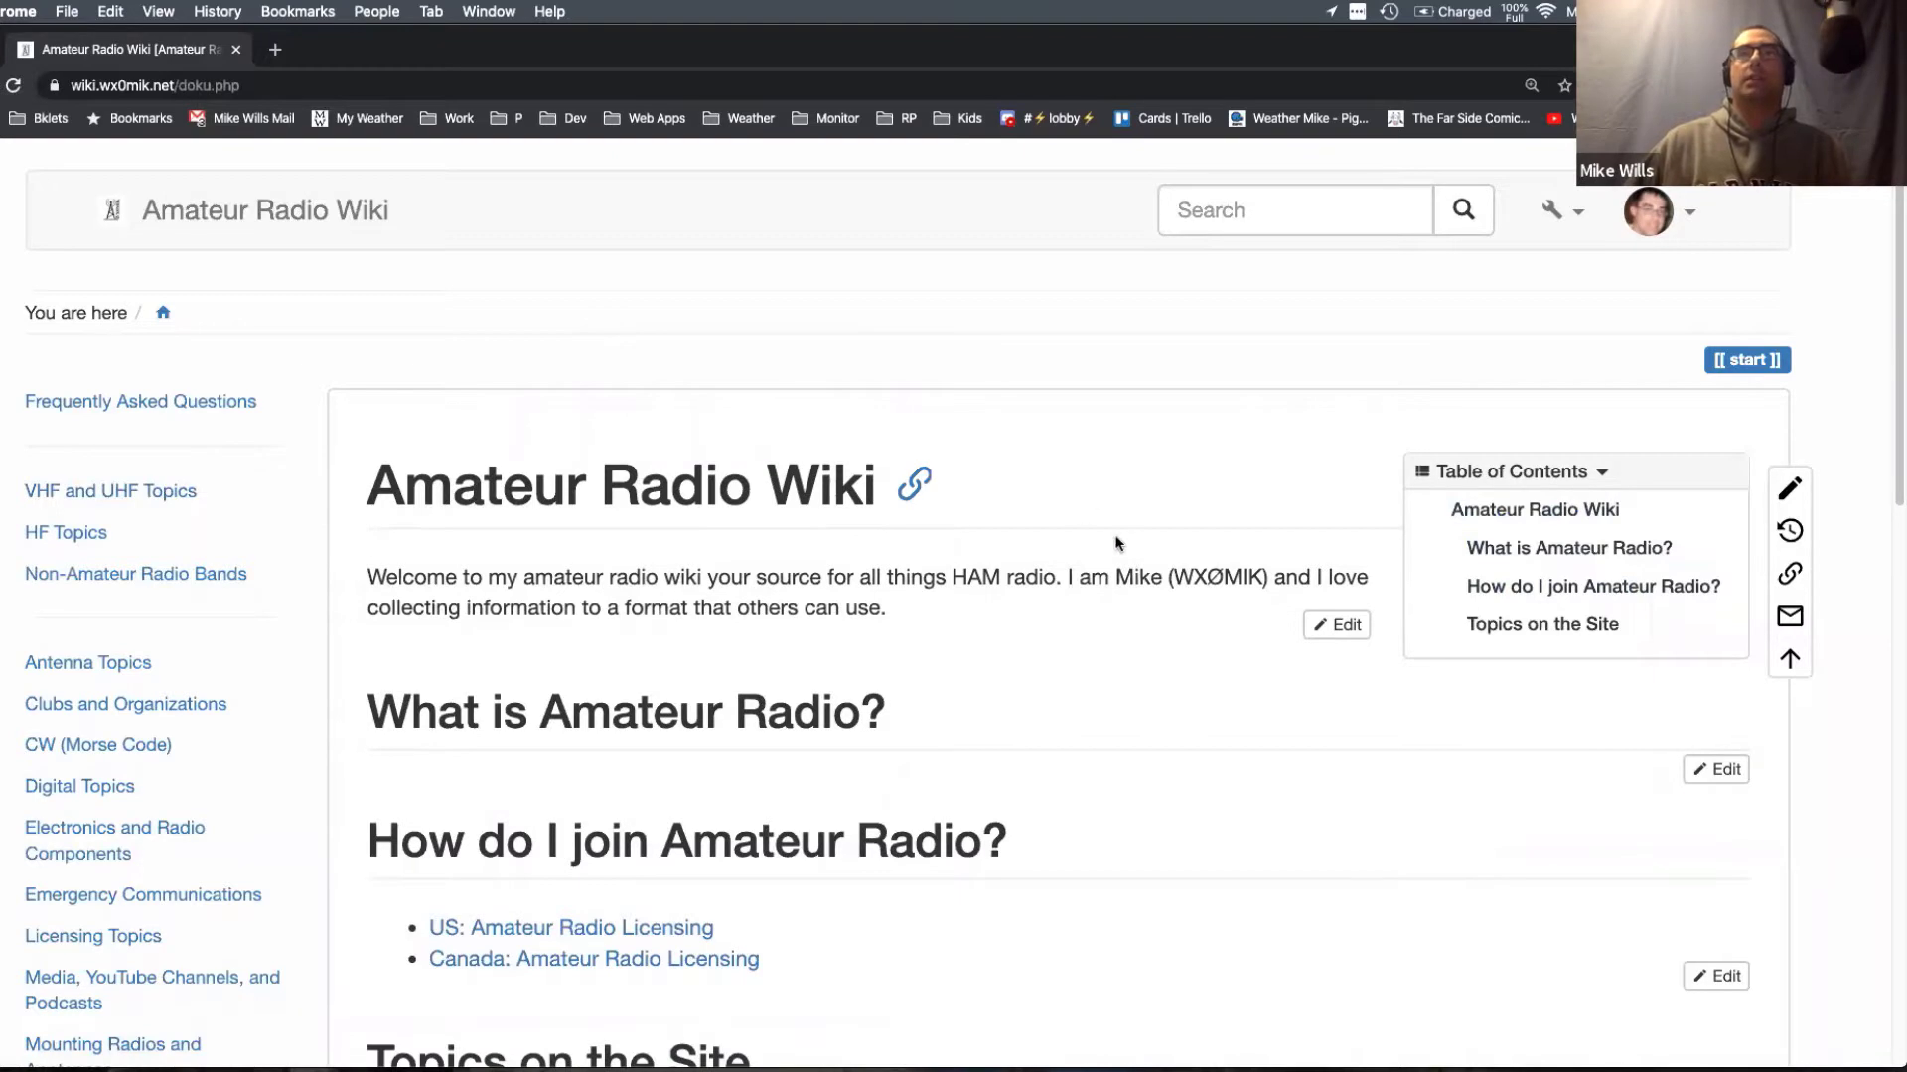
Step: Open US: Amateur Radio Licensing and browse its Technician, General and Amateur Extra guides
{"action": "scroll", "coordinate": [1117, 544], "scroll_direction": "down", "scroll_amount": 2}
{"action": "scroll", "coordinate": [1116, 544], "scroll_direction": "down", "scroll_amount": 2}
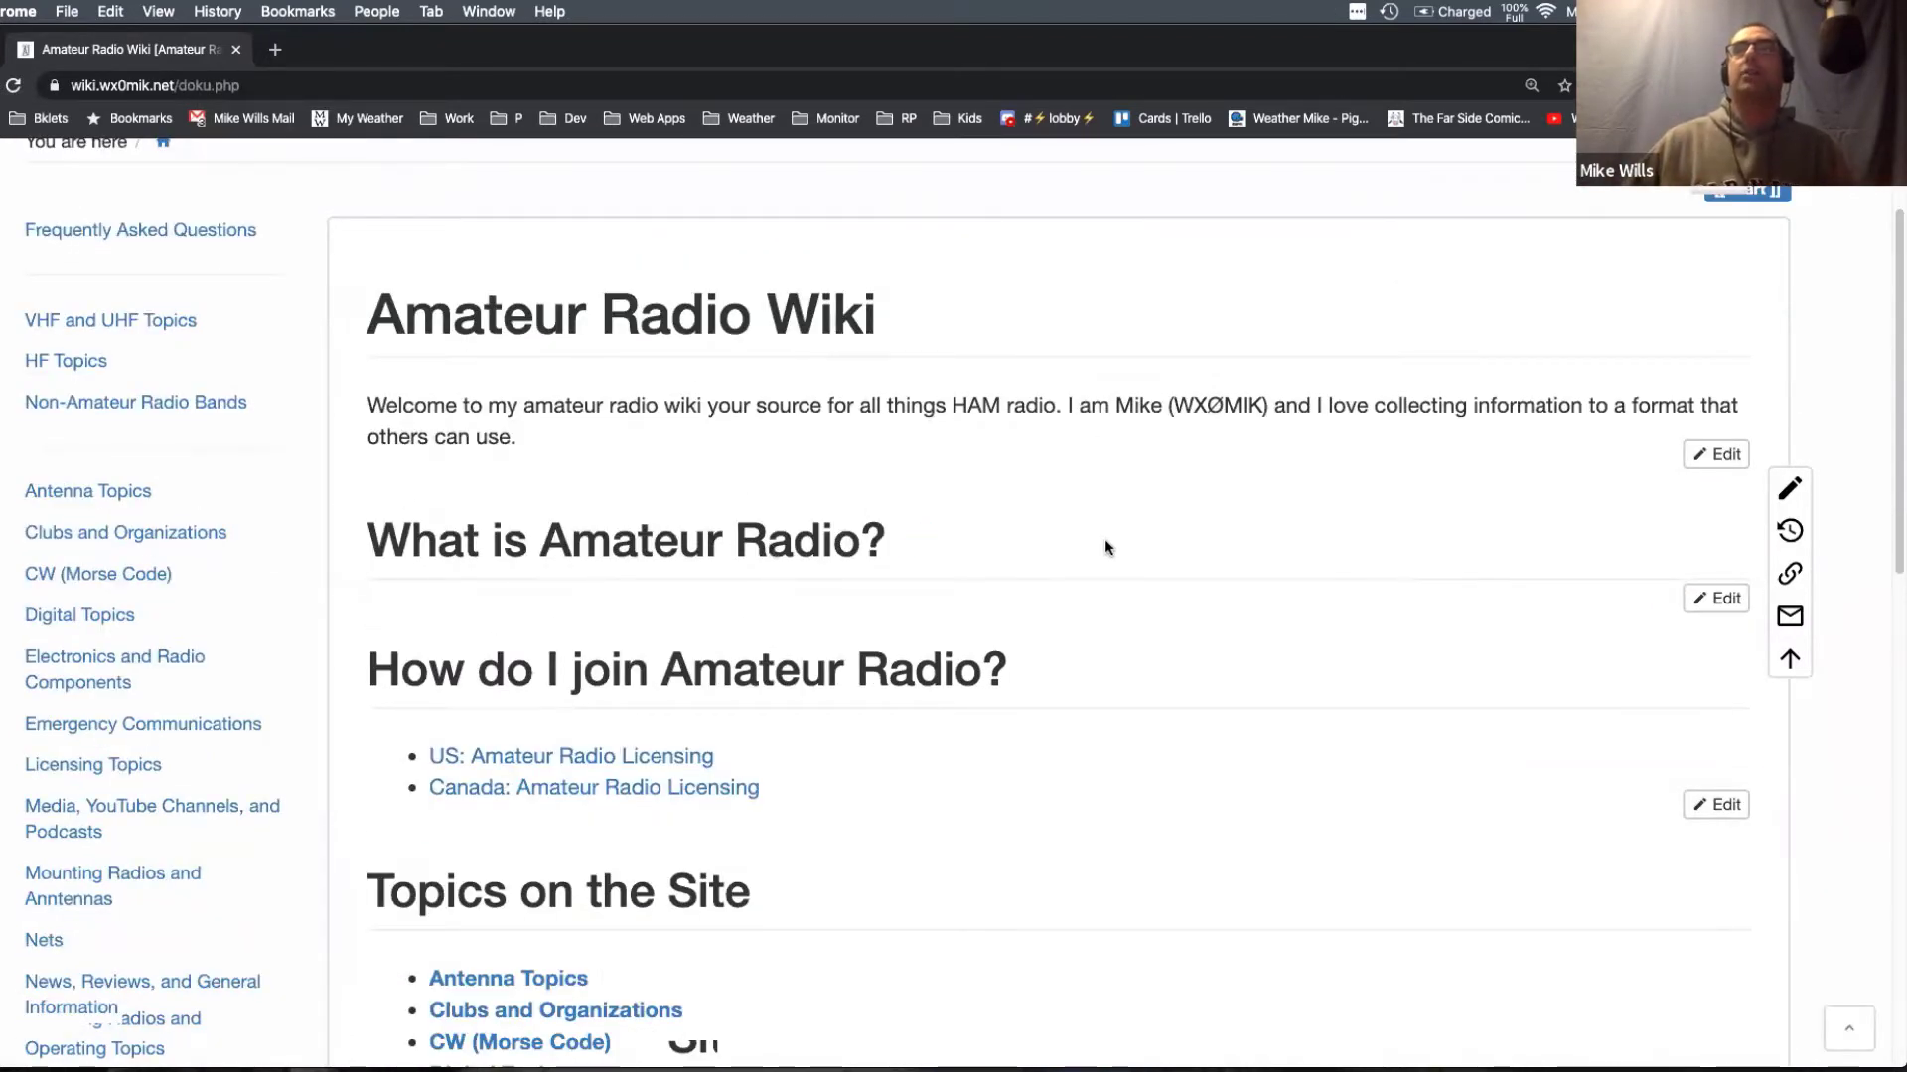
{"action": "scroll", "coordinate": [1128, 680], "scroll_direction": "up", "scroll_amount": 1}
{"action": "scroll", "coordinate": [1128, 679], "scroll_direction": "down", "scroll_amount": 3}
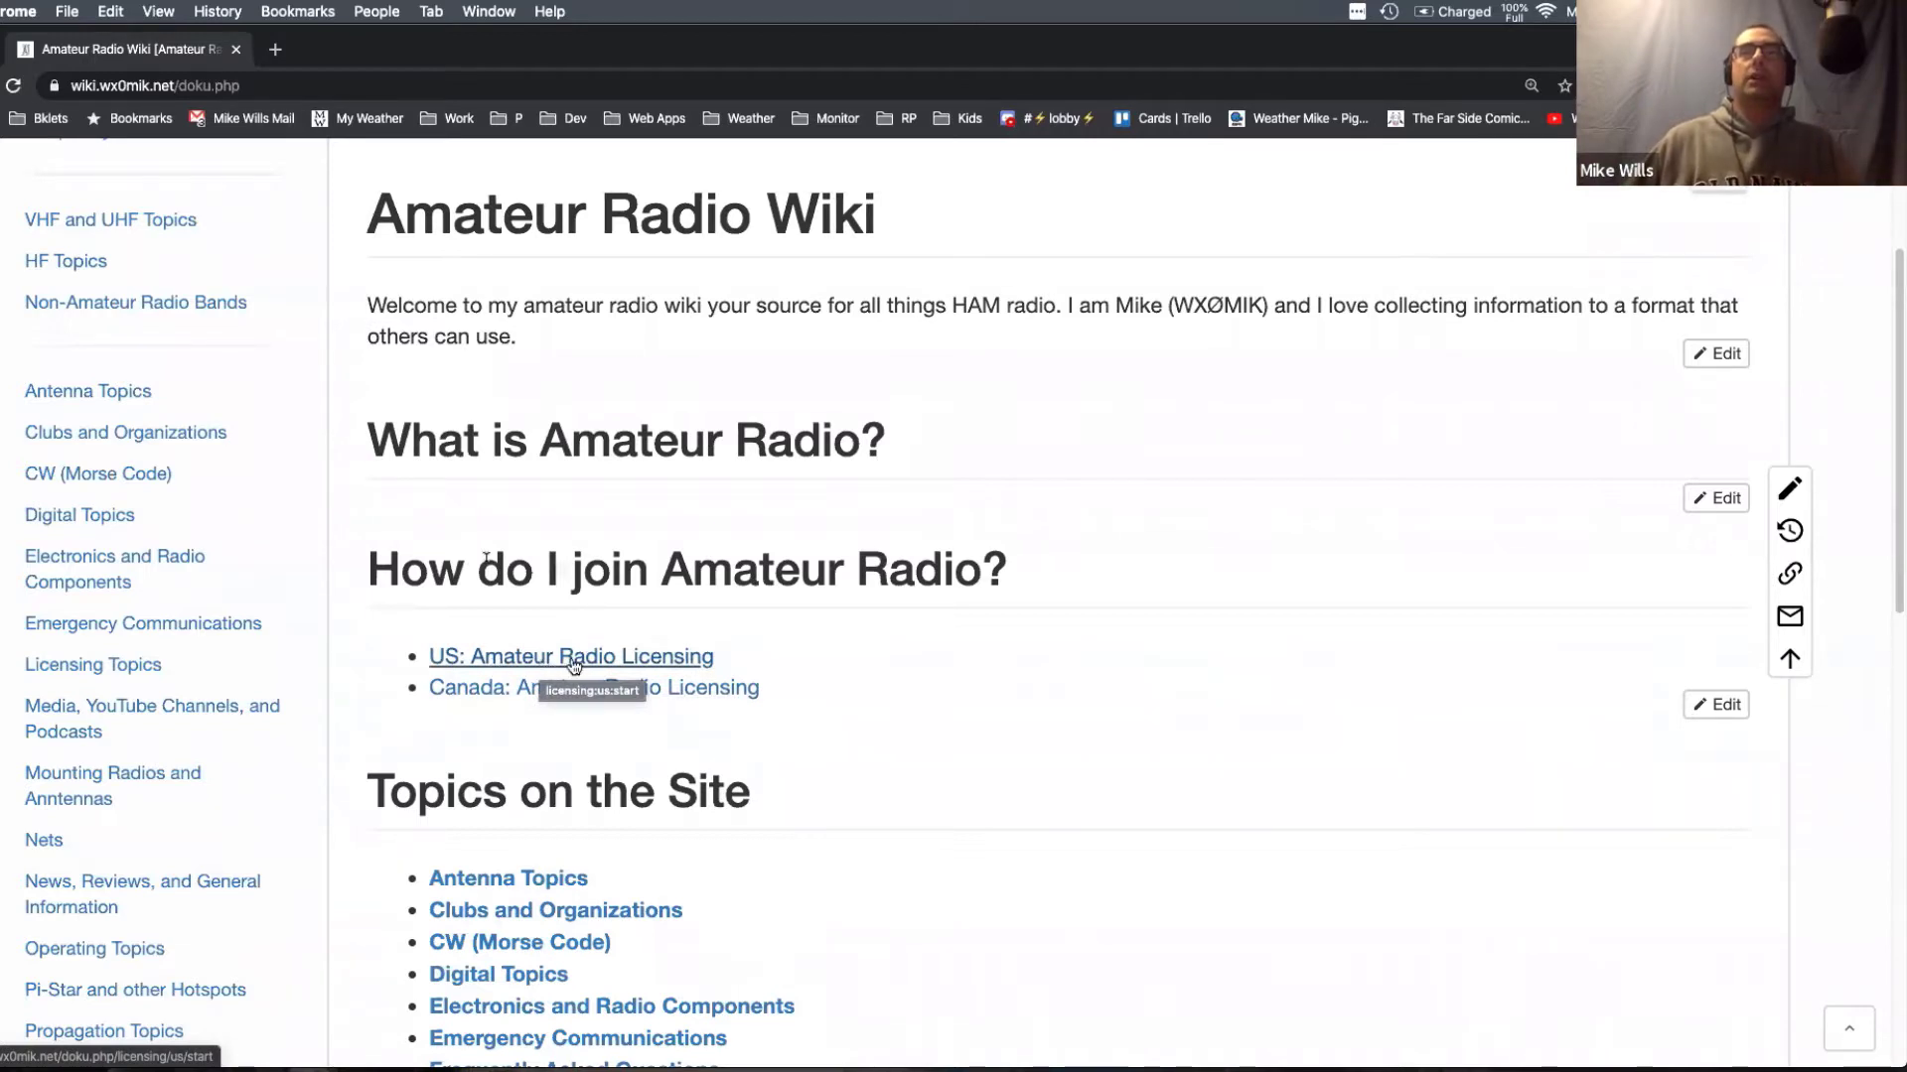
{"action": "left_click", "coordinate": [574, 661]}
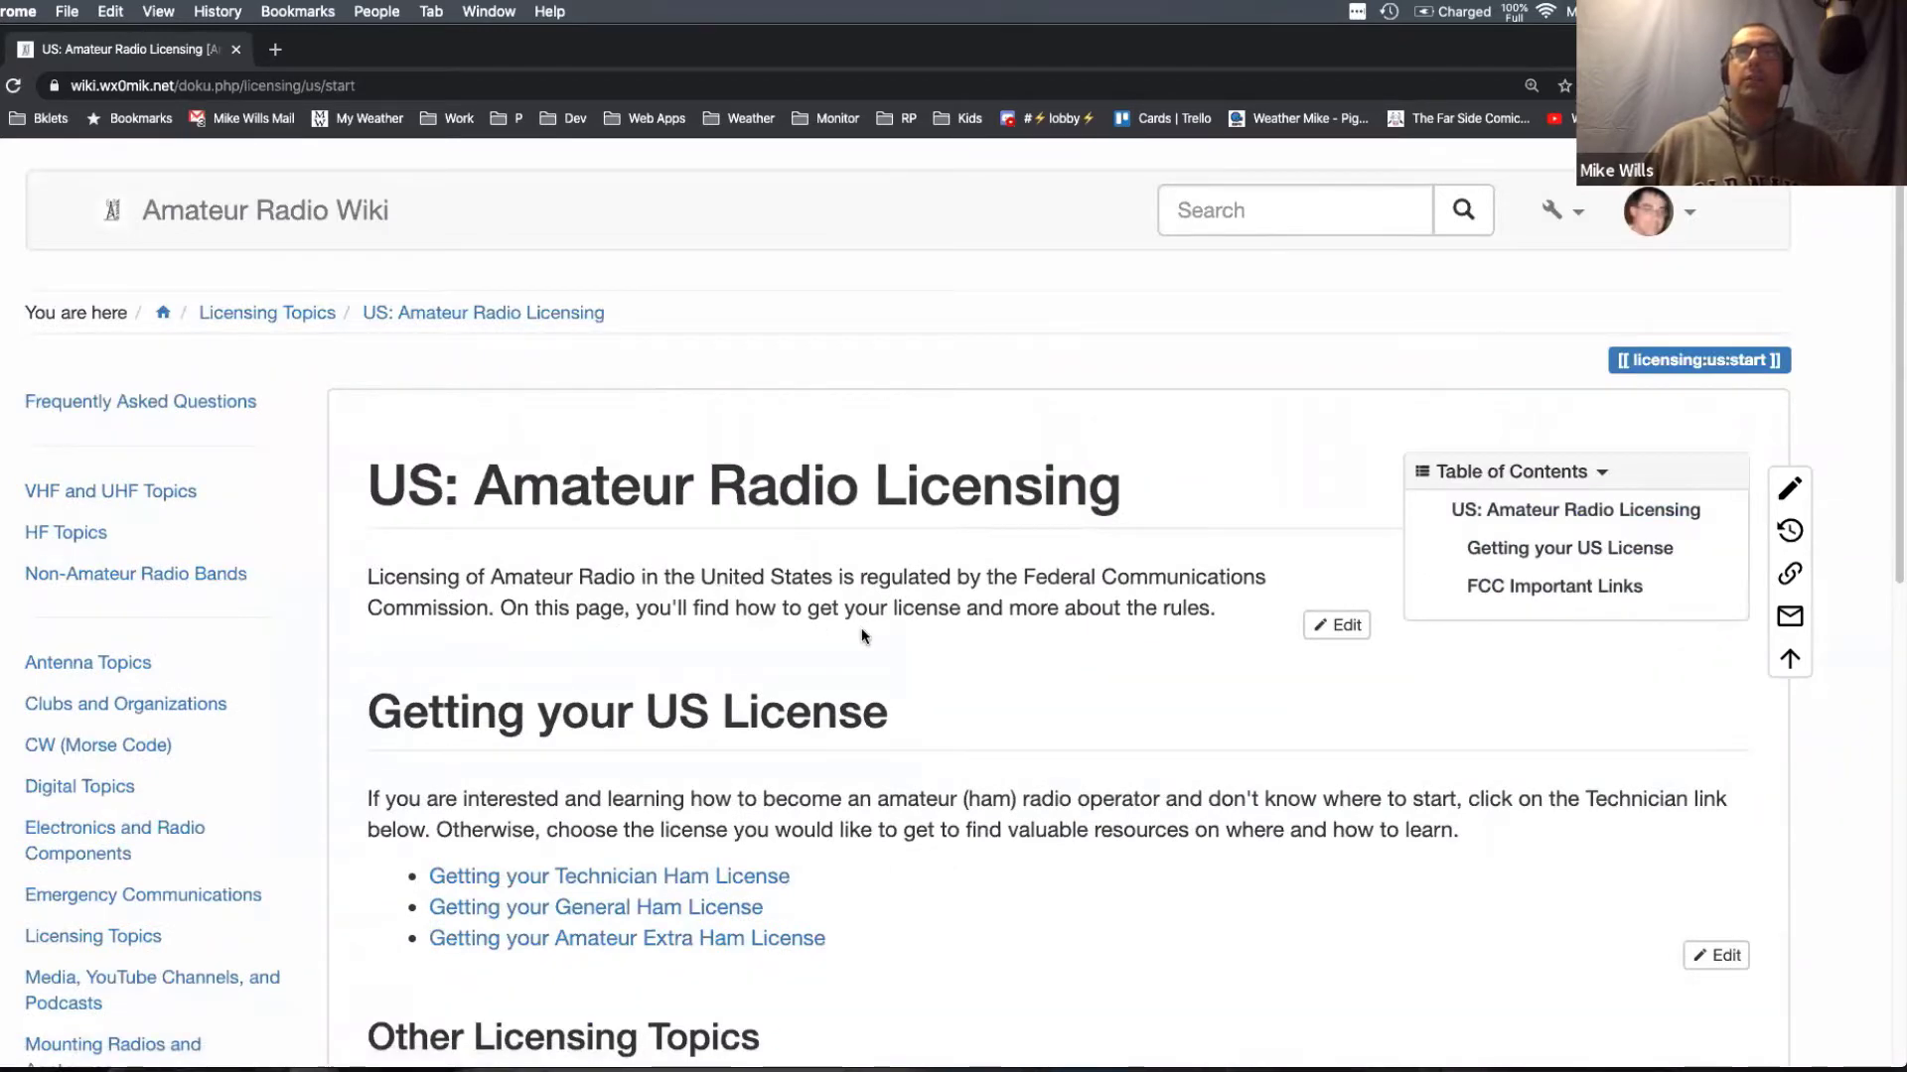
{"action": "scroll", "coordinate": [861, 631], "scroll_direction": "down", "scroll_amount": 2}
{"action": "scroll", "coordinate": [989, 680], "scroll_direction": "down", "scroll_amount": 1}
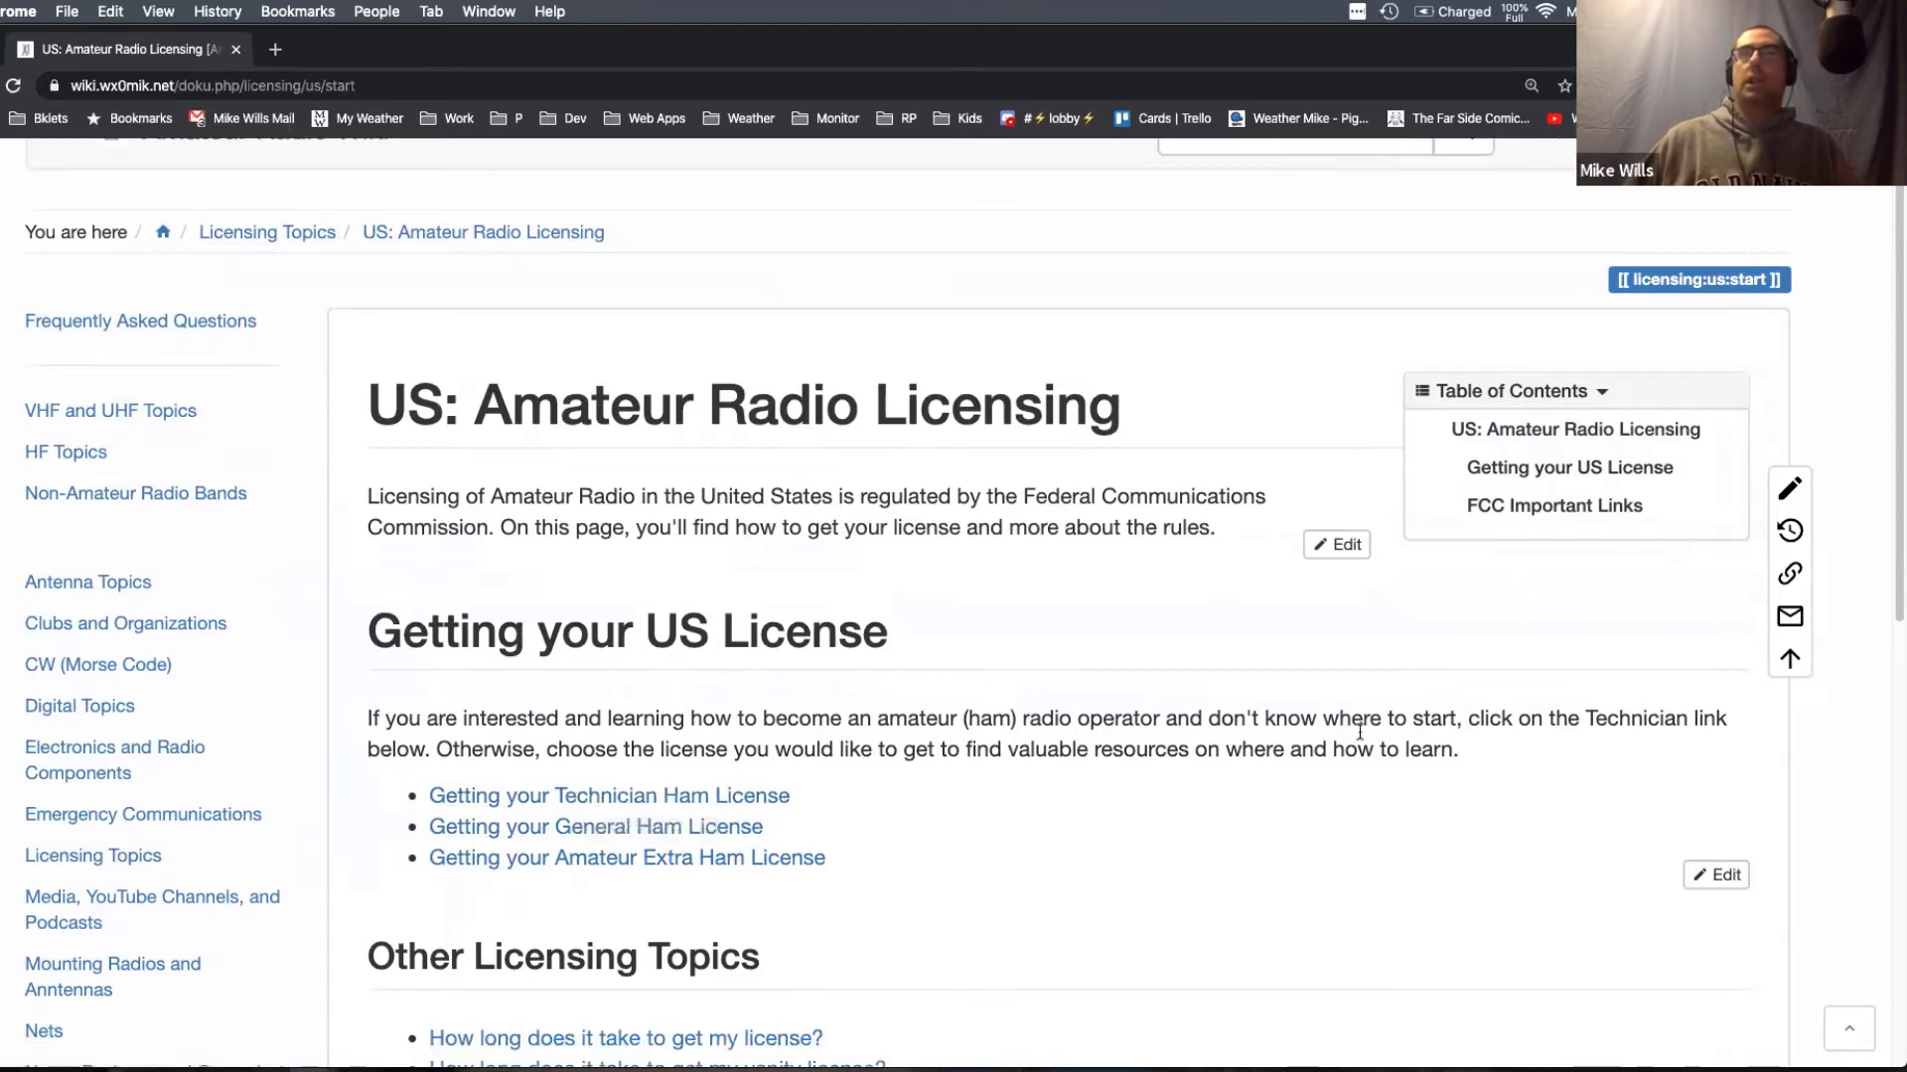
{"action": "scroll", "coordinate": [1043, 737], "scroll_direction": "down", "scroll_amount": 5}
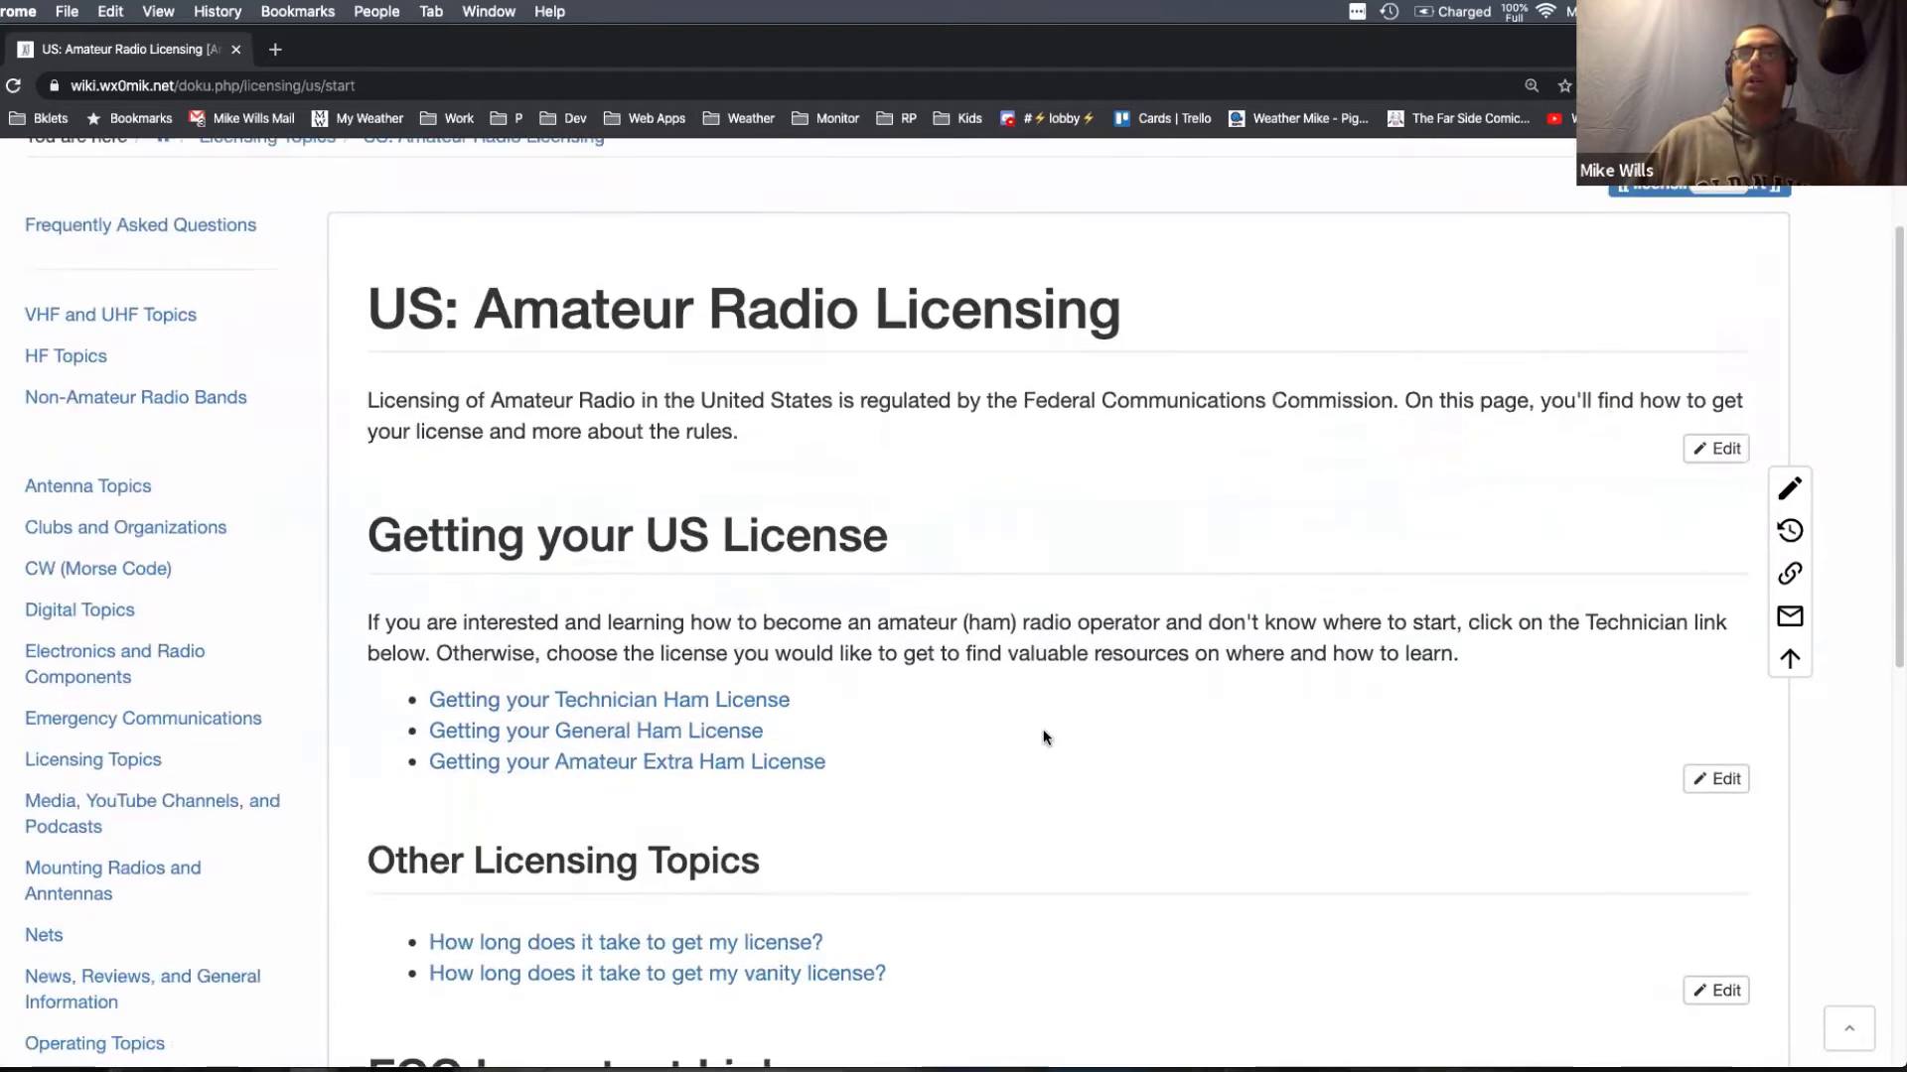
{"action": "scroll", "coordinate": [1042, 737], "scroll_direction": "down", "scroll_amount": 2}
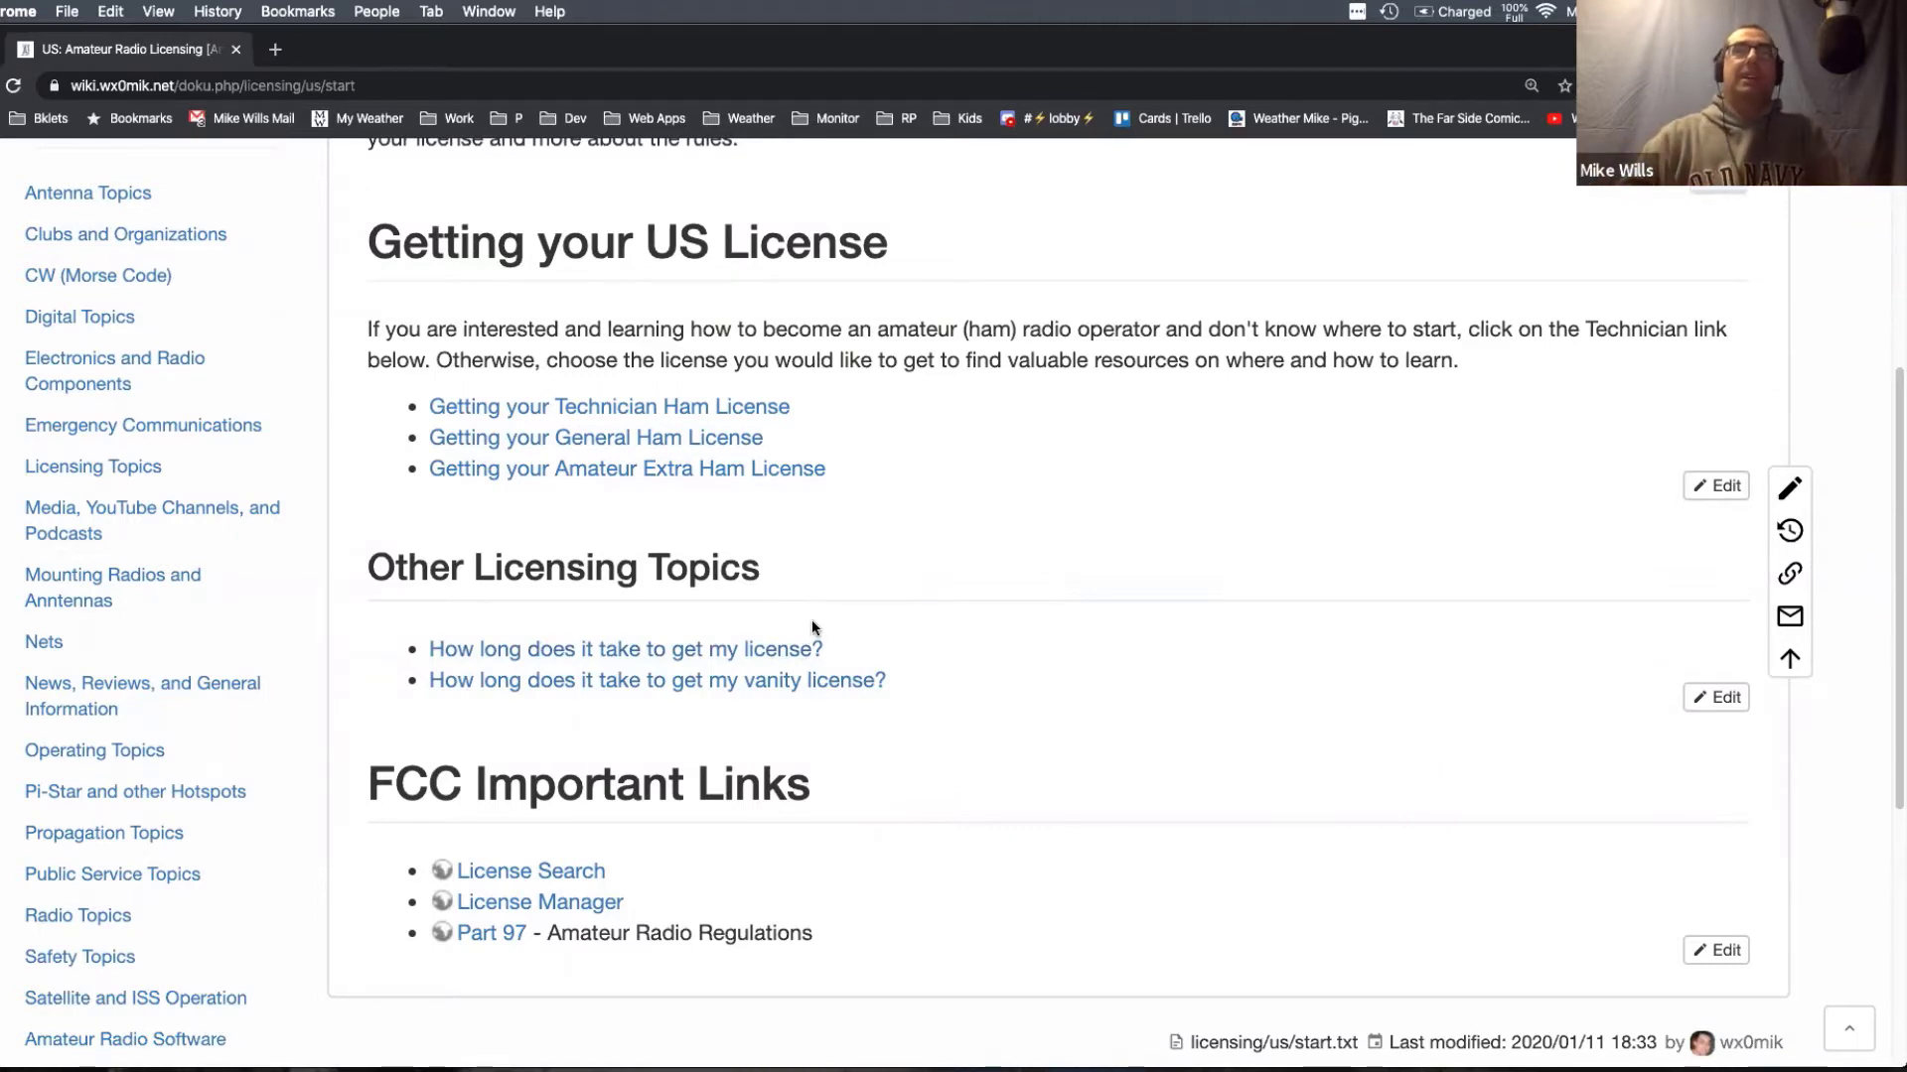
{"action": "scroll", "coordinate": [973, 791], "scroll_direction": "up", "scroll_amount": 5}
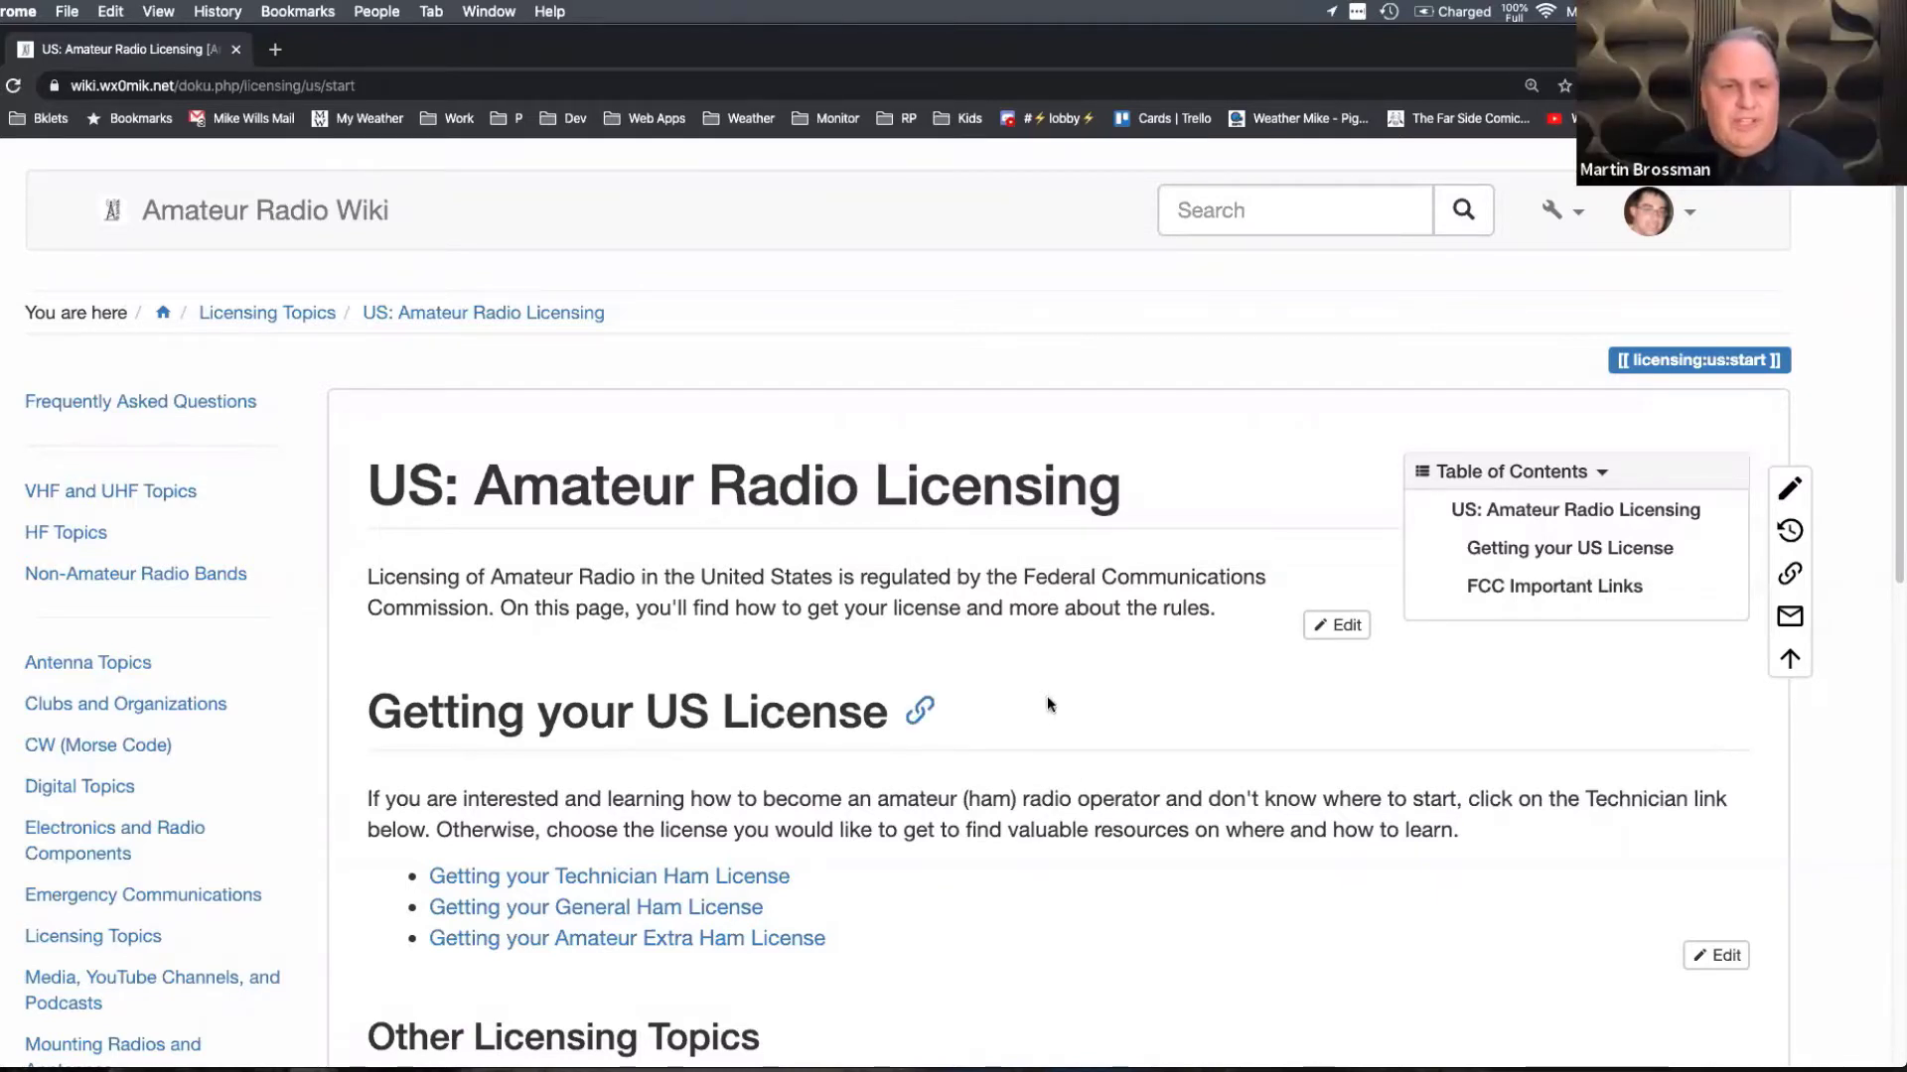
{"action": "scroll", "coordinate": [1053, 707], "scroll_direction": "down", "scroll_amount": 2}
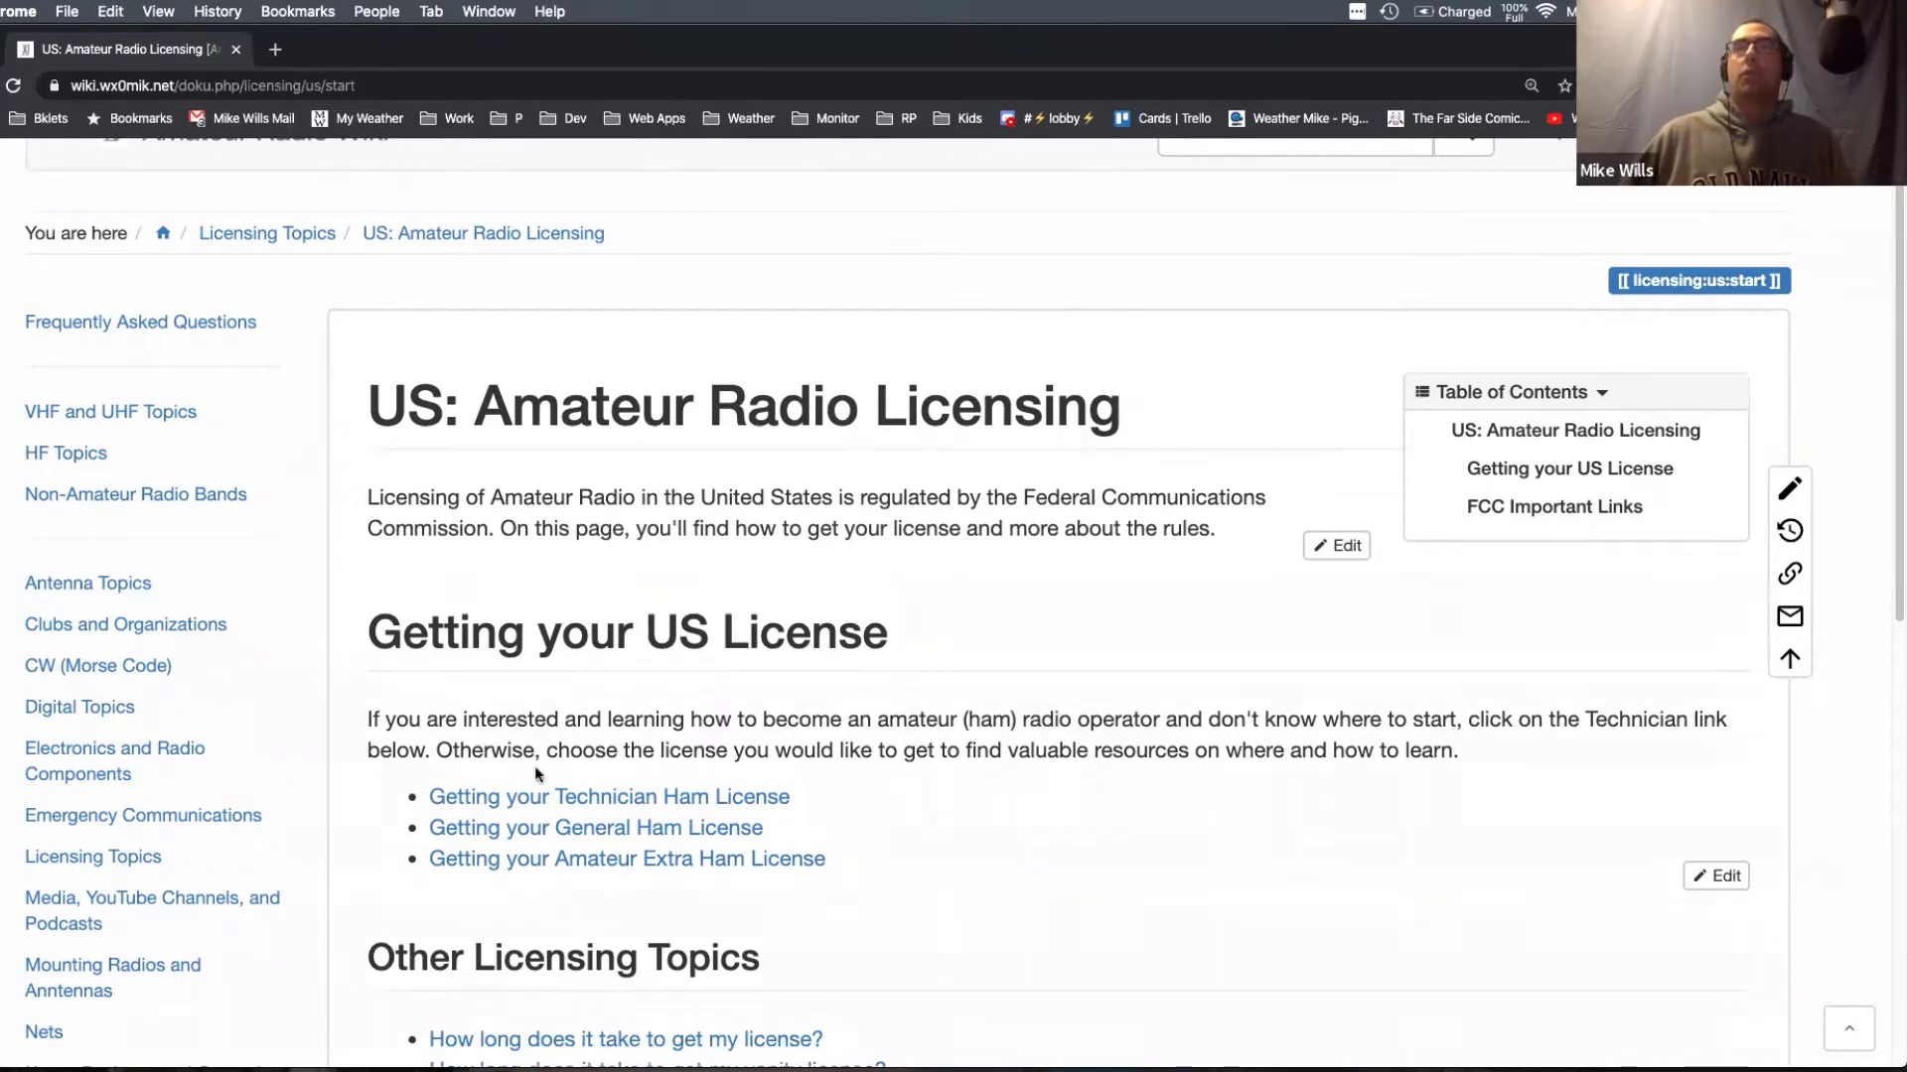
Step: Open Getting your Technician Ham License and review its Books, Videos and Practice Tests sections
{"action": "left_click", "coordinate": [622, 801]}
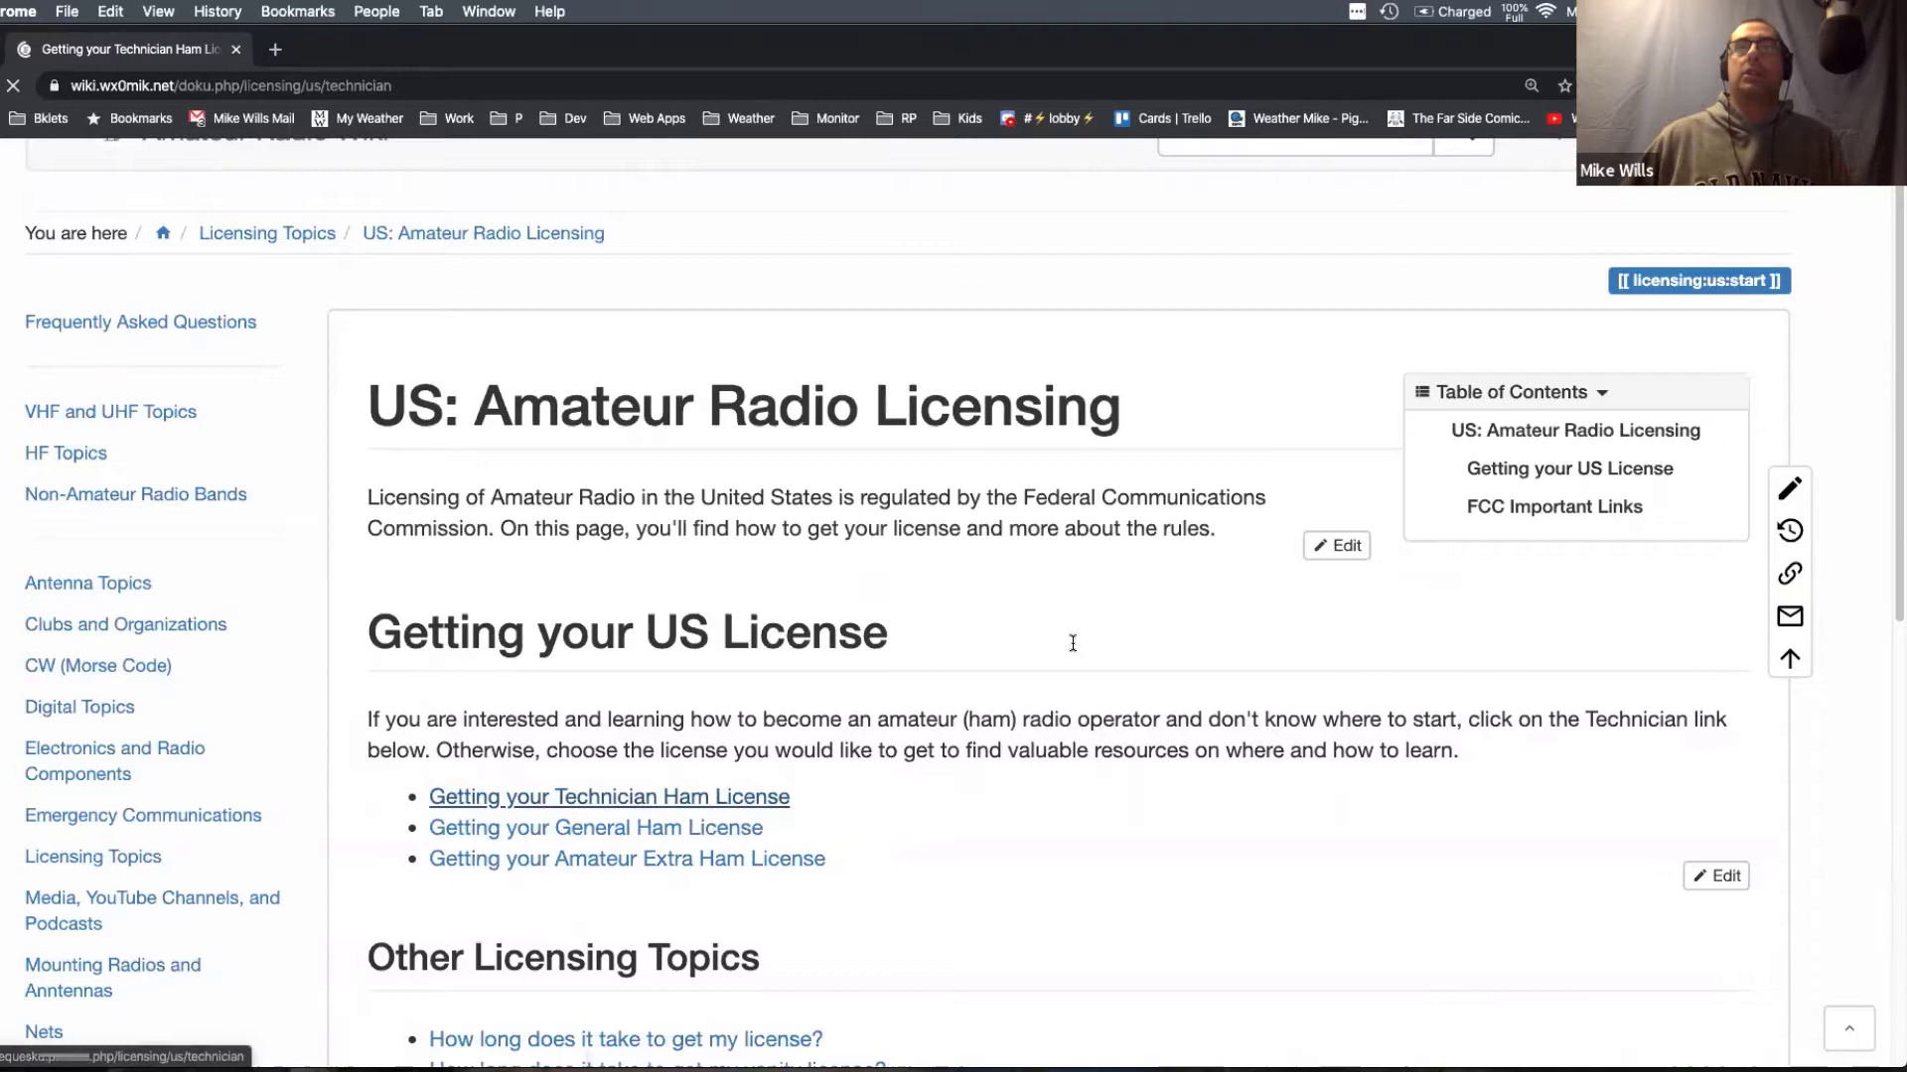
{"action": "scroll", "coordinate": [1077, 646], "scroll_direction": "down", "scroll_amount": 2}
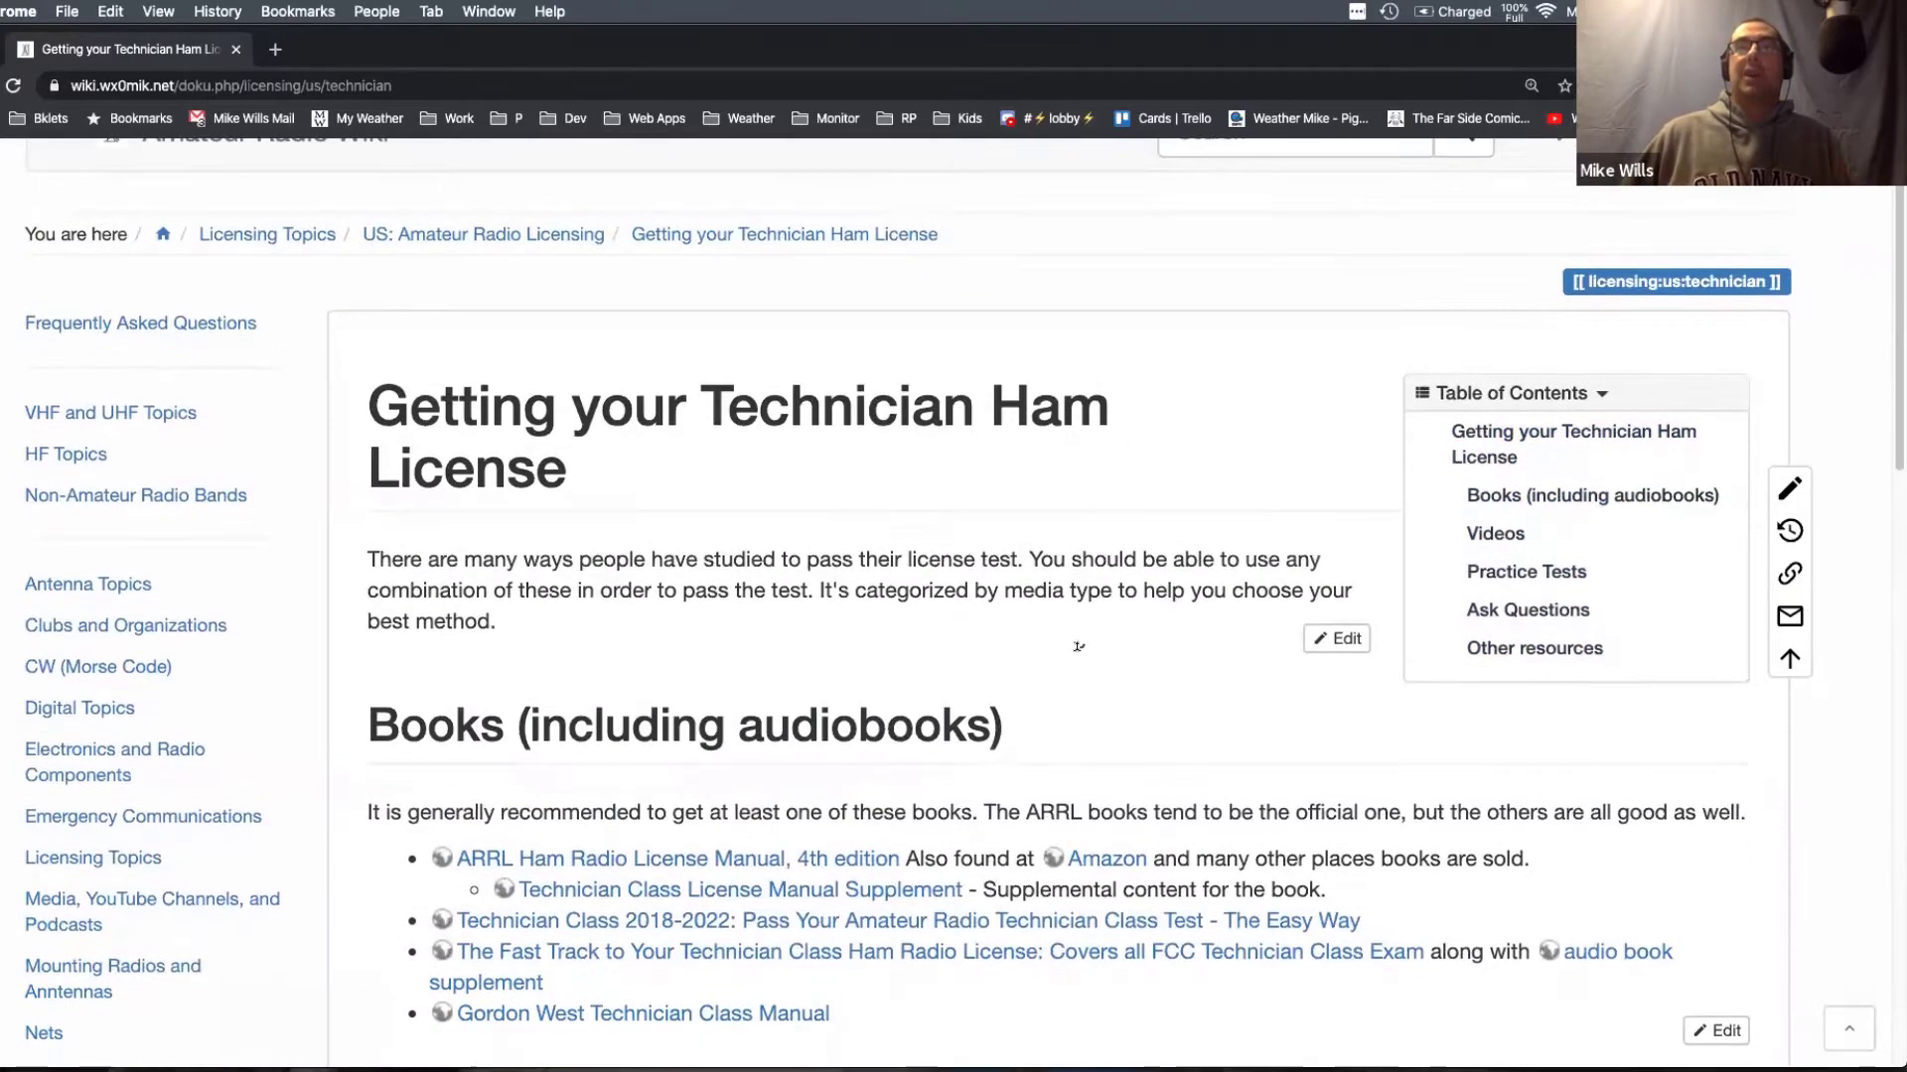
{"action": "scroll", "coordinate": [1078, 647], "scroll_direction": "down", "scroll_amount": 1}
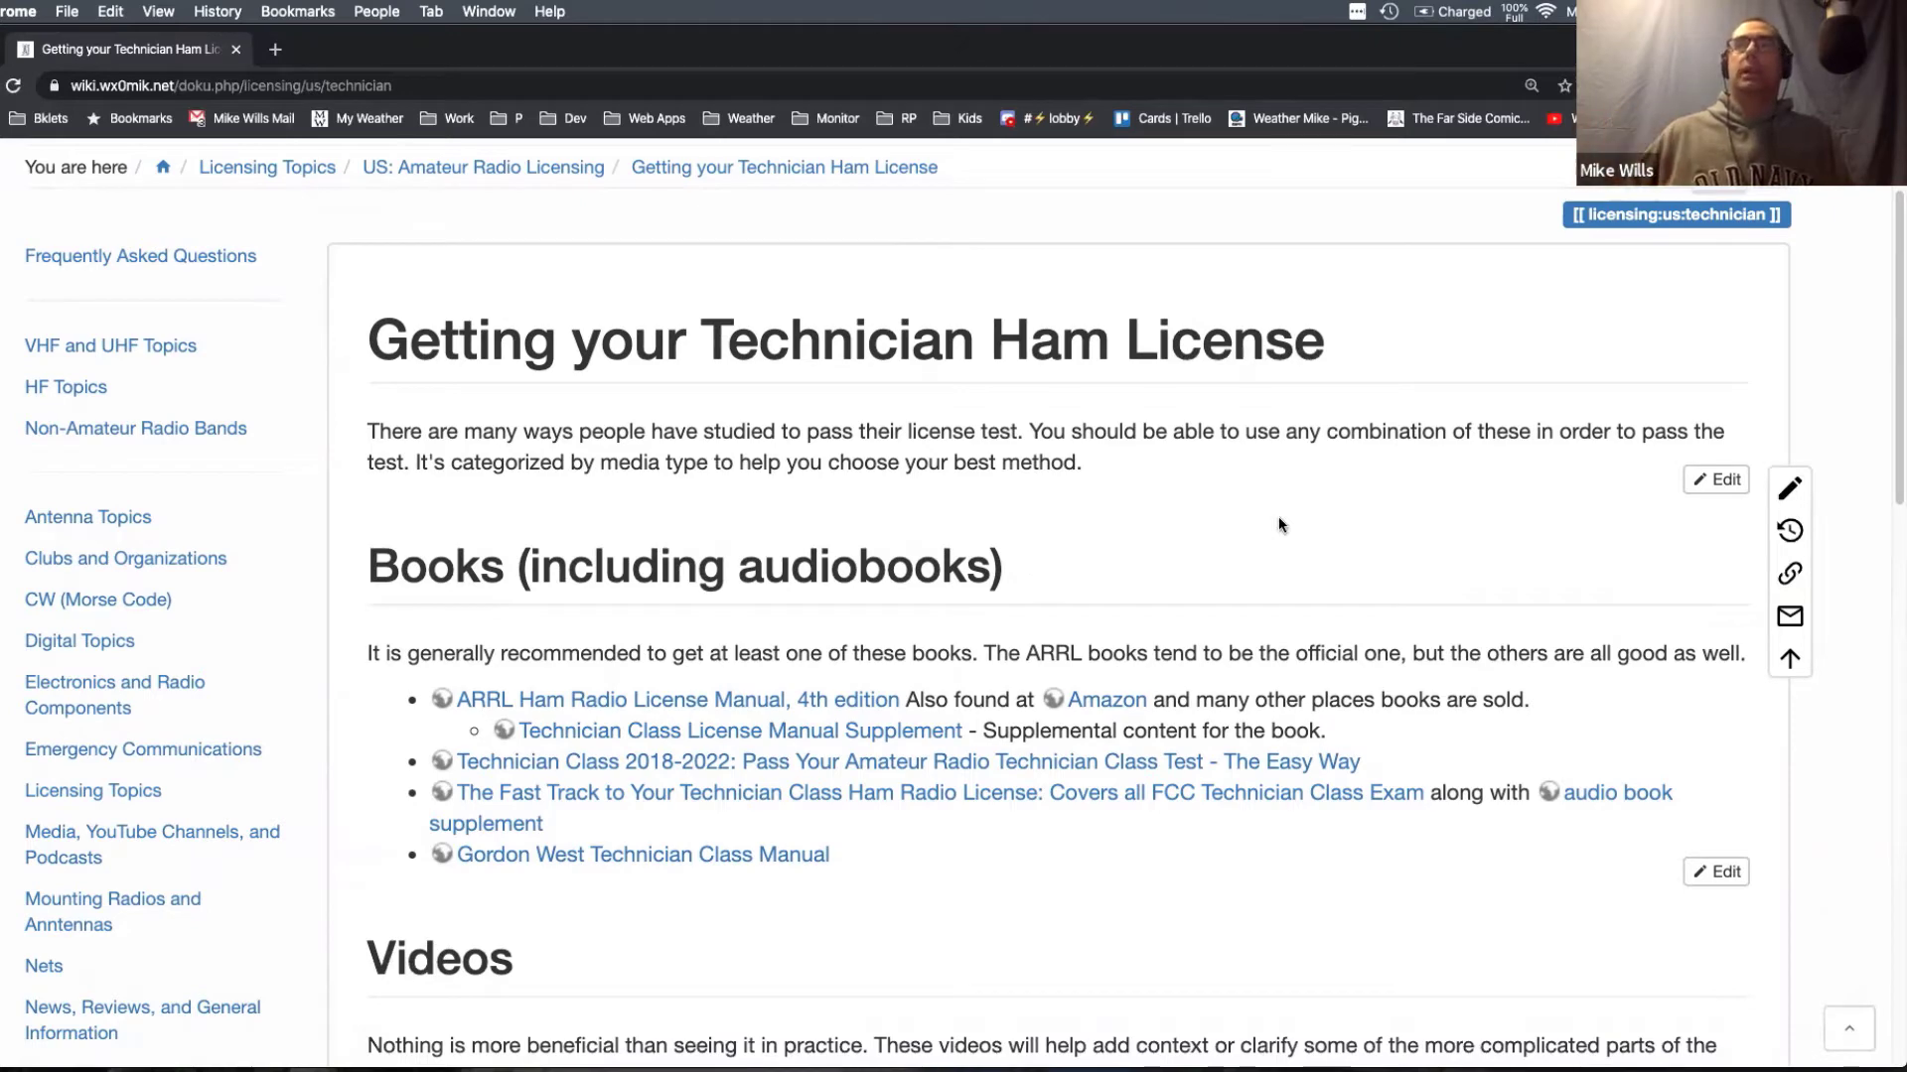
{"action": "scroll", "coordinate": [791, 586], "scroll_direction": "up", "scroll_amount": 1}
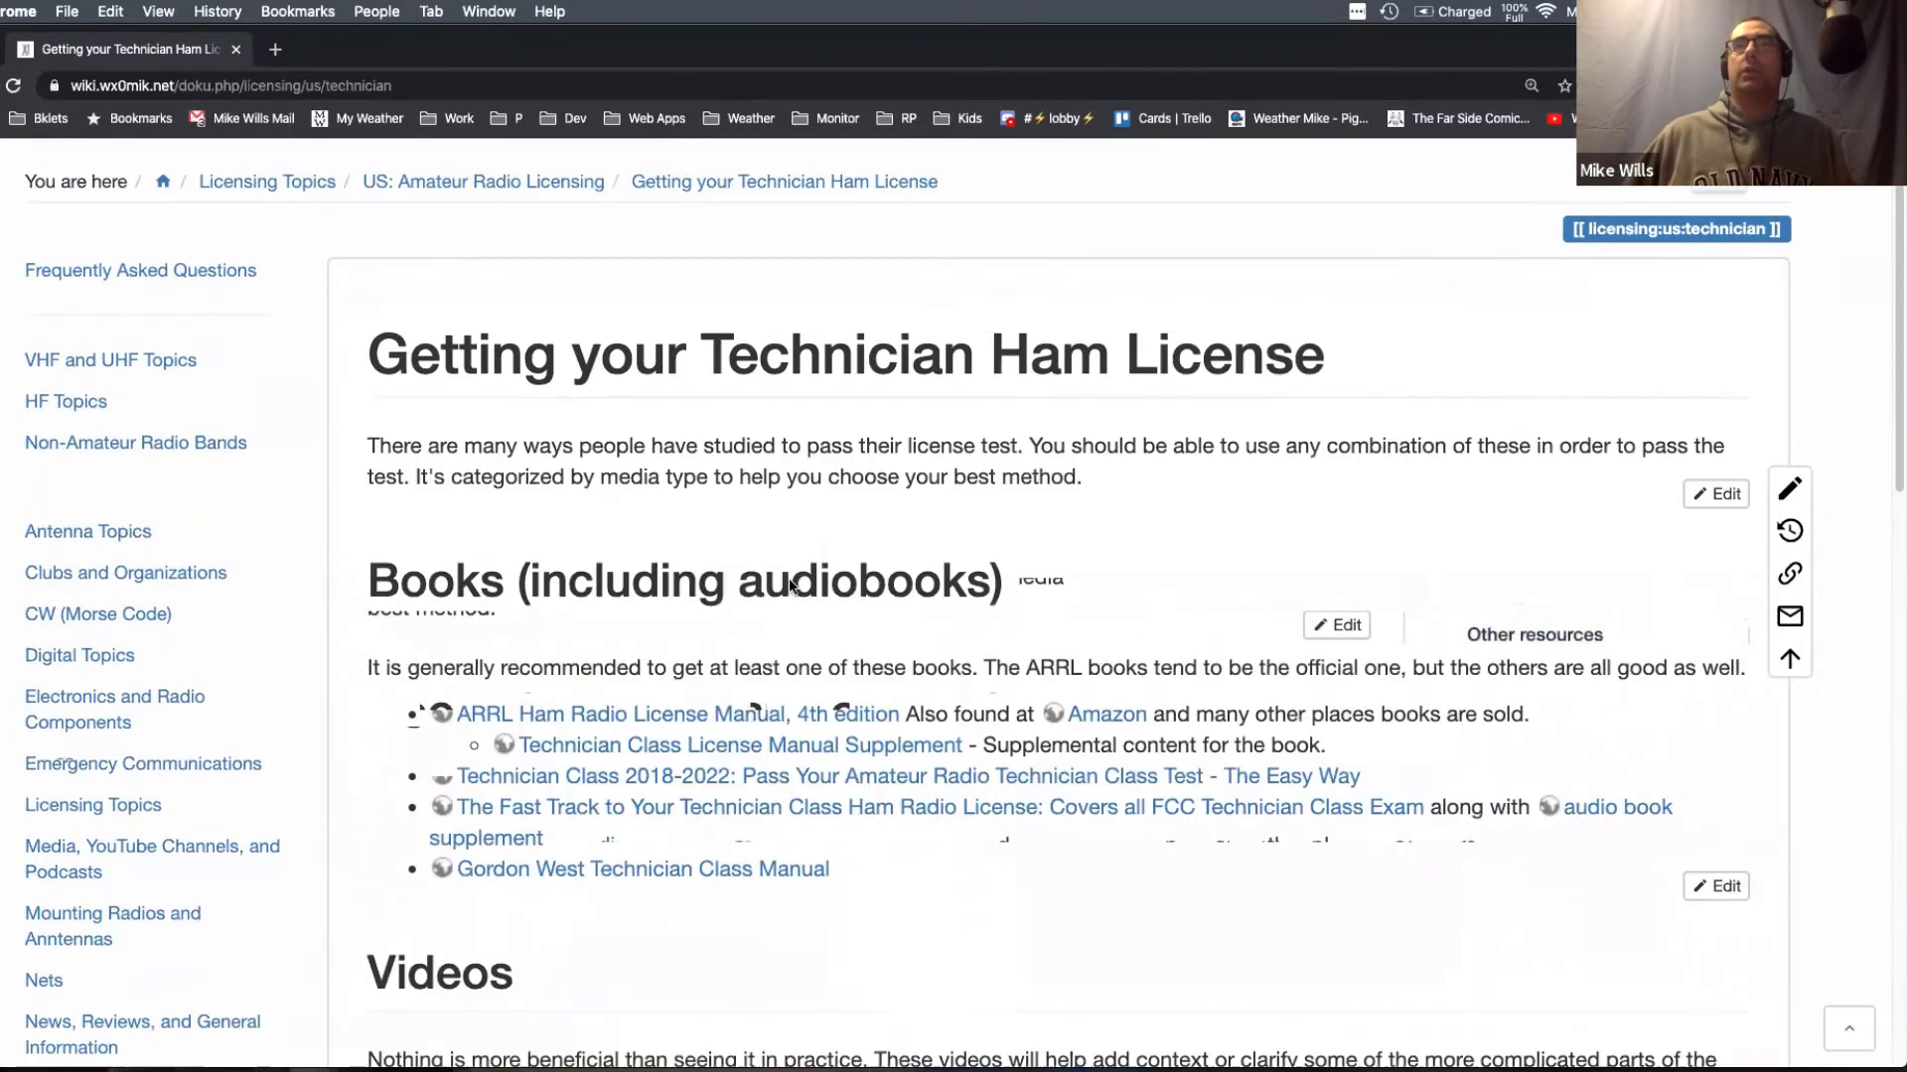
{"action": "scroll", "coordinate": [791, 586], "scroll_direction": "down", "scroll_amount": 3}
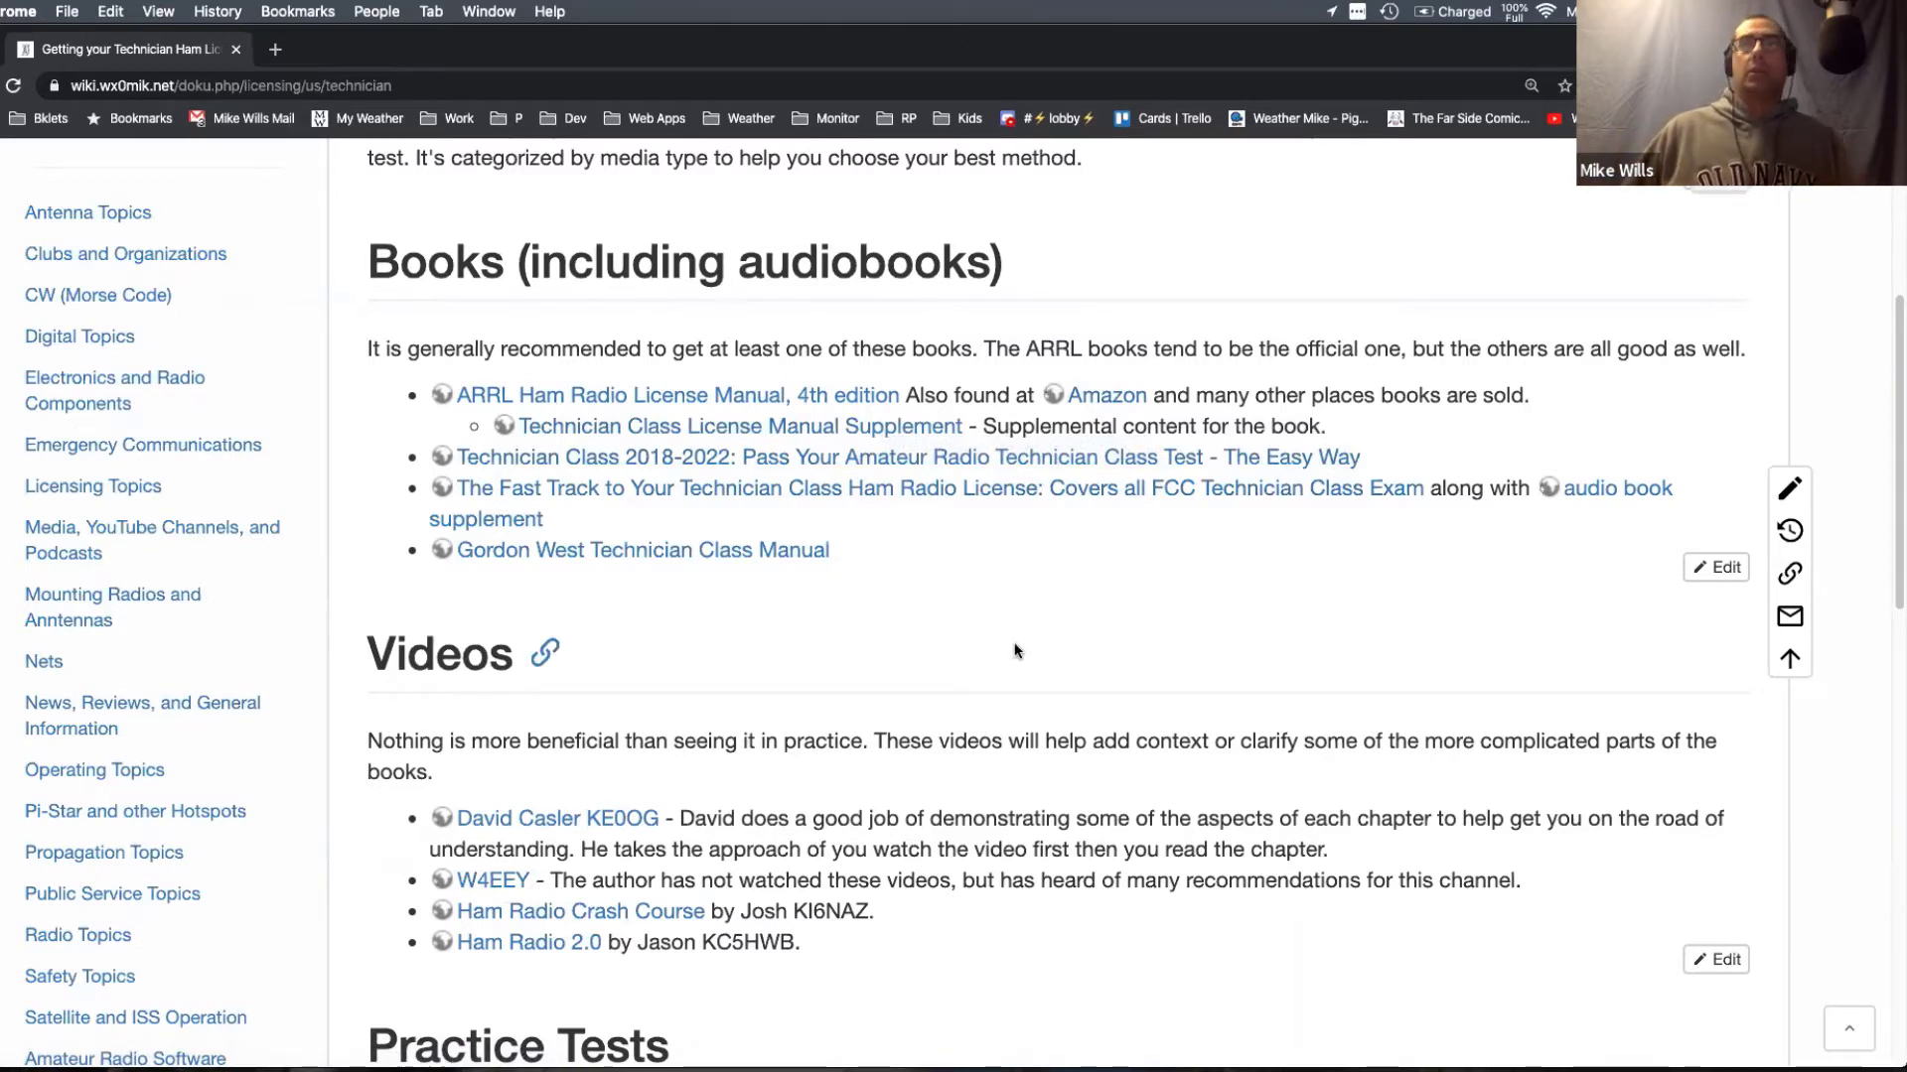
{"action": "scroll", "coordinate": [1015, 650], "scroll_direction": "down", "scroll_amount": 1}
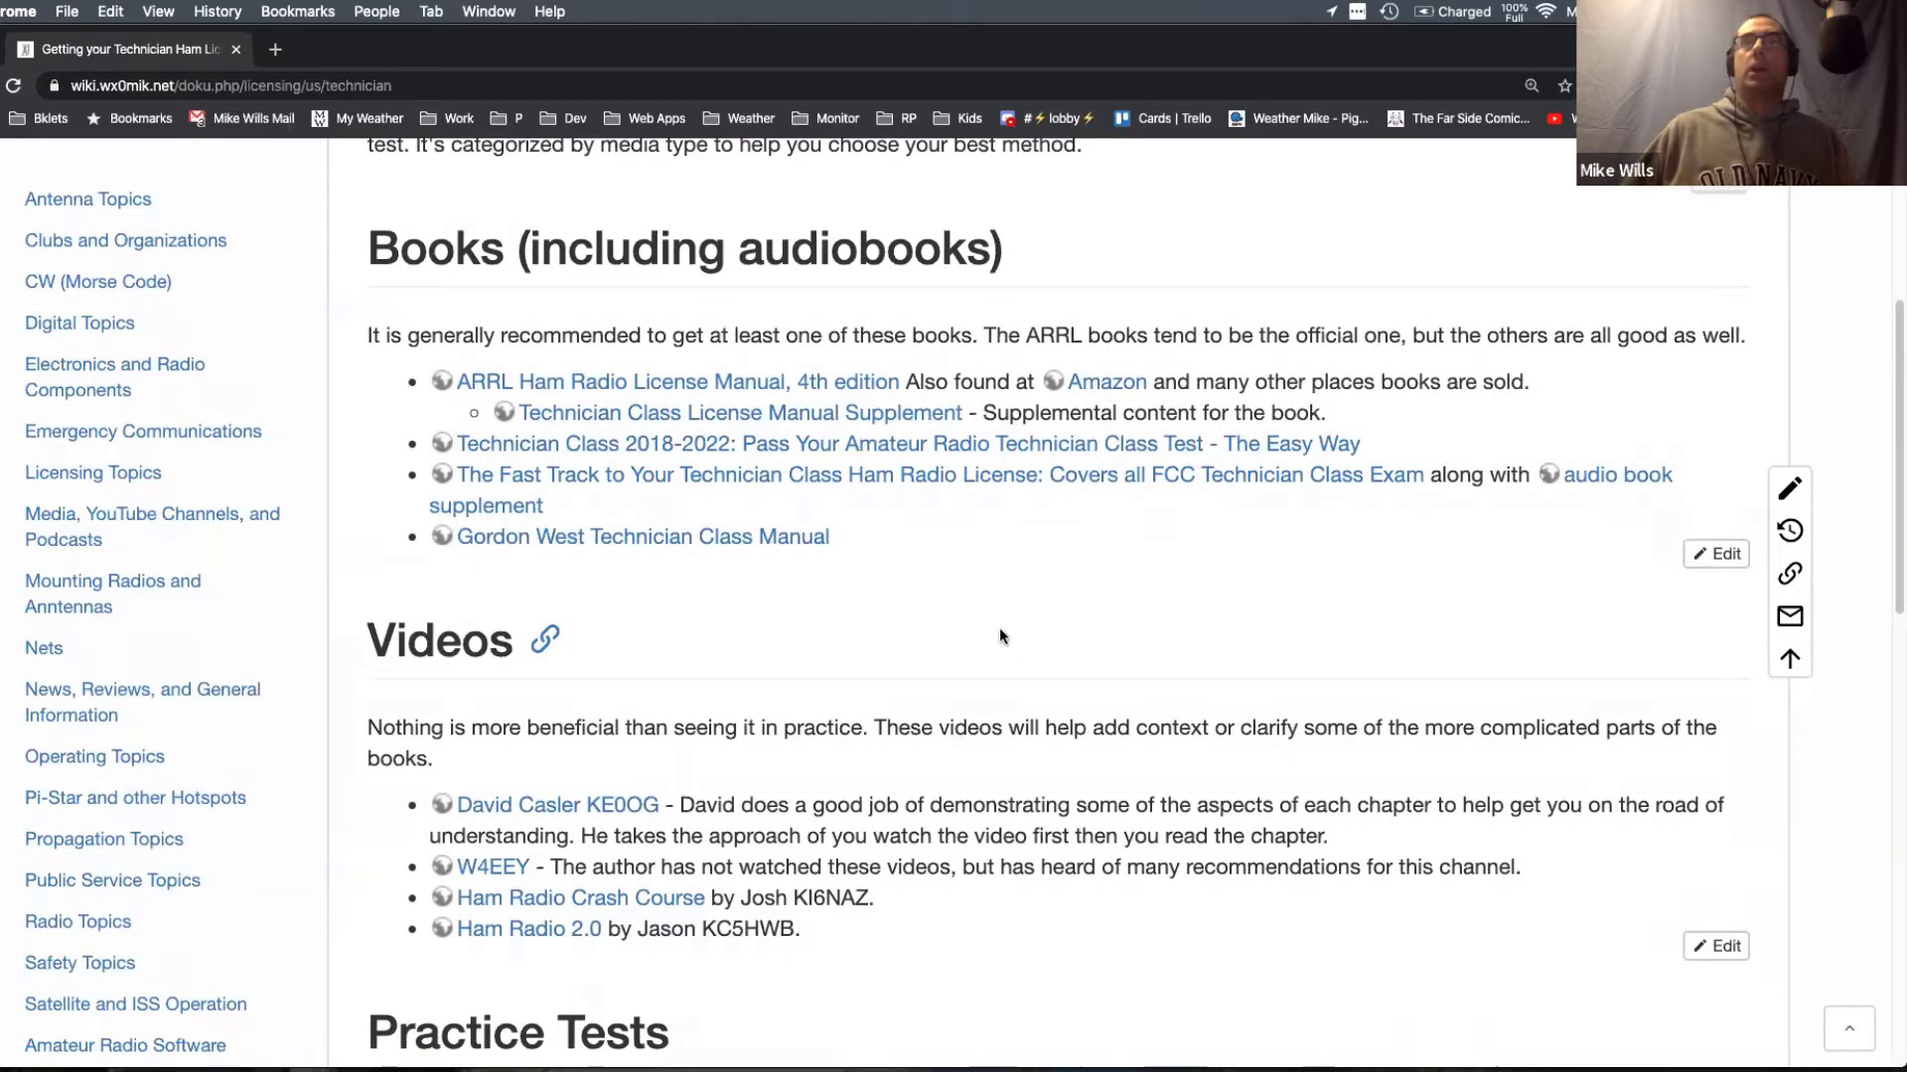
{"action": "scroll", "coordinate": [999, 636], "scroll_direction": "down", "scroll_amount": 3}
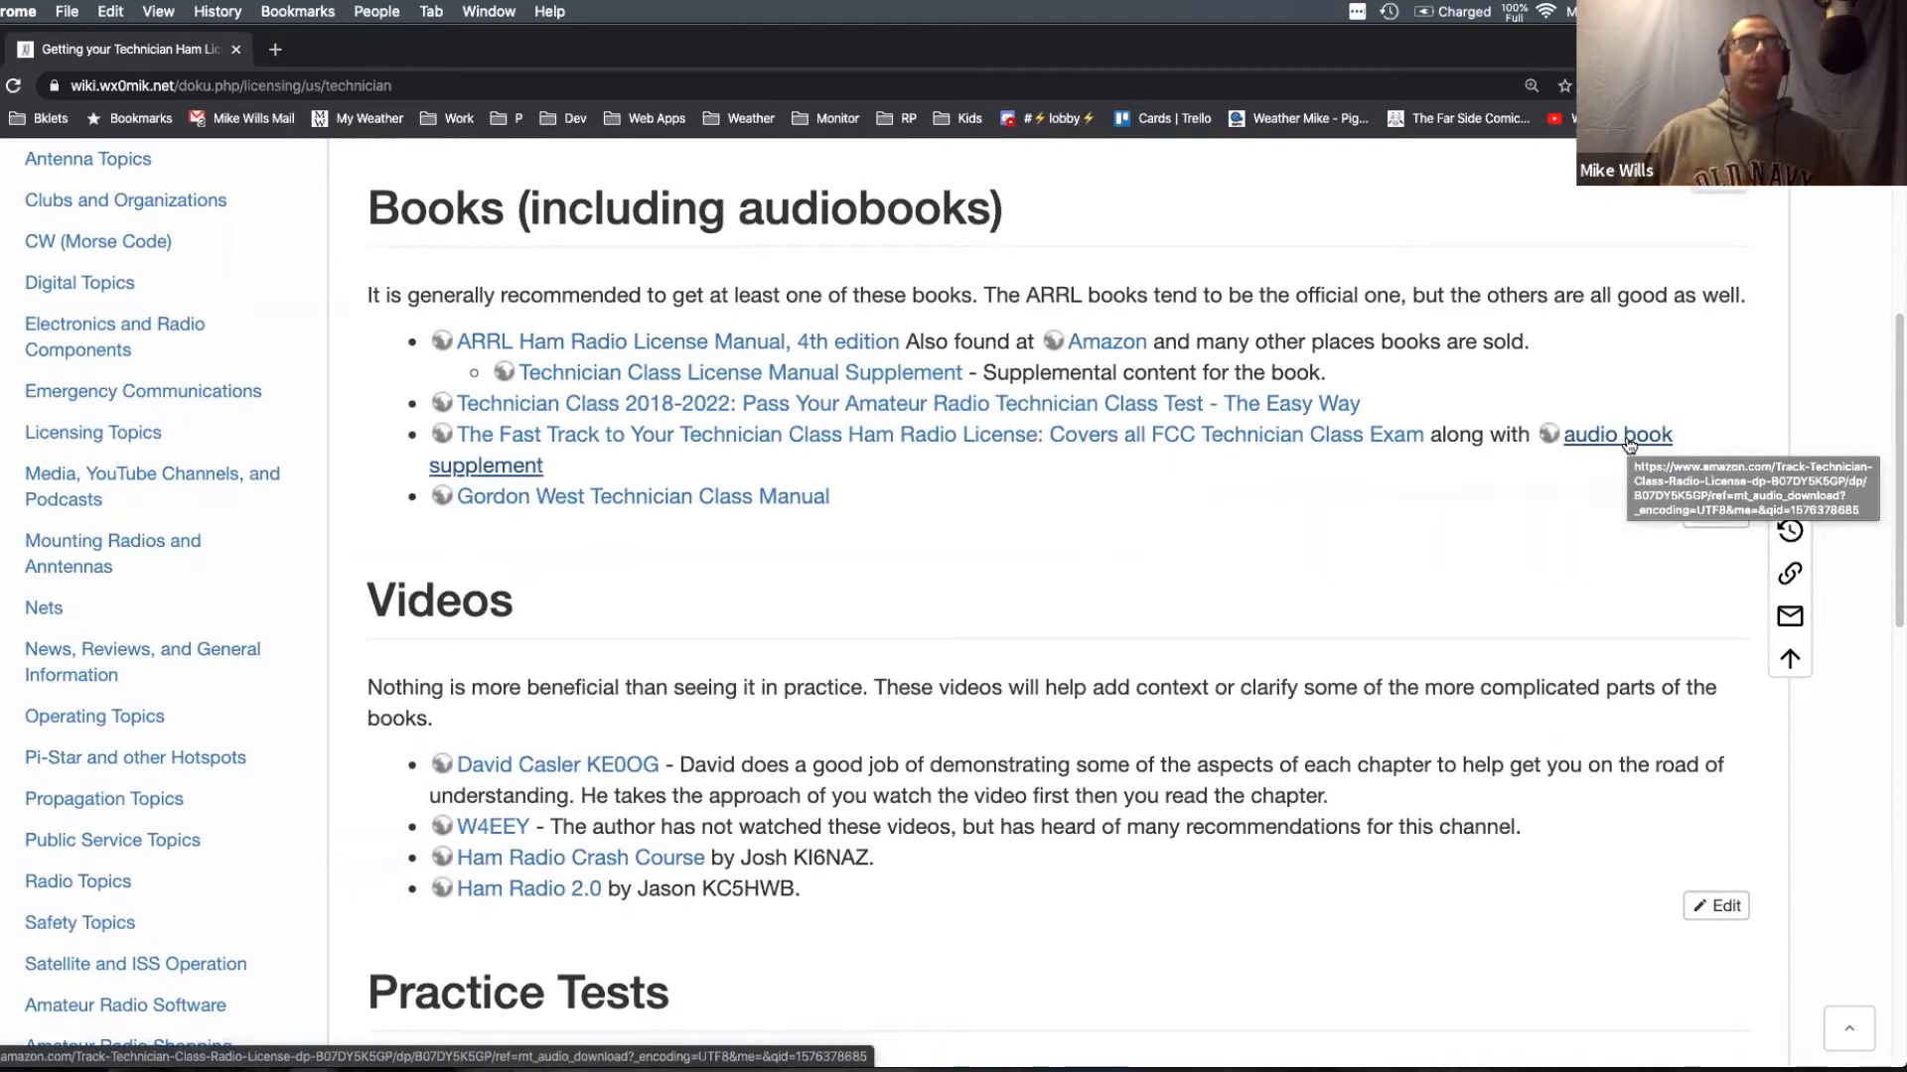
{"action": "scroll", "coordinate": [1361, 561], "scroll_direction": "down", "scroll_amount": 3}
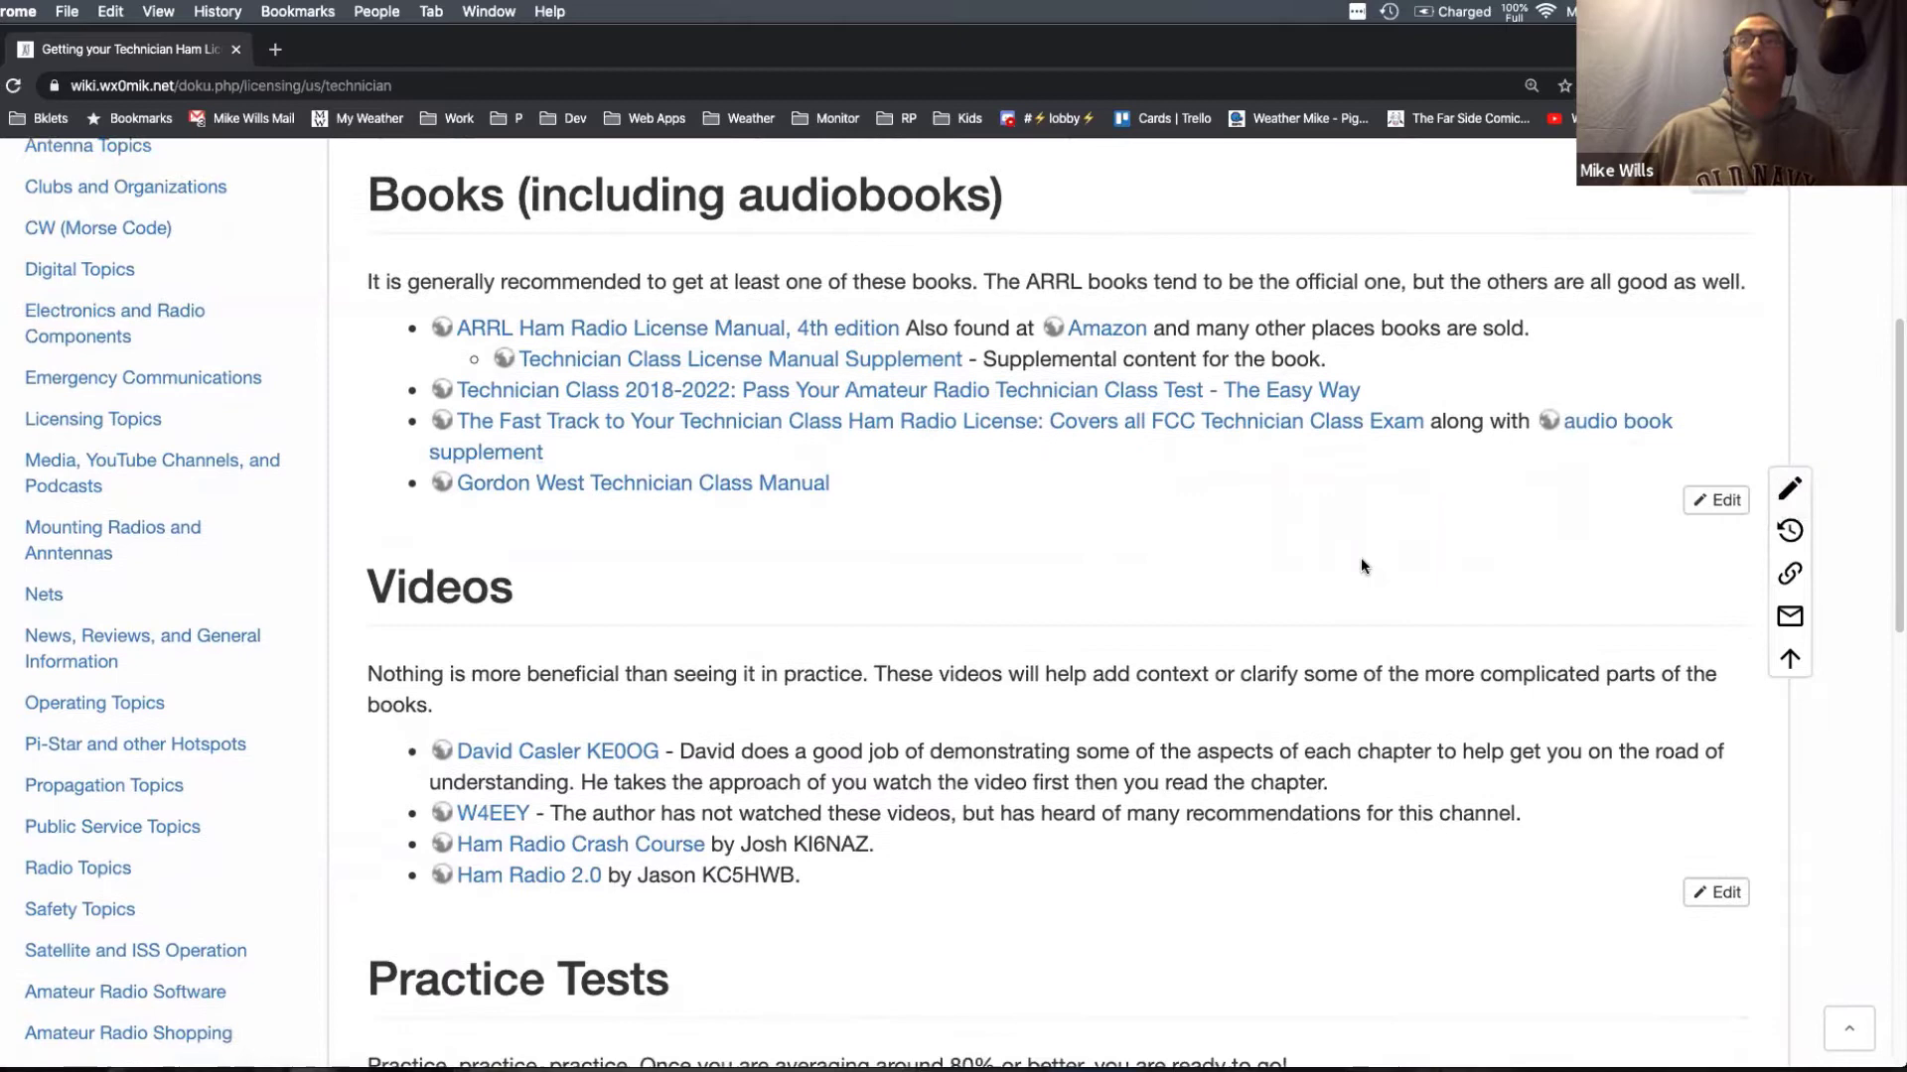
{"action": "scroll", "coordinate": [1361, 564], "scroll_direction": "down", "scroll_amount": 5}
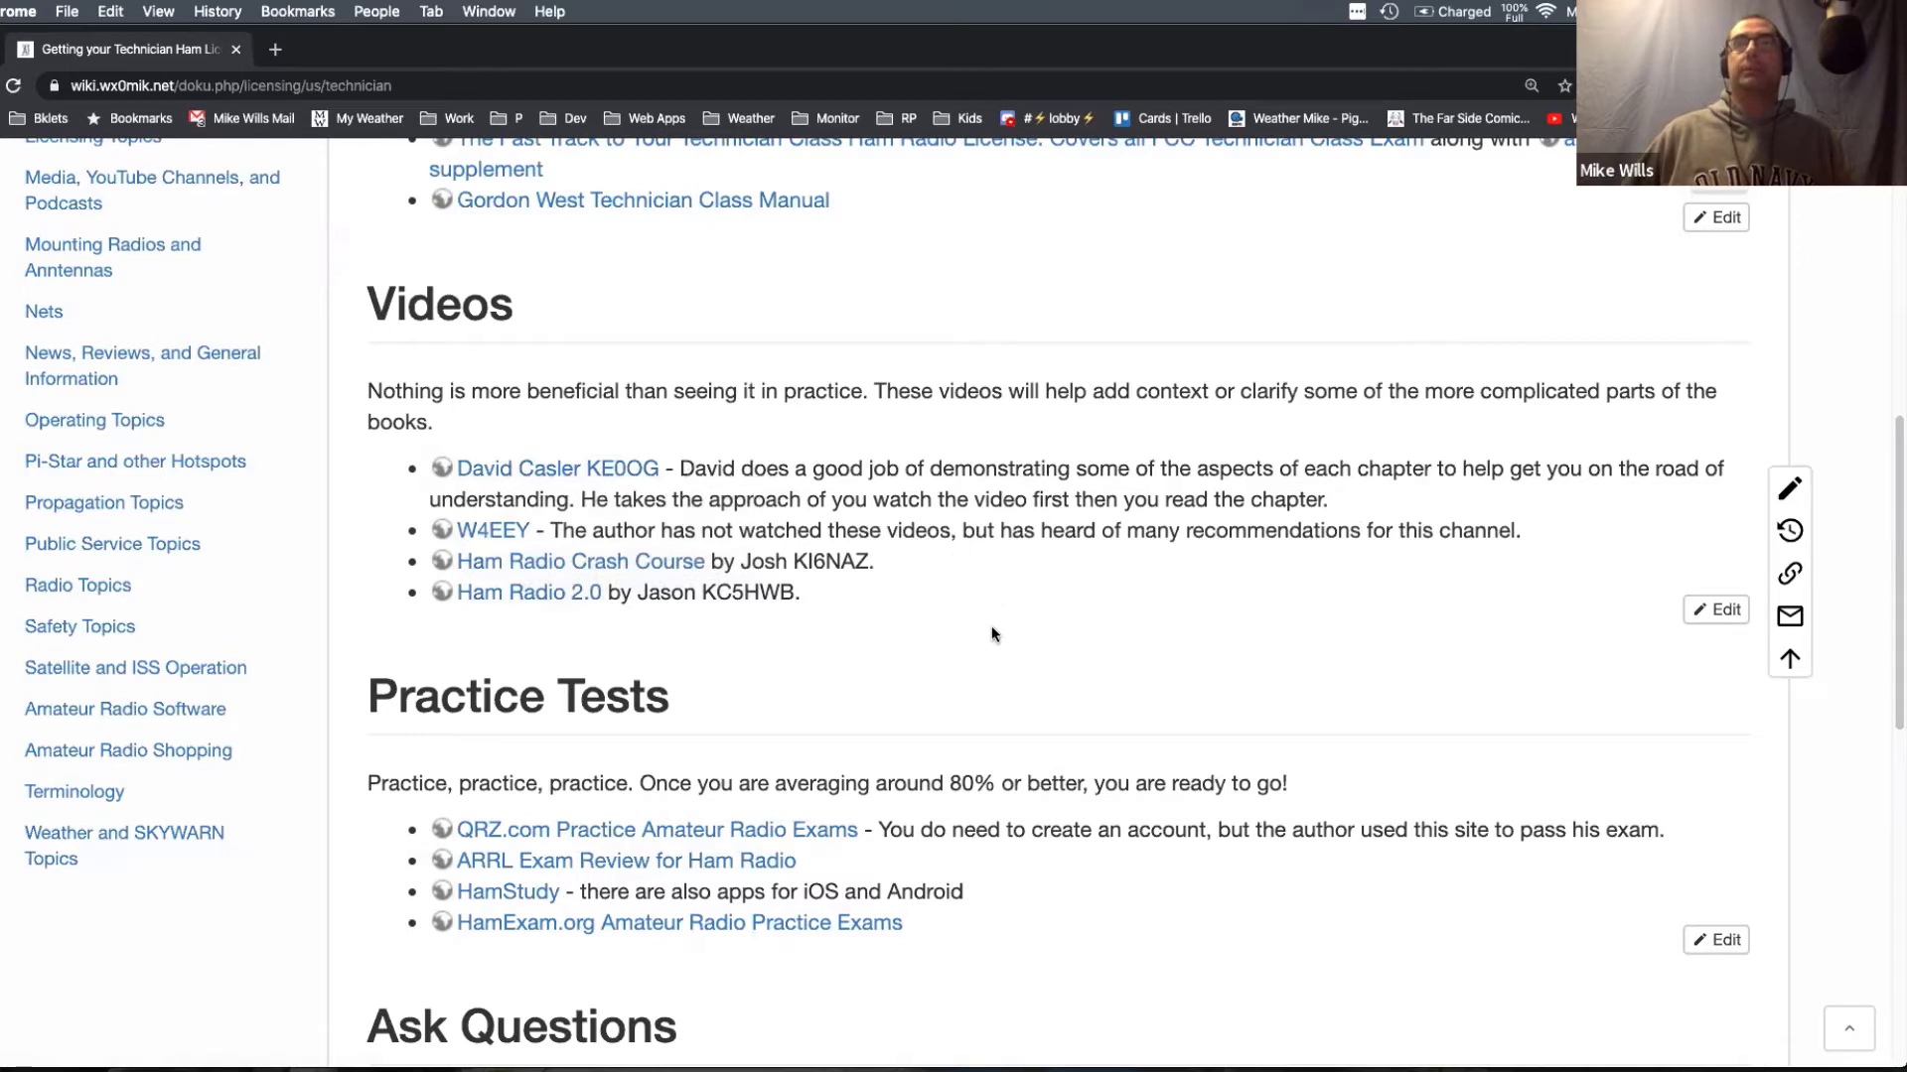
{"action": "scroll", "coordinate": [994, 636], "scroll_direction": "up", "scroll_amount": 1}
{"action": "scroll", "coordinate": [993, 636], "scroll_direction": "down", "scroll_amount": 4}
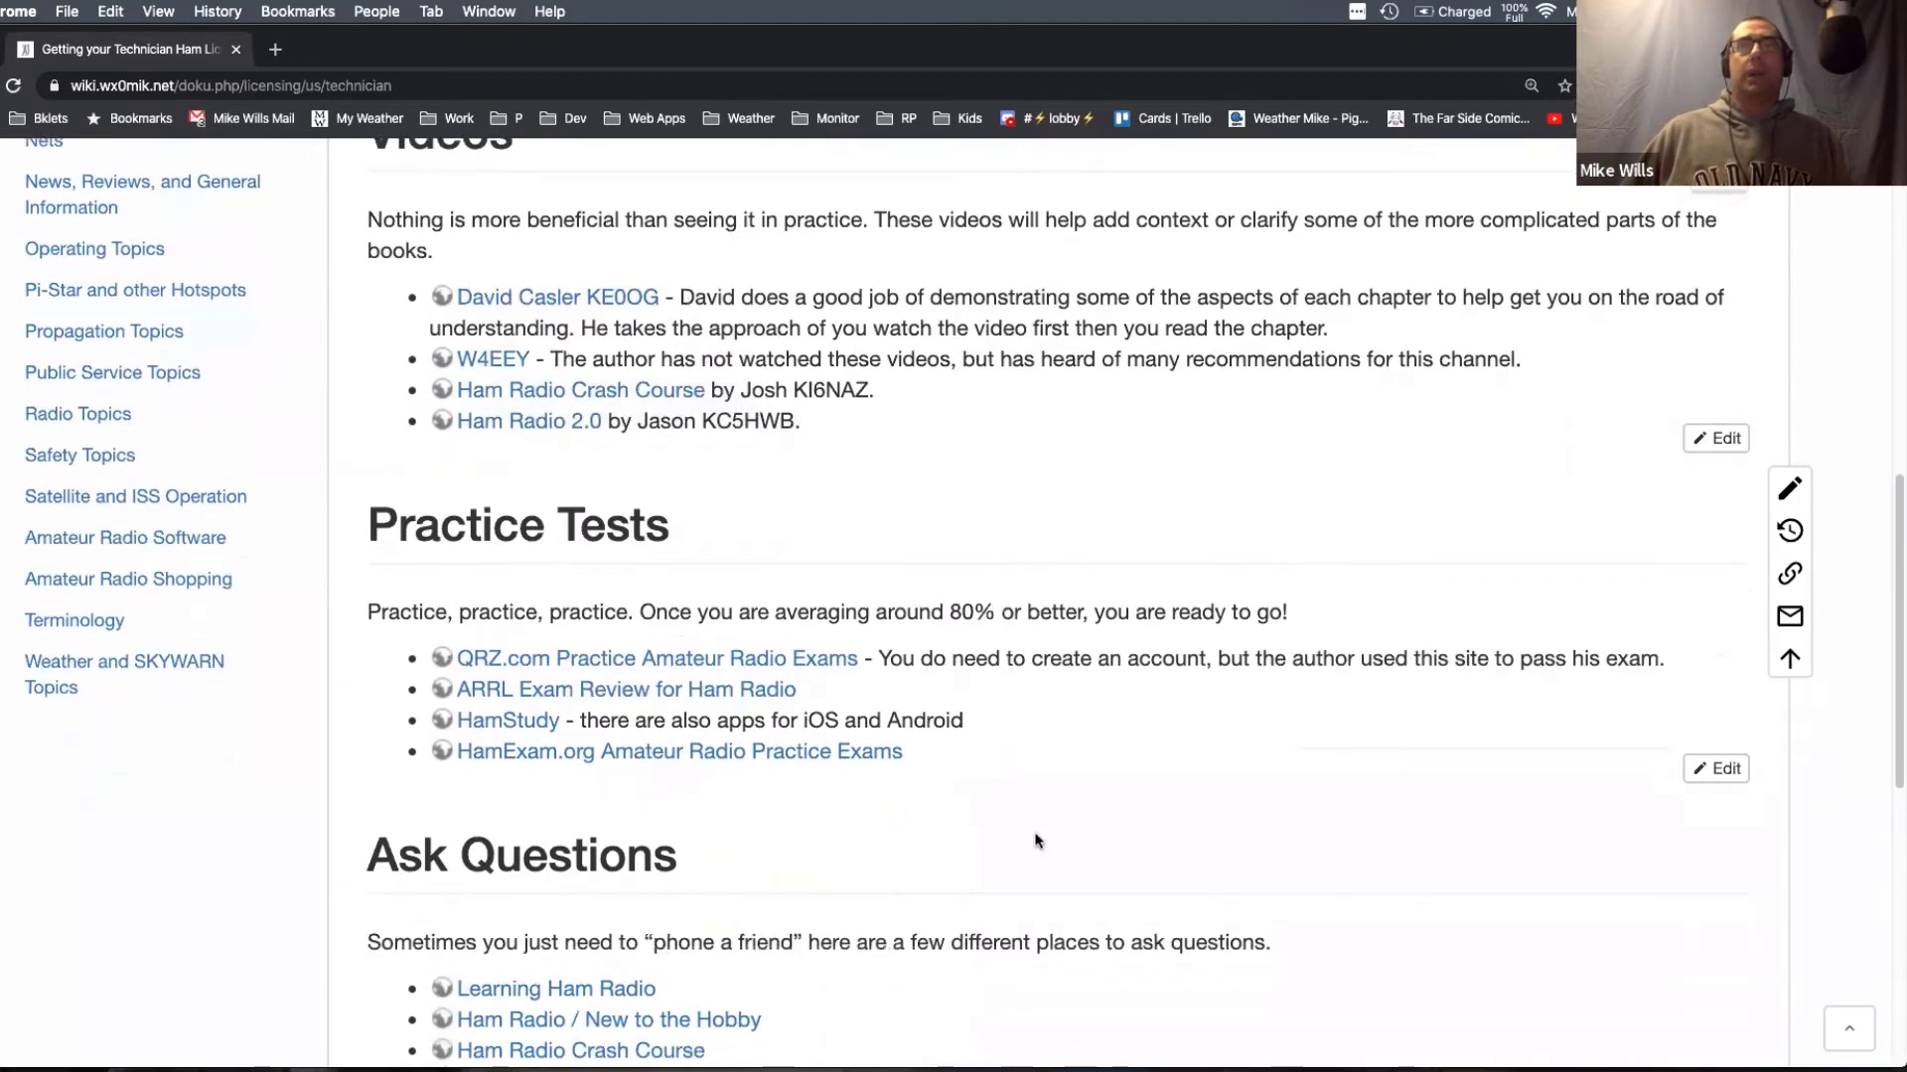
{"action": "scroll", "coordinate": [1043, 840], "scroll_direction": "down", "scroll_amount": 8}
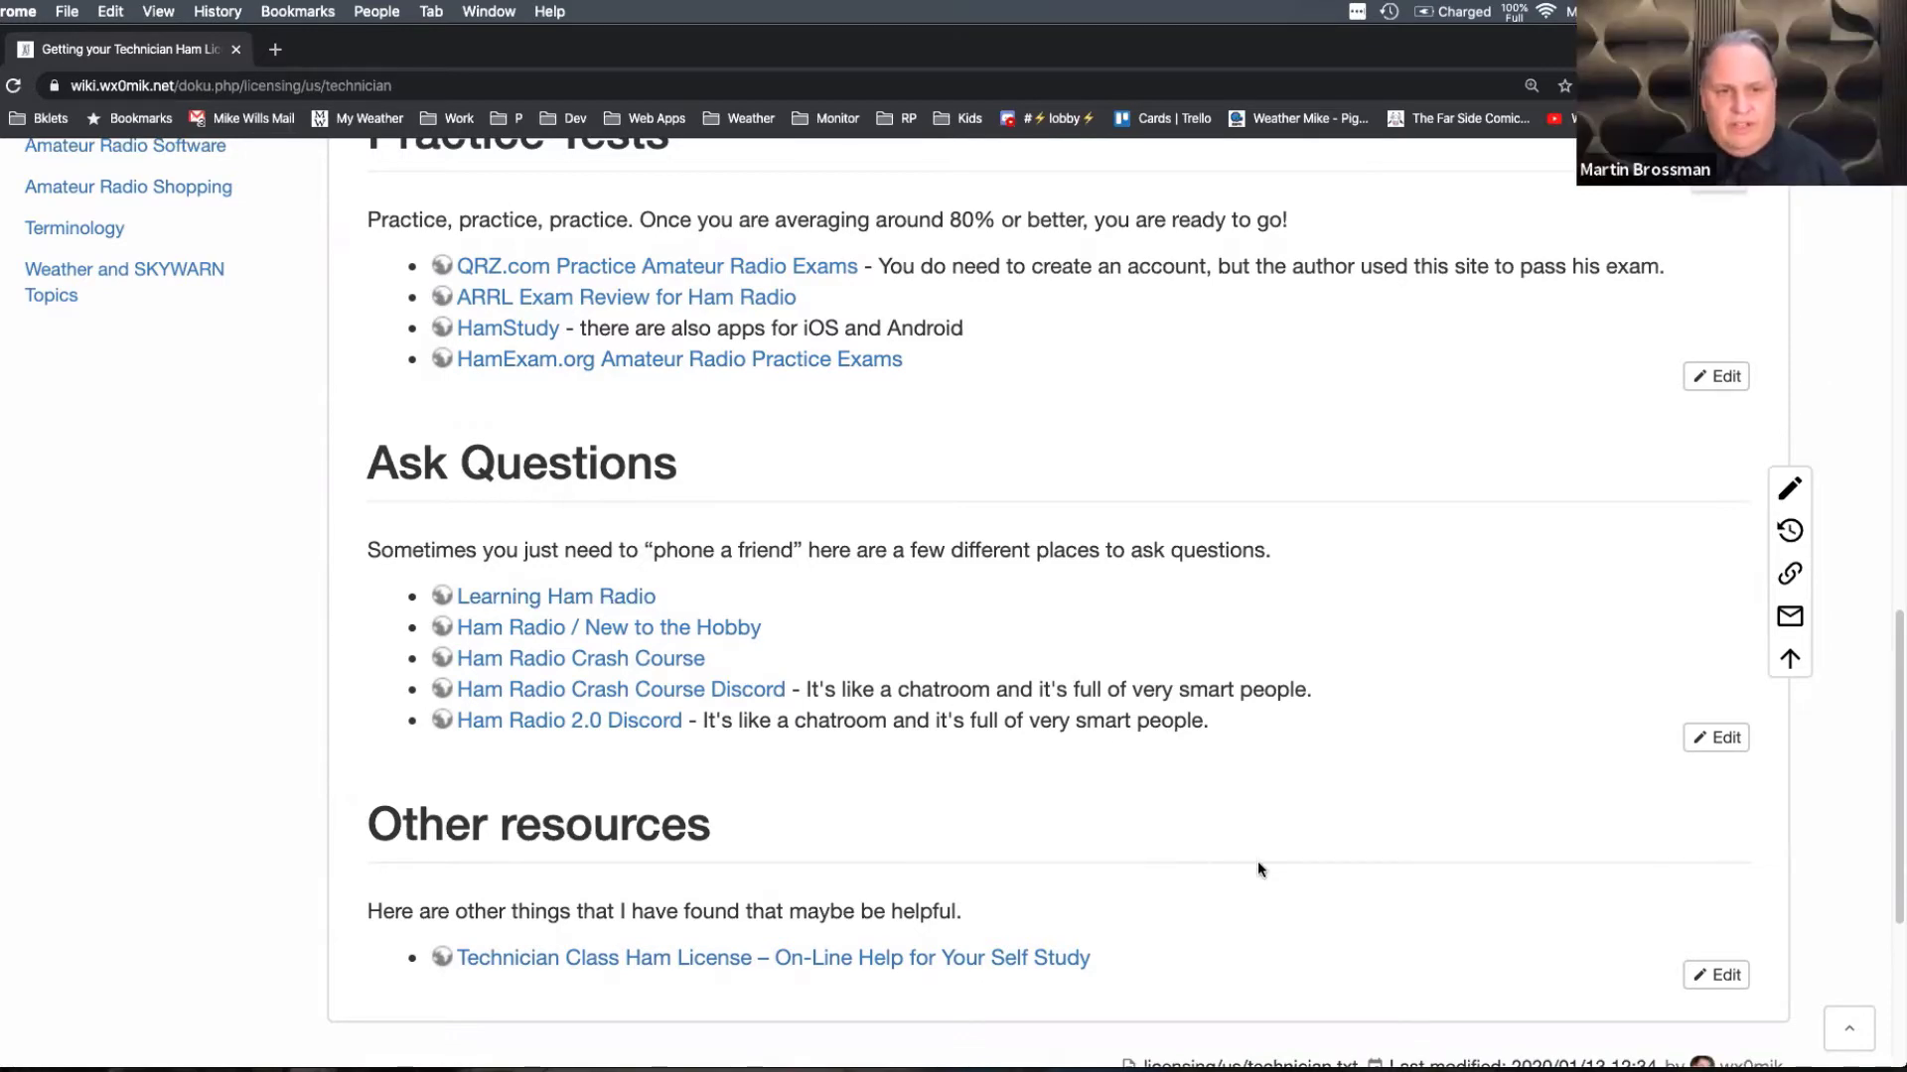
{"action": "scroll", "coordinate": [1258, 869], "scroll_direction": "up", "scroll_amount": 3}
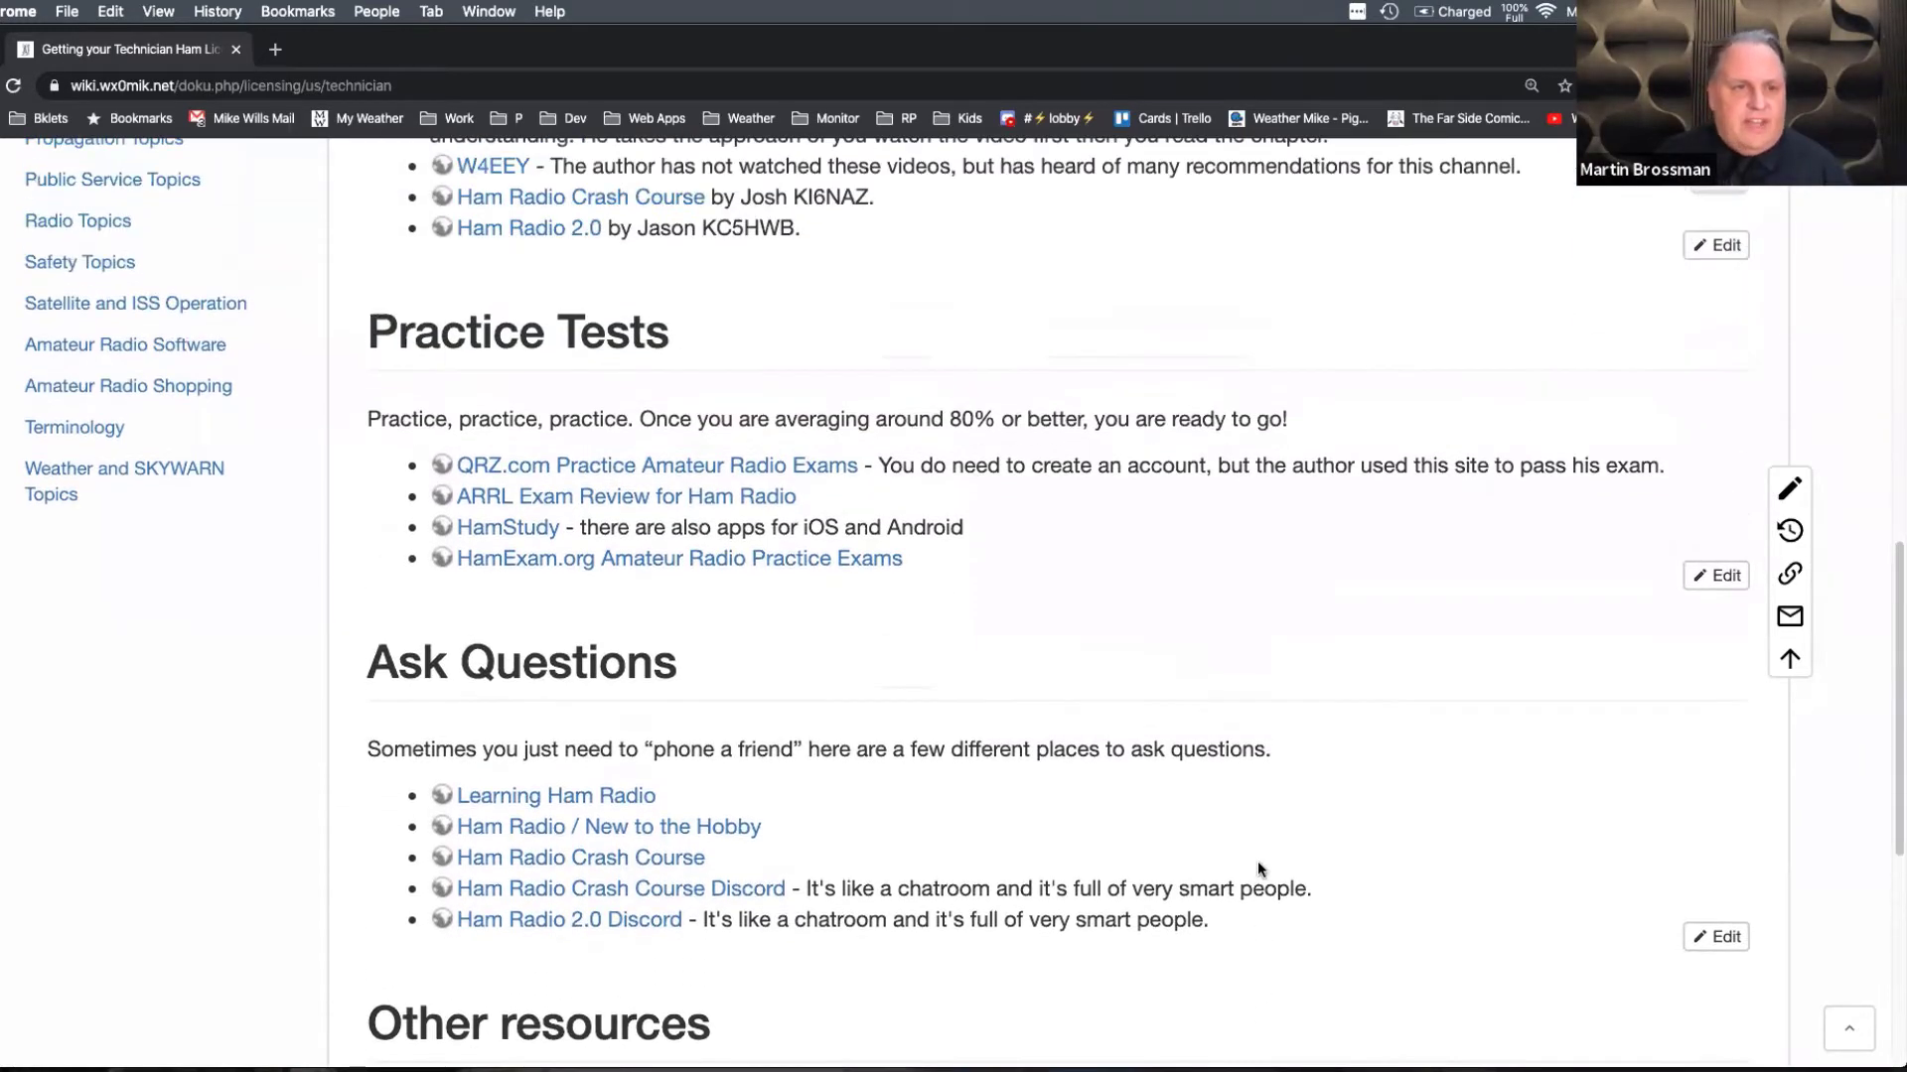
{"action": "scroll", "coordinate": [1257, 864], "scroll_direction": "up", "scroll_amount": 3}
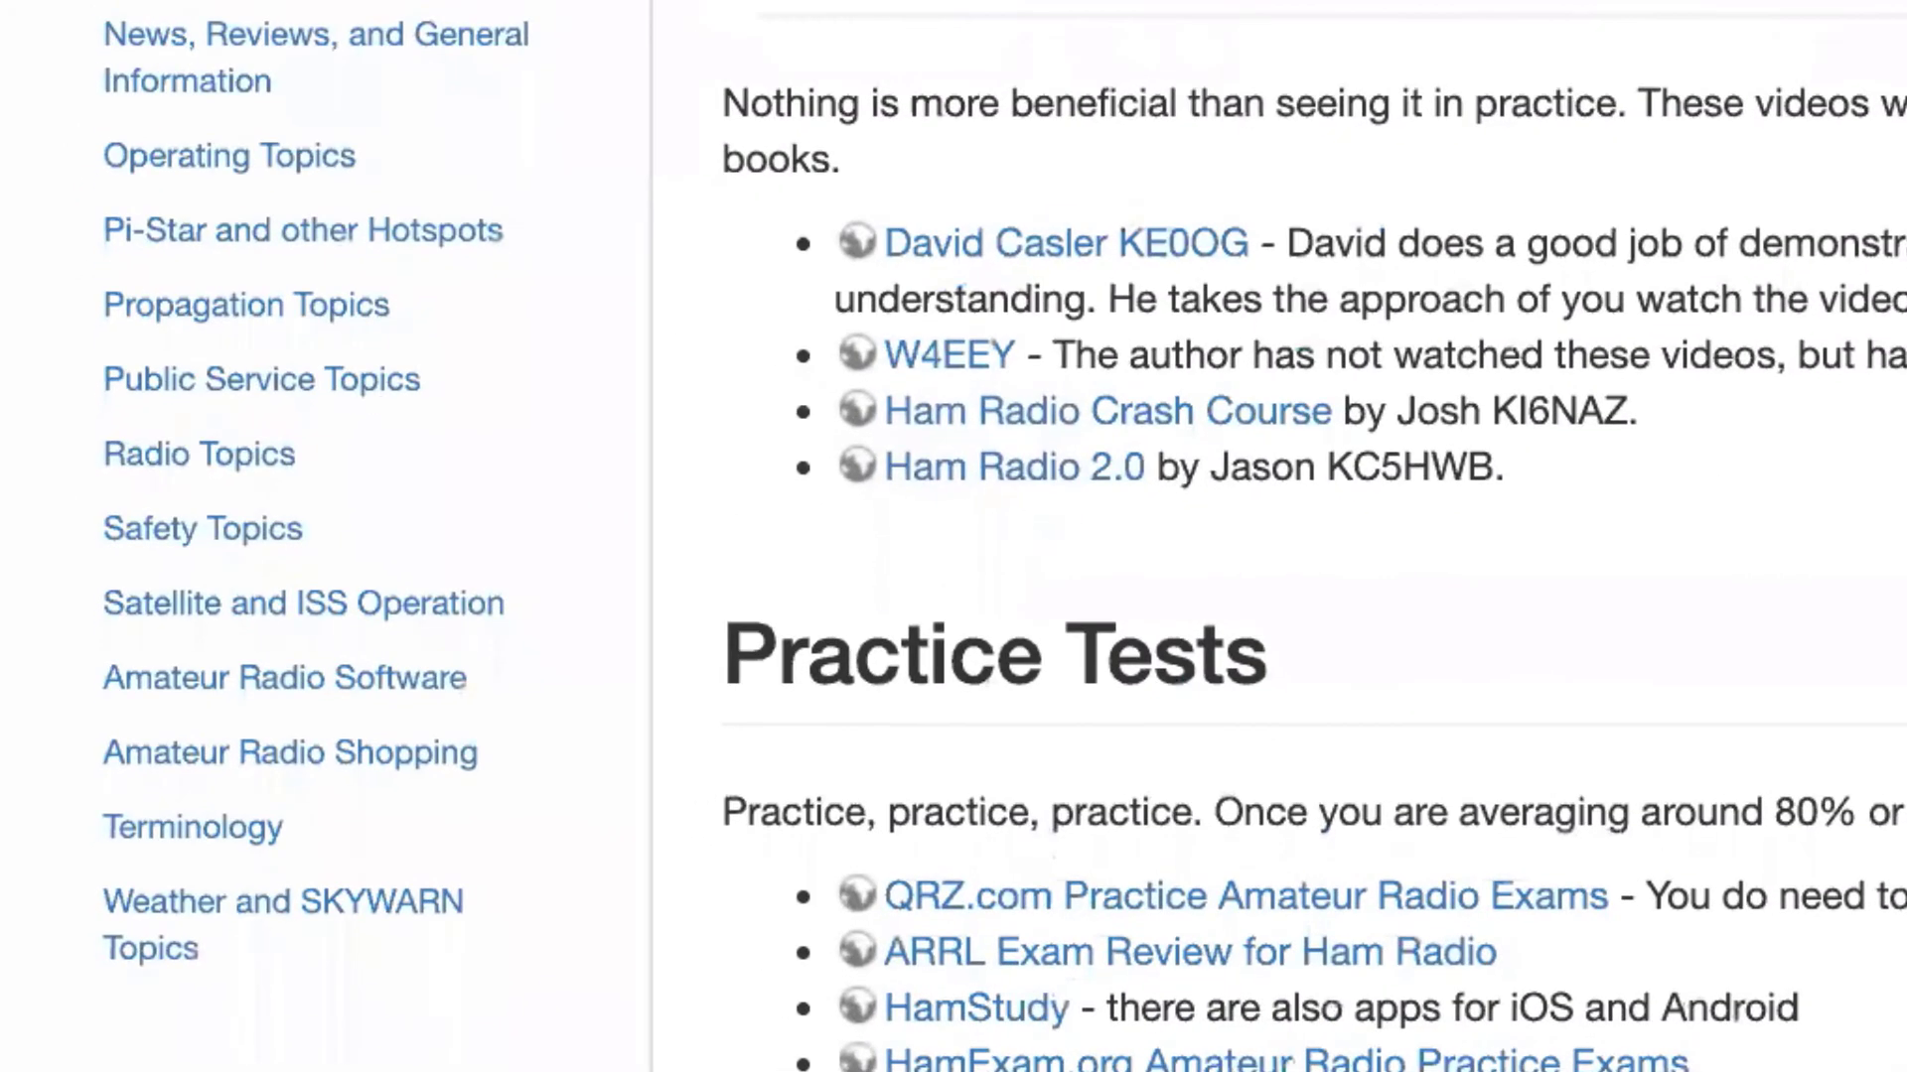
{"action": "scroll", "coordinate": [1370, 266], "scroll_direction": "up", "scroll_amount": 10}
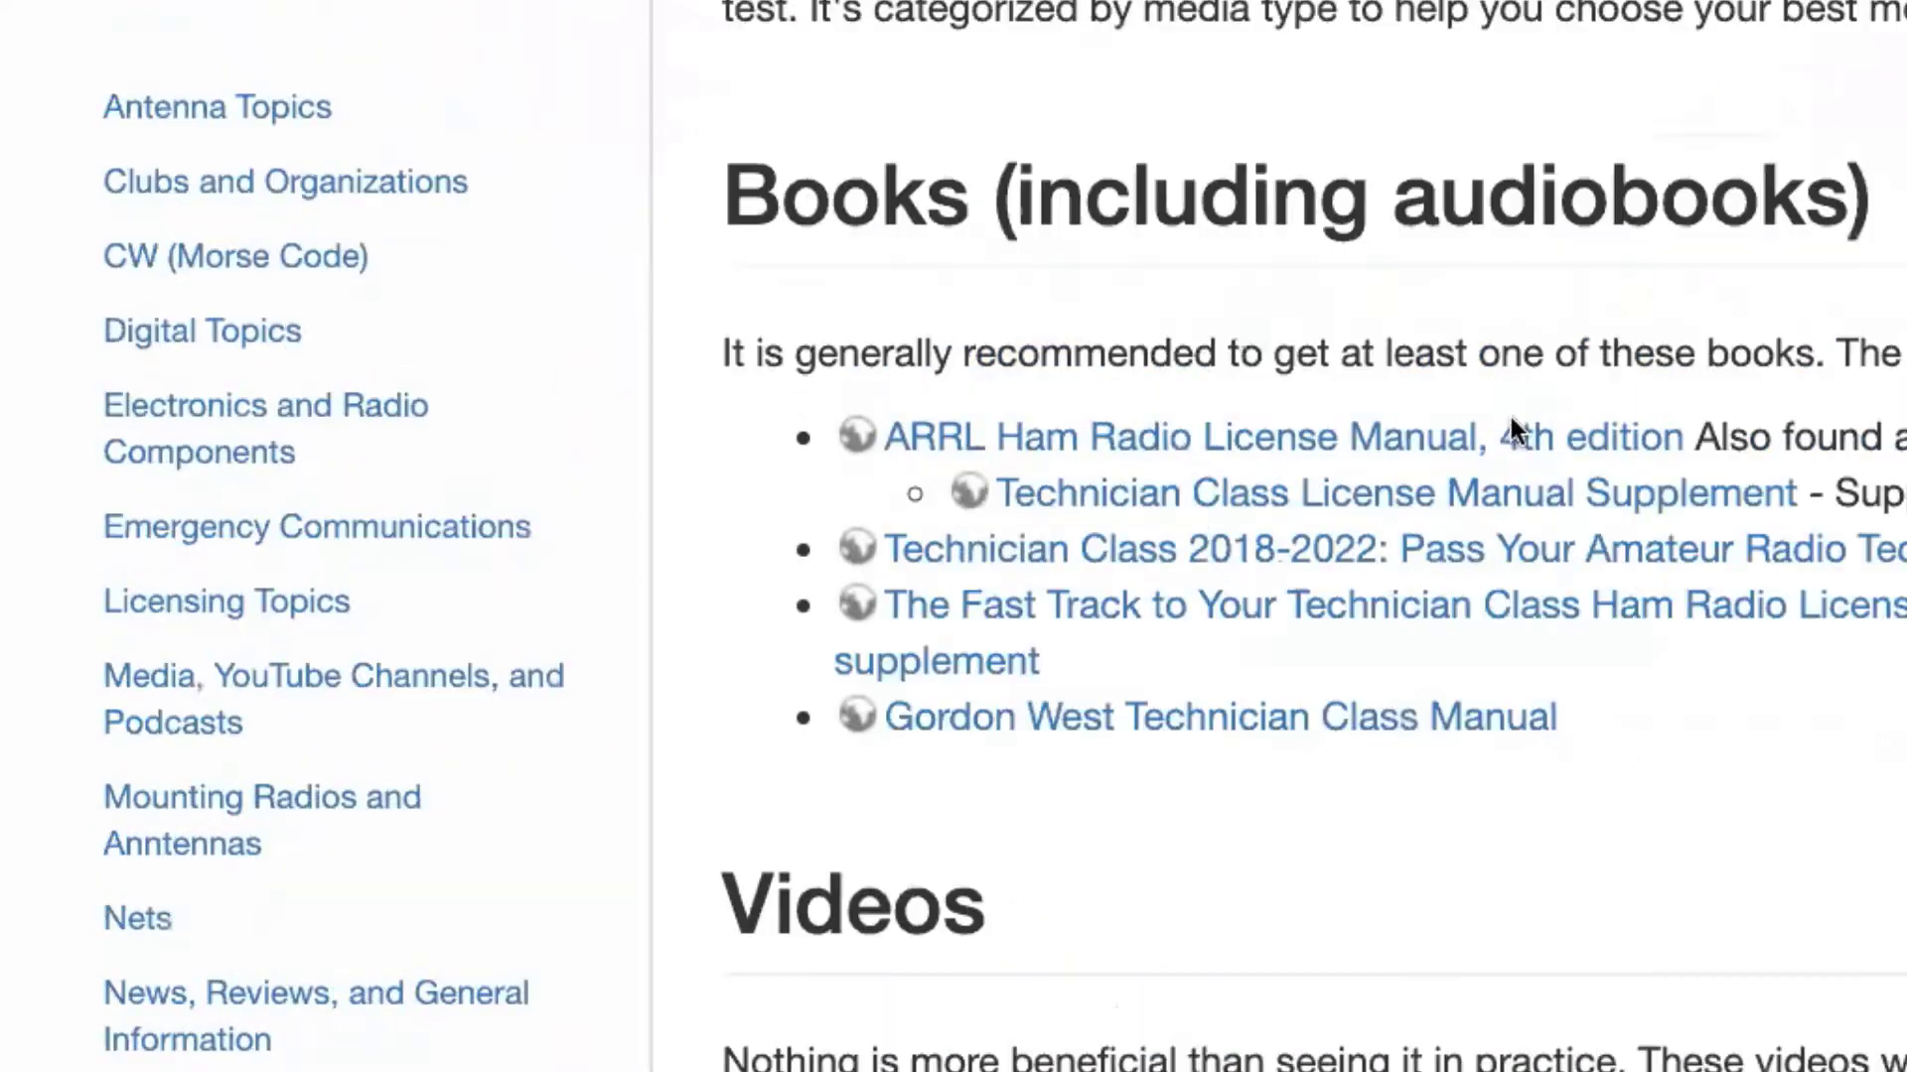
{"action": "scroll", "coordinate": [1650, 498], "scroll_direction": "up", "scroll_amount": 4}
{"action": "scroll", "coordinate": [1348, 374], "scroll_direction": "down", "scroll_amount": 6}
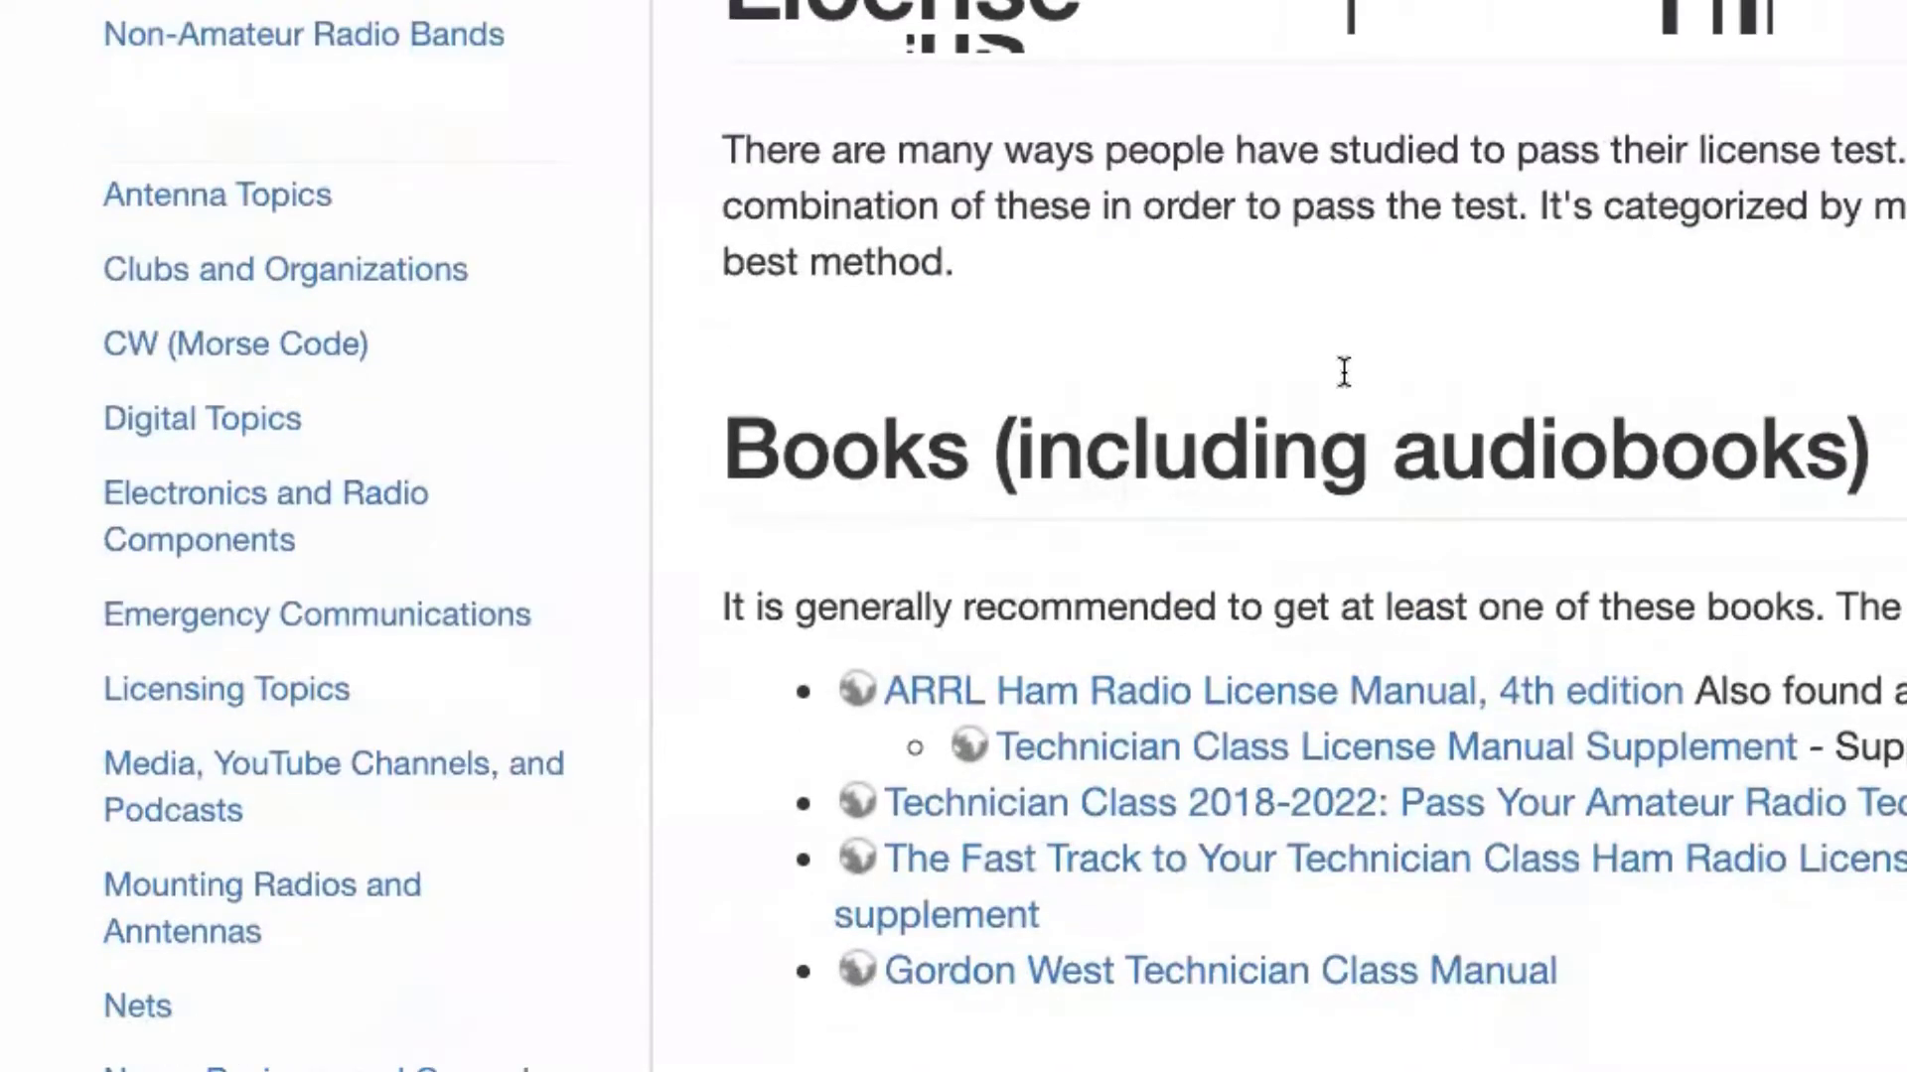
{"action": "scroll", "coordinate": [903, 371], "scroll_direction": "down", "scroll_amount": 1}
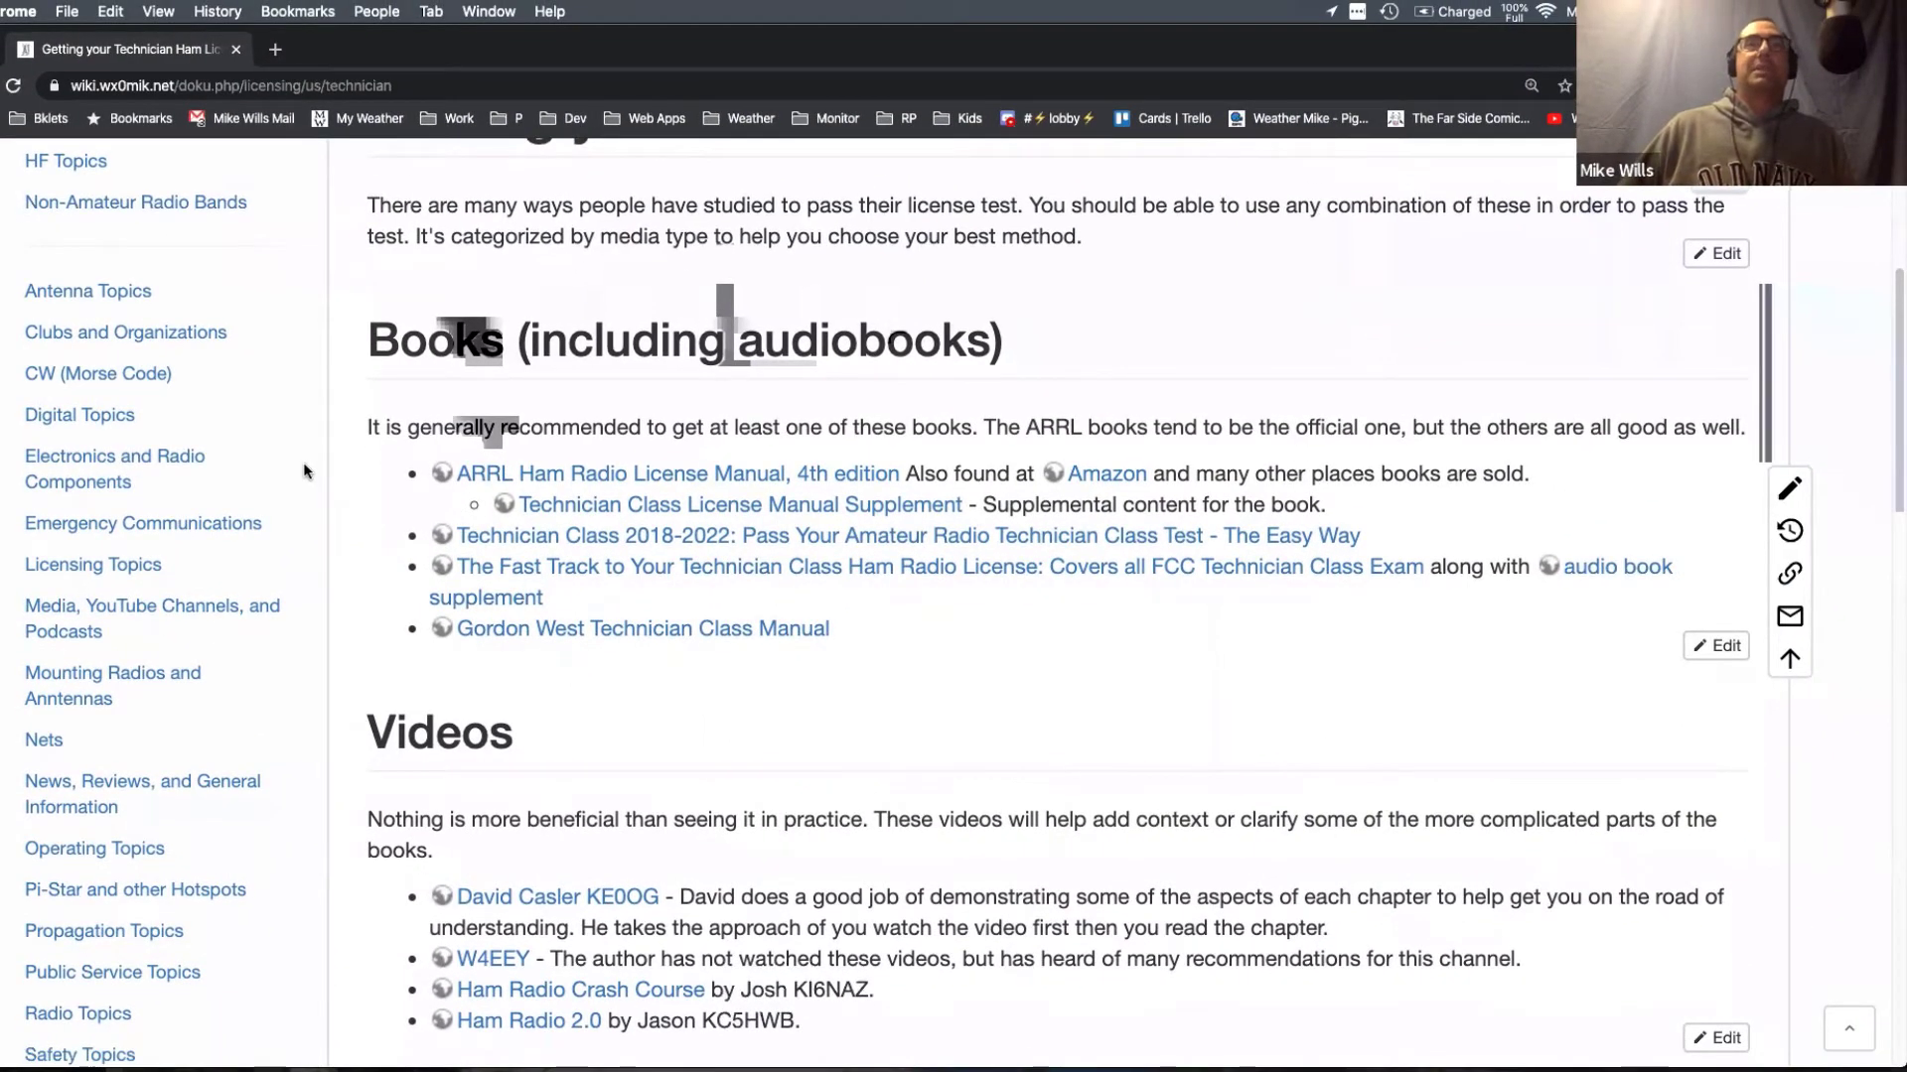
Step: Scroll past the Technician practice test listings and open Amateur Radio Shopping from the sidebar
{"action": "scroll", "coordinate": [290, 470], "scroll_direction": "down", "scroll_amount": 1}
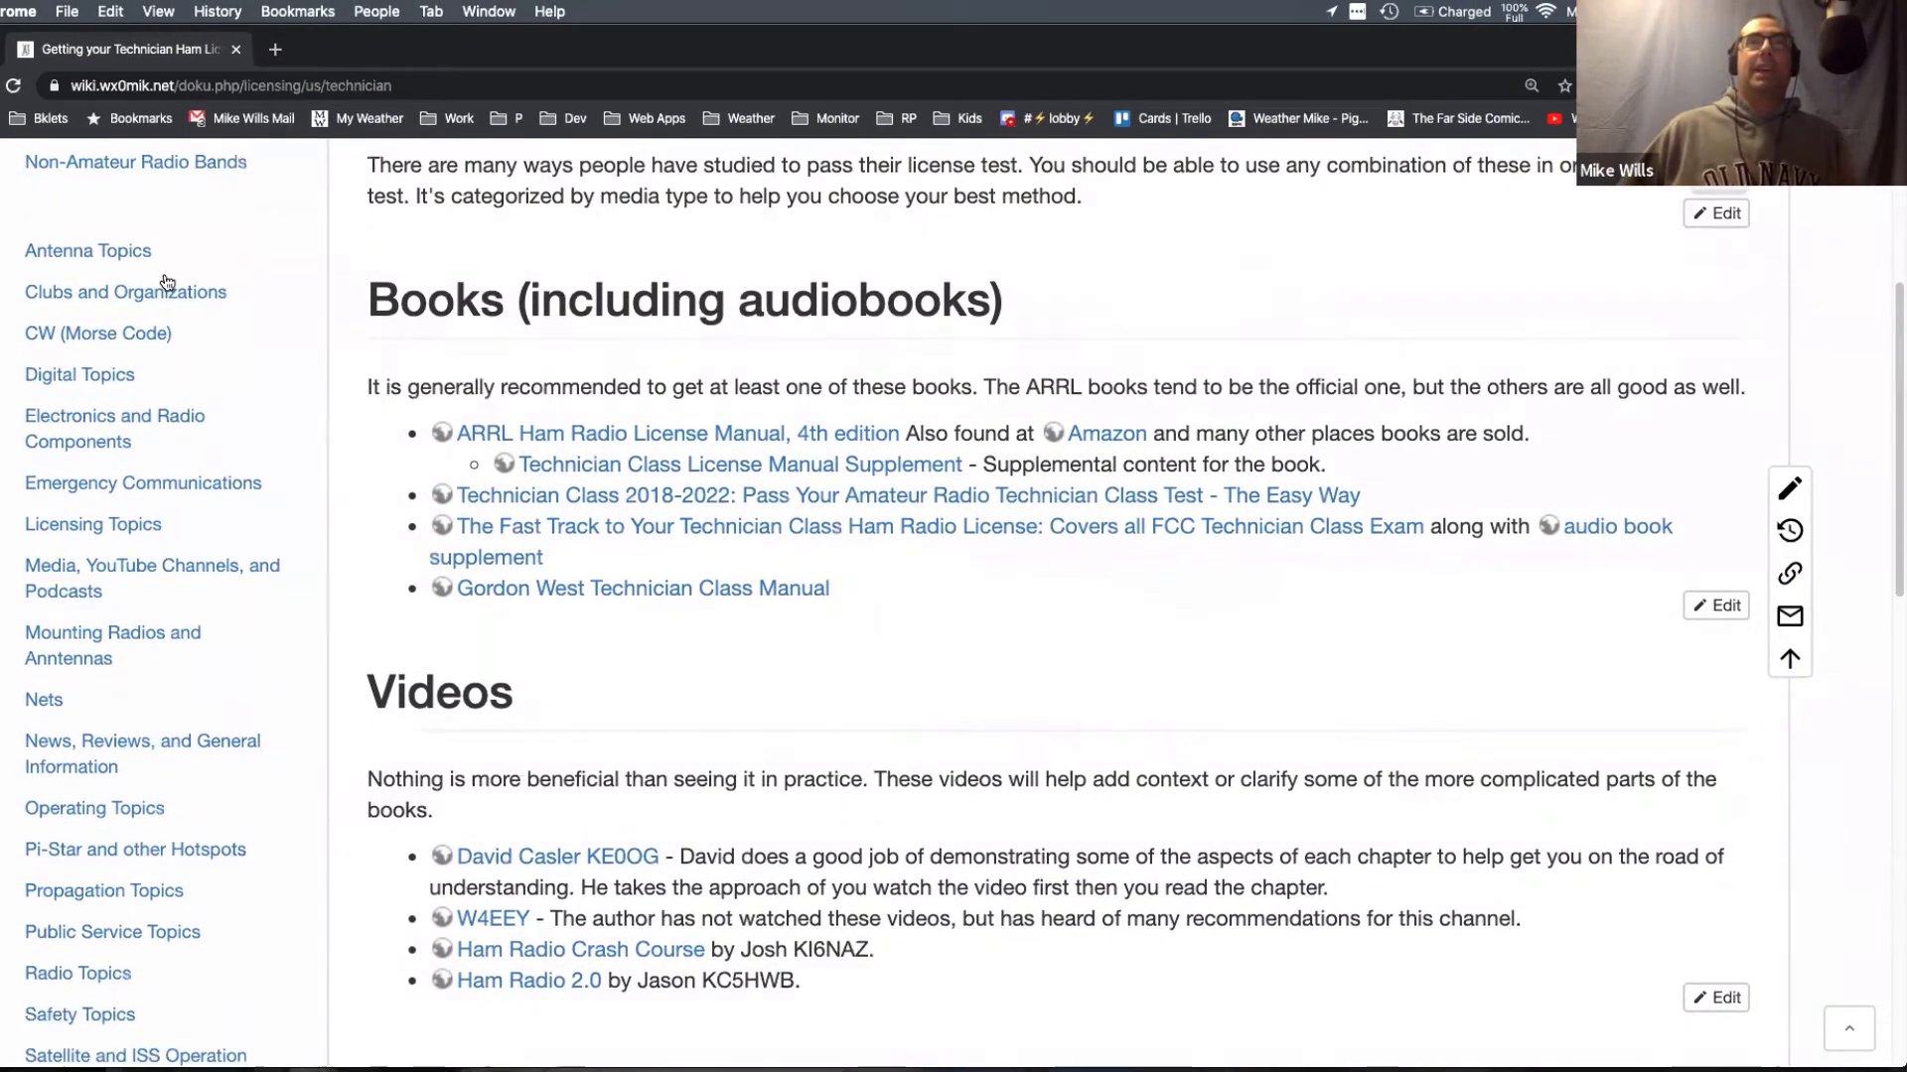
{"action": "scroll", "coordinate": [167, 282], "scroll_direction": "up", "scroll_amount": 3}
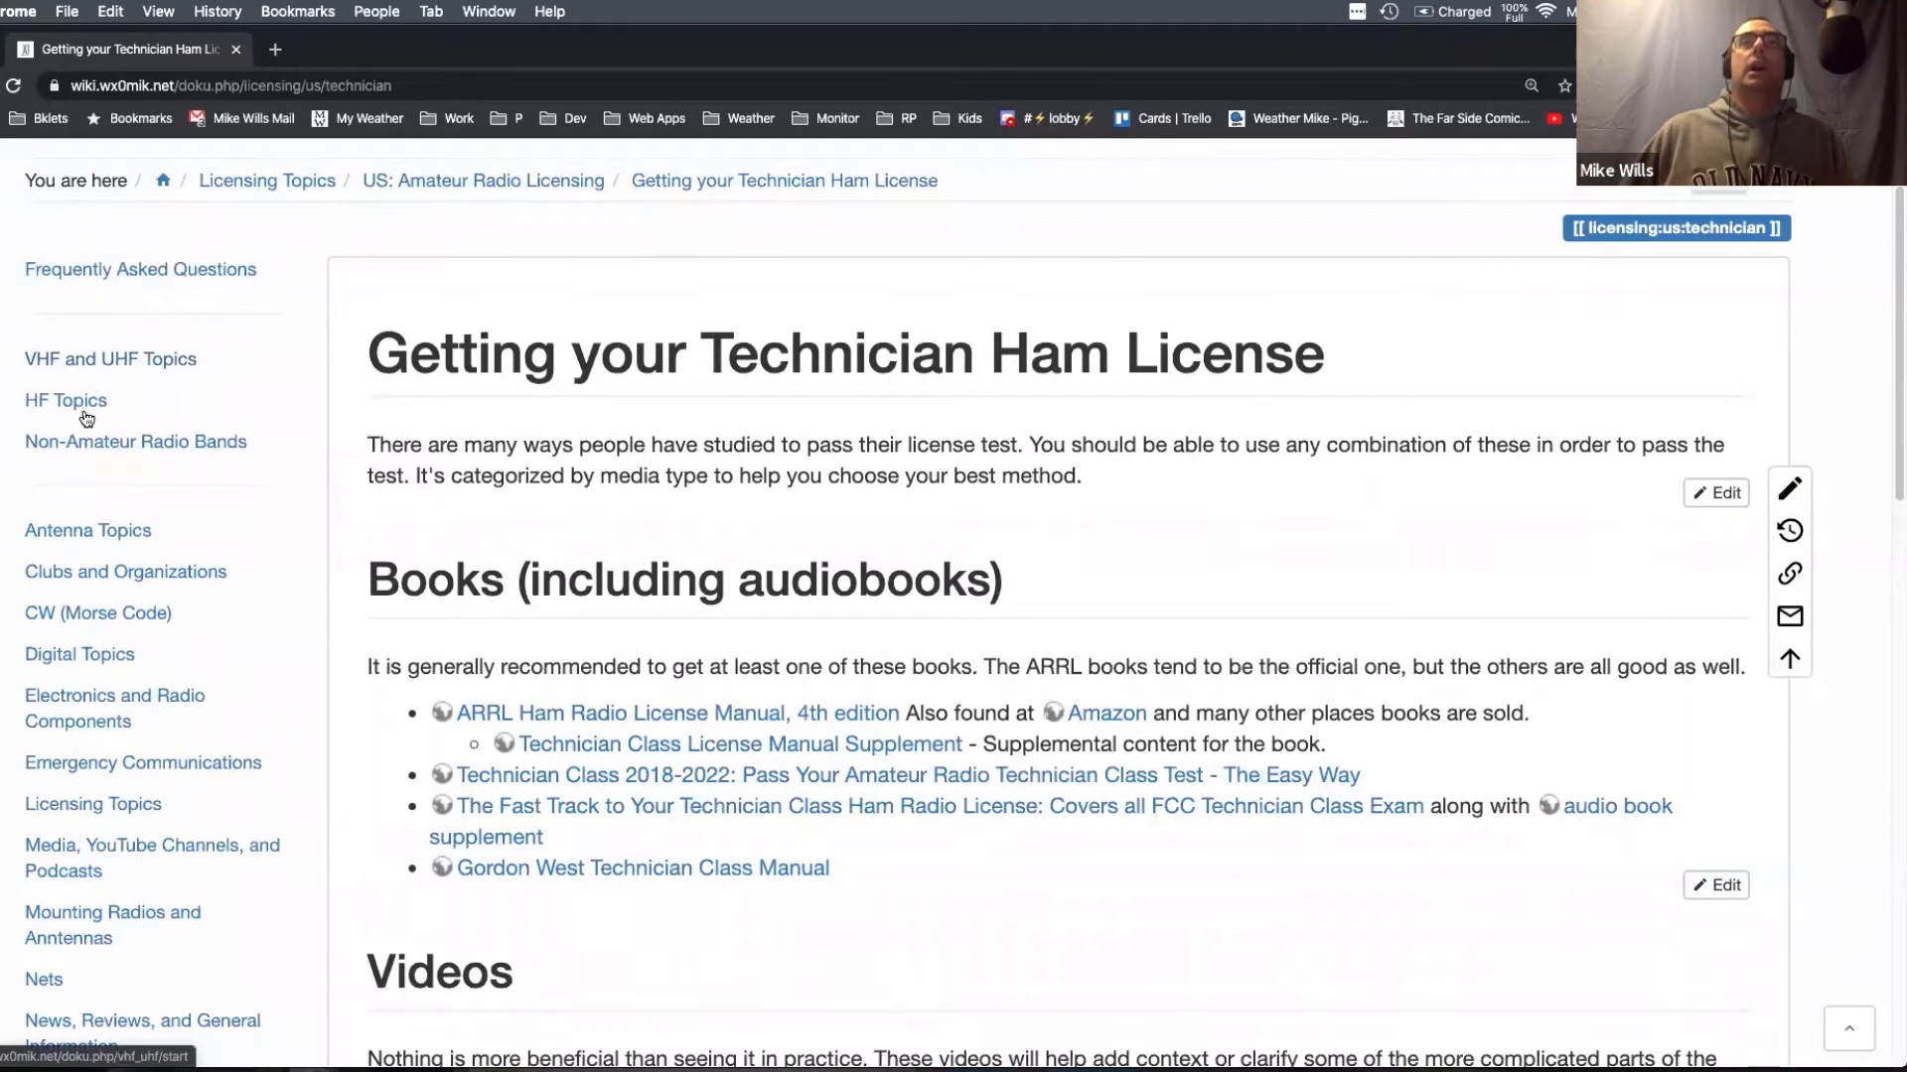
{"action": "scroll", "coordinate": [175, 594], "scroll_direction": "down", "scroll_amount": 2}
{"action": "scroll", "coordinate": [184, 598], "scroll_direction": "down", "scroll_amount": 2}
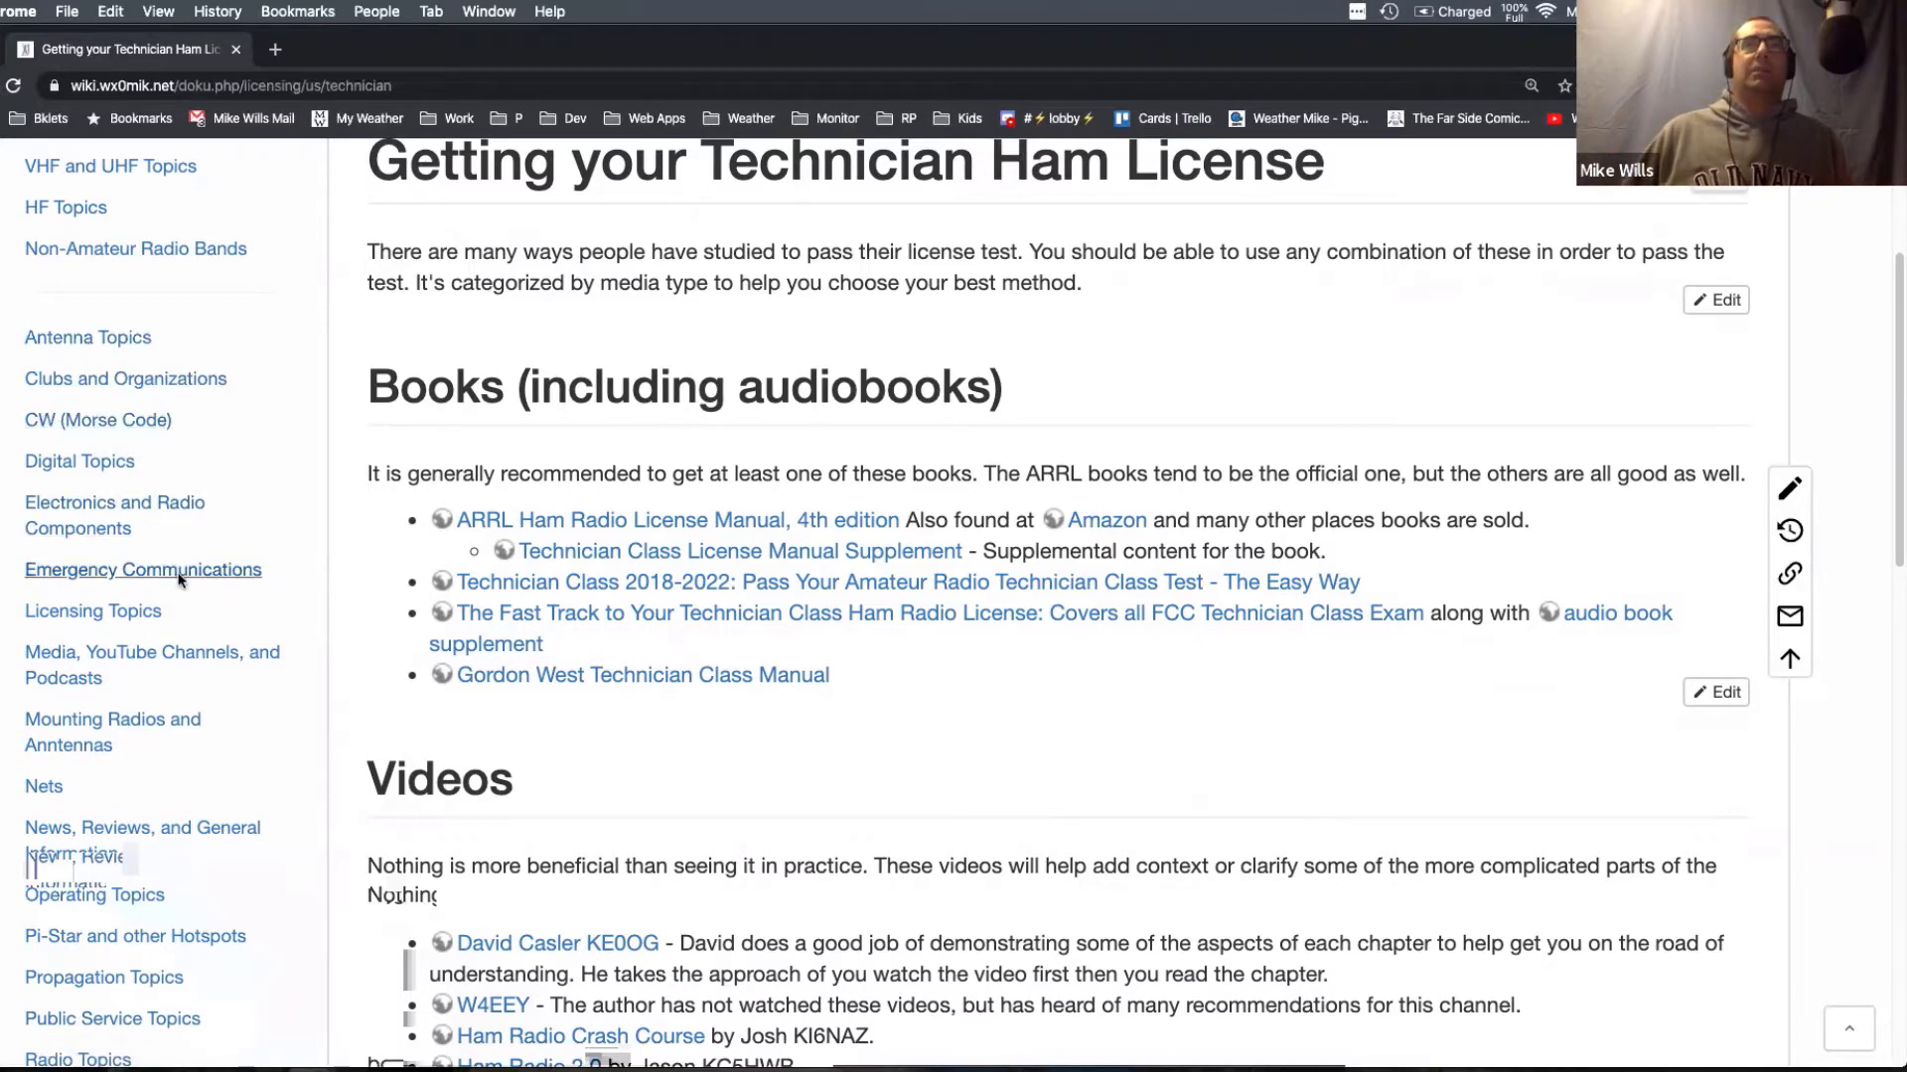
{"action": "scroll", "coordinate": [266, 501], "scroll_direction": "up", "scroll_amount": 1}
{"action": "scroll", "coordinate": [272, 522], "scroll_direction": "down", "scroll_amount": 2}
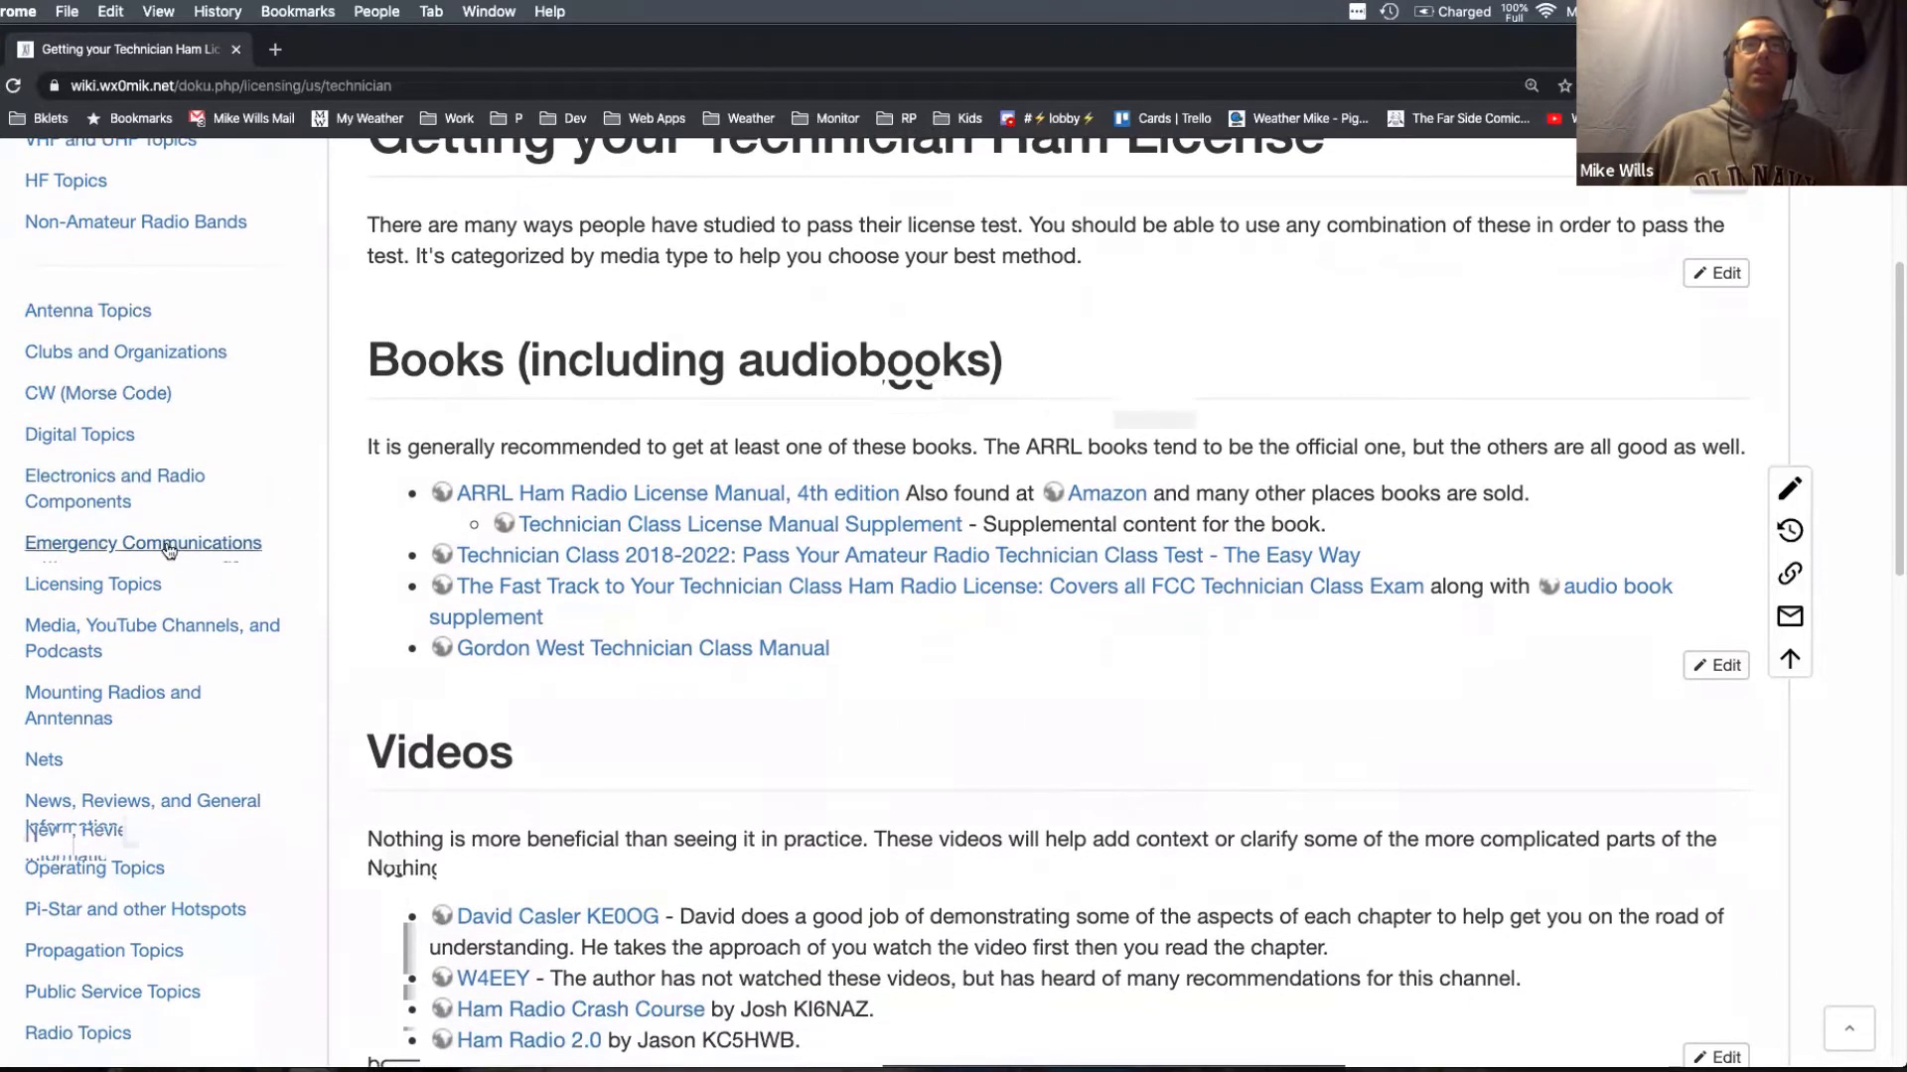
{"action": "scroll", "coordinate": [283, 621], "scroll_direction": "down", "scroll_amount": 4}
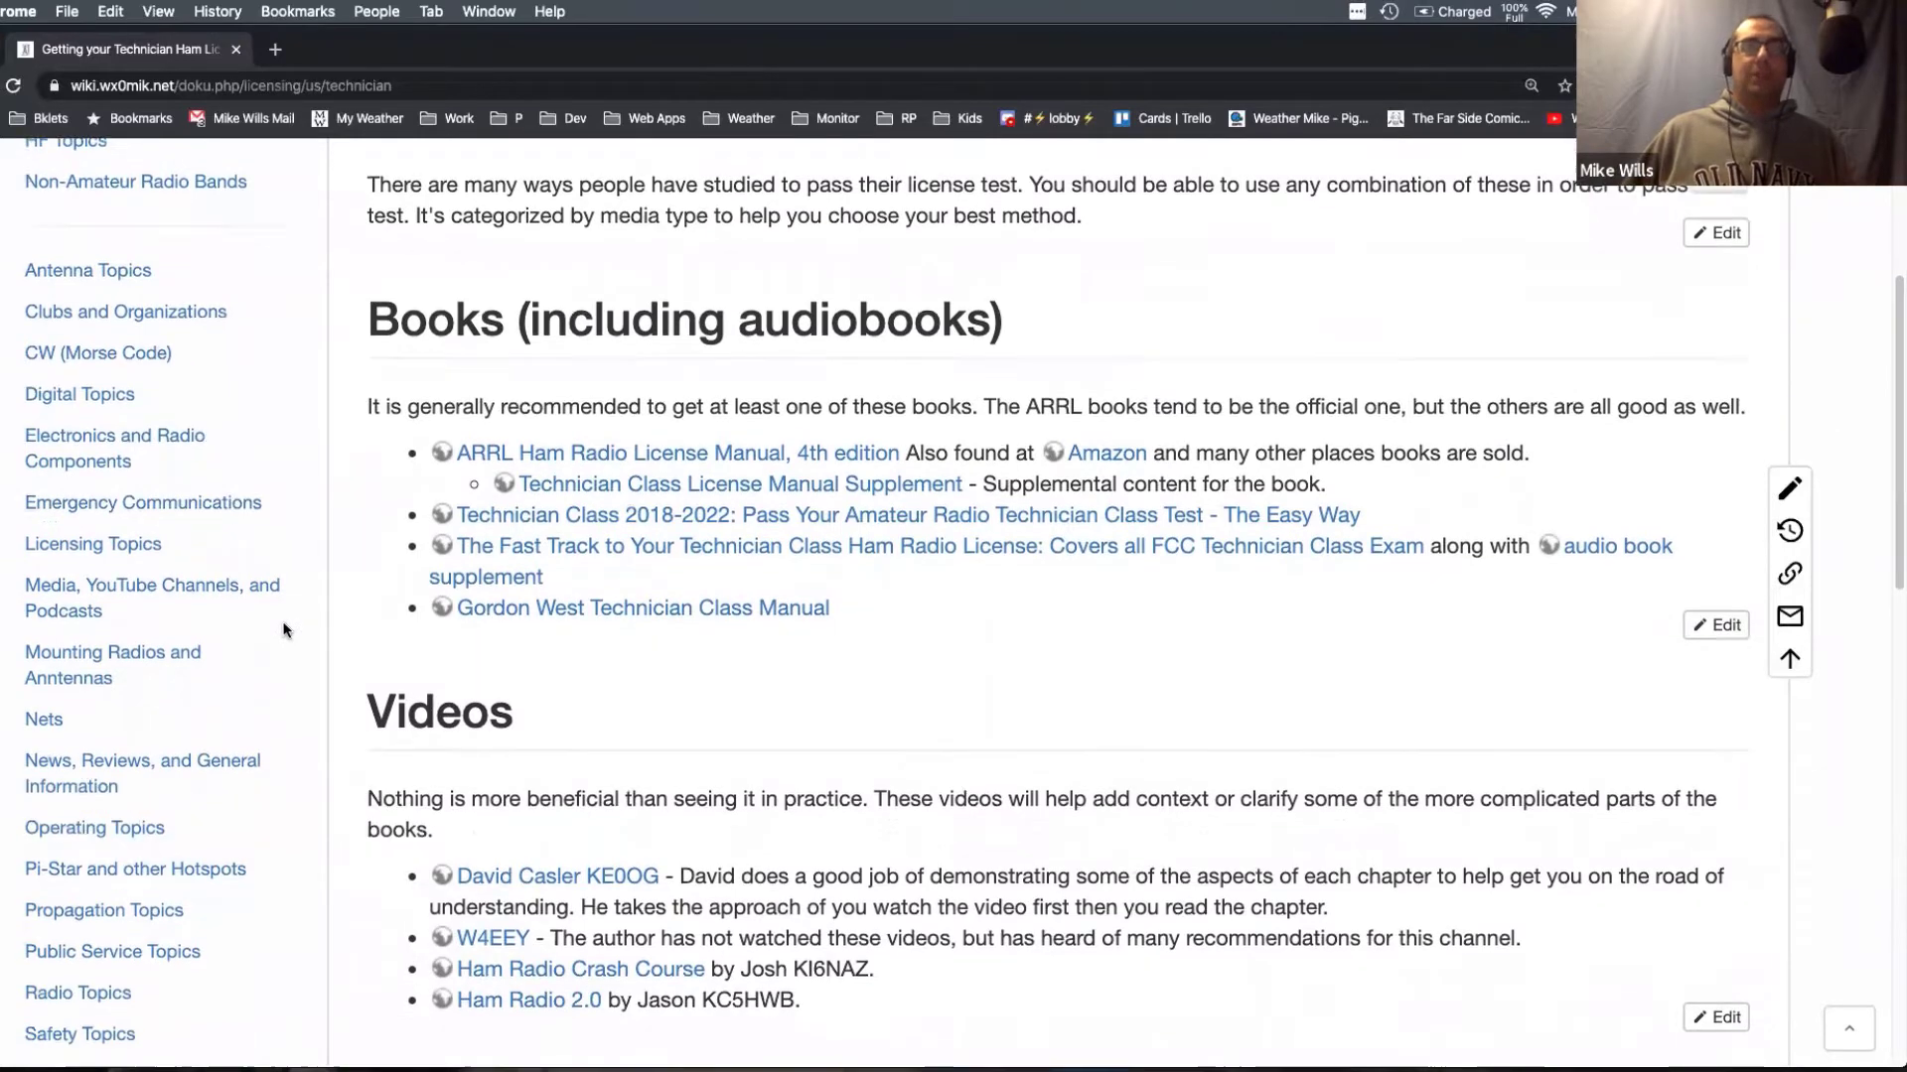
{"action": "scroll", "coordinate": [283, 630], "scroll_direction": "down", "scroll_amount": 3}
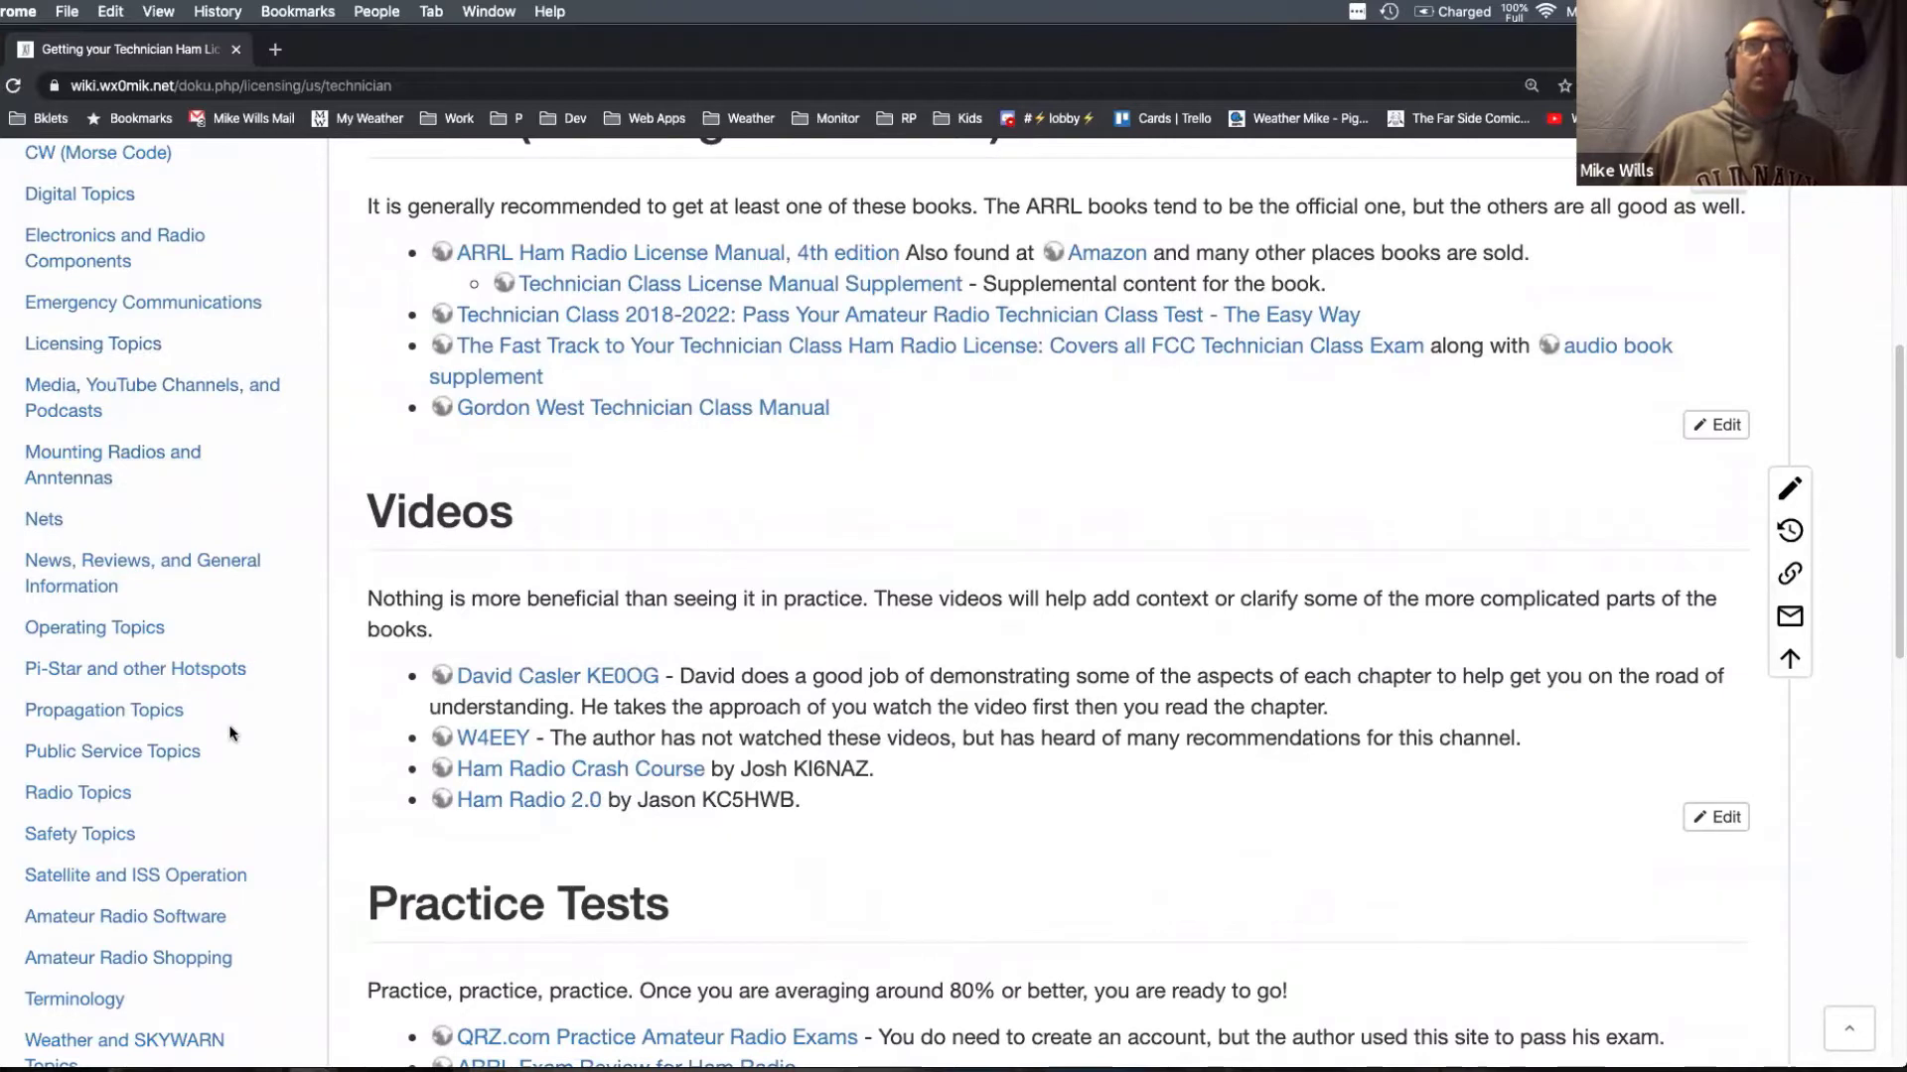
{"action": "scroll", "coordinate": [270, 730], "scroll_direction": "down", "scroll_amount": 2}
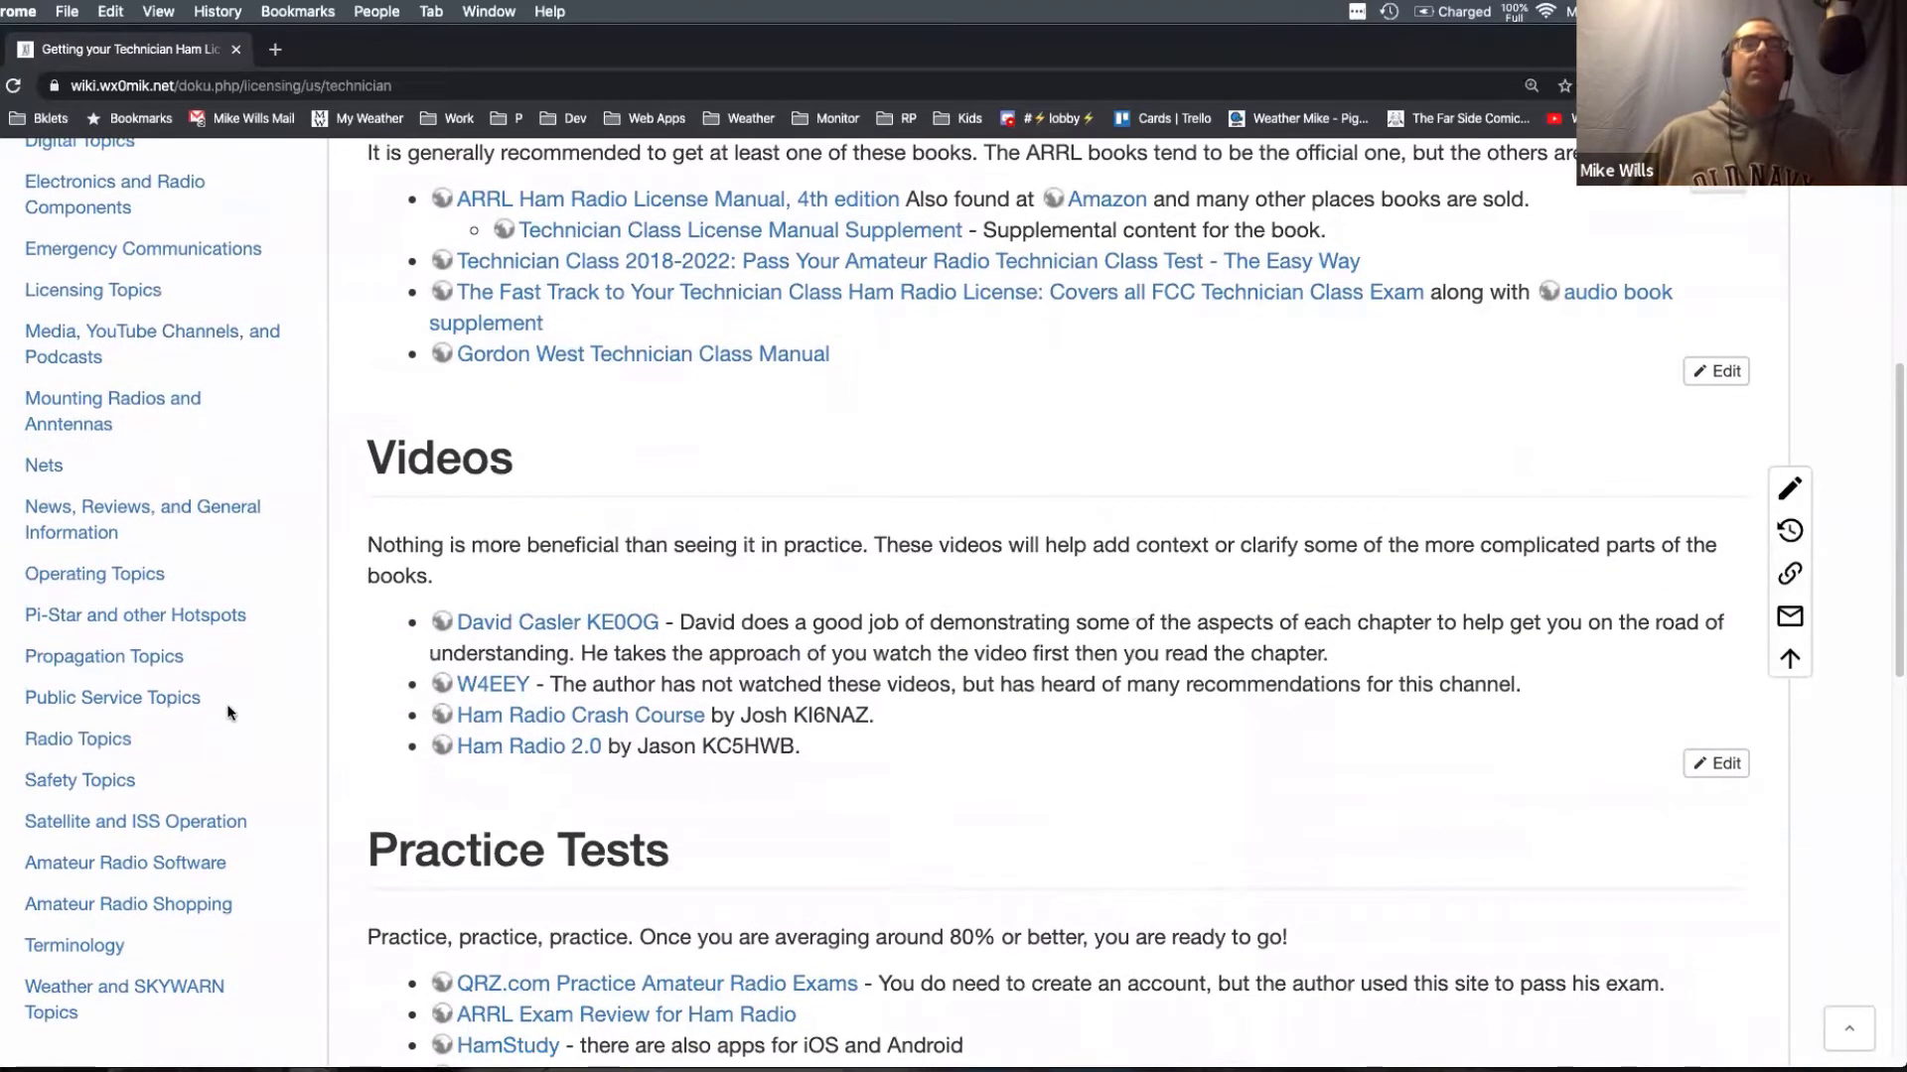
{"action": "scroll", "coordinate": [270, 731], "scroll_direction": "down", "scroll_amount": 2}
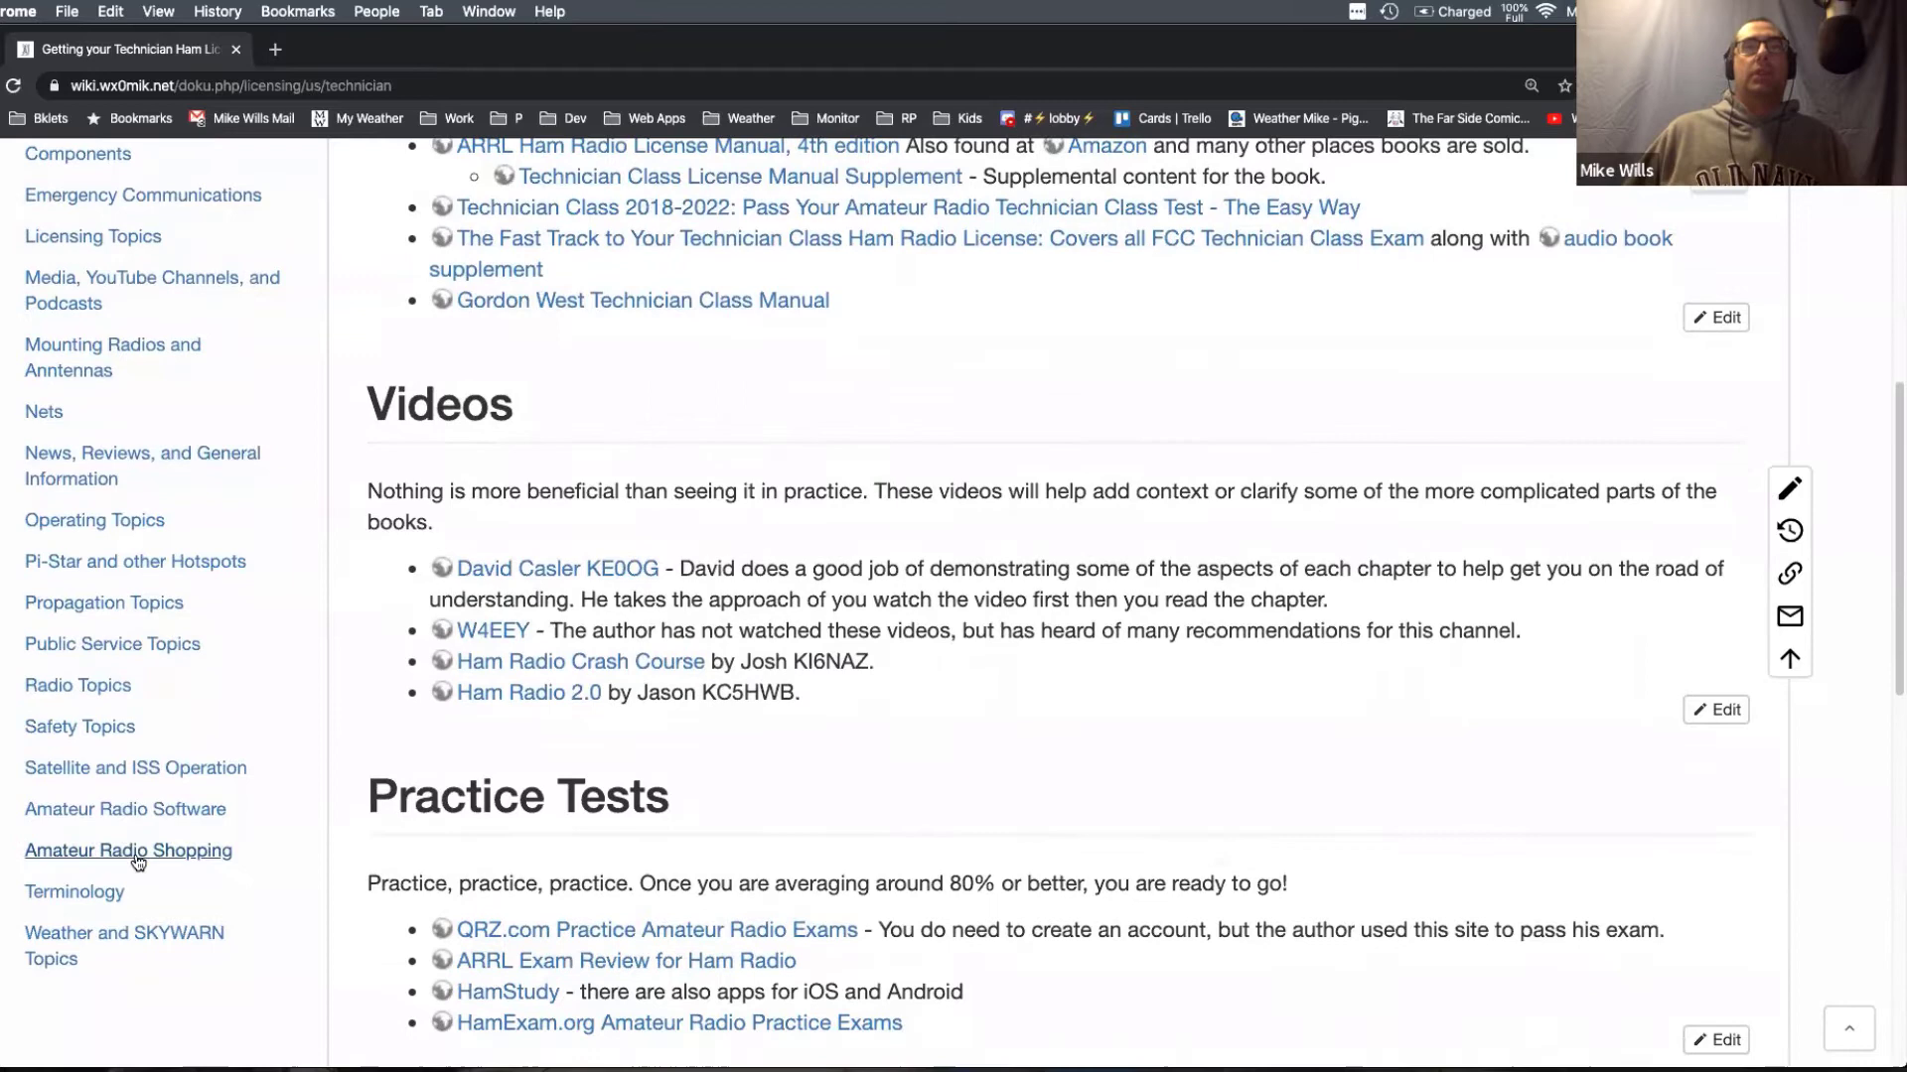
{"action": "left_click", "coordinate": [143, 863]}
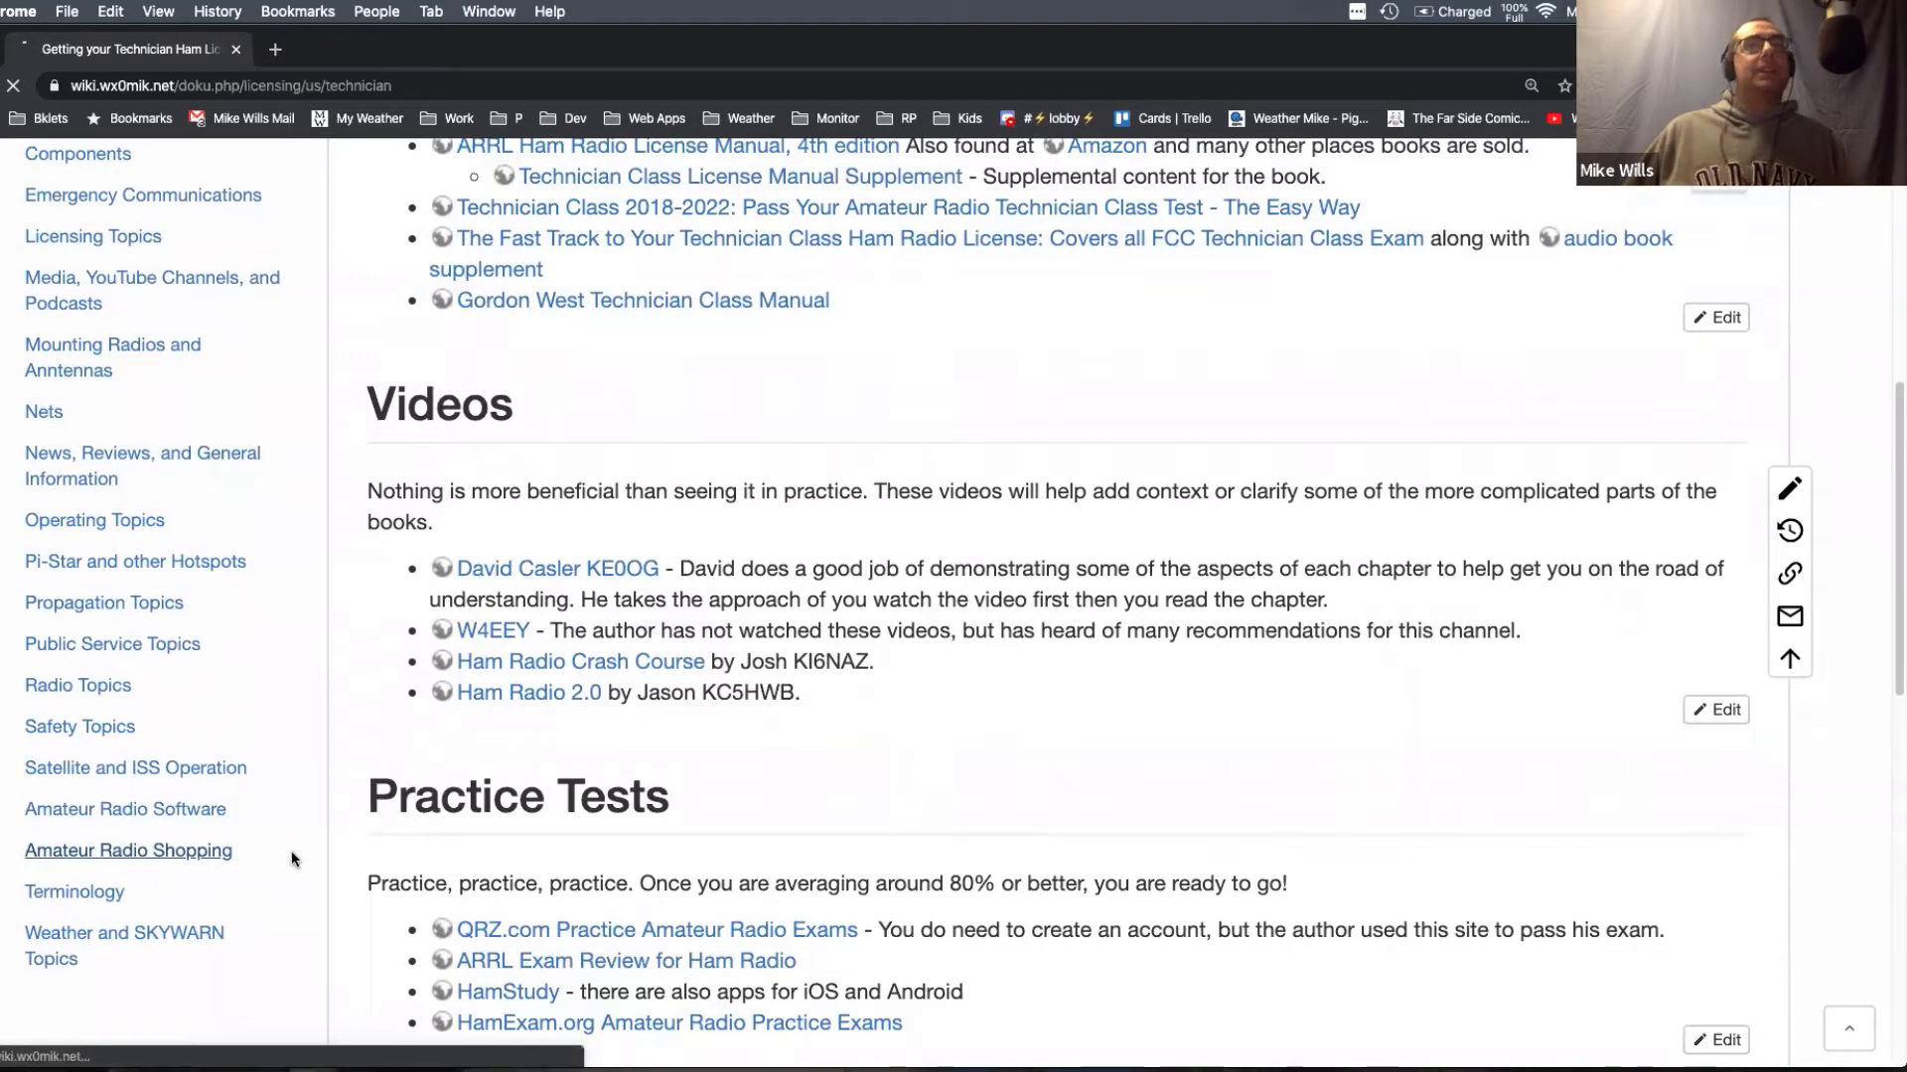
{"action": "scroll", "coordinate": [825, 823], "scroll_direction": "down", "scroll_amount": 1}
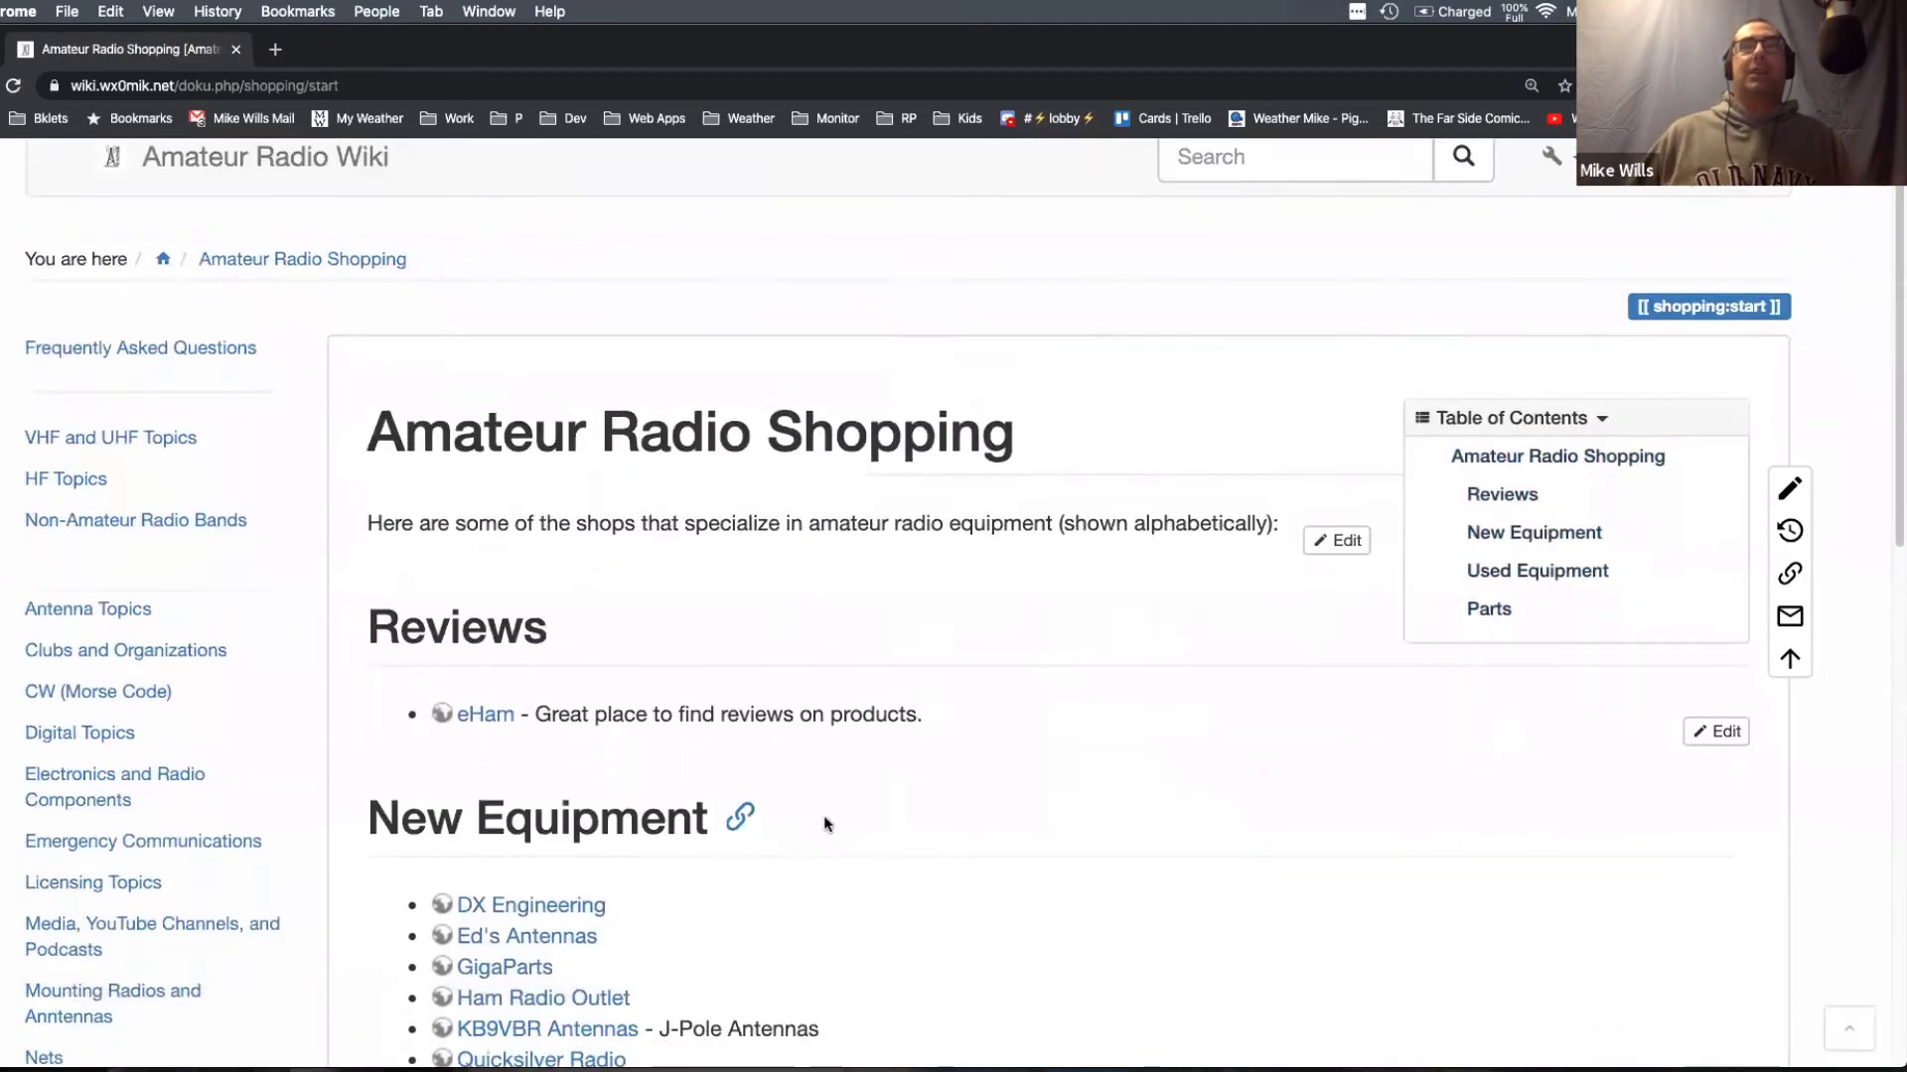
{"action": "scroll", "coordinate": [825, 823], "scroll_direction": "down", "scroll_amount": 5}
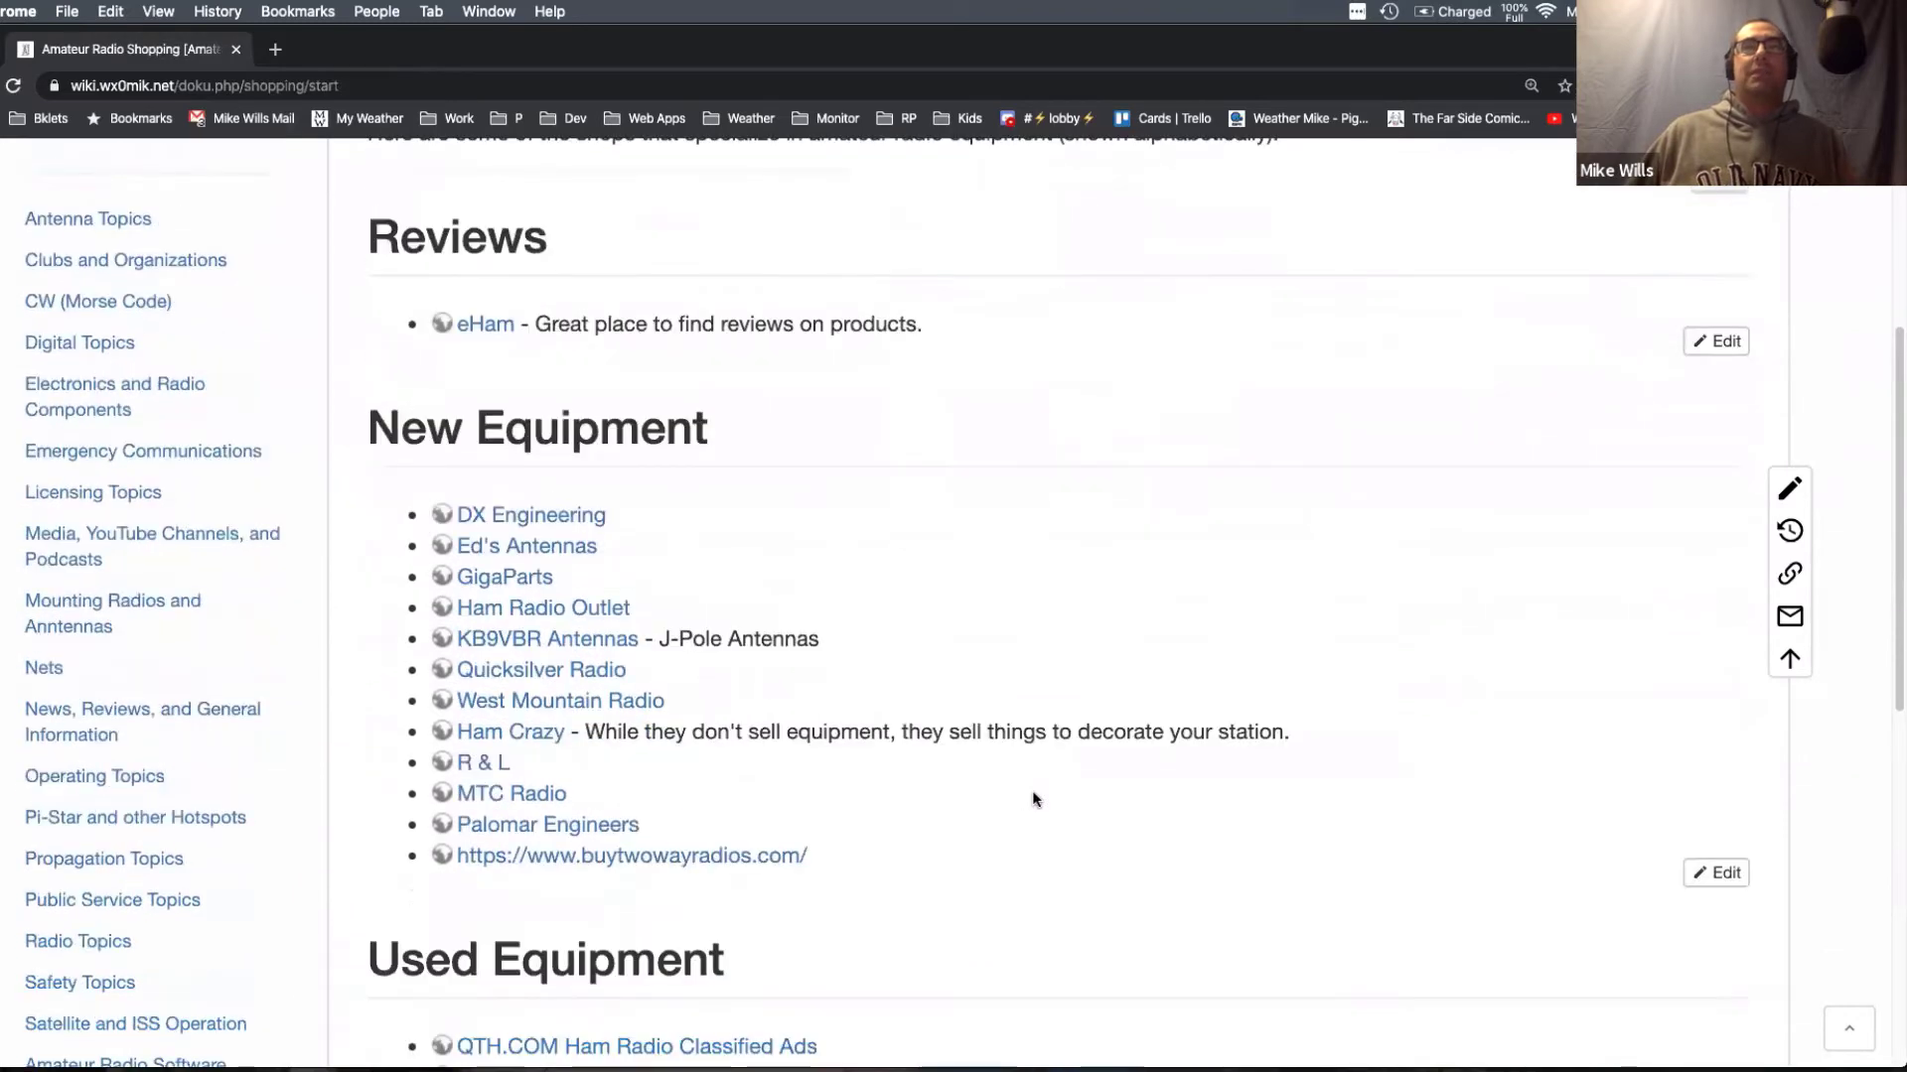
{"action": "scroll", "coordinate": [1028, 792], "scroll_direction": "down", "scroll_amount": 3}
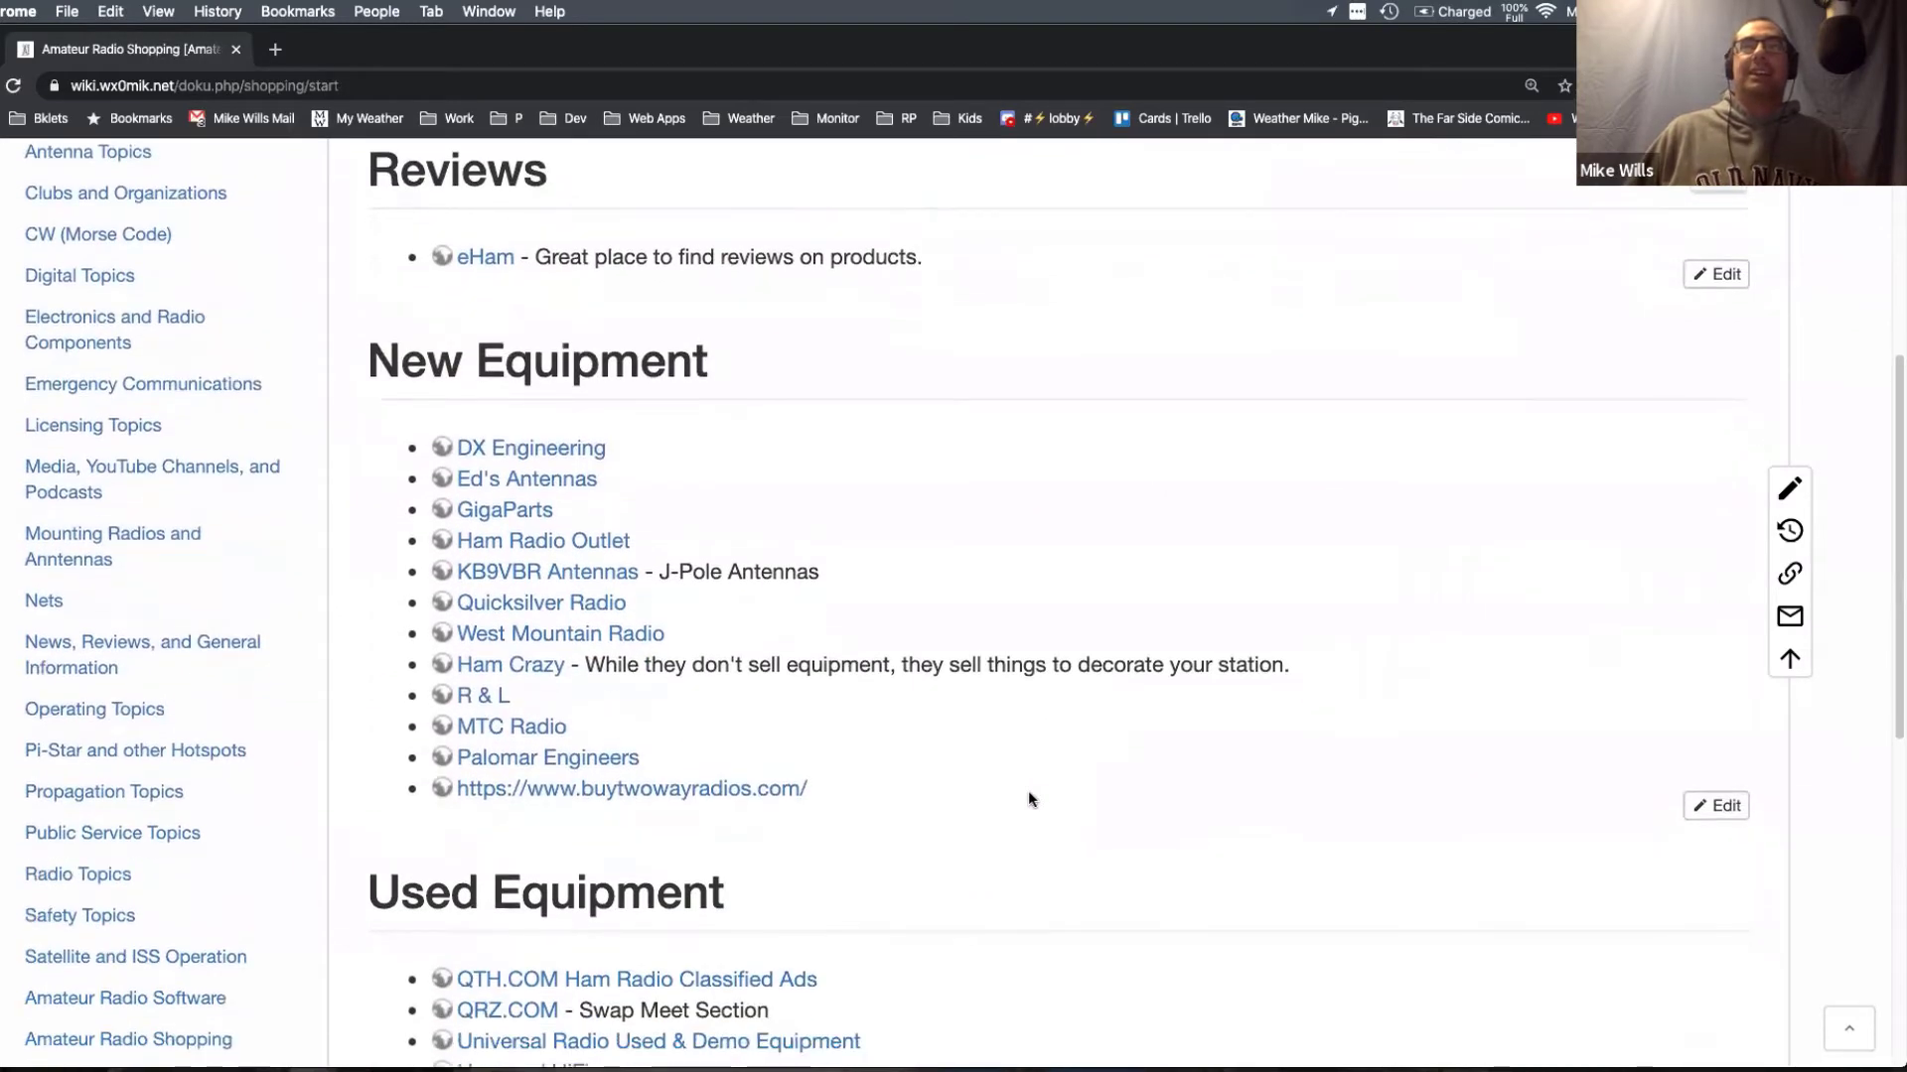
{"action": "scroll", "coordinate": [1027, 799], "scroll_direction": "down", "scroll_amount": 4}
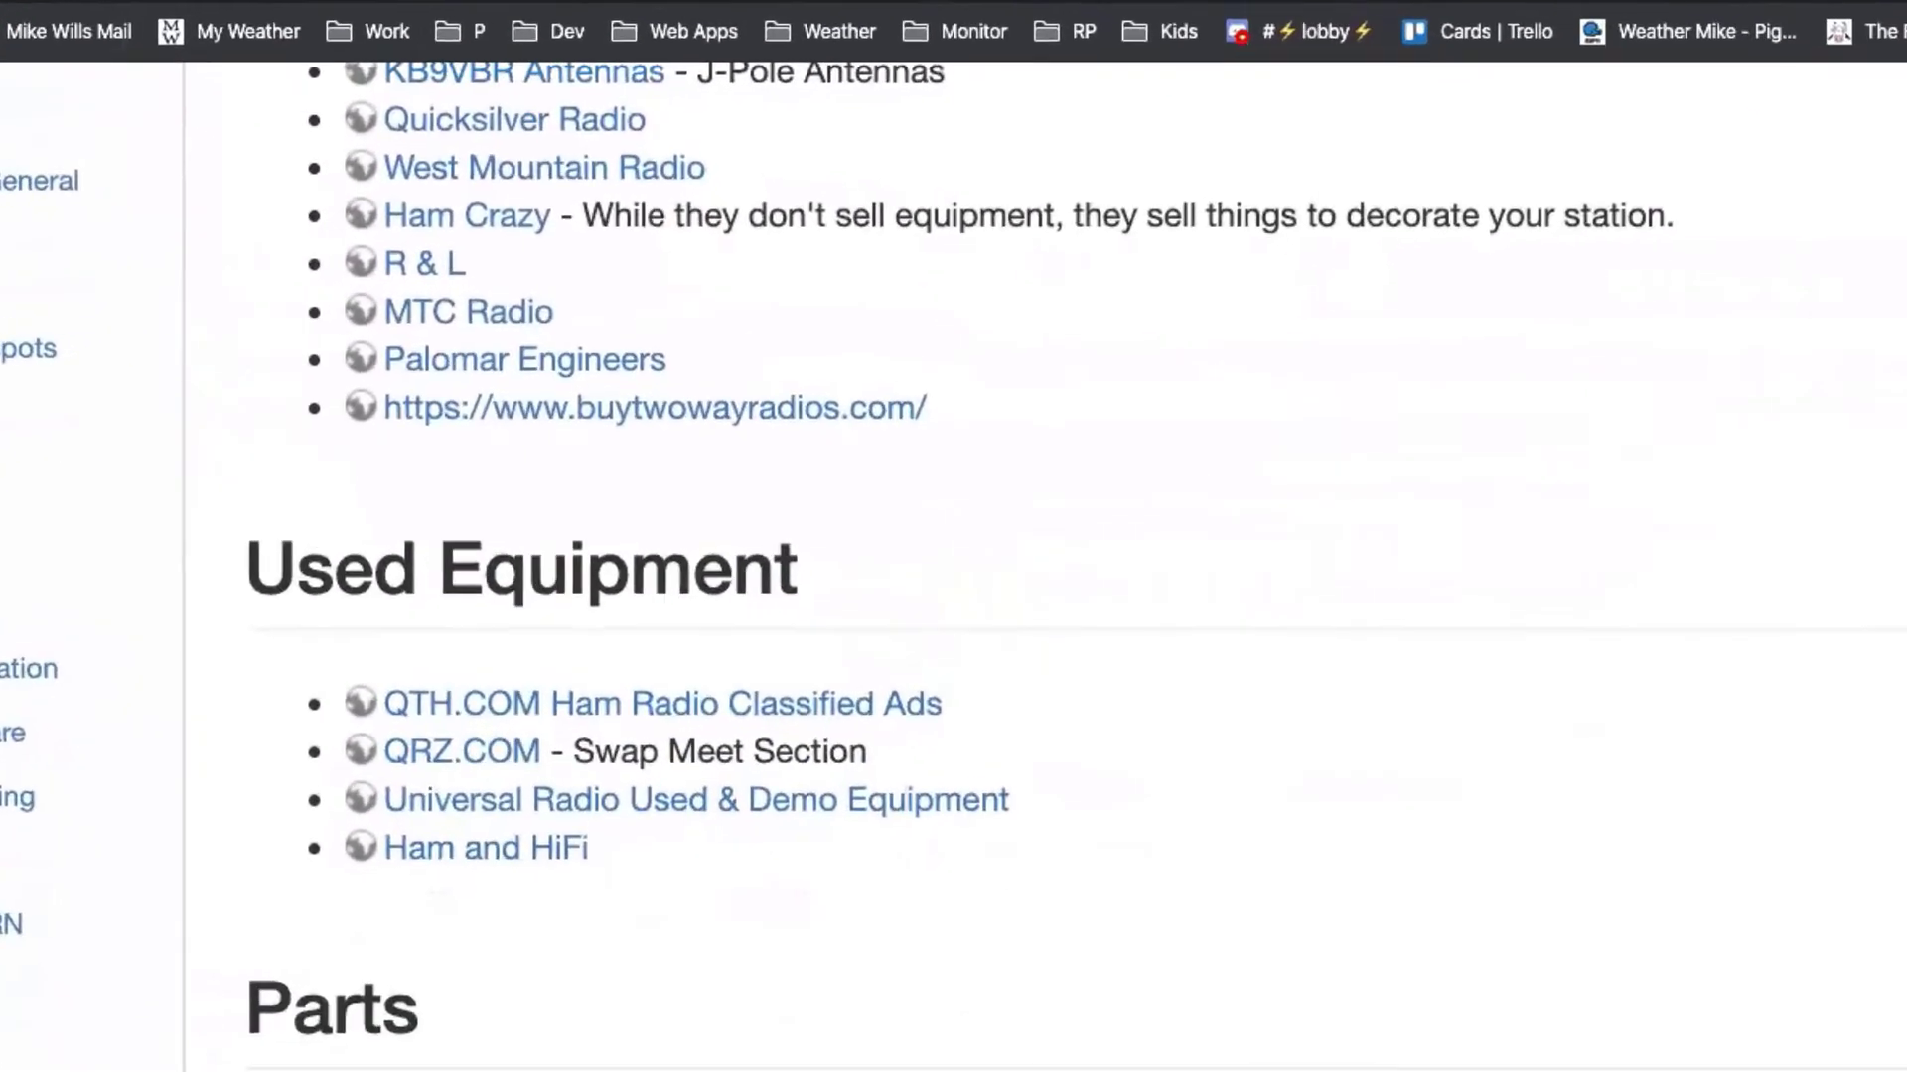
{"action": "scroll", "coordinate": [953, 556], "scroll_direction": "up", "scroll_amount": 4}
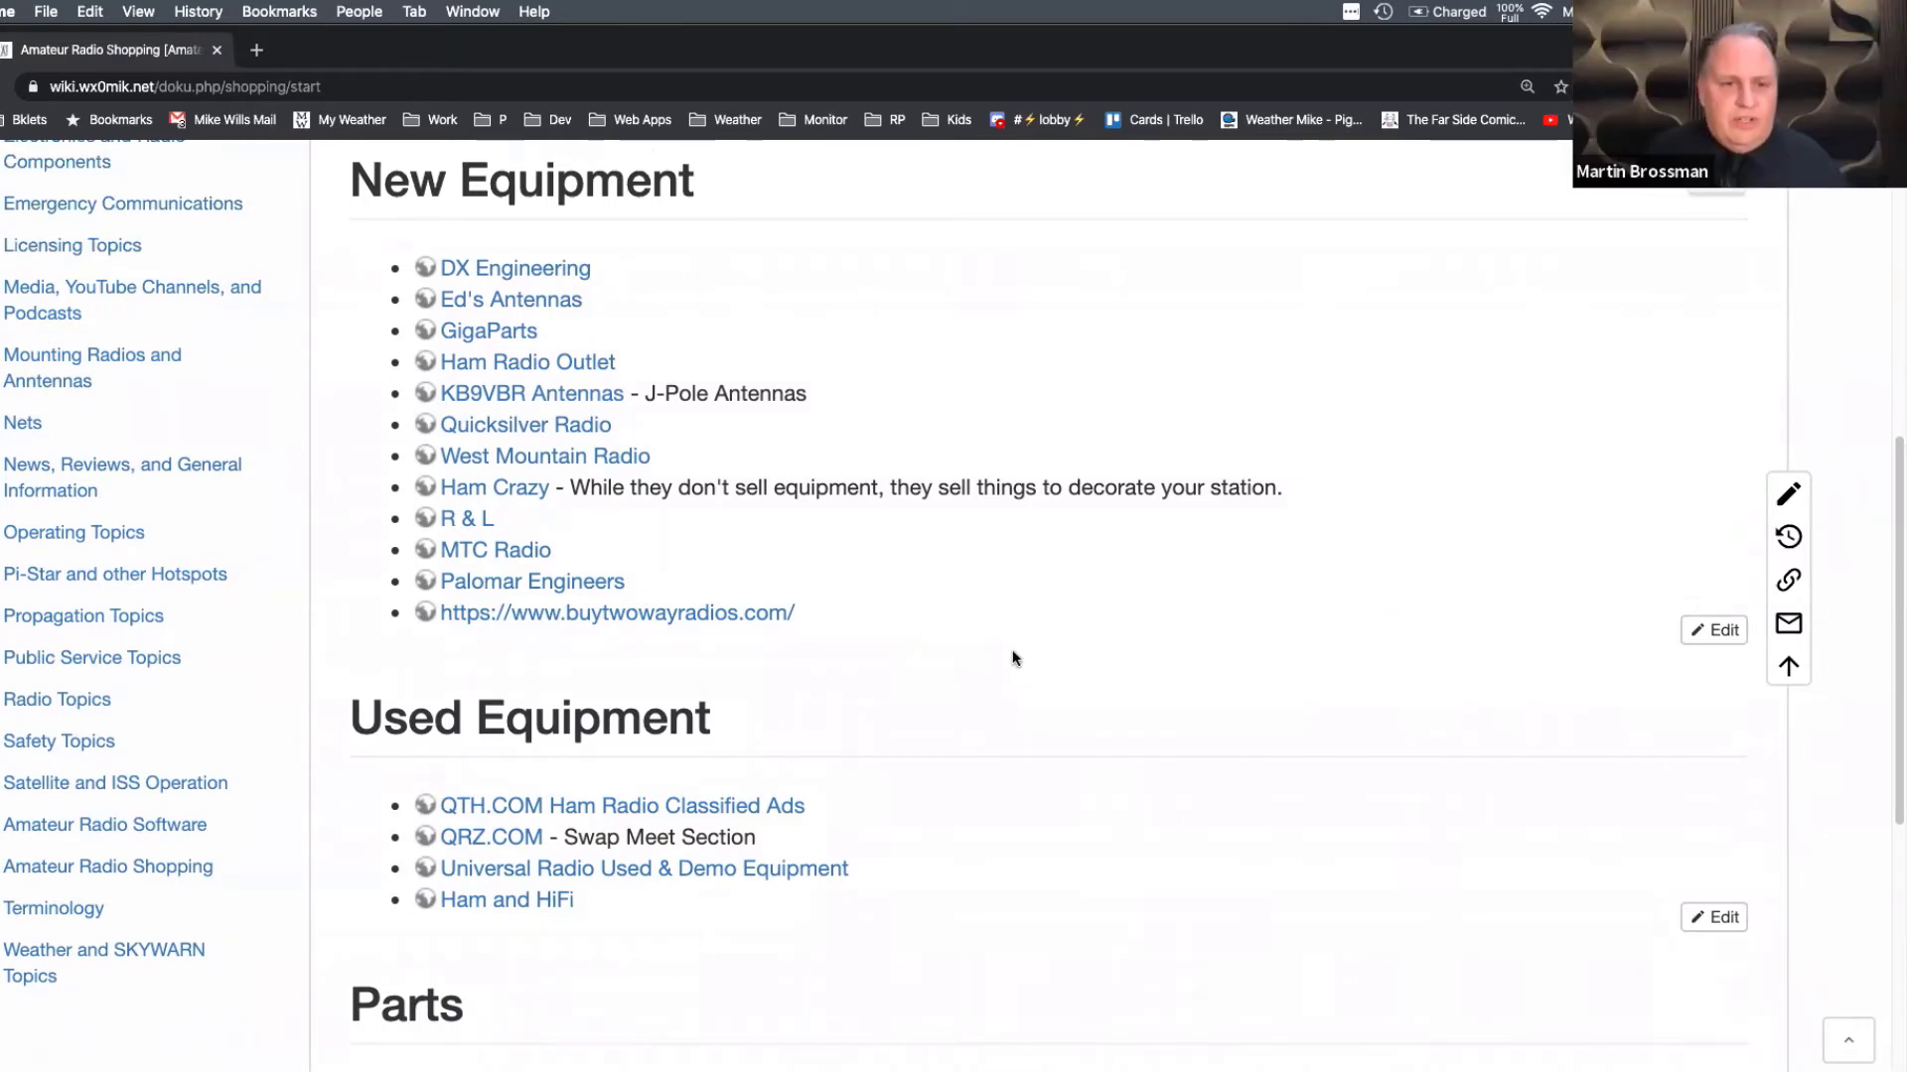
{"action": "scroll", "coordinate": [1011, 655], "scroll_direction": "up", "scroll_amount": 1}
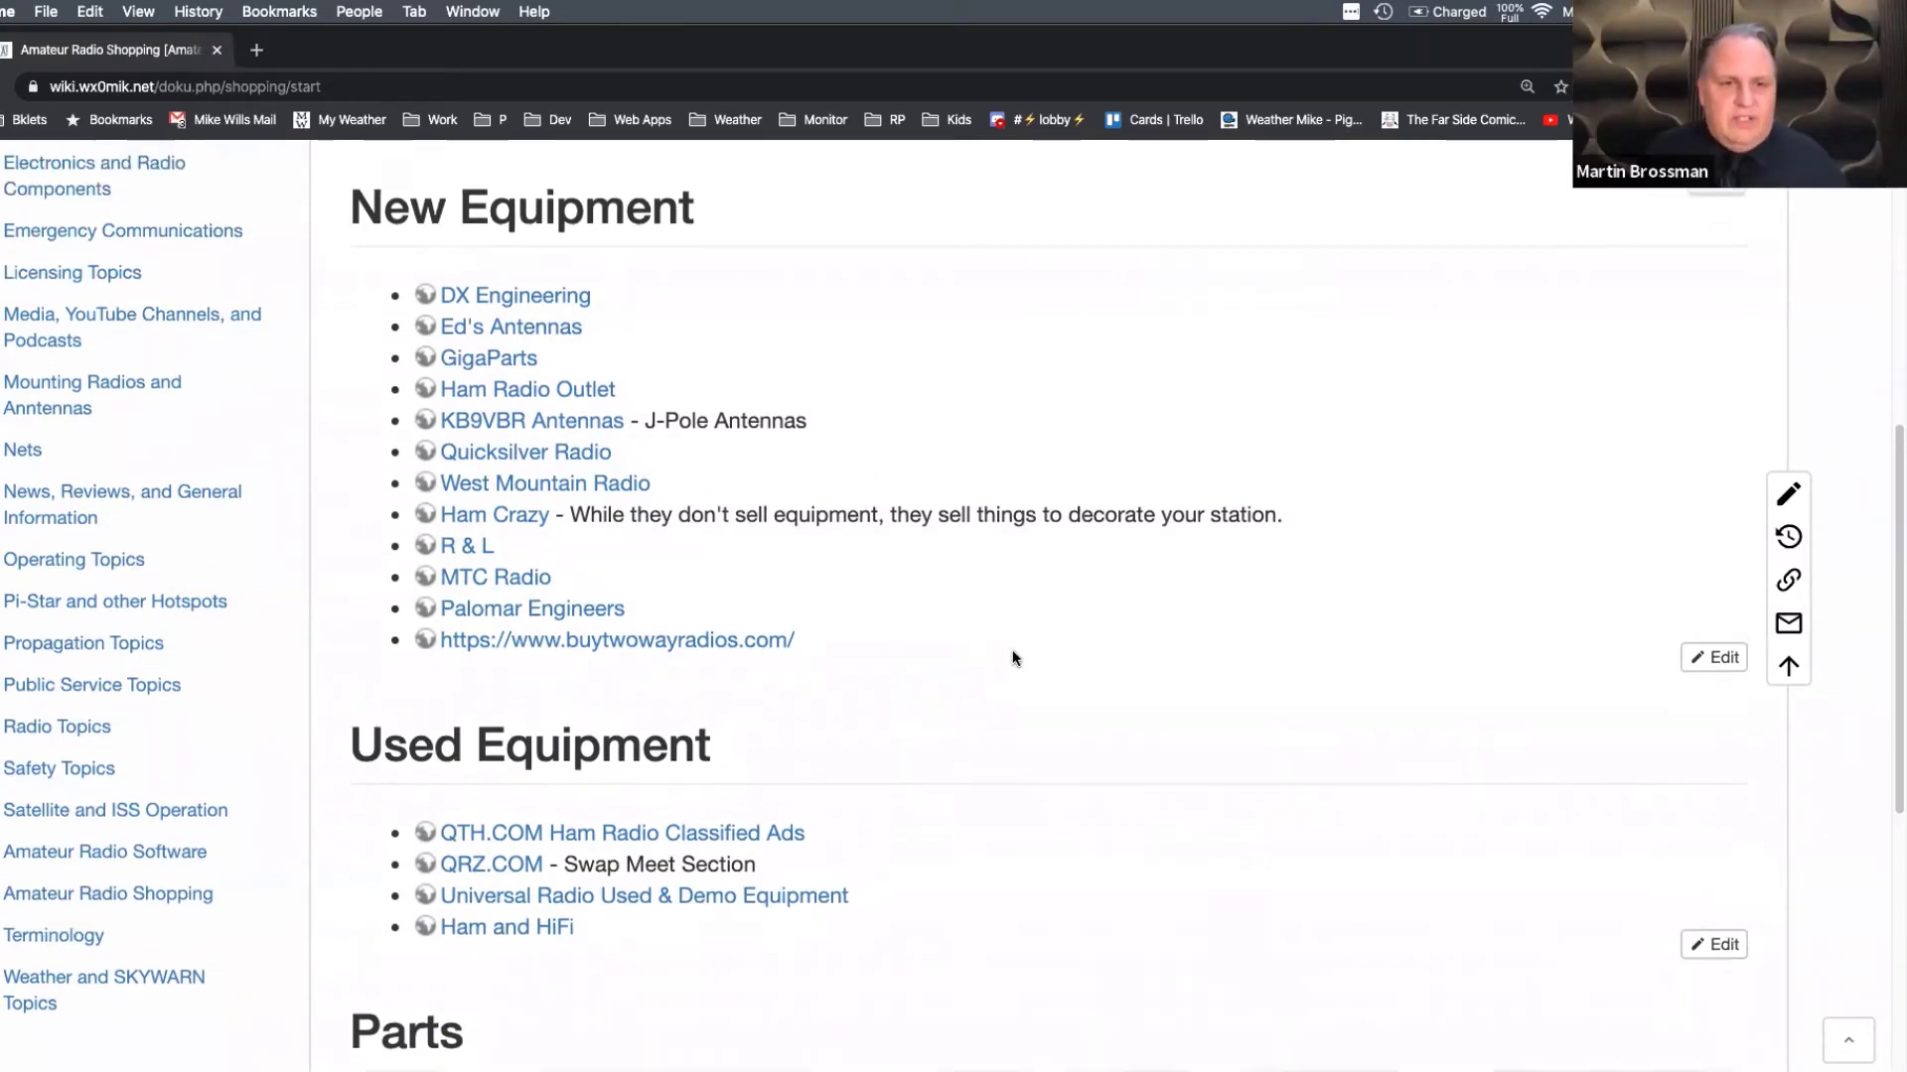
{"action": "scroll", "coordinate": [1011, 656], "scroll_direction": "down", "scroll_amount": 3}
{"action": "scroll", "coordinate": [1013, 658], "scroll_direction": "down", "scroll_amount": 5}
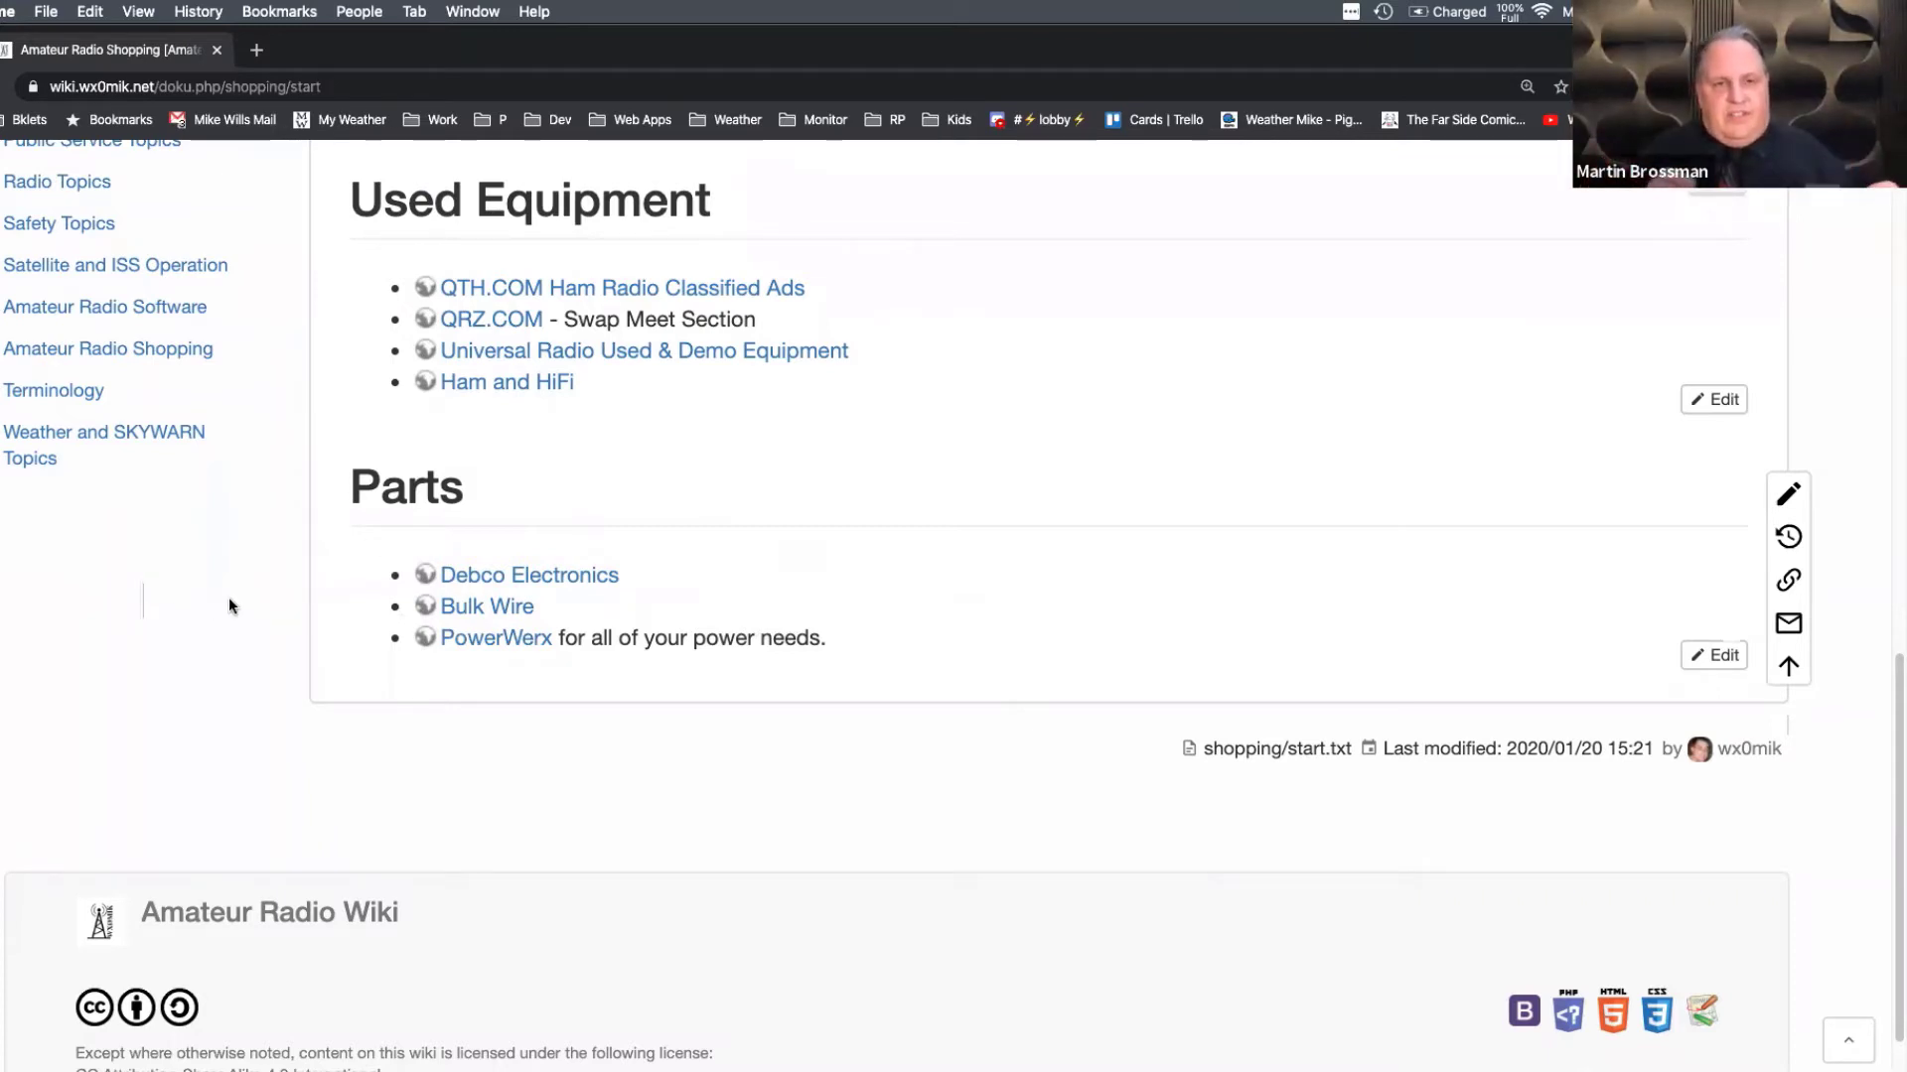
{"action": "scroll", "coordinate": [229, 603], "scroll_direction": "up", "scroll_amount": 2}
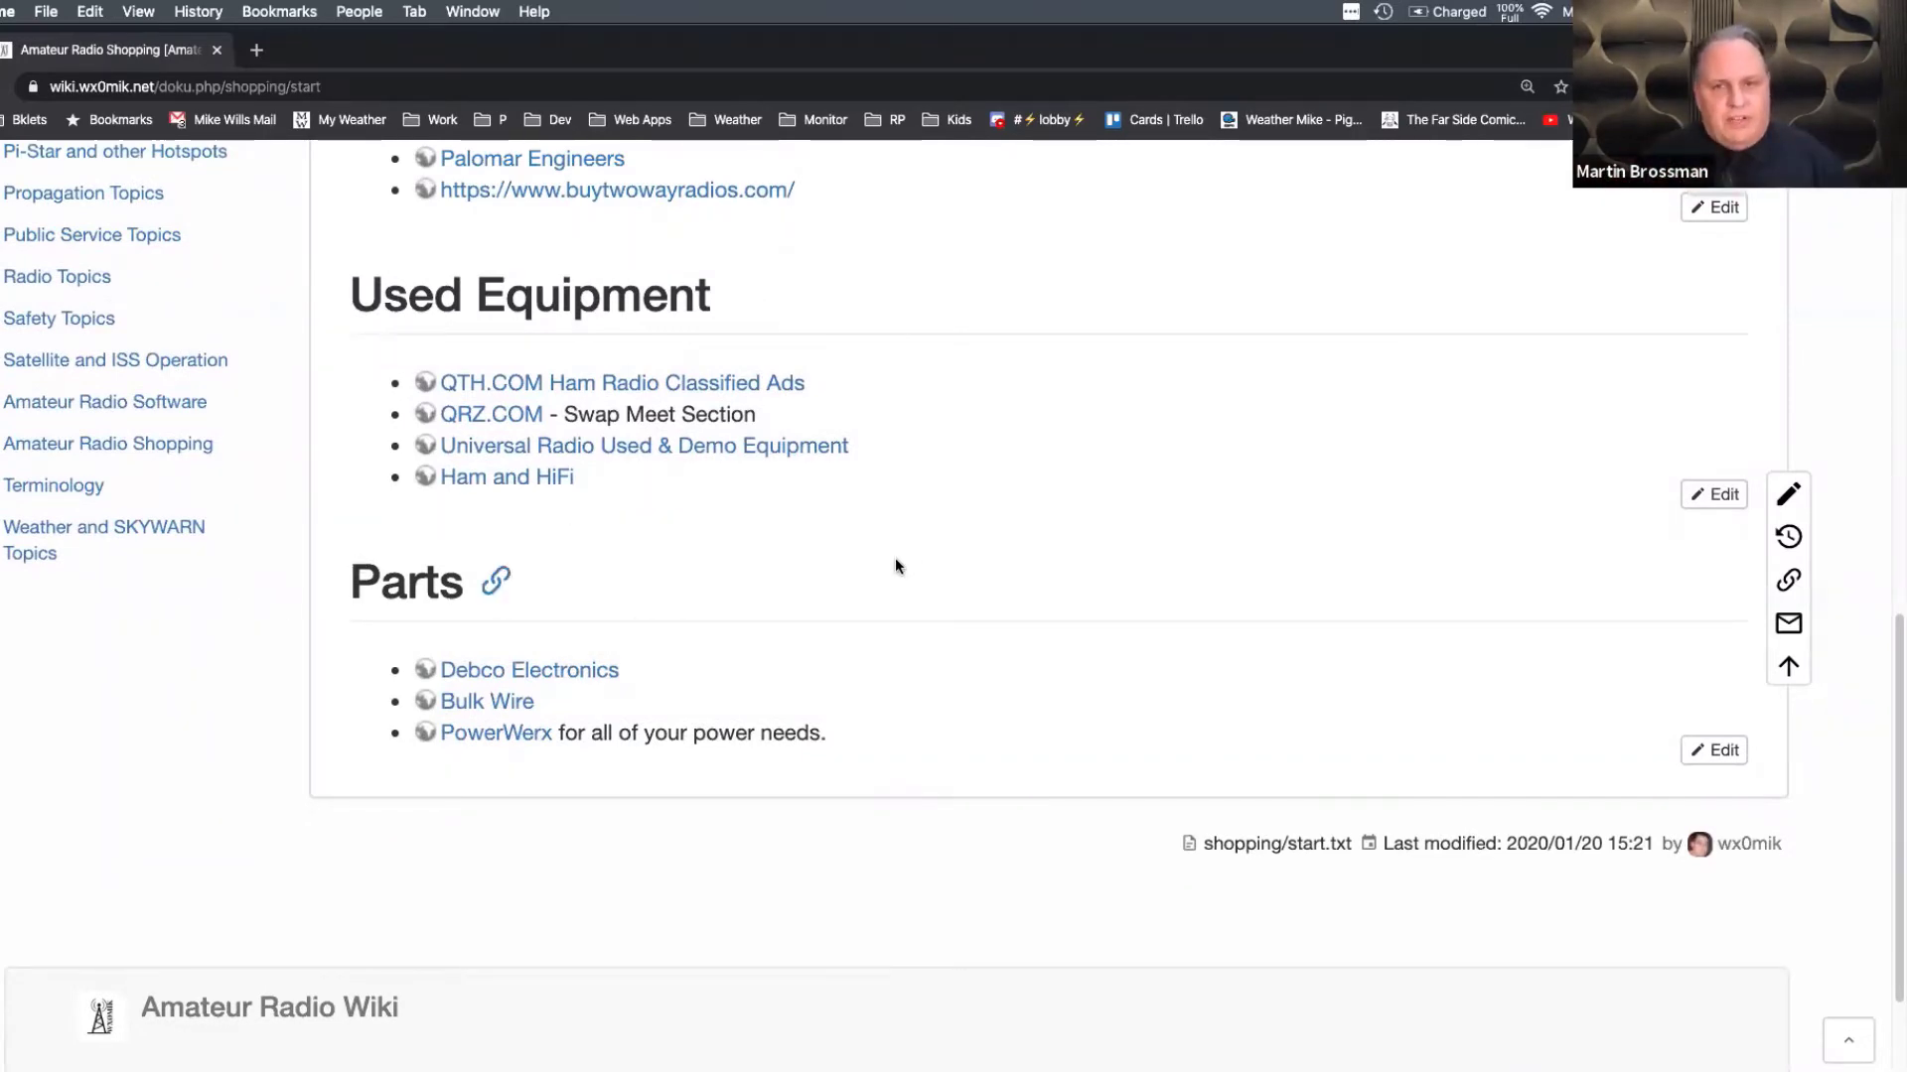
{"action": "scroll", "coordinate": [895, 567], "scroll_direction": "down", "scroll_amount": 1}
{"action": "scroll", "coordinate": [896, 567], "scroll_direction": "up", "scroll_amount": 3}
{"action": "scroll", "coordinate": [896, 567], "scroll_direction": "up", "scroll_amount": 5}
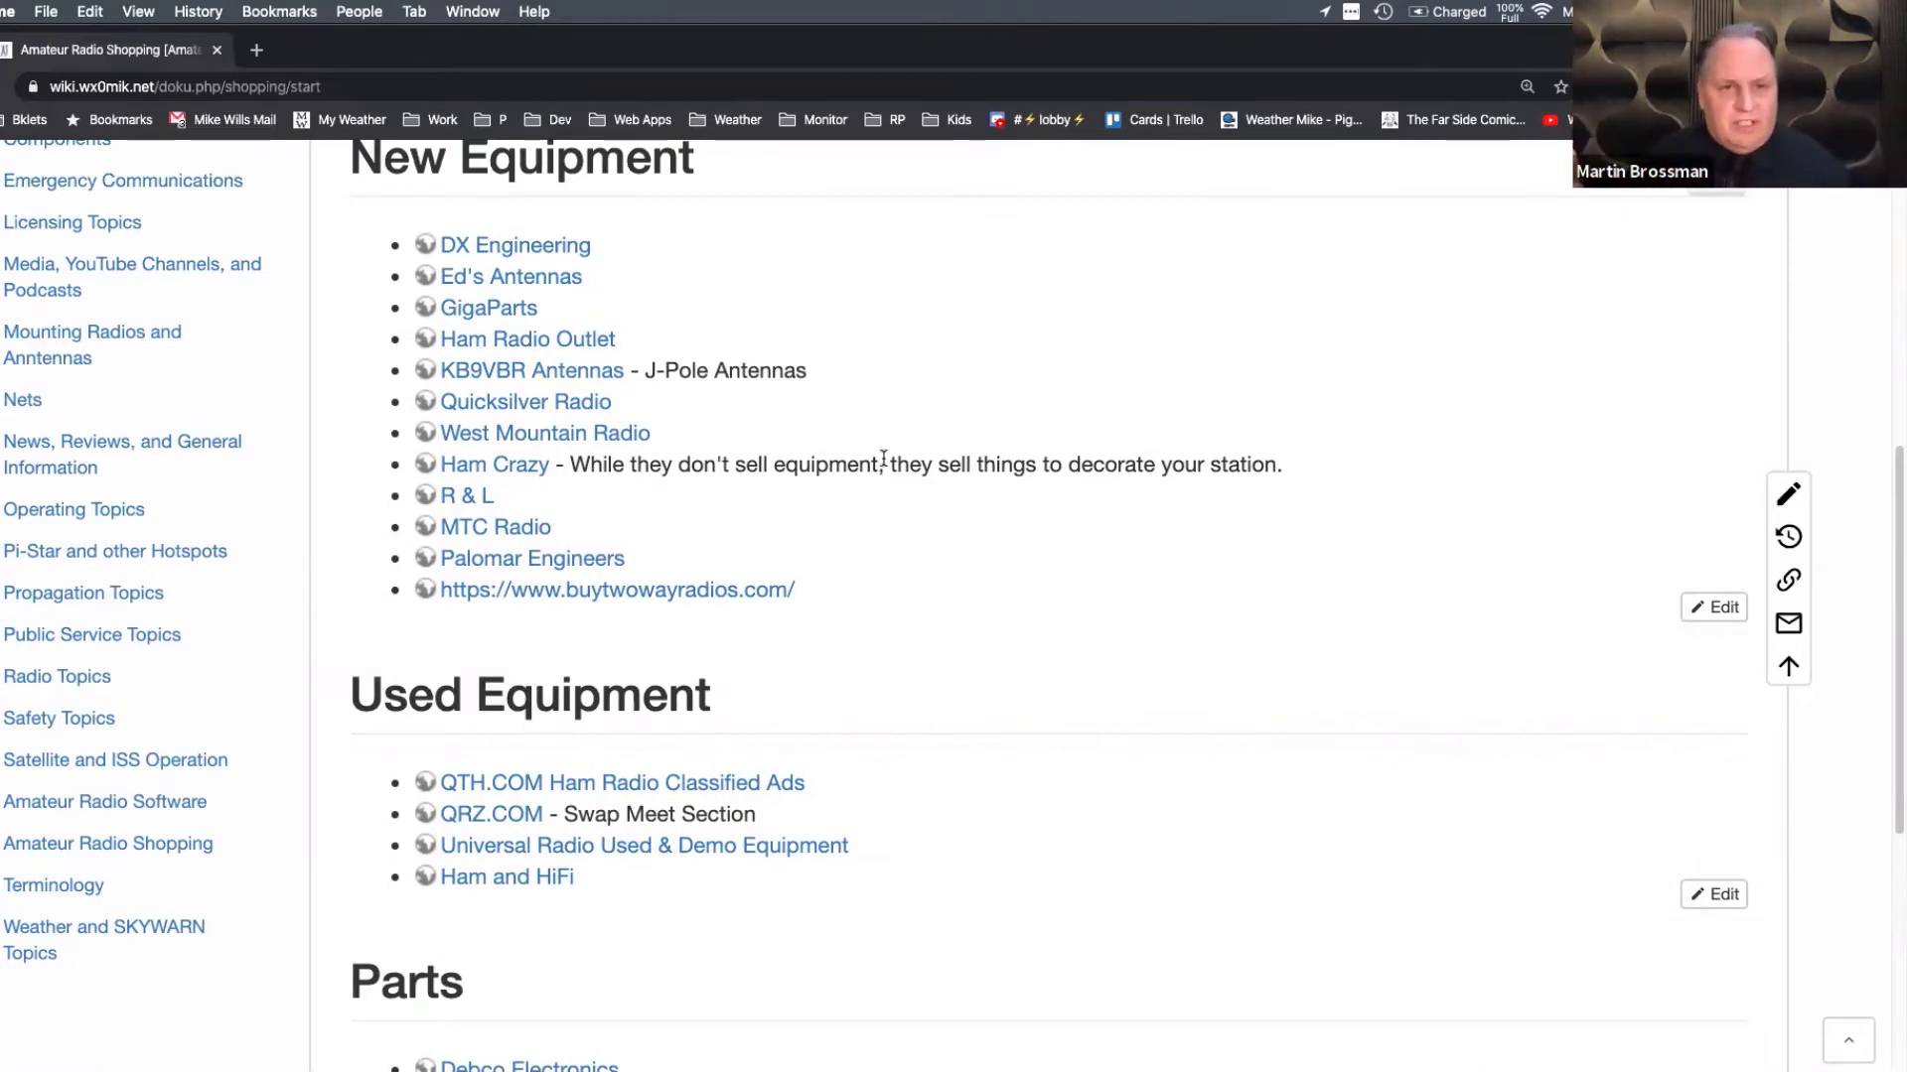
{"action": "scroll", "coordinate": [963, 482], "scroll_direction": "up", "scroll_amount": 2}
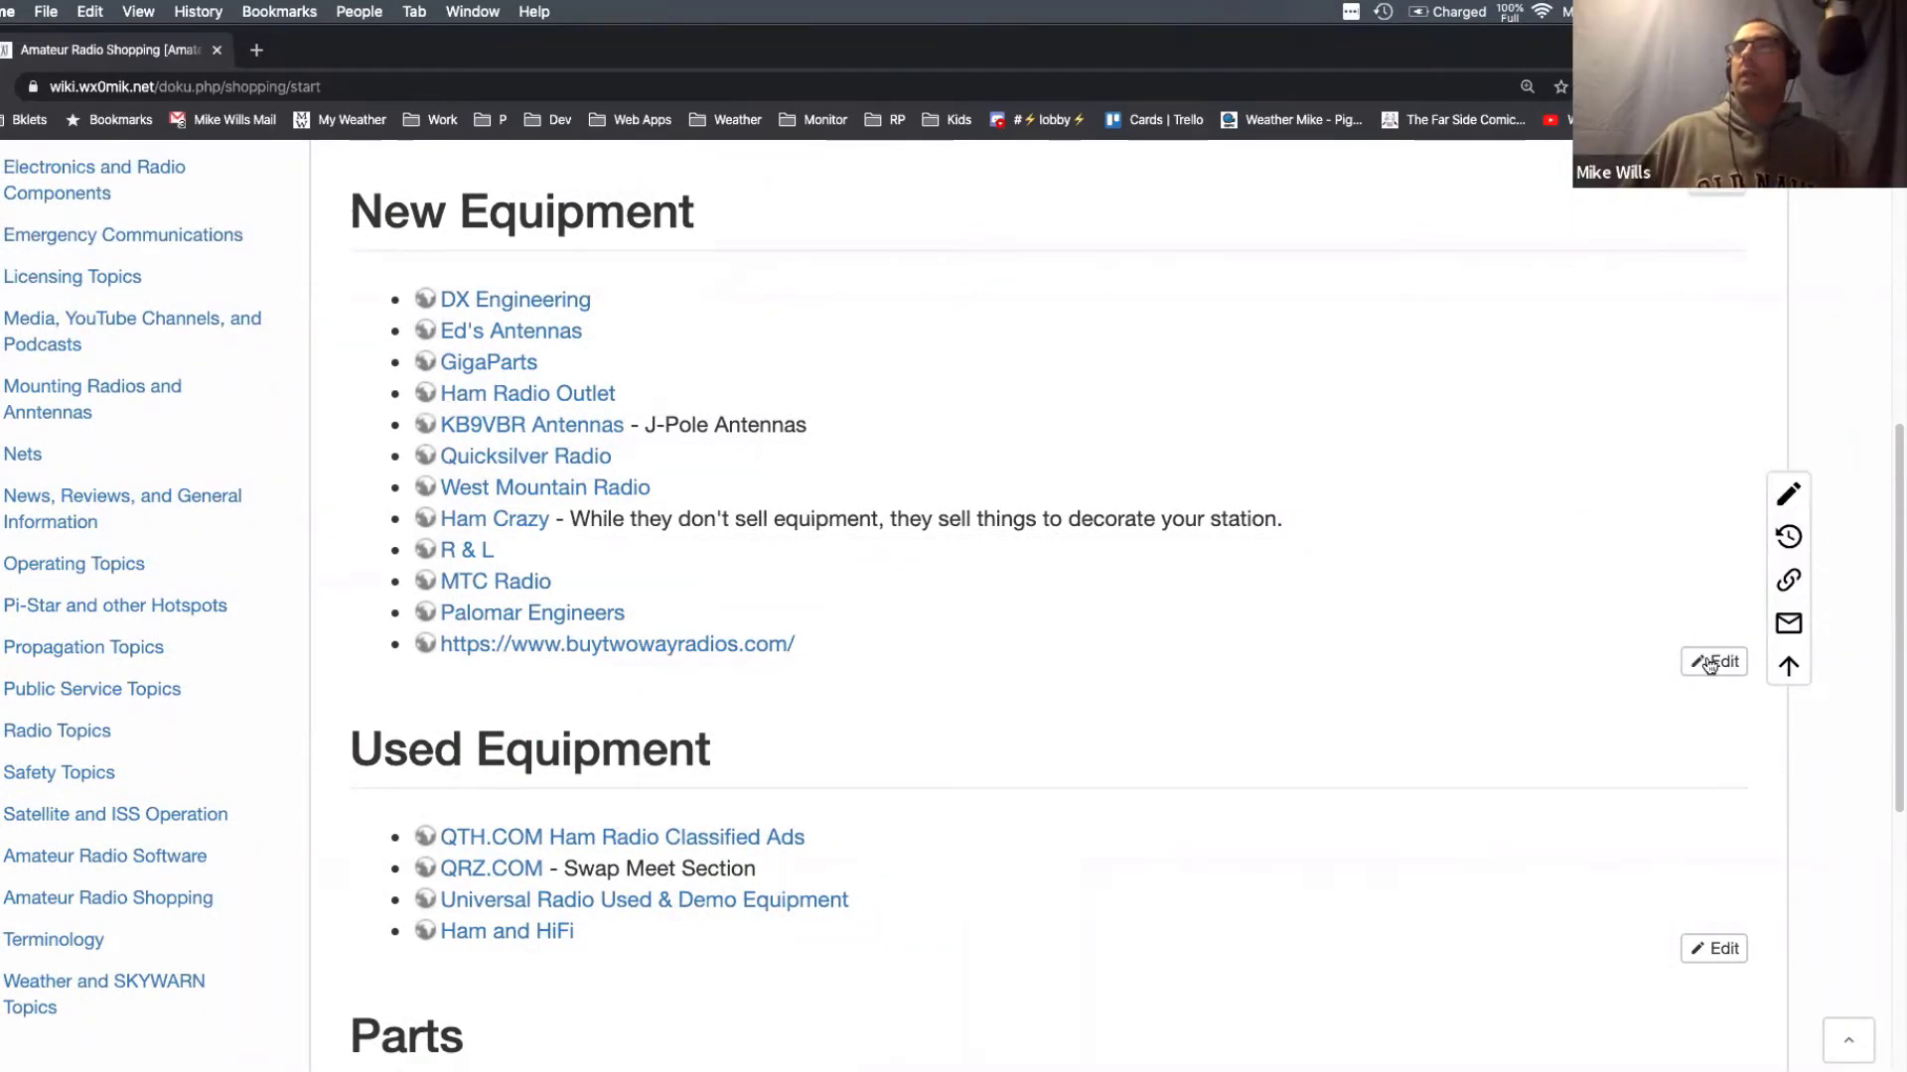
Step: Open the Shopping page source and make an 'fkdl;fd' level-1 headline on the second line
{"action": "left_click", "coordinate": [1791, 497]}
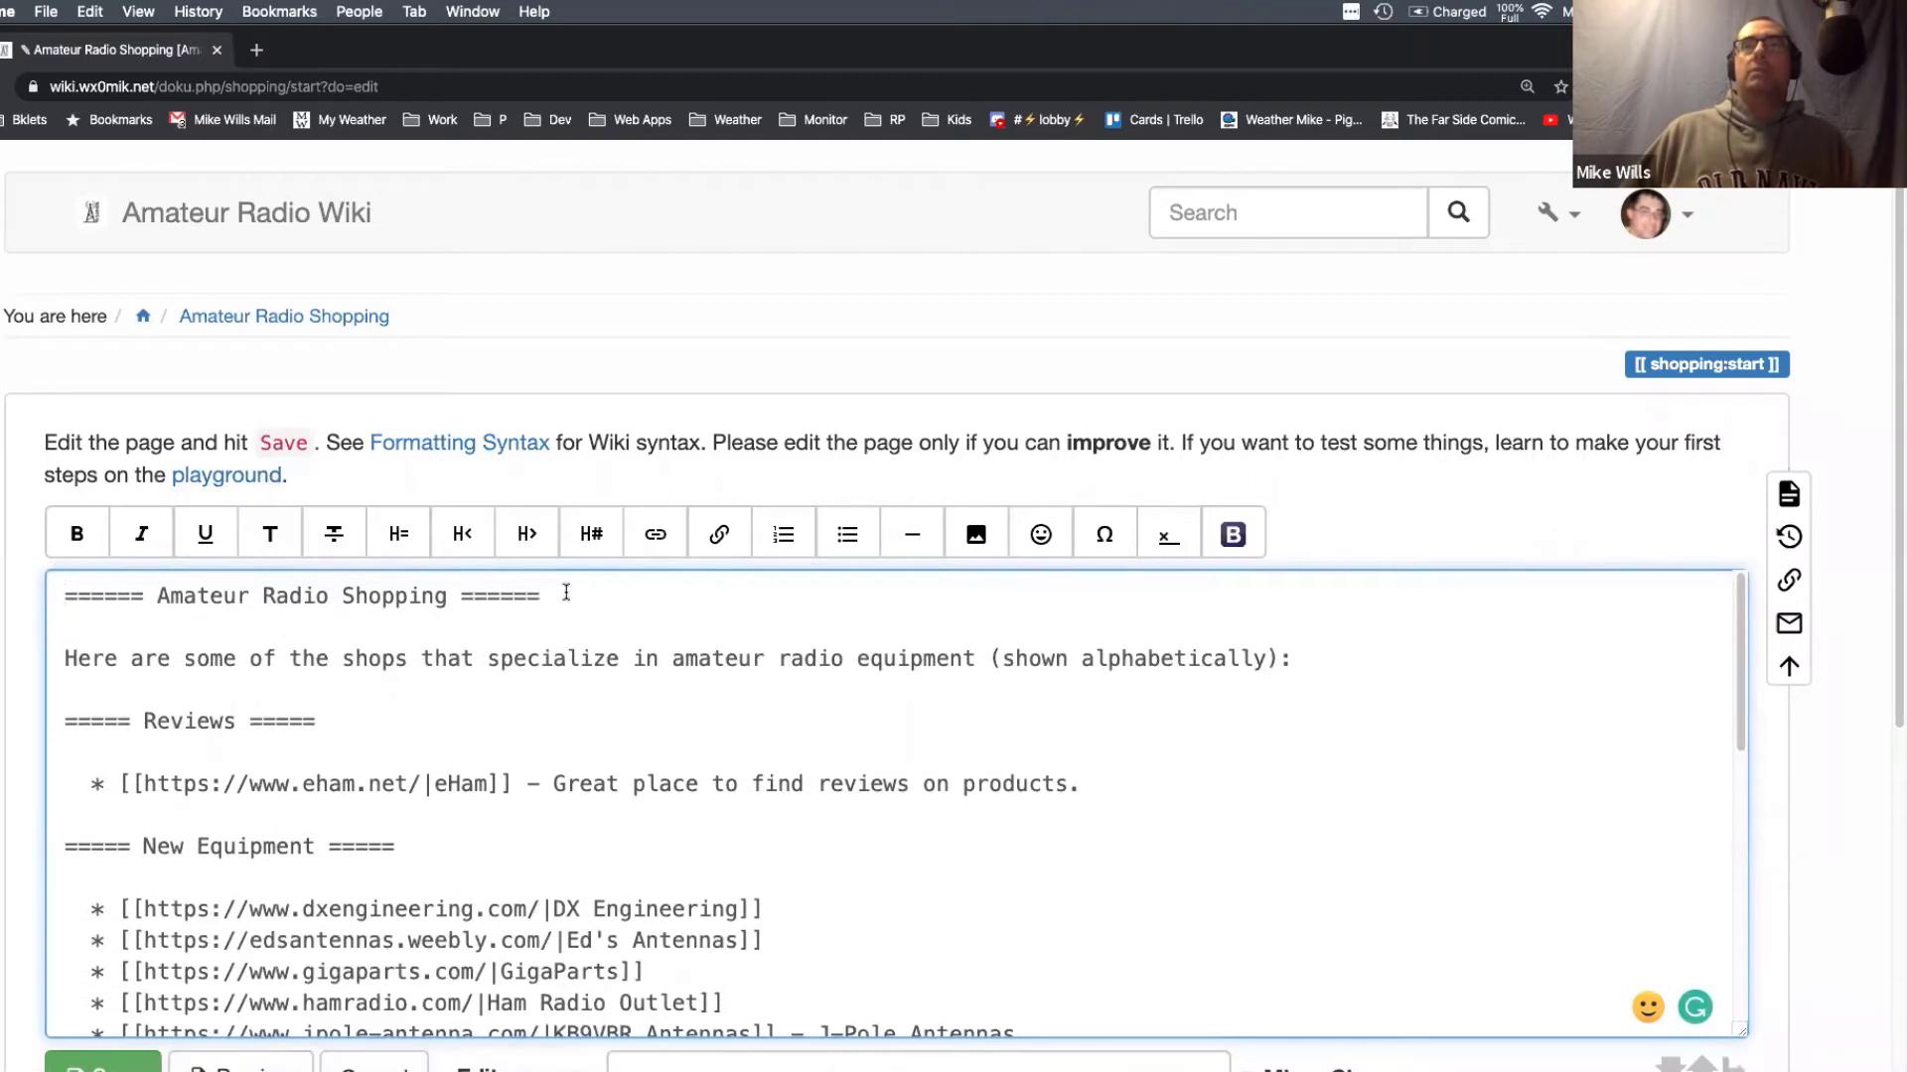
{"action": "left_click_drag", "start_coordinate": [566, 594], "coordinate": [57, 597]}
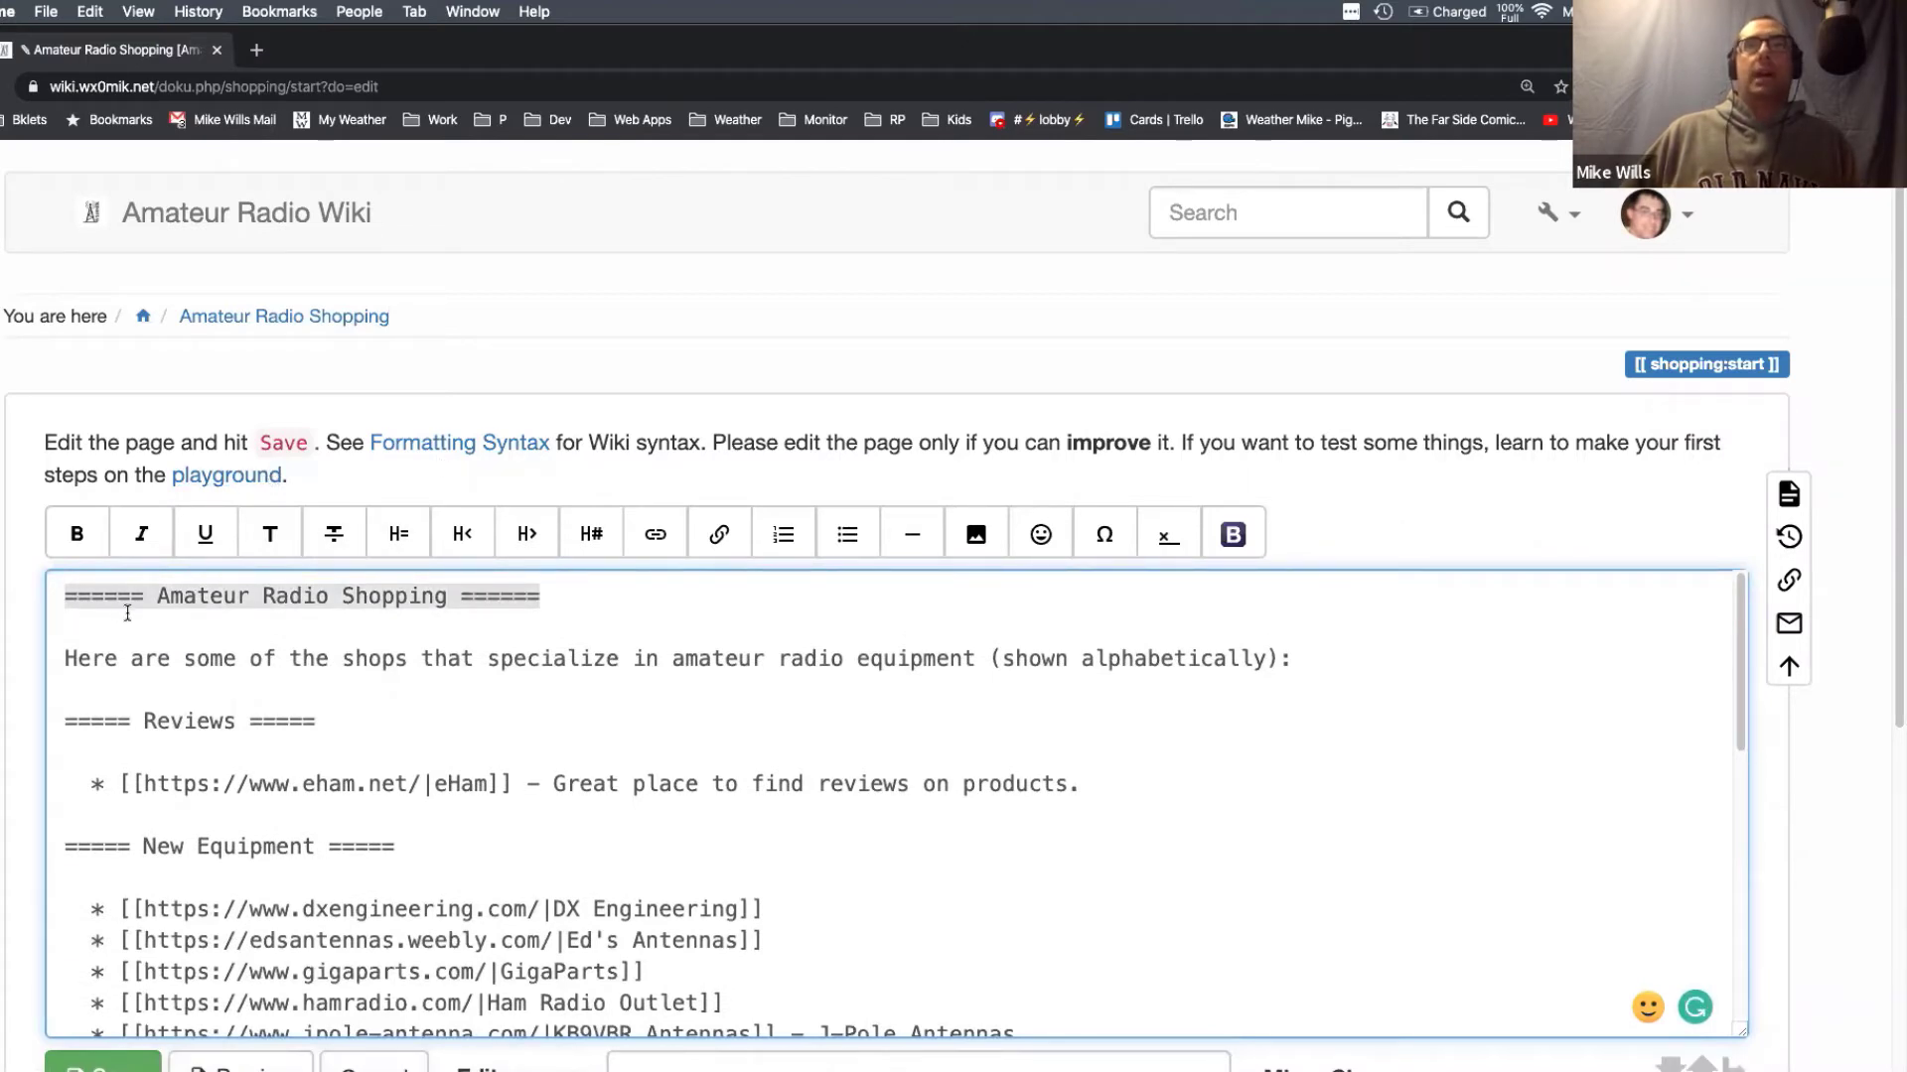
{"action": "left_click", "coordinate": [563, 622]}
{"action": "type", "text": "fkdl;fd"}
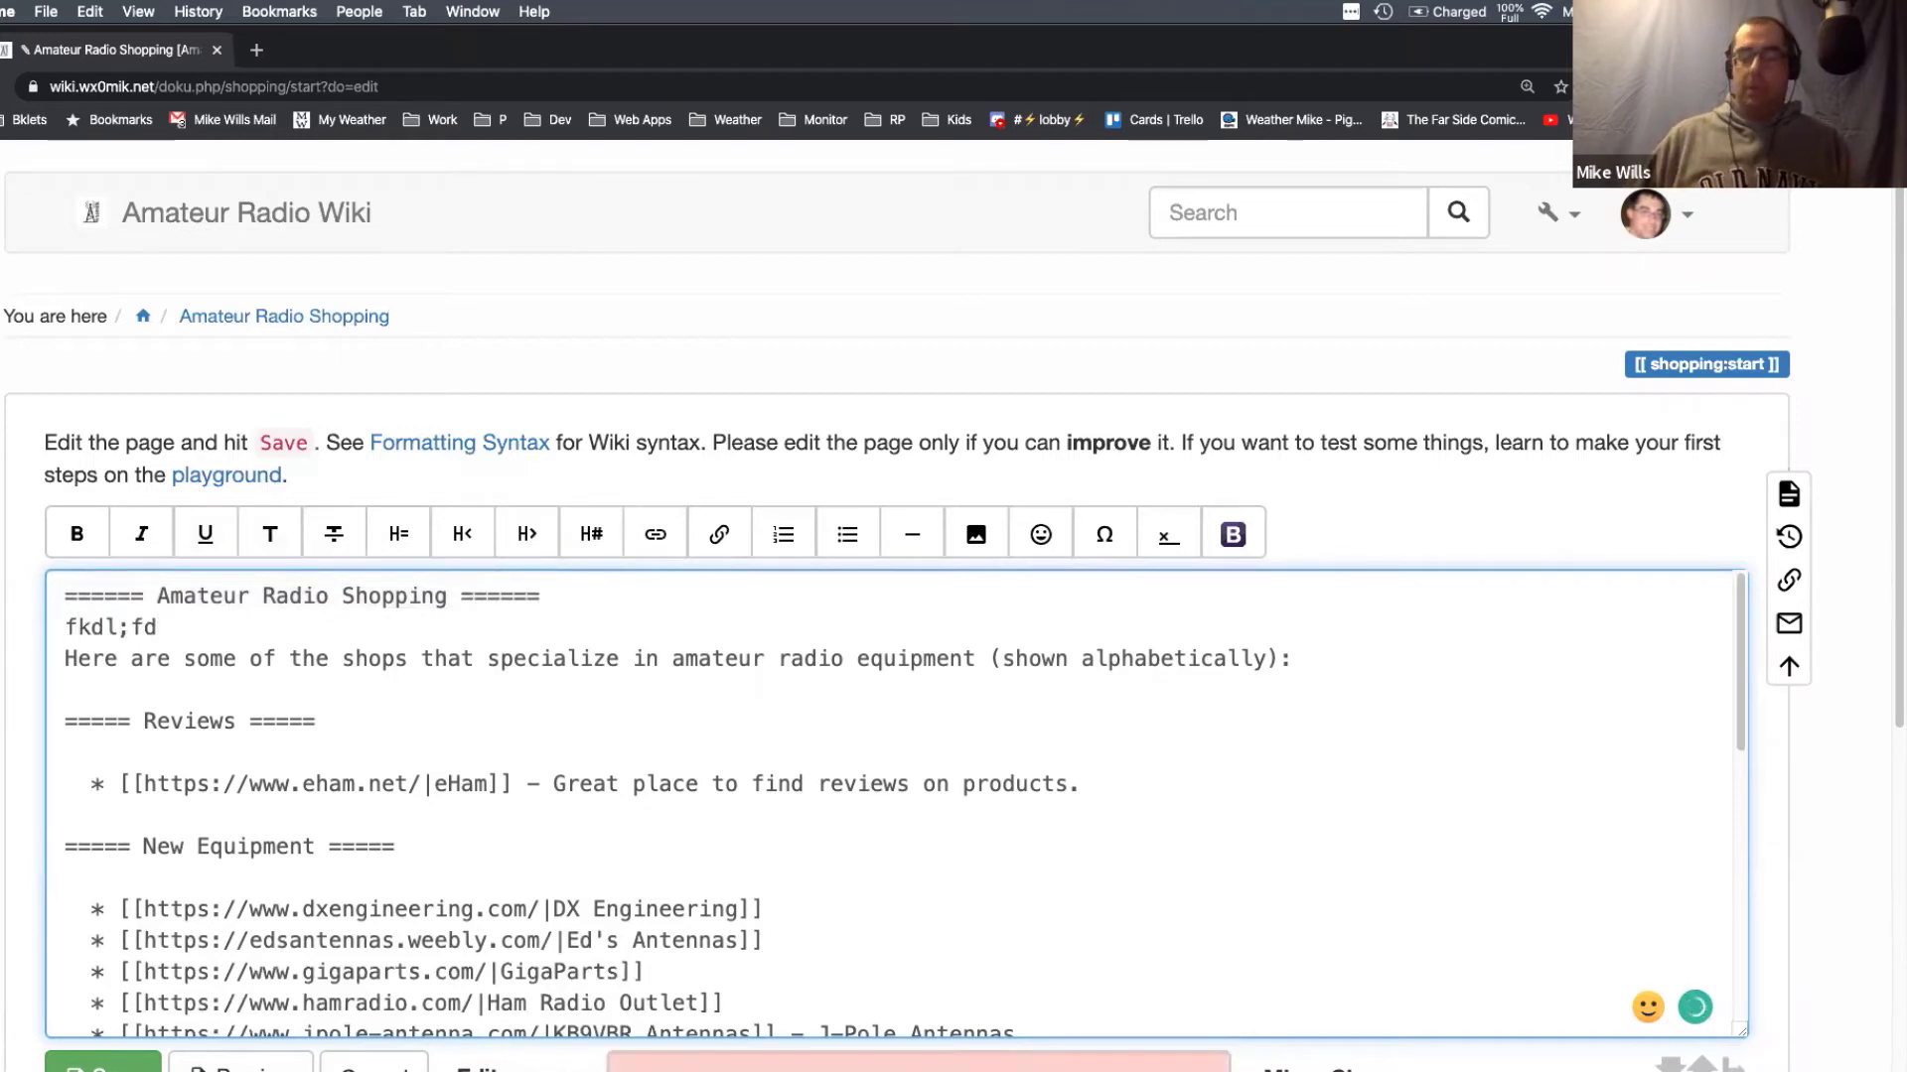
{"action": "key", "text": "super+Left"}
{"action": "key", "text": "shift+Up"}
{"action": "left_click_drag", "start_coordinate": [237, 636], "coordinate": [8, 634]}
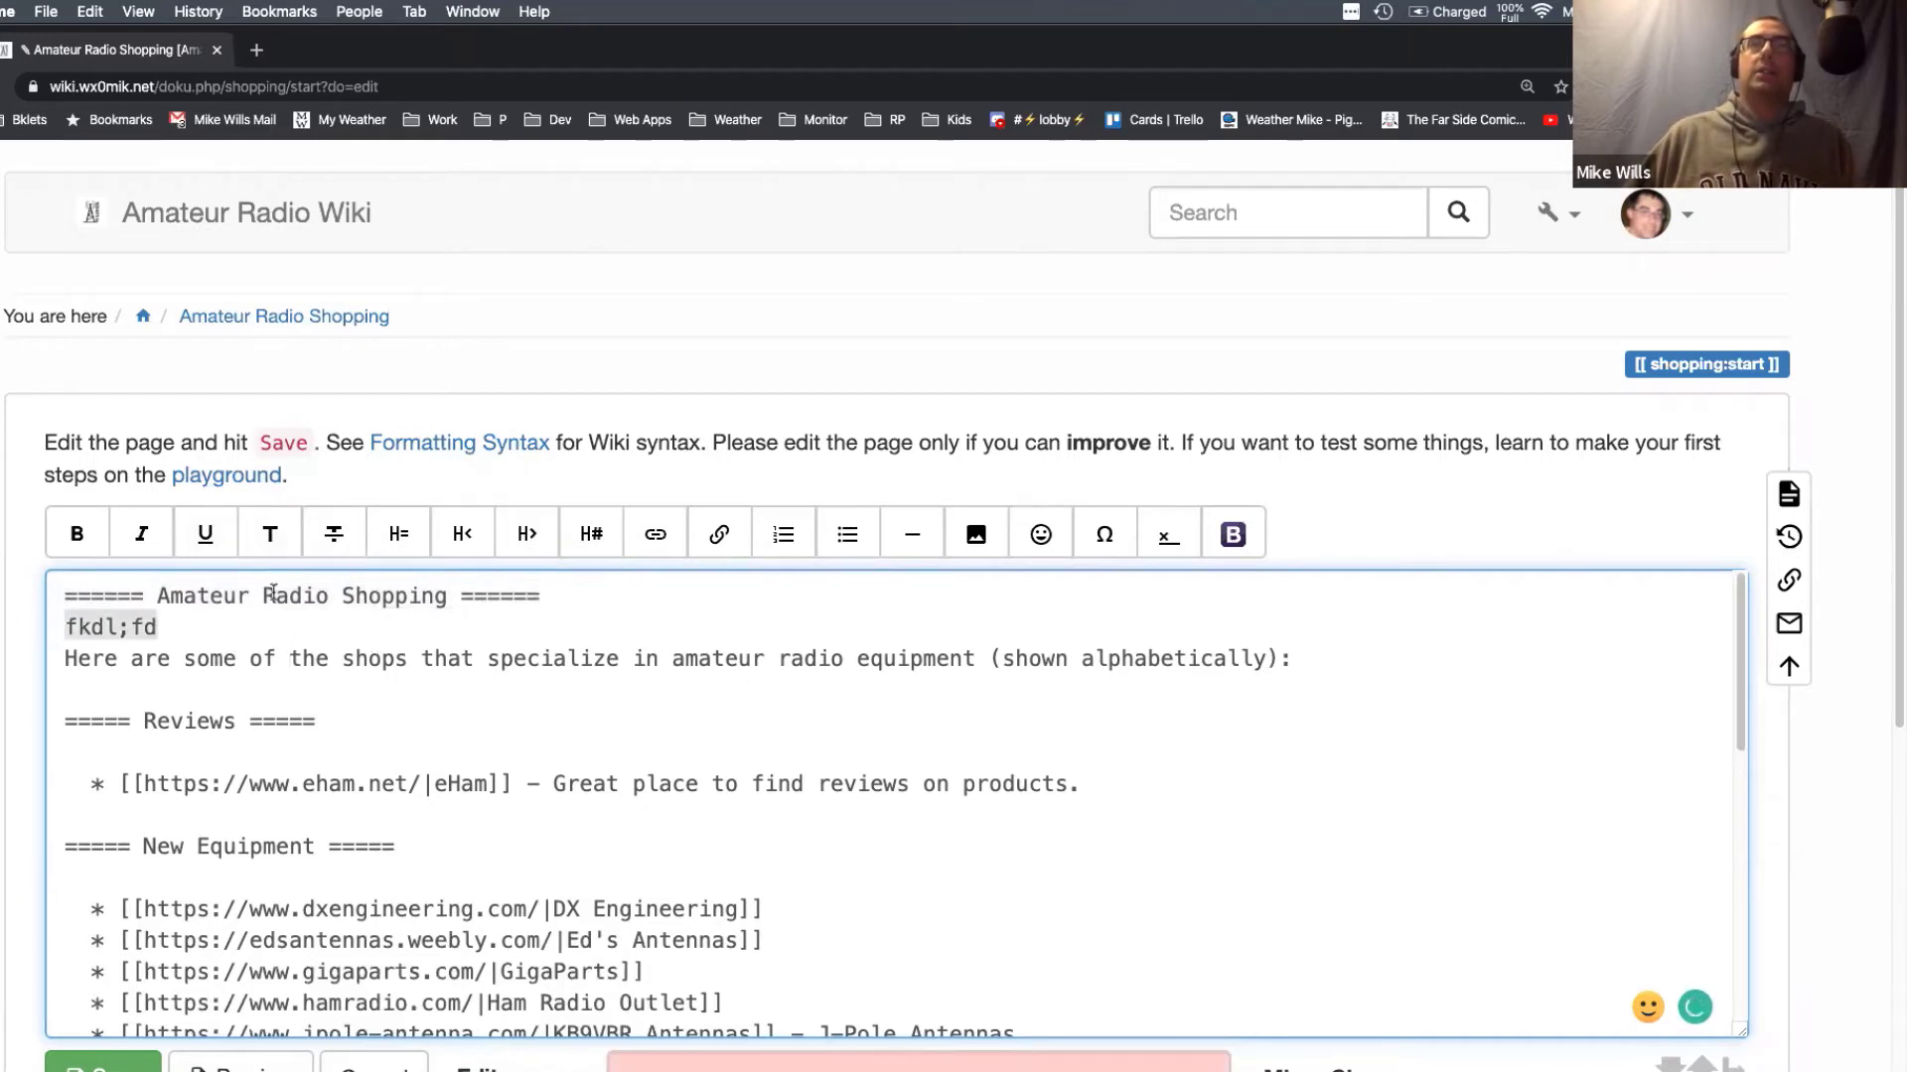
{"action": "left_click", "coordinate": [591, 534]}
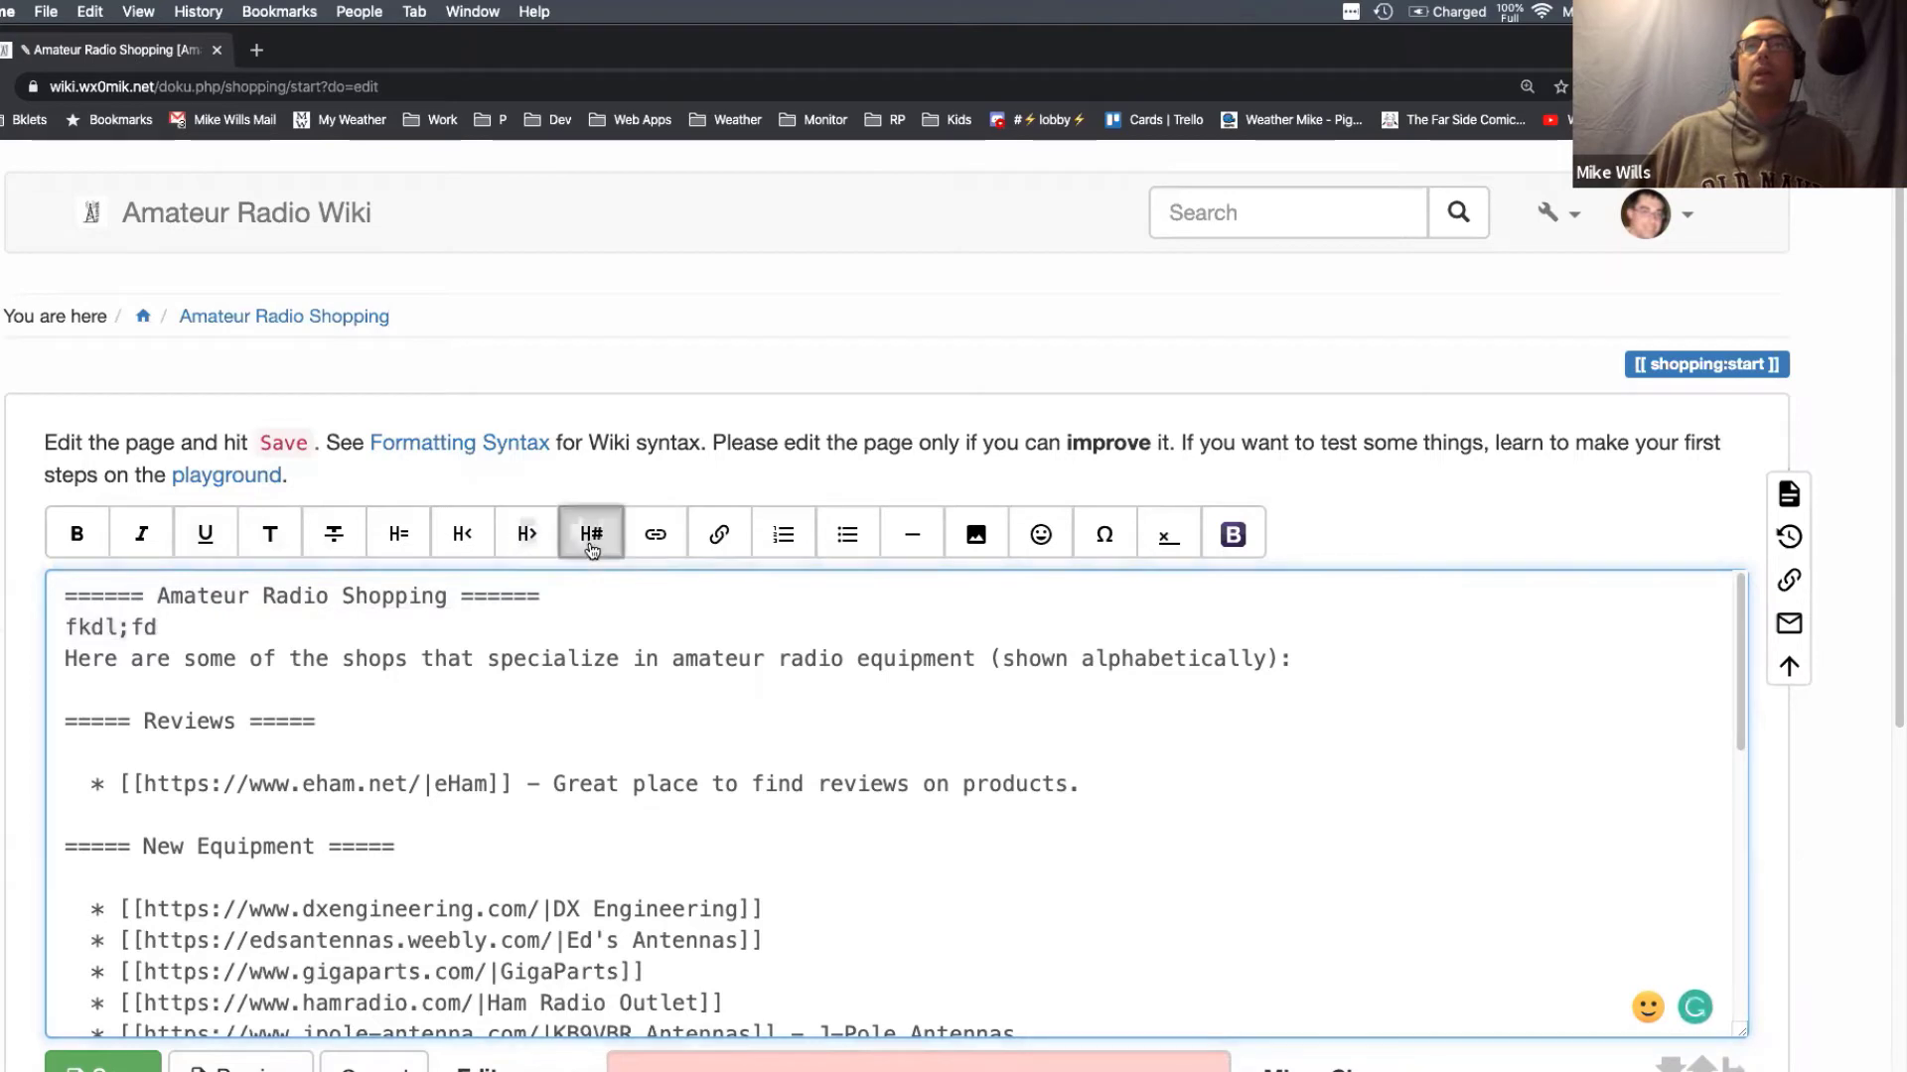
{"action": "left_click", "coordinate": [586, 582]}
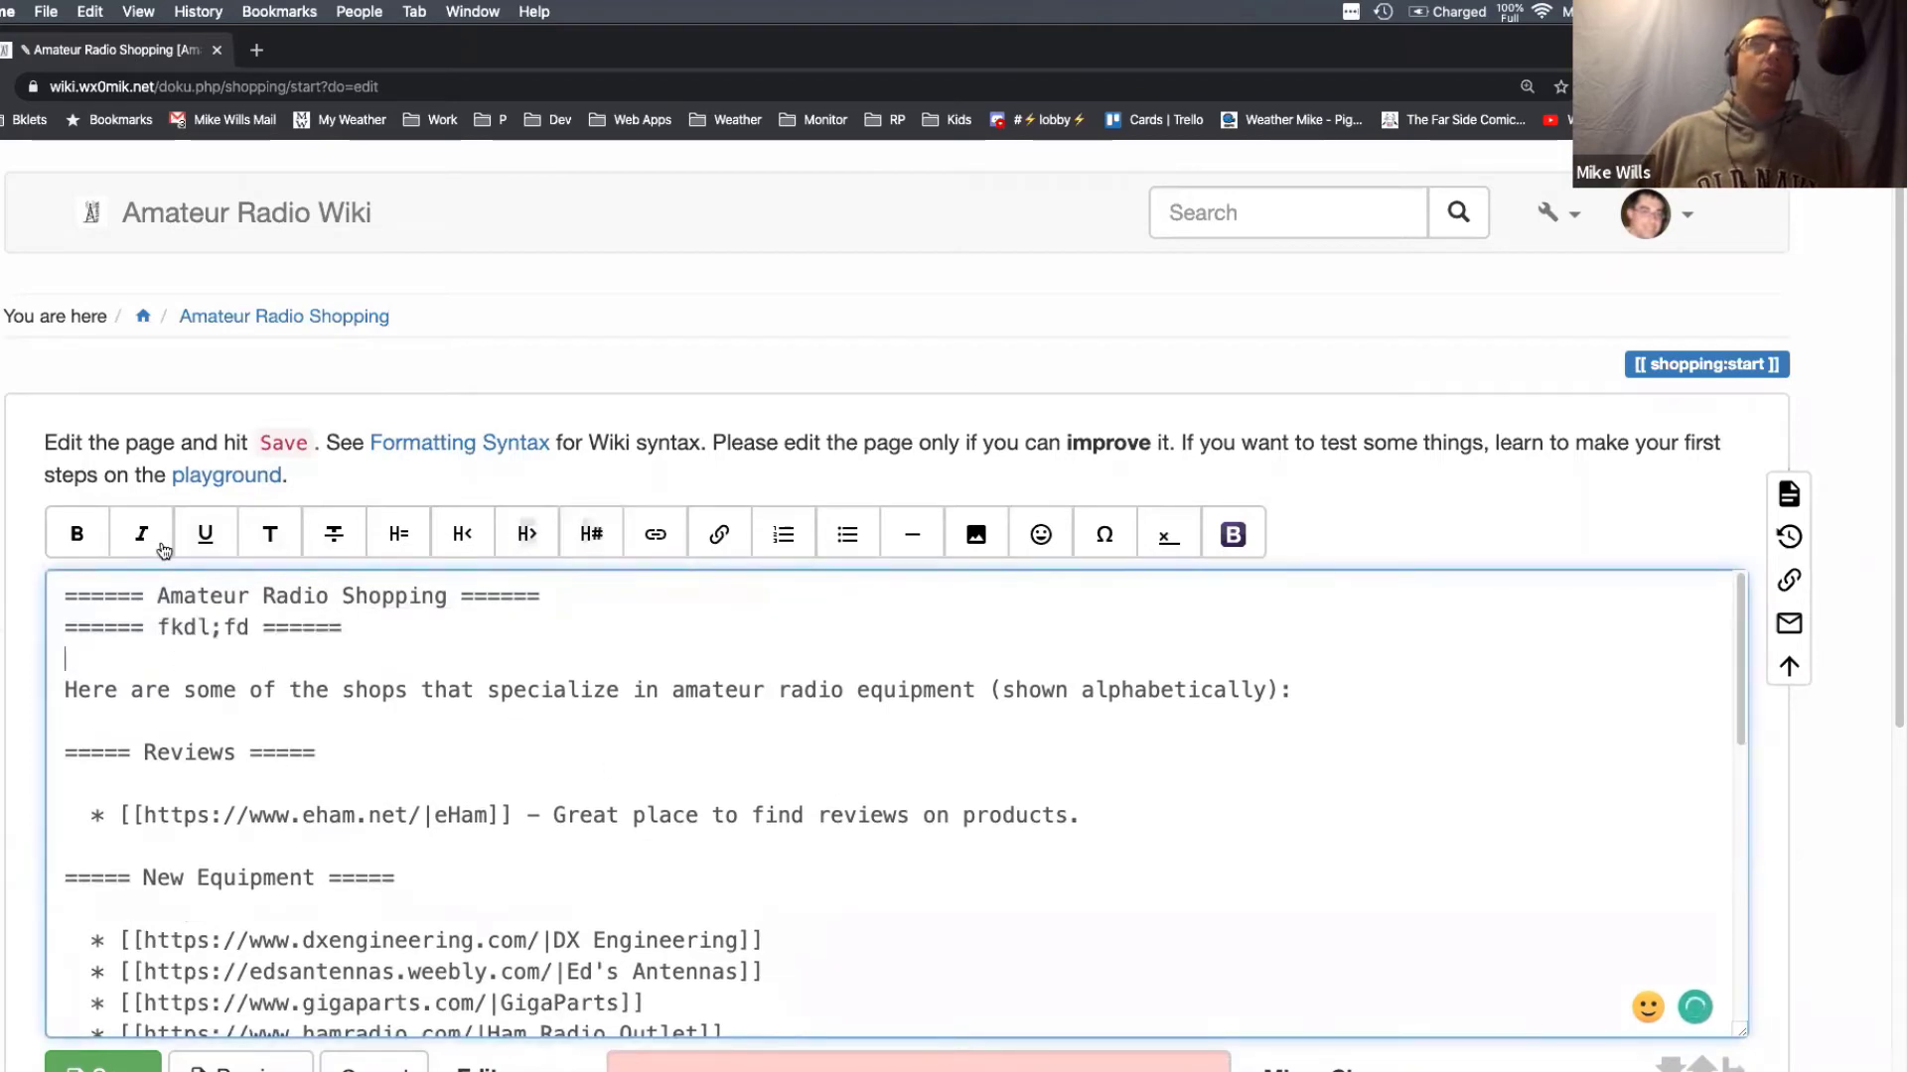
Step: Delete the stray '====== fkdl;fd ======' line and select the eHam link line
{"action": "left_click_drag", "start_coordinate": [368, 632], "coordinate": [51, 624]}
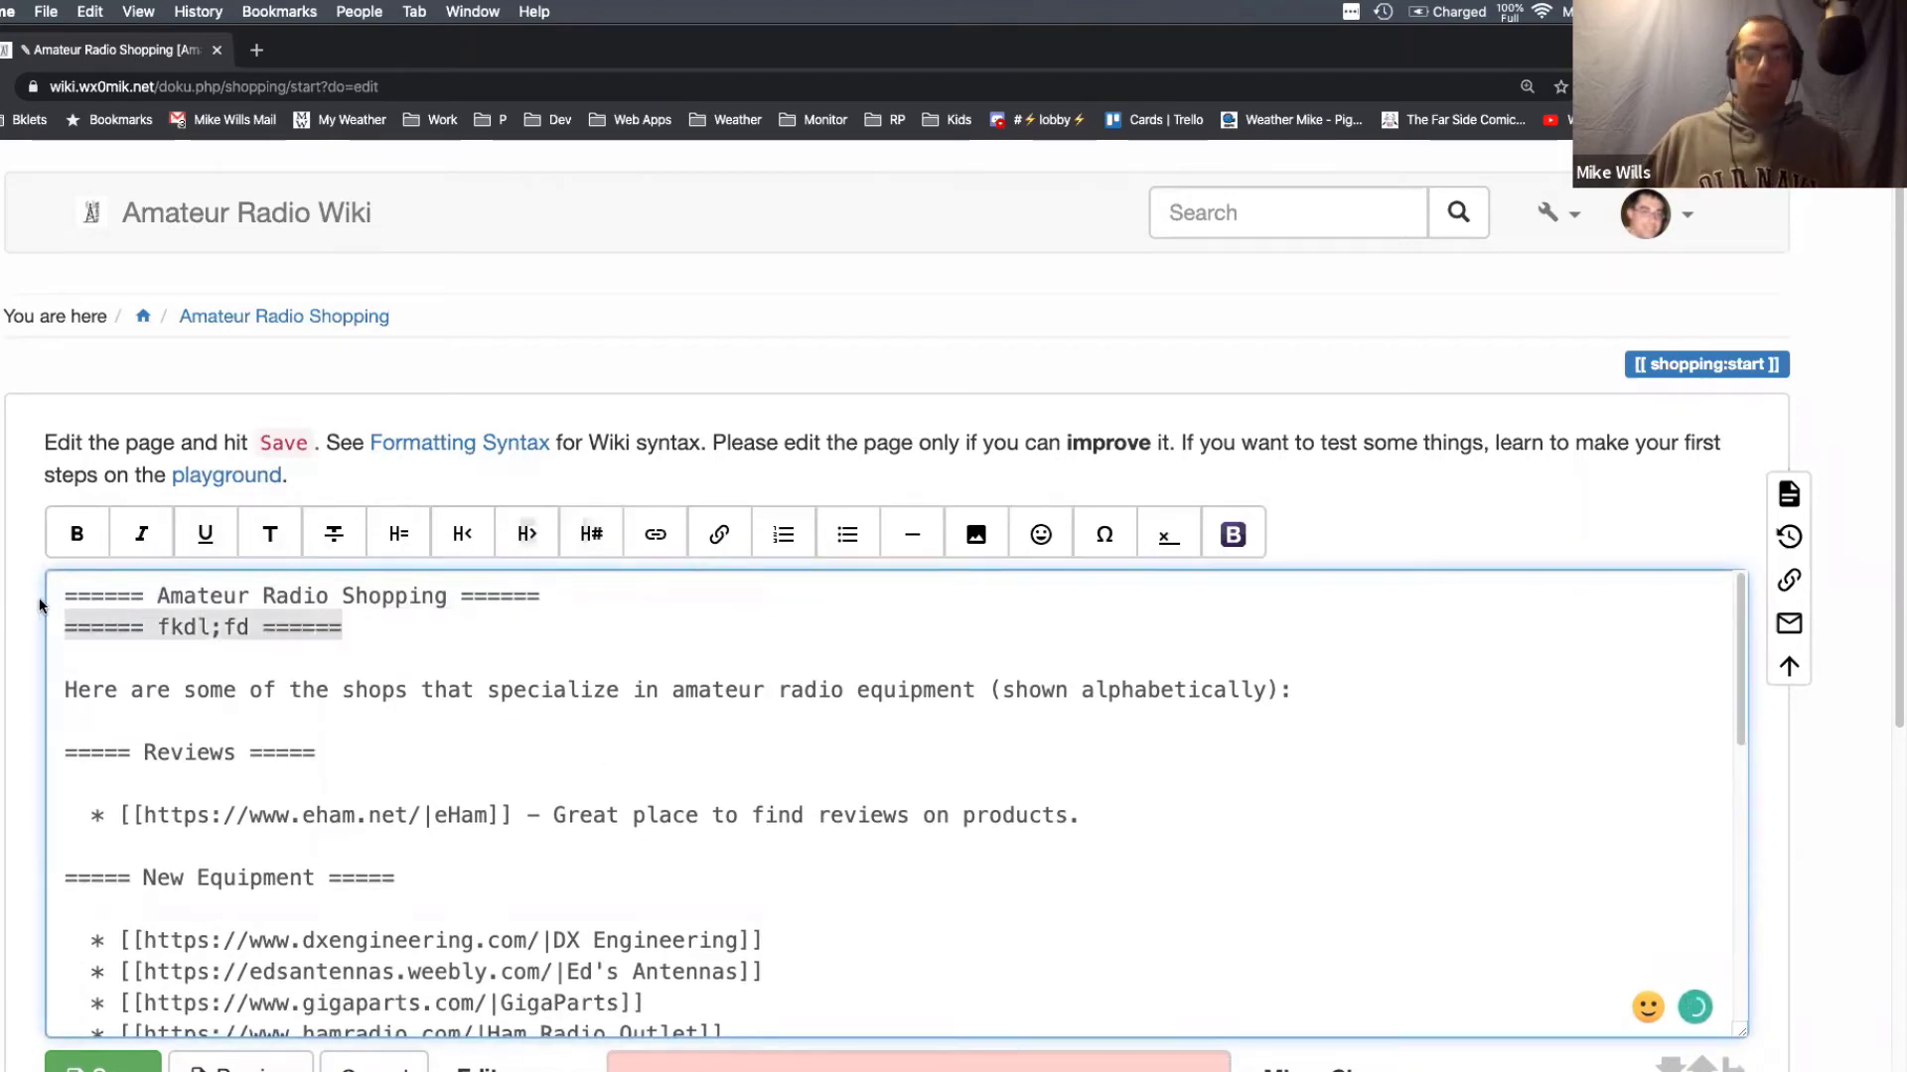
{"action": "key", "text": "BackSpace"}
{"action": "key", "text": "BackSpace"}
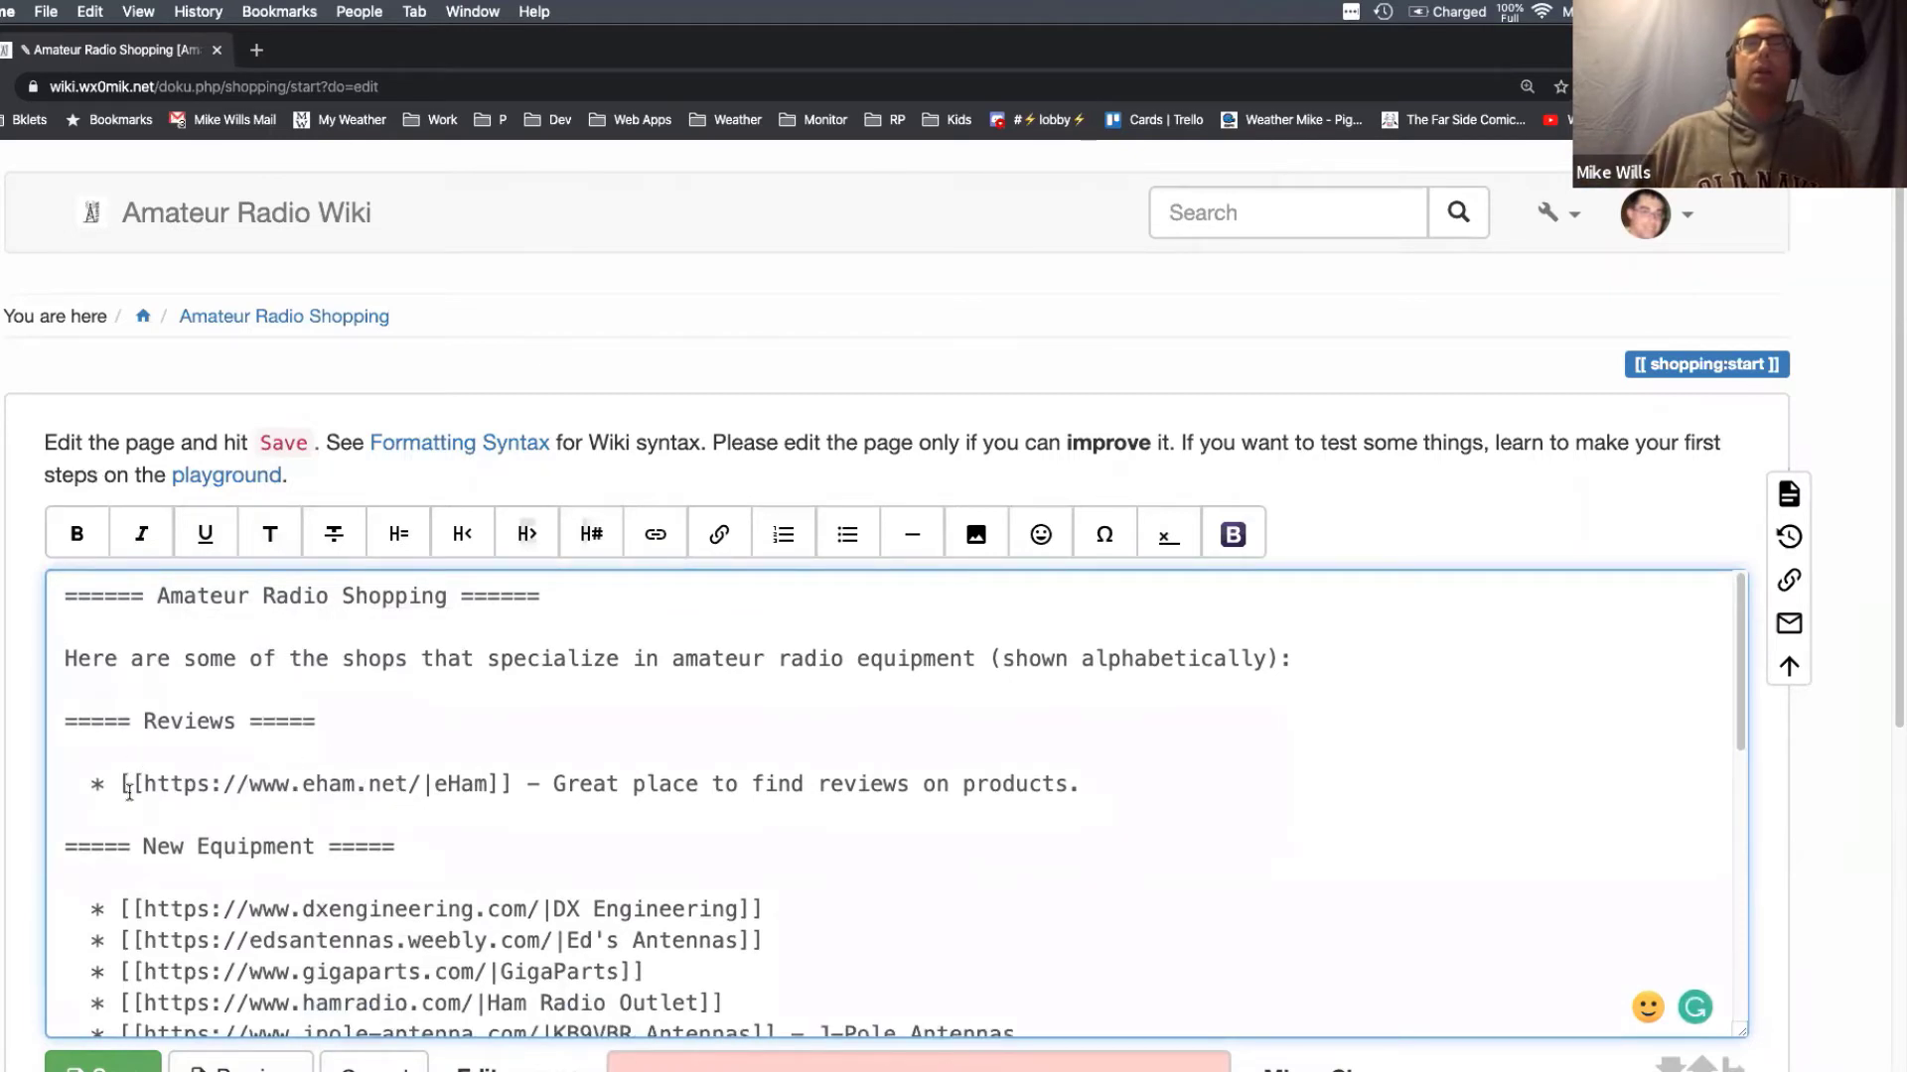
{"action": "left_click_drag", "start_coordinate": [121, 785], "coordinate": [515, 787]}
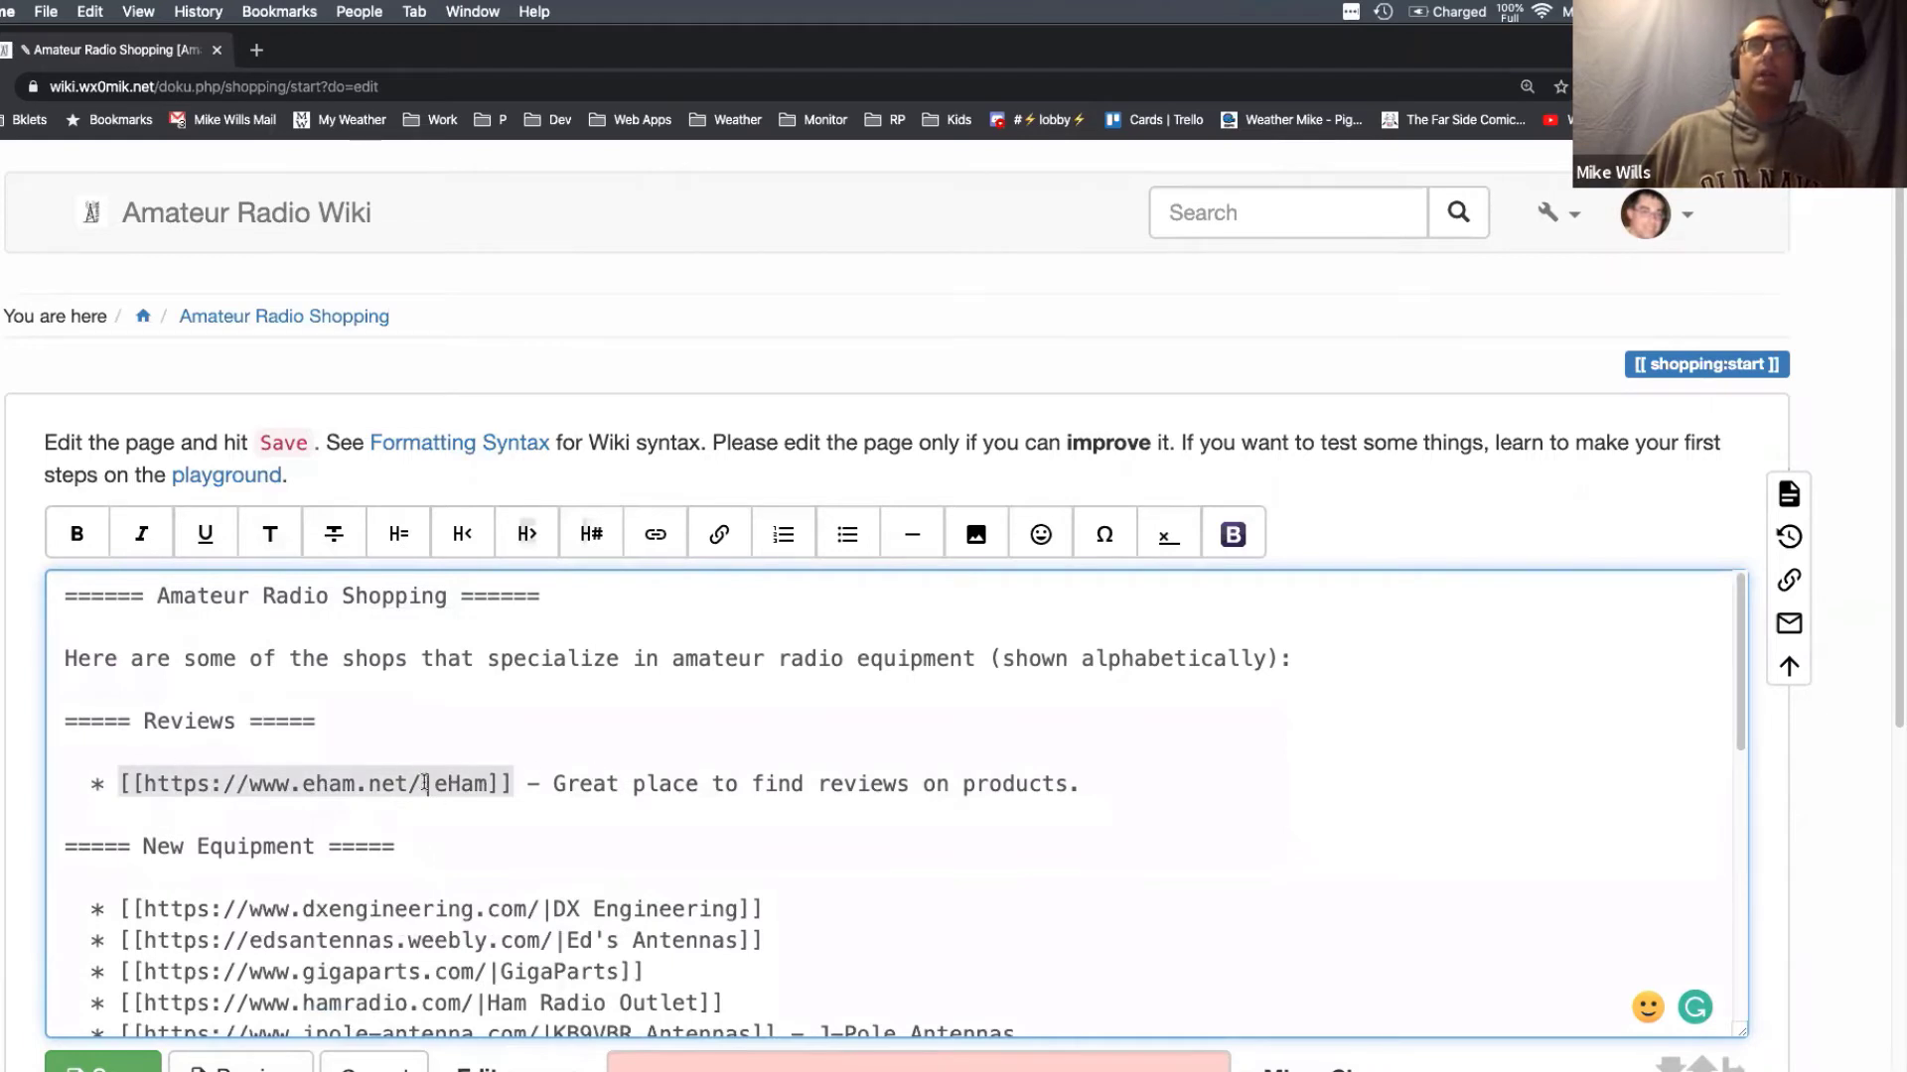
{"action": "scroll", "coordinate": [824, 849], "scroll_direction": "down", "scroll_amount": 2}
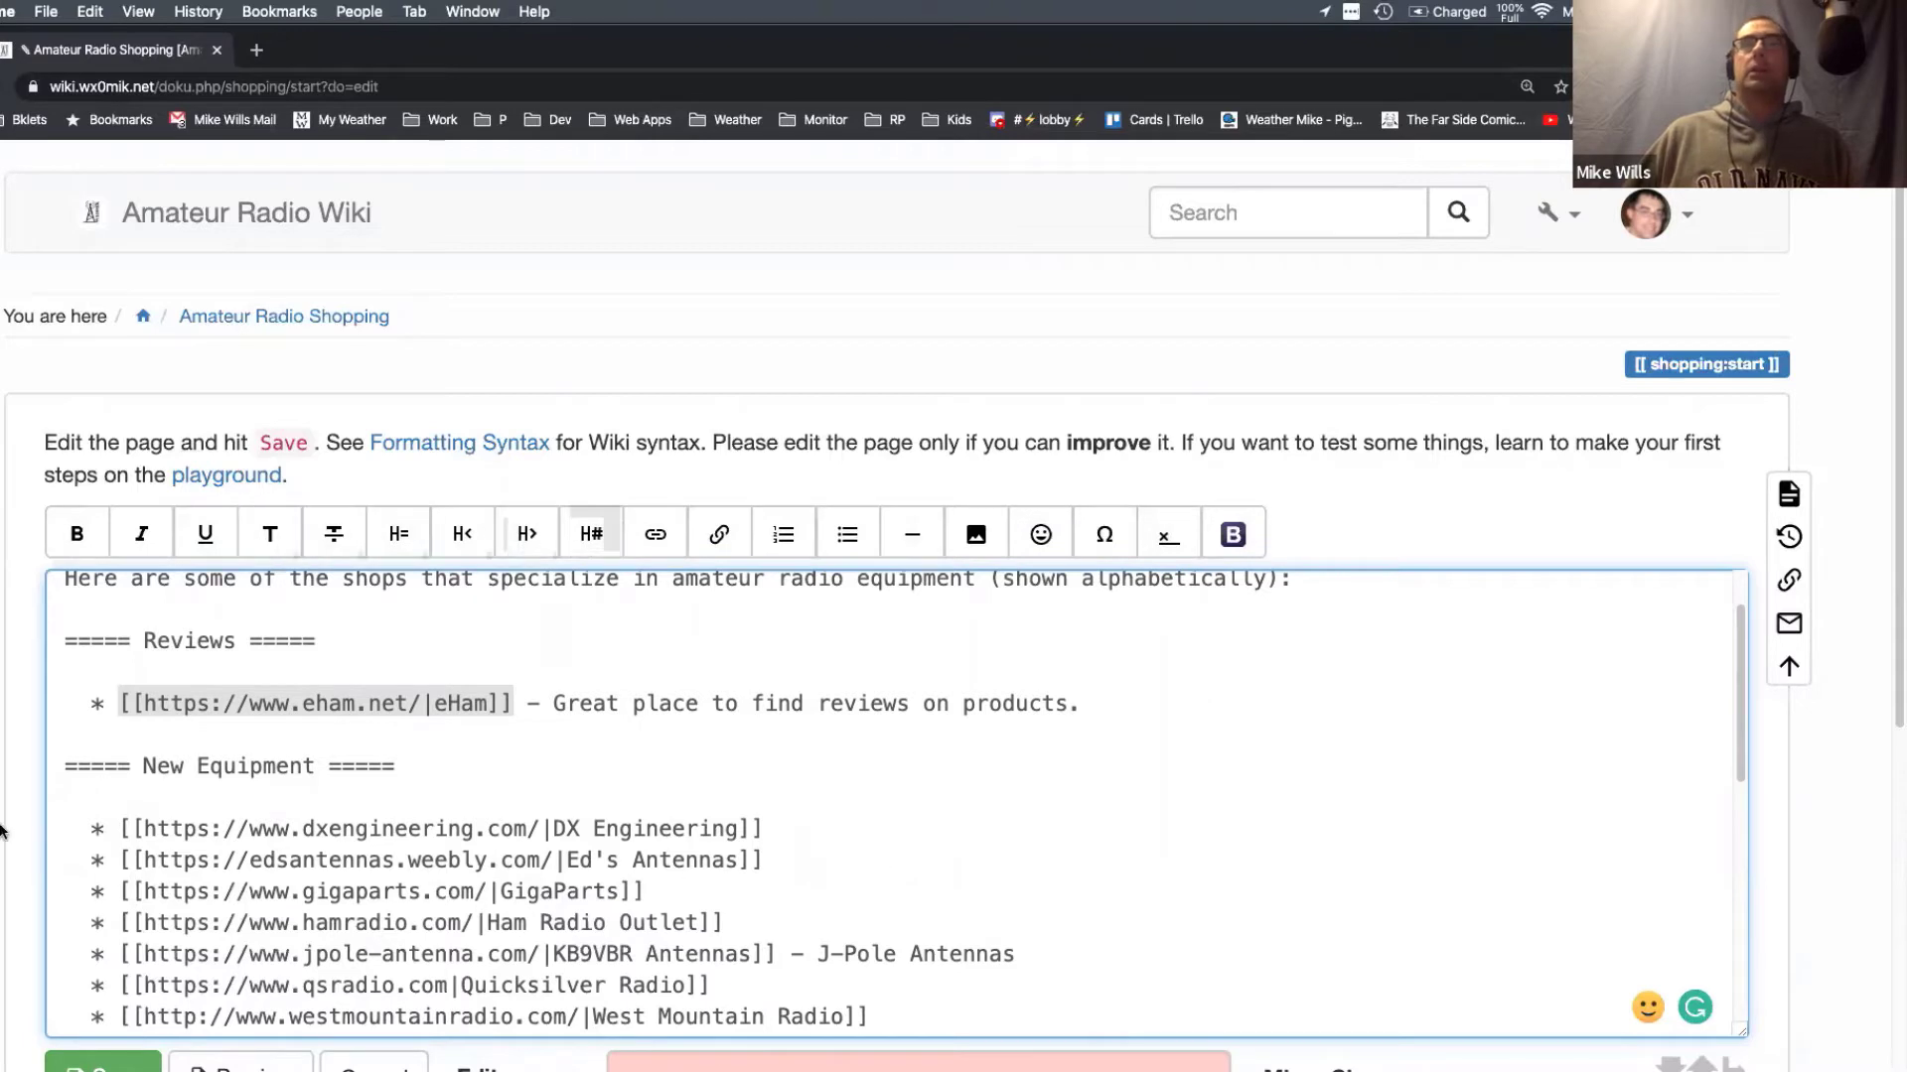
{"action": "scroll", "coordinate": [363, 1026], "scroll_direction": "down", "scroll_amount": 1}
{"action": "left_click", "coordinate": [375, 1009]}
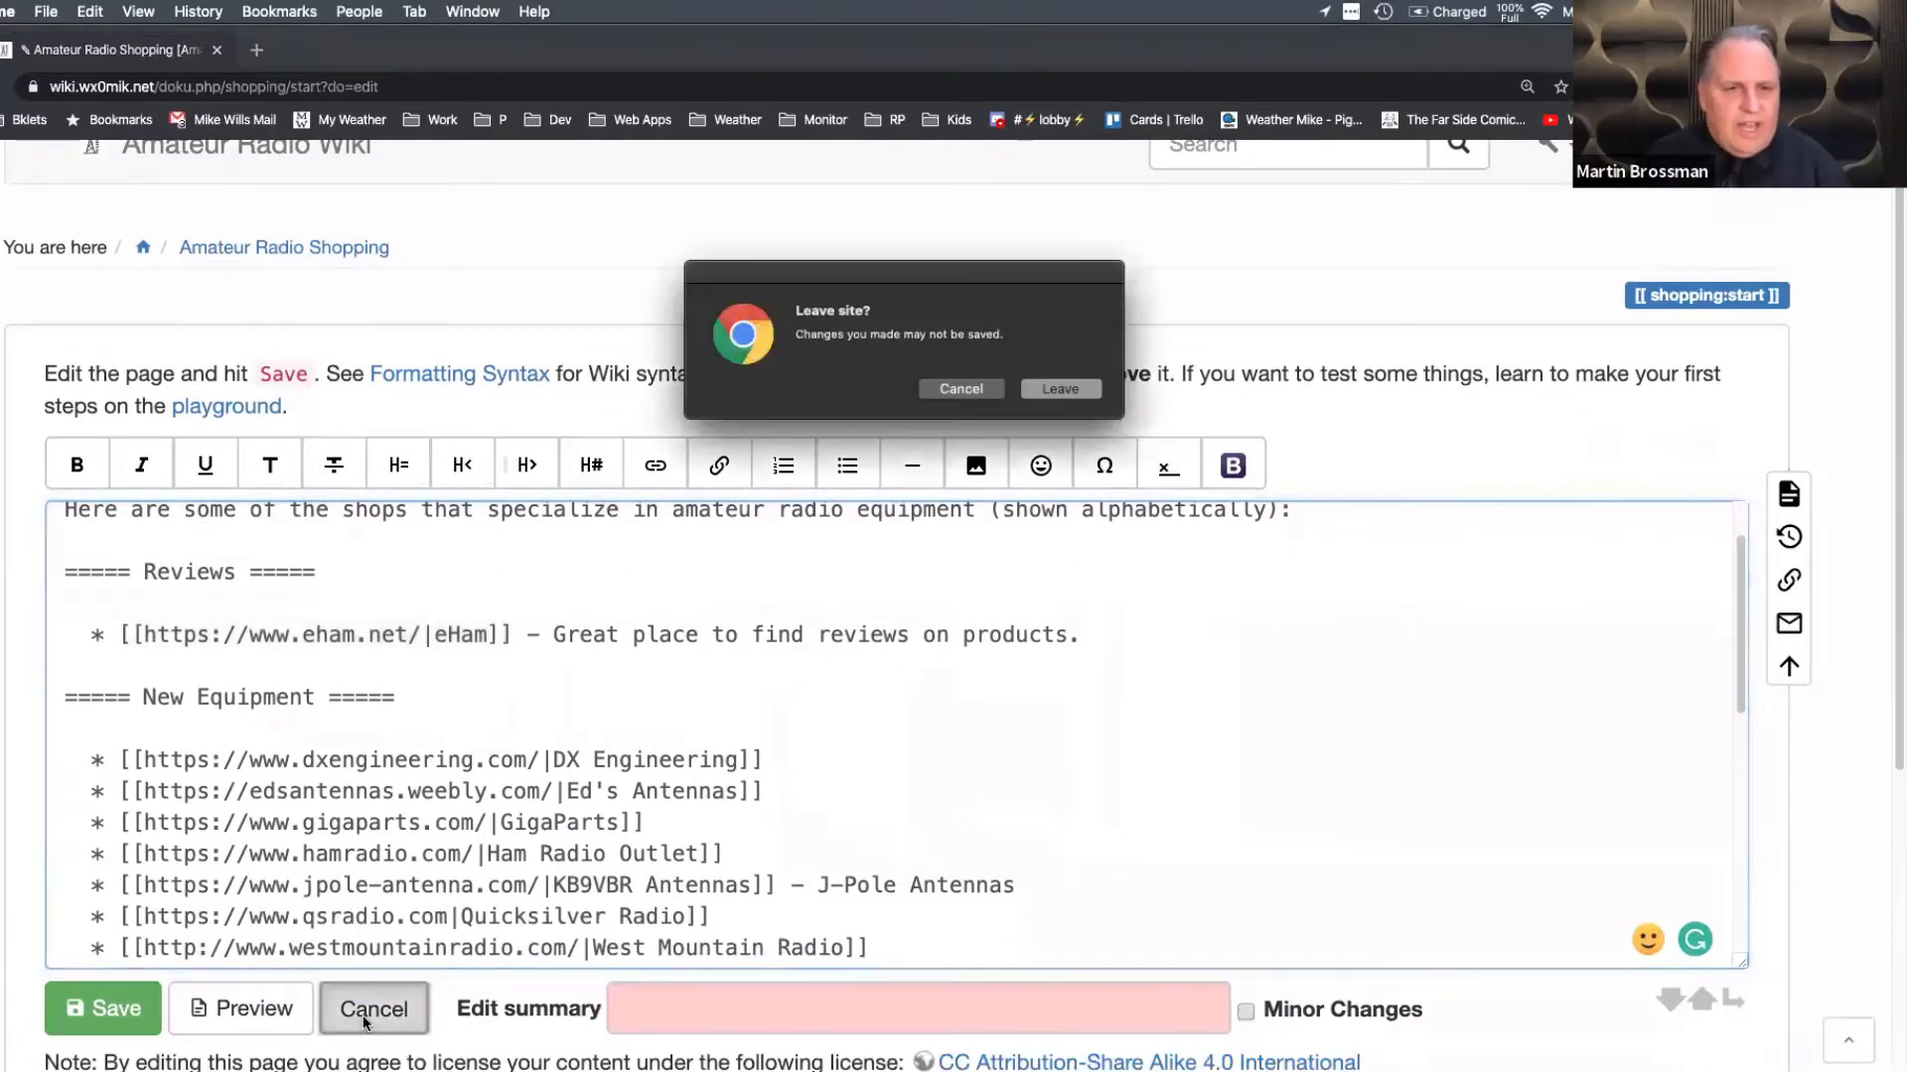
{"action": "left_click", "coordinate": [961, 388]}
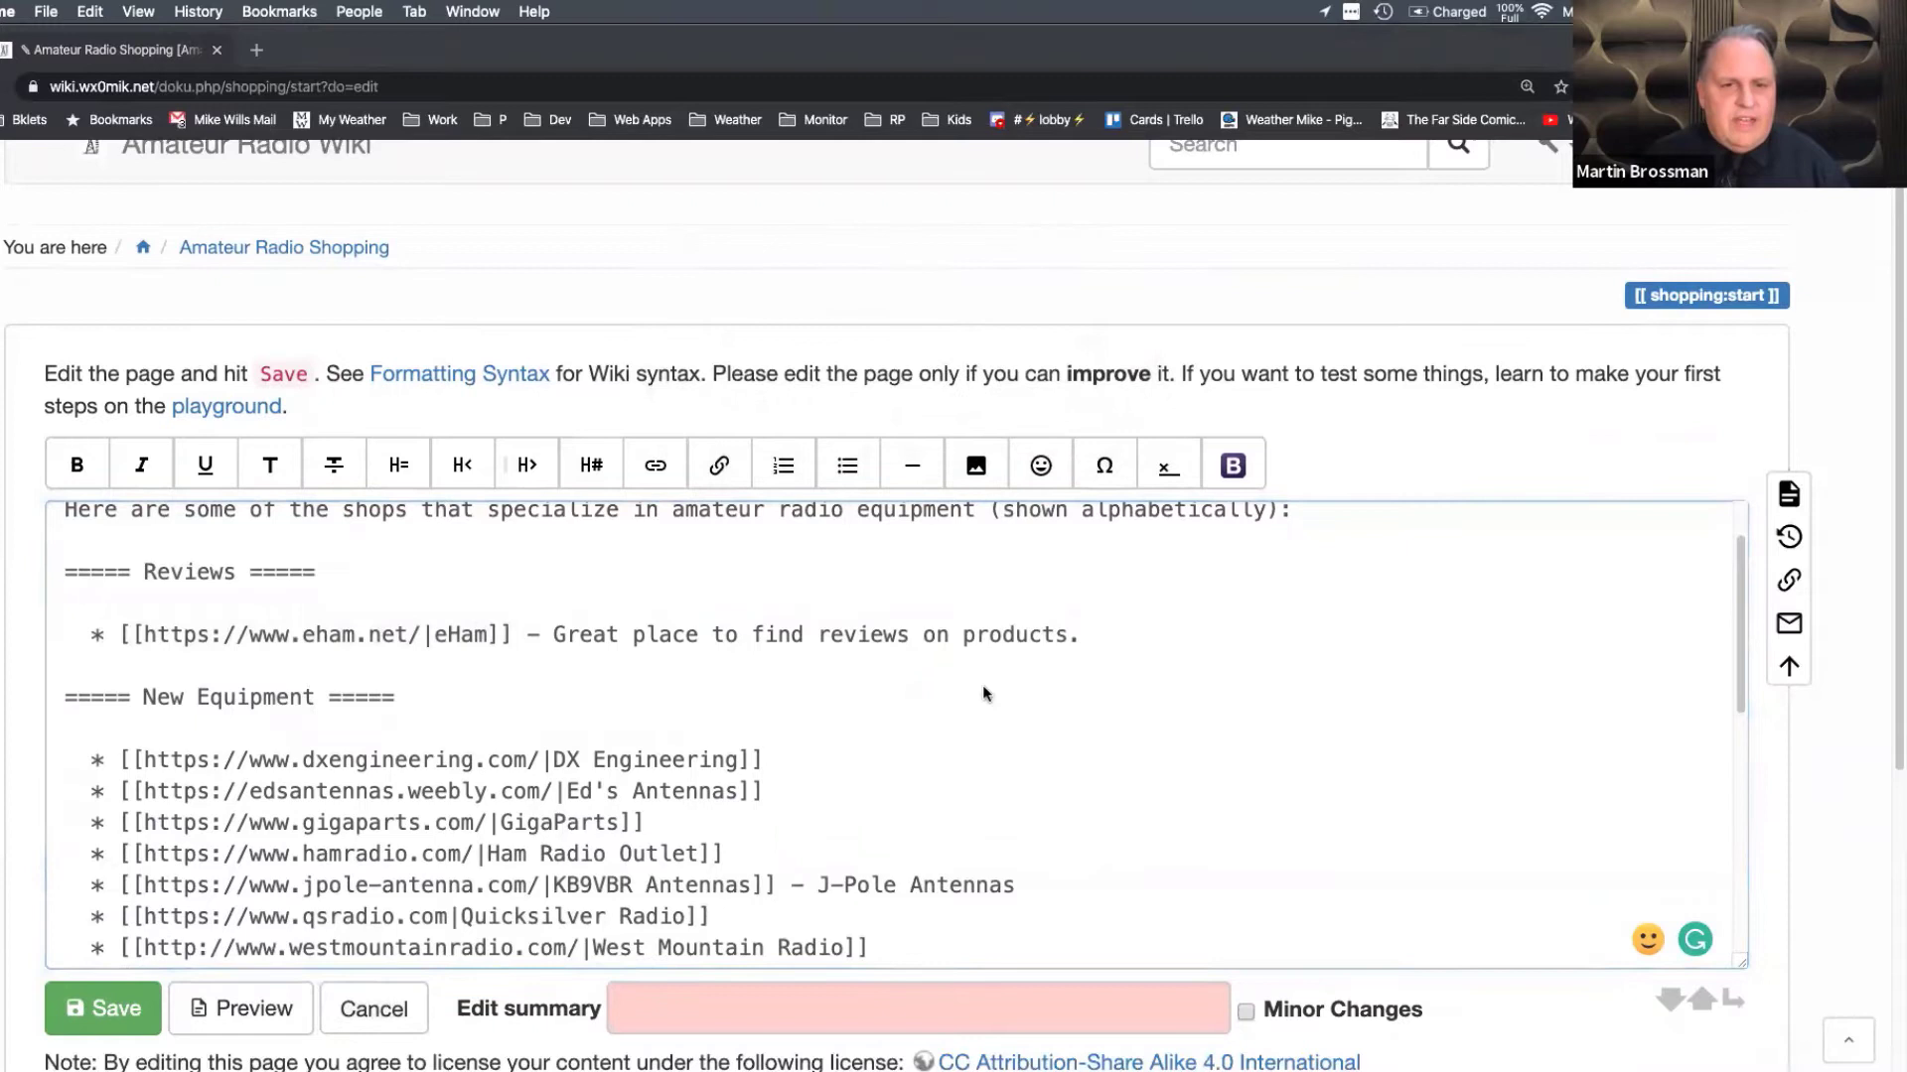
{"action": "scroll", "coordinate": [983, 696], "scroll_direction": "down", "scroll_amount": 2}
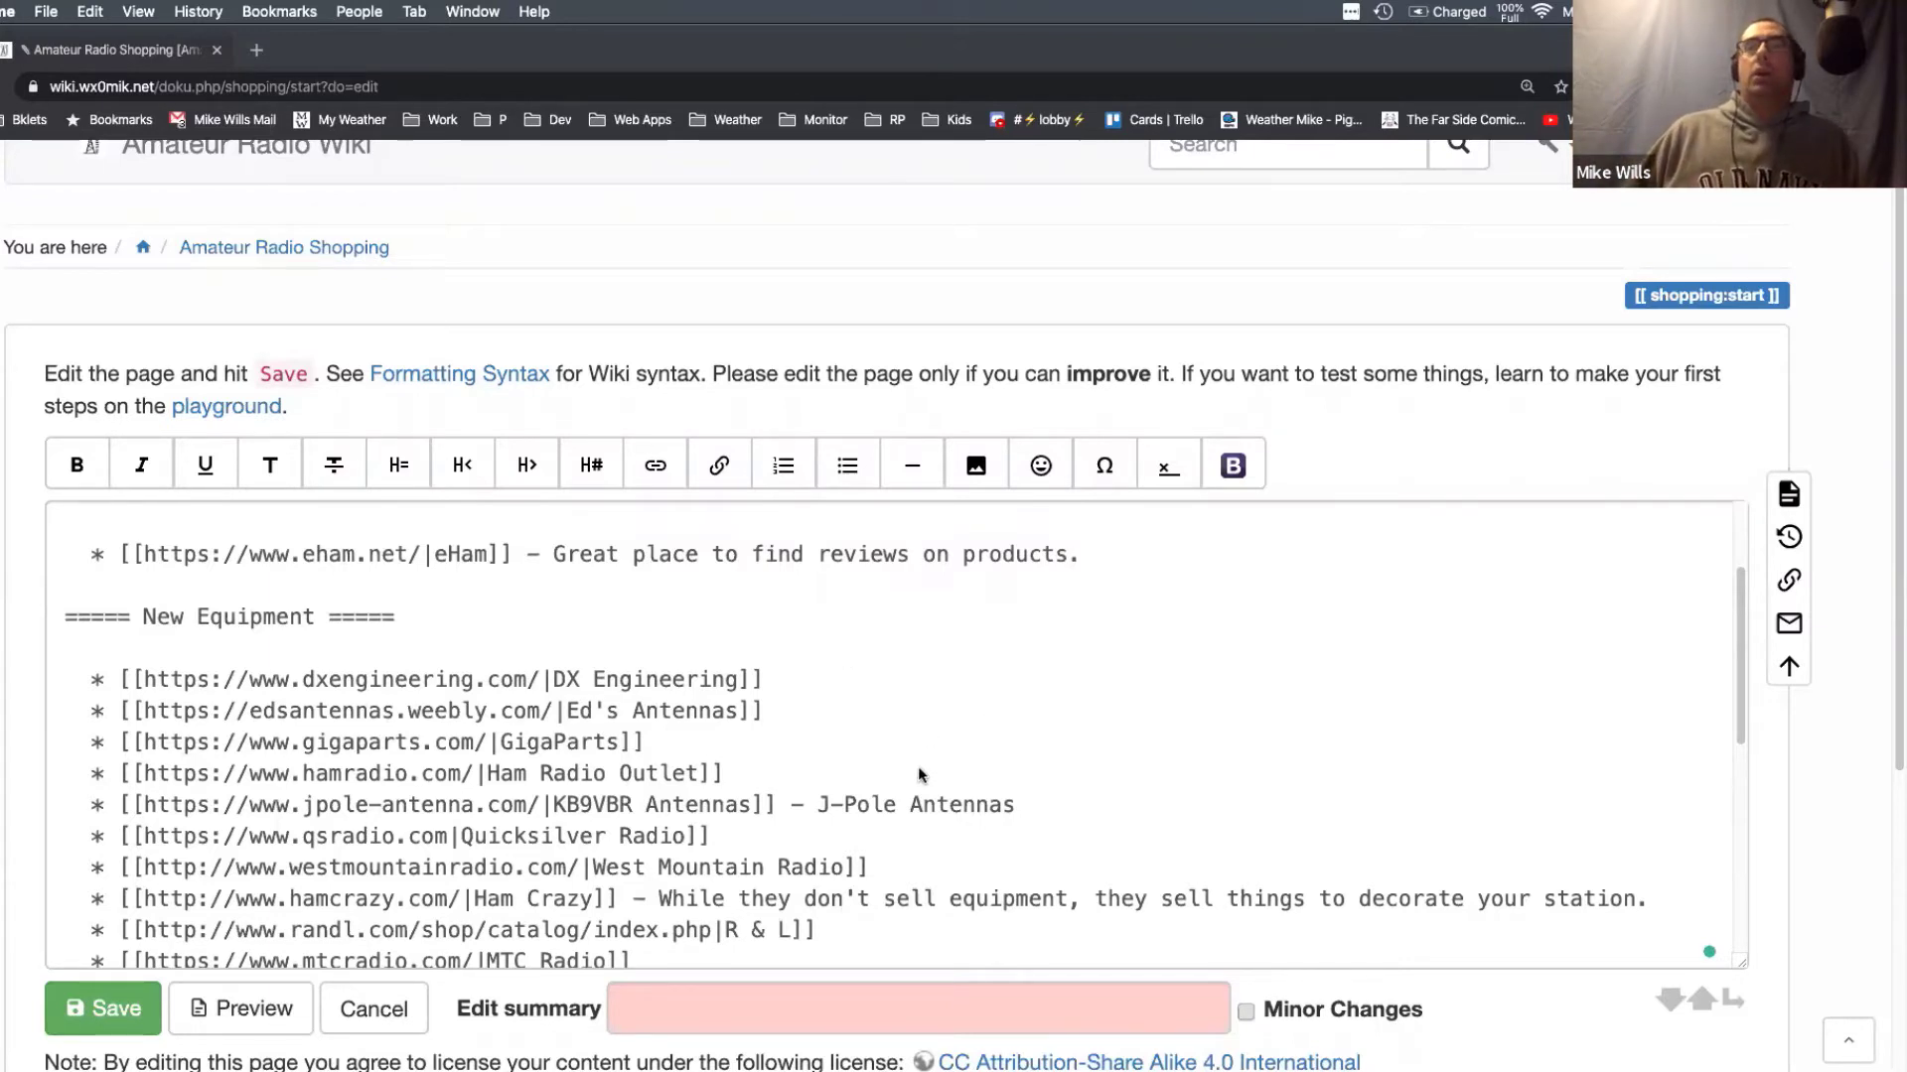
{"action": "scroll", "coordinate": [923, 773], "scroll_direction": "down", "scroll_amount": 1}
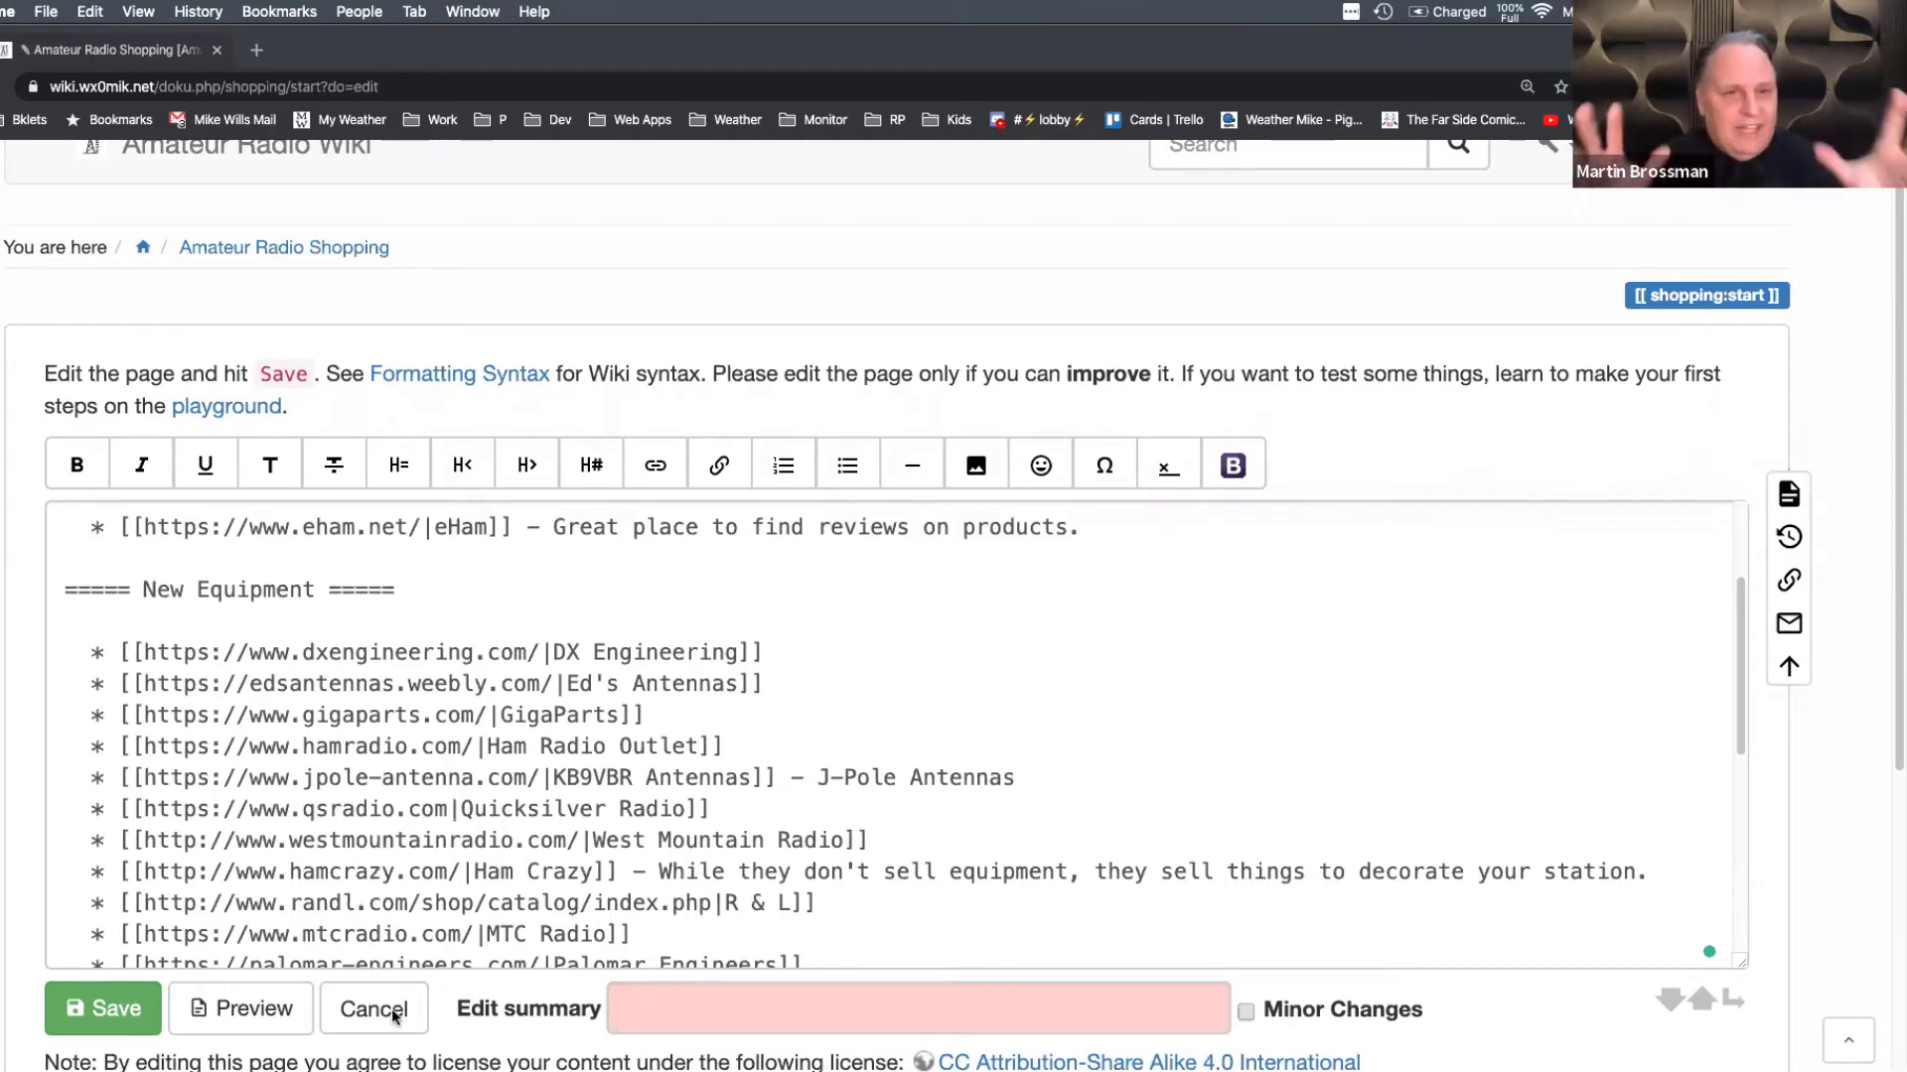
{"action": "left_click", "coordinate": [394, 1013]}
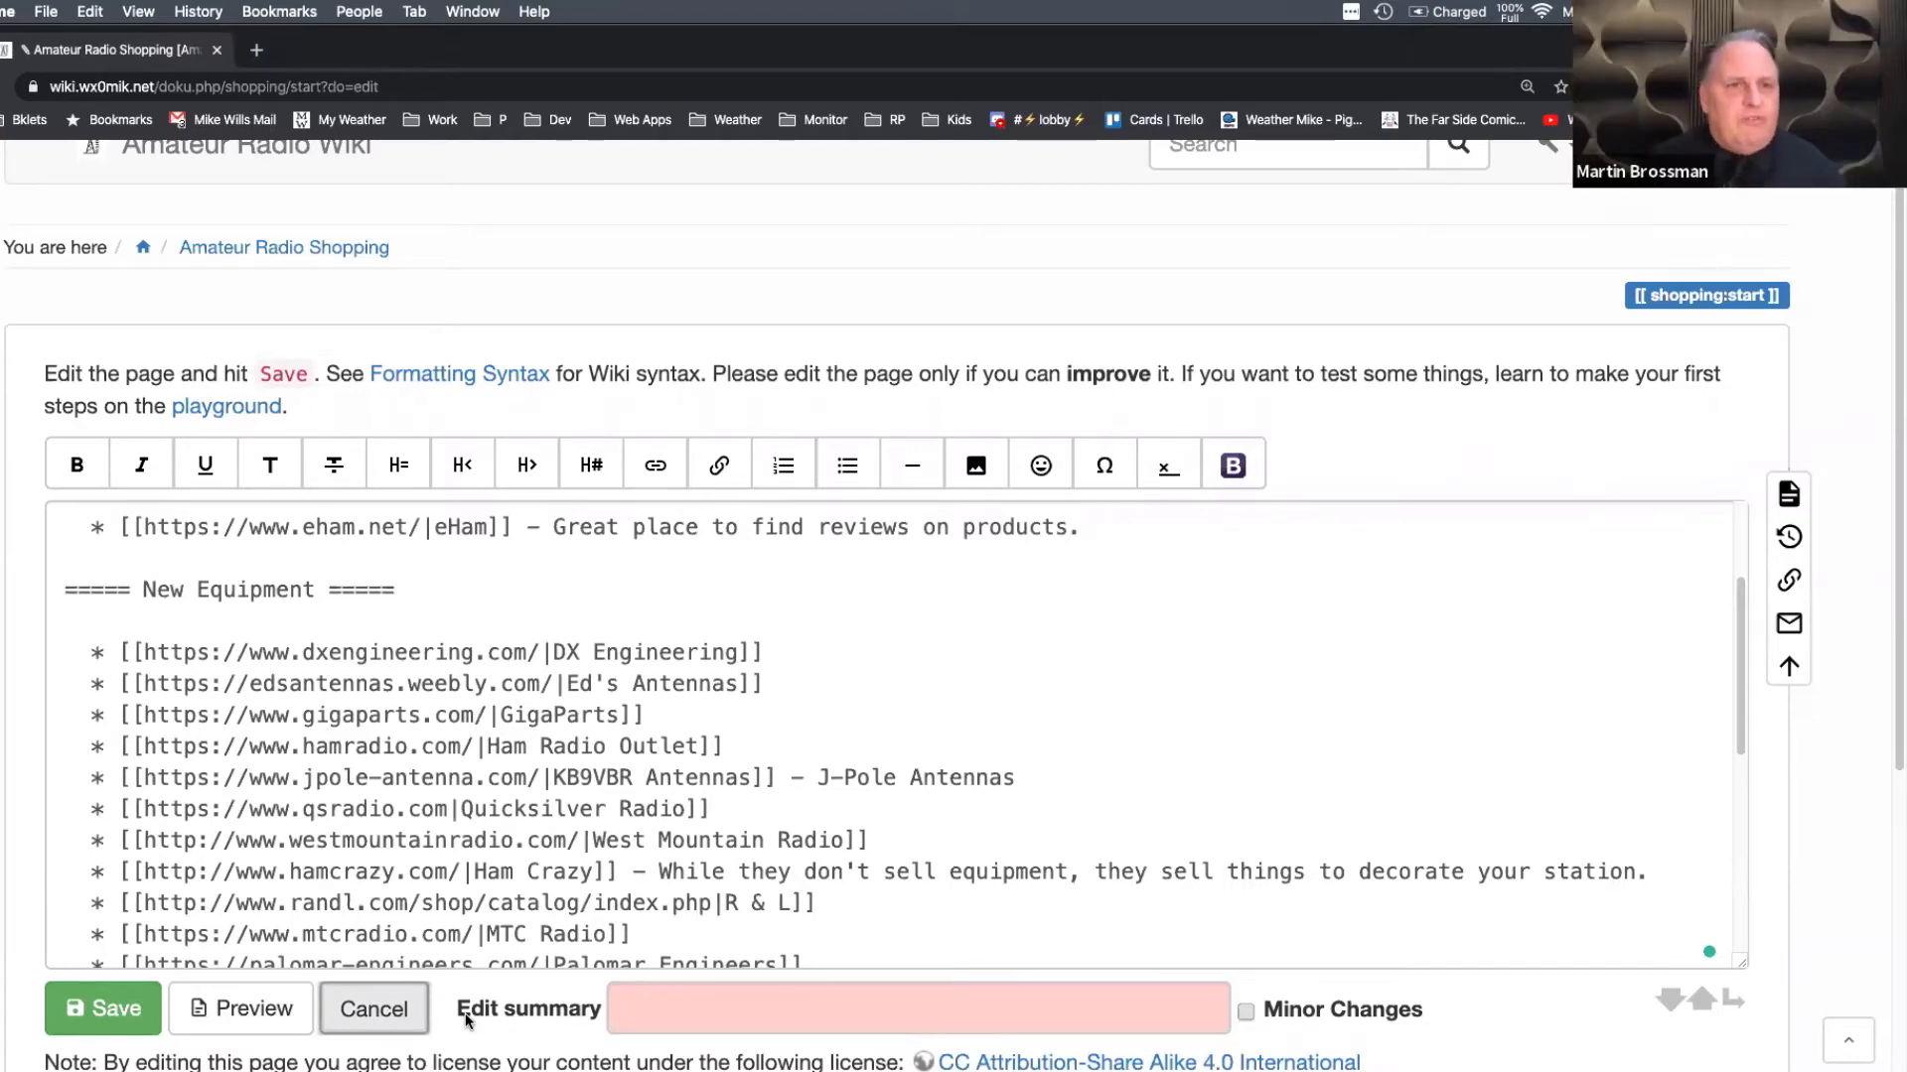
Step: Highlight the shopping/start.txt file name in the footer, then return to the editor's top
{"action": "scroll", "coordinate": [39, 894], "scroll_direction": "down", "scroll_amount": 1}
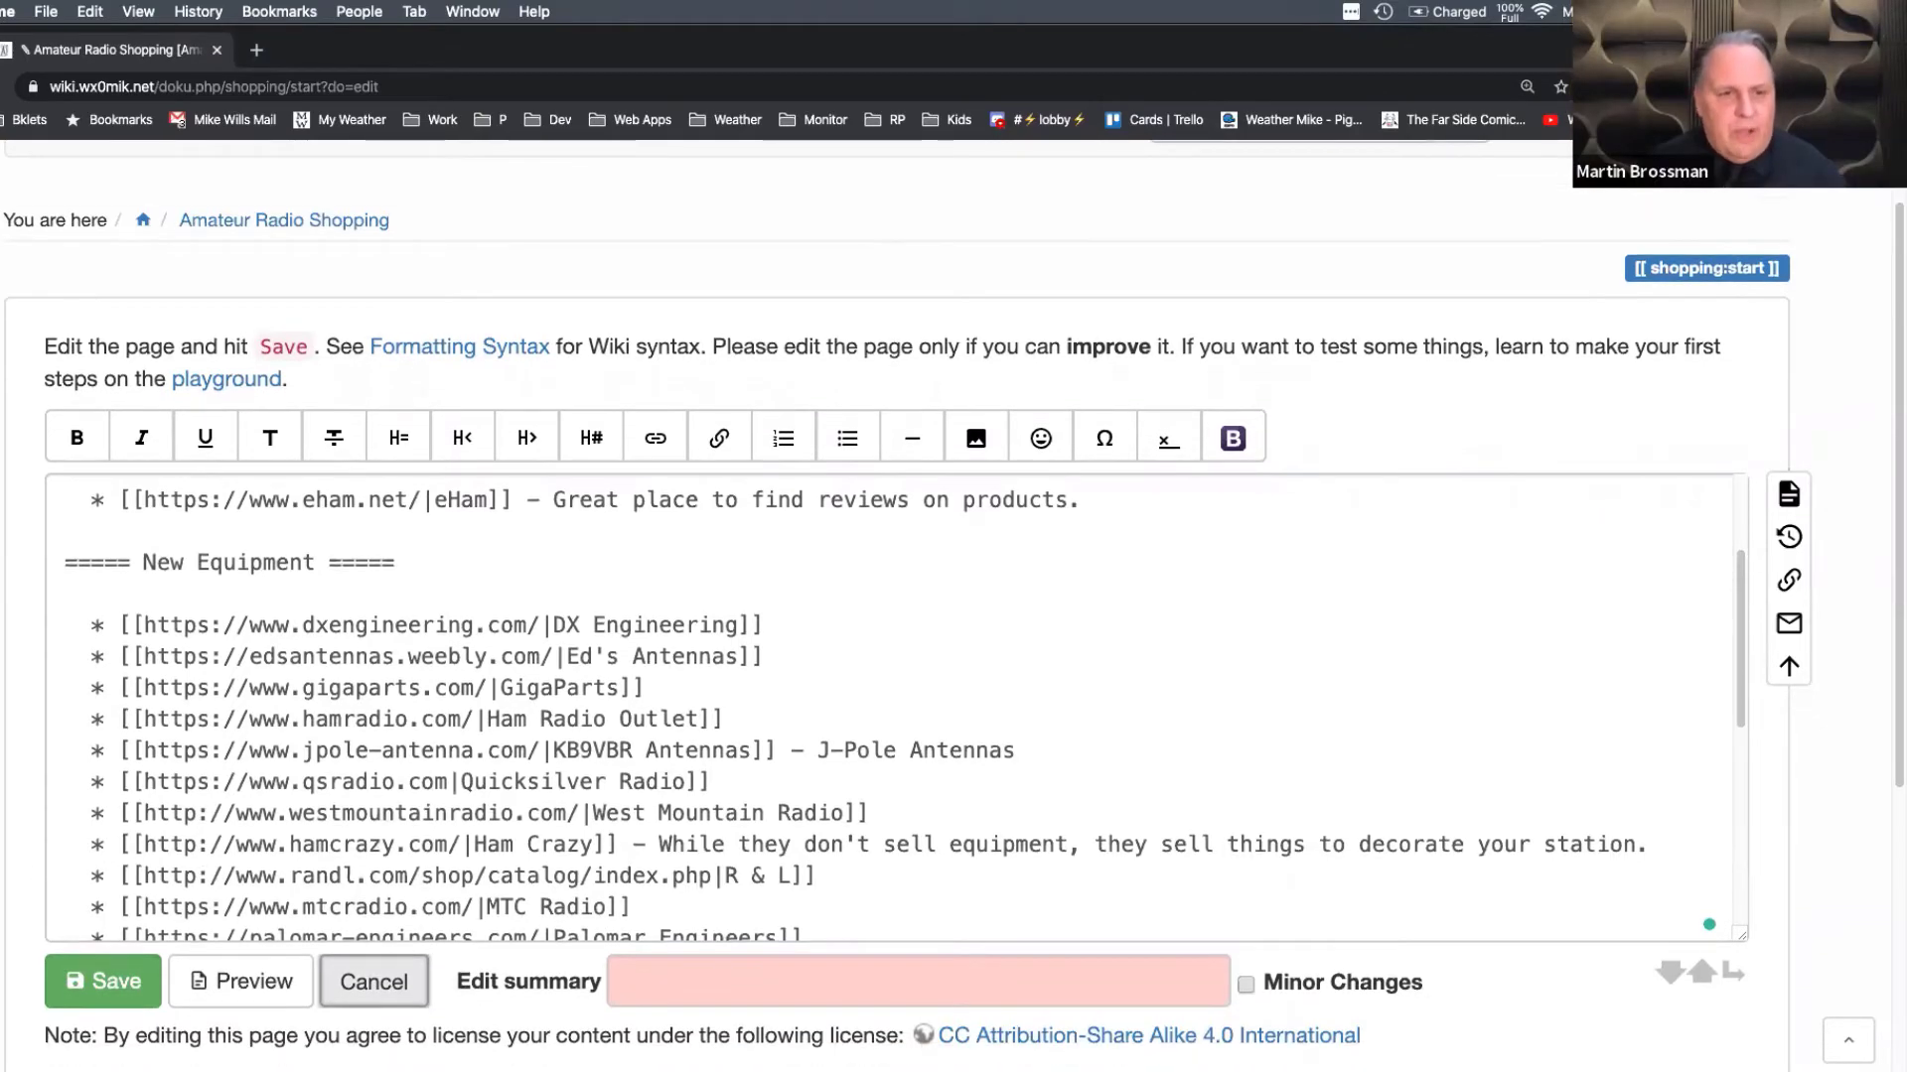
{"action": "scroll", "coordinate": [894, 595], "scroll_direction": "down", "scroll_amount": 5}
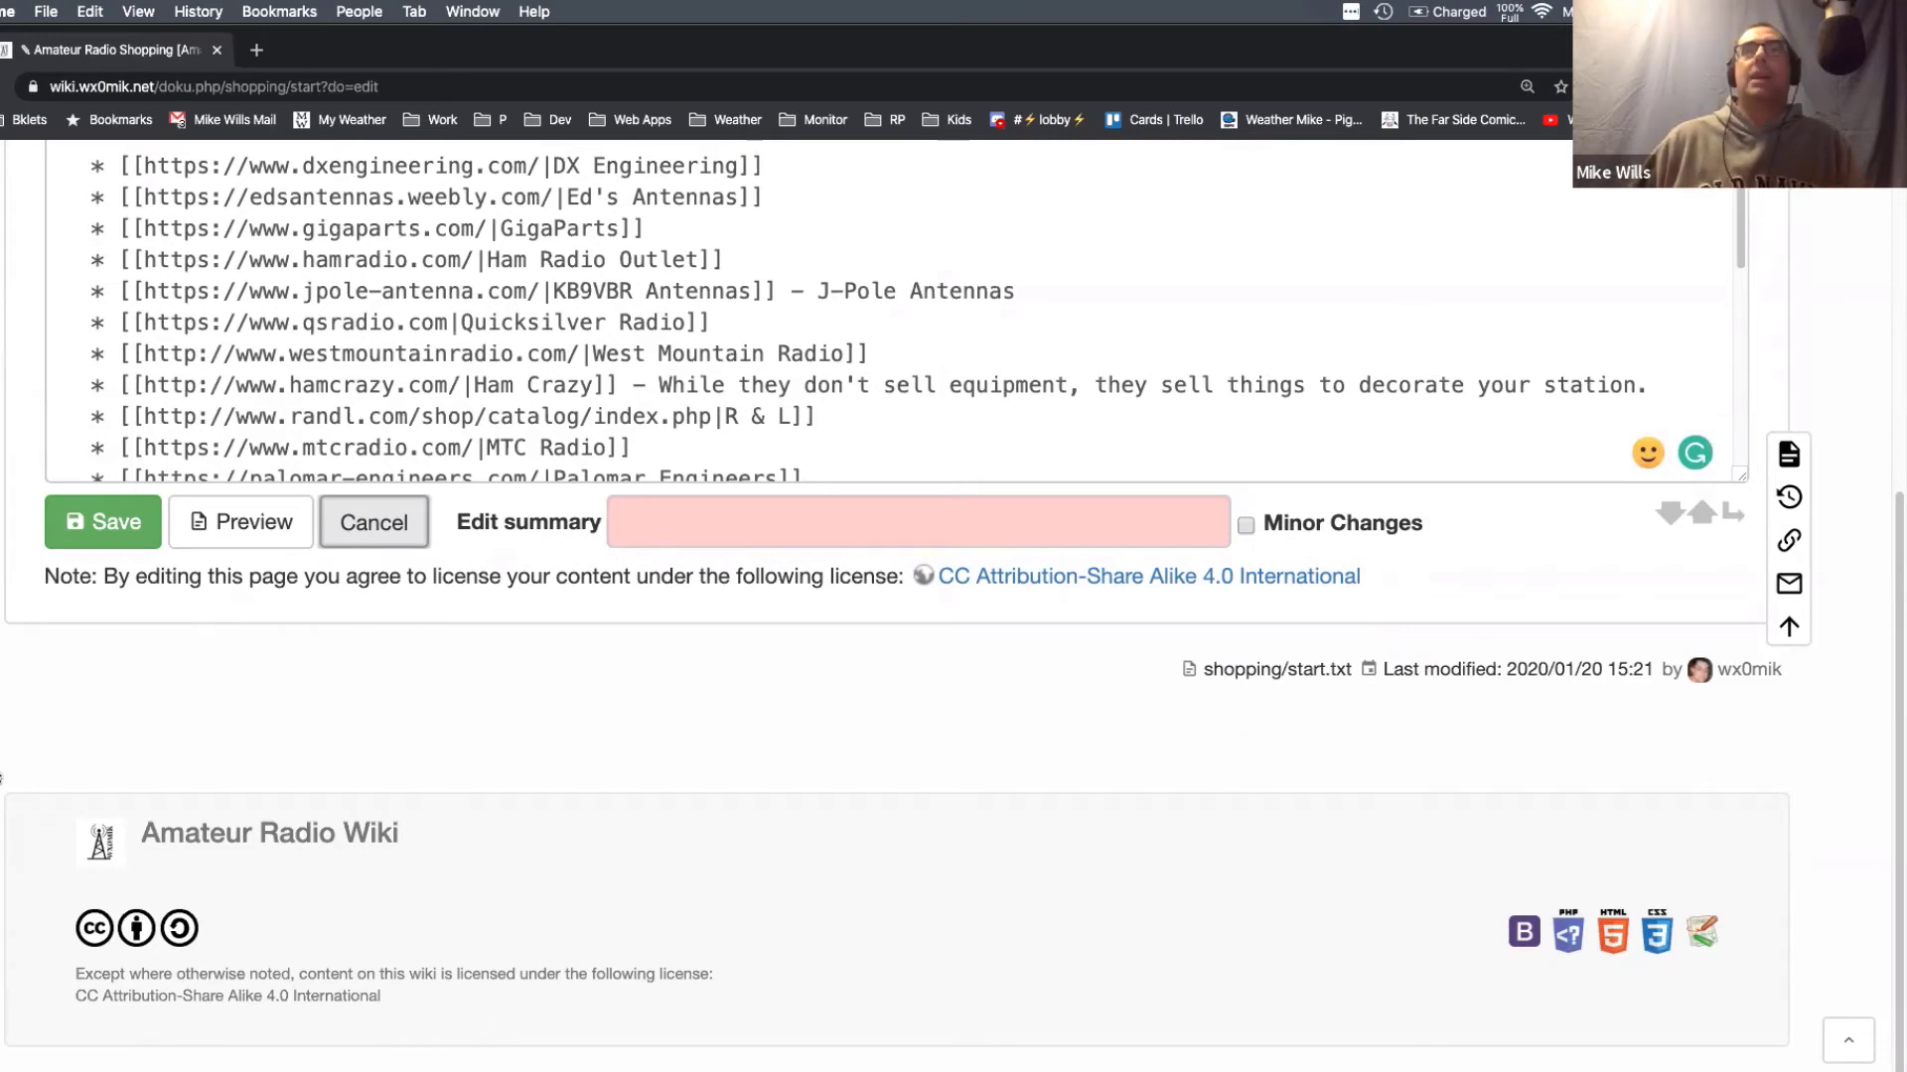
{"action": "scroll", "coordinate": [953, 606], "scroll_direction": "up", "scroll_amount": 1}
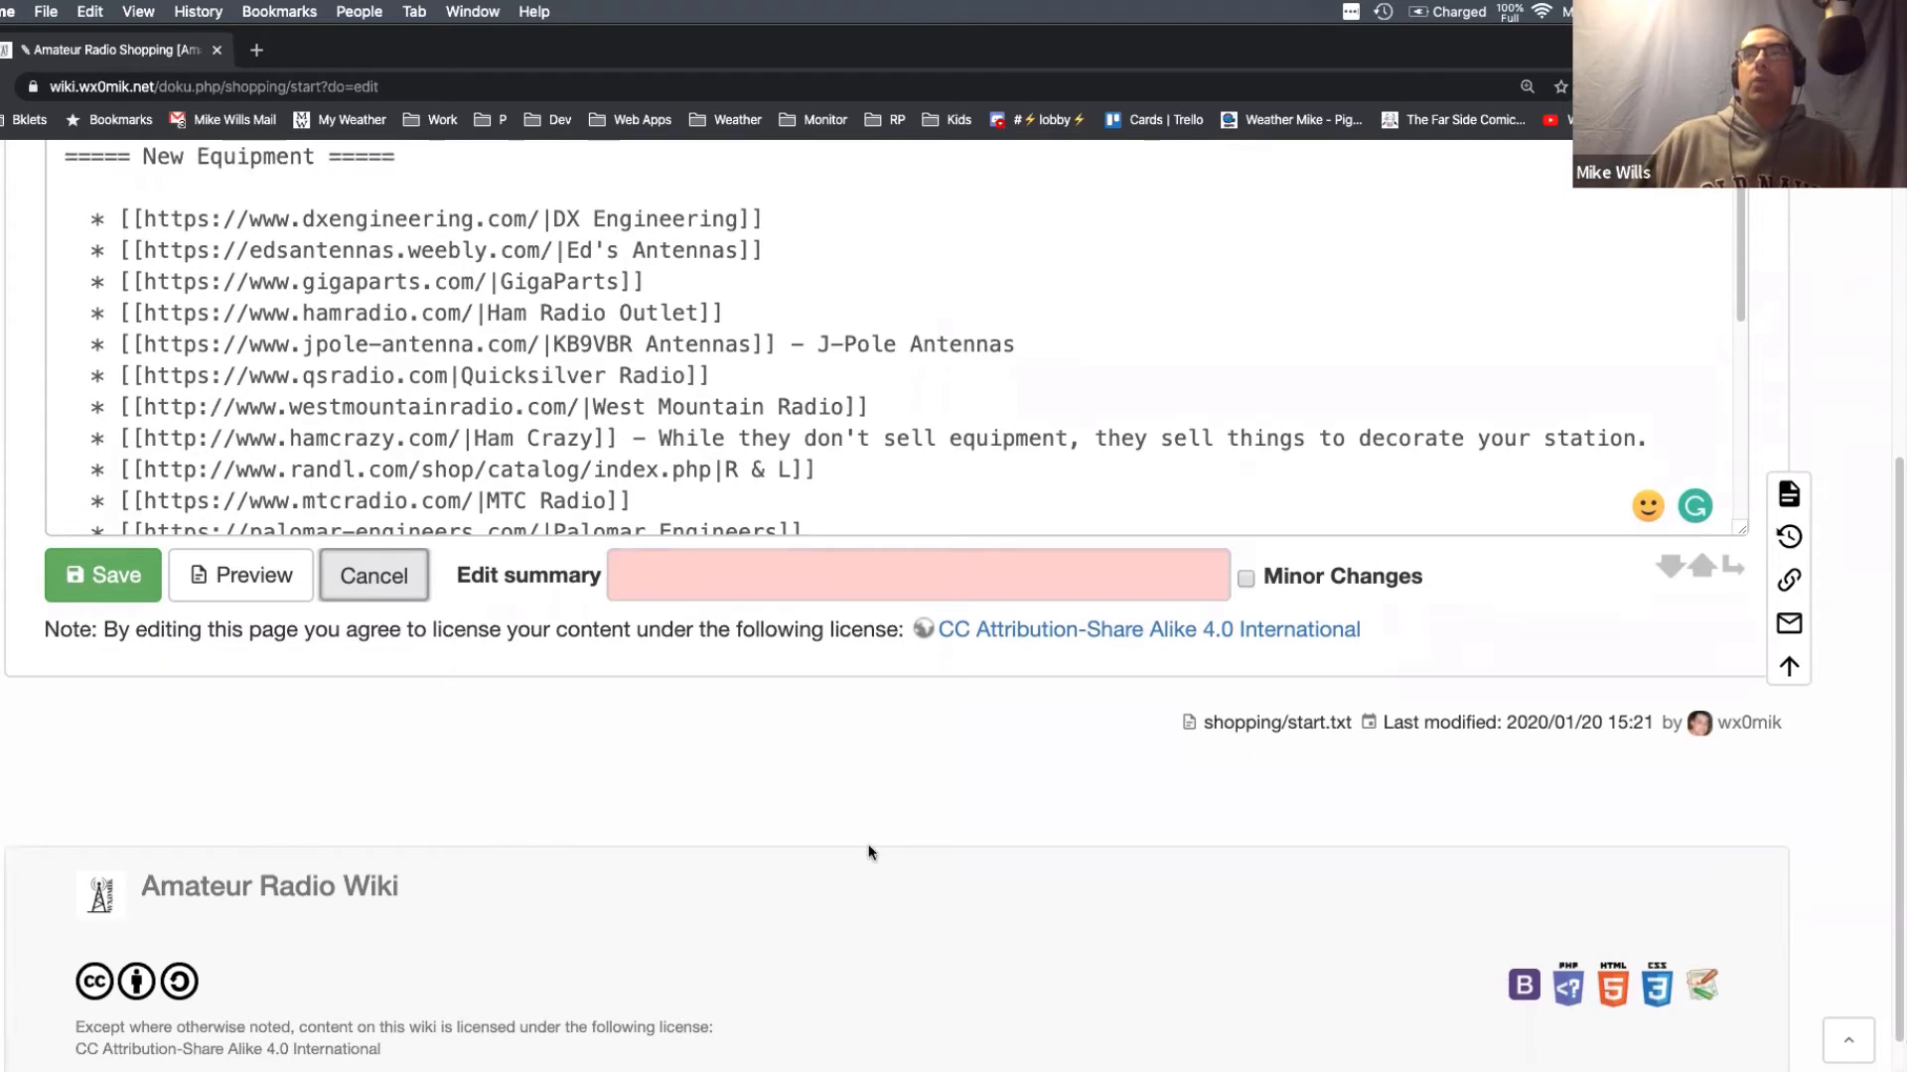
{"action": "left_click_drag", "start_coordinate": [1201, 722], "coordinate": [1353, 725]}
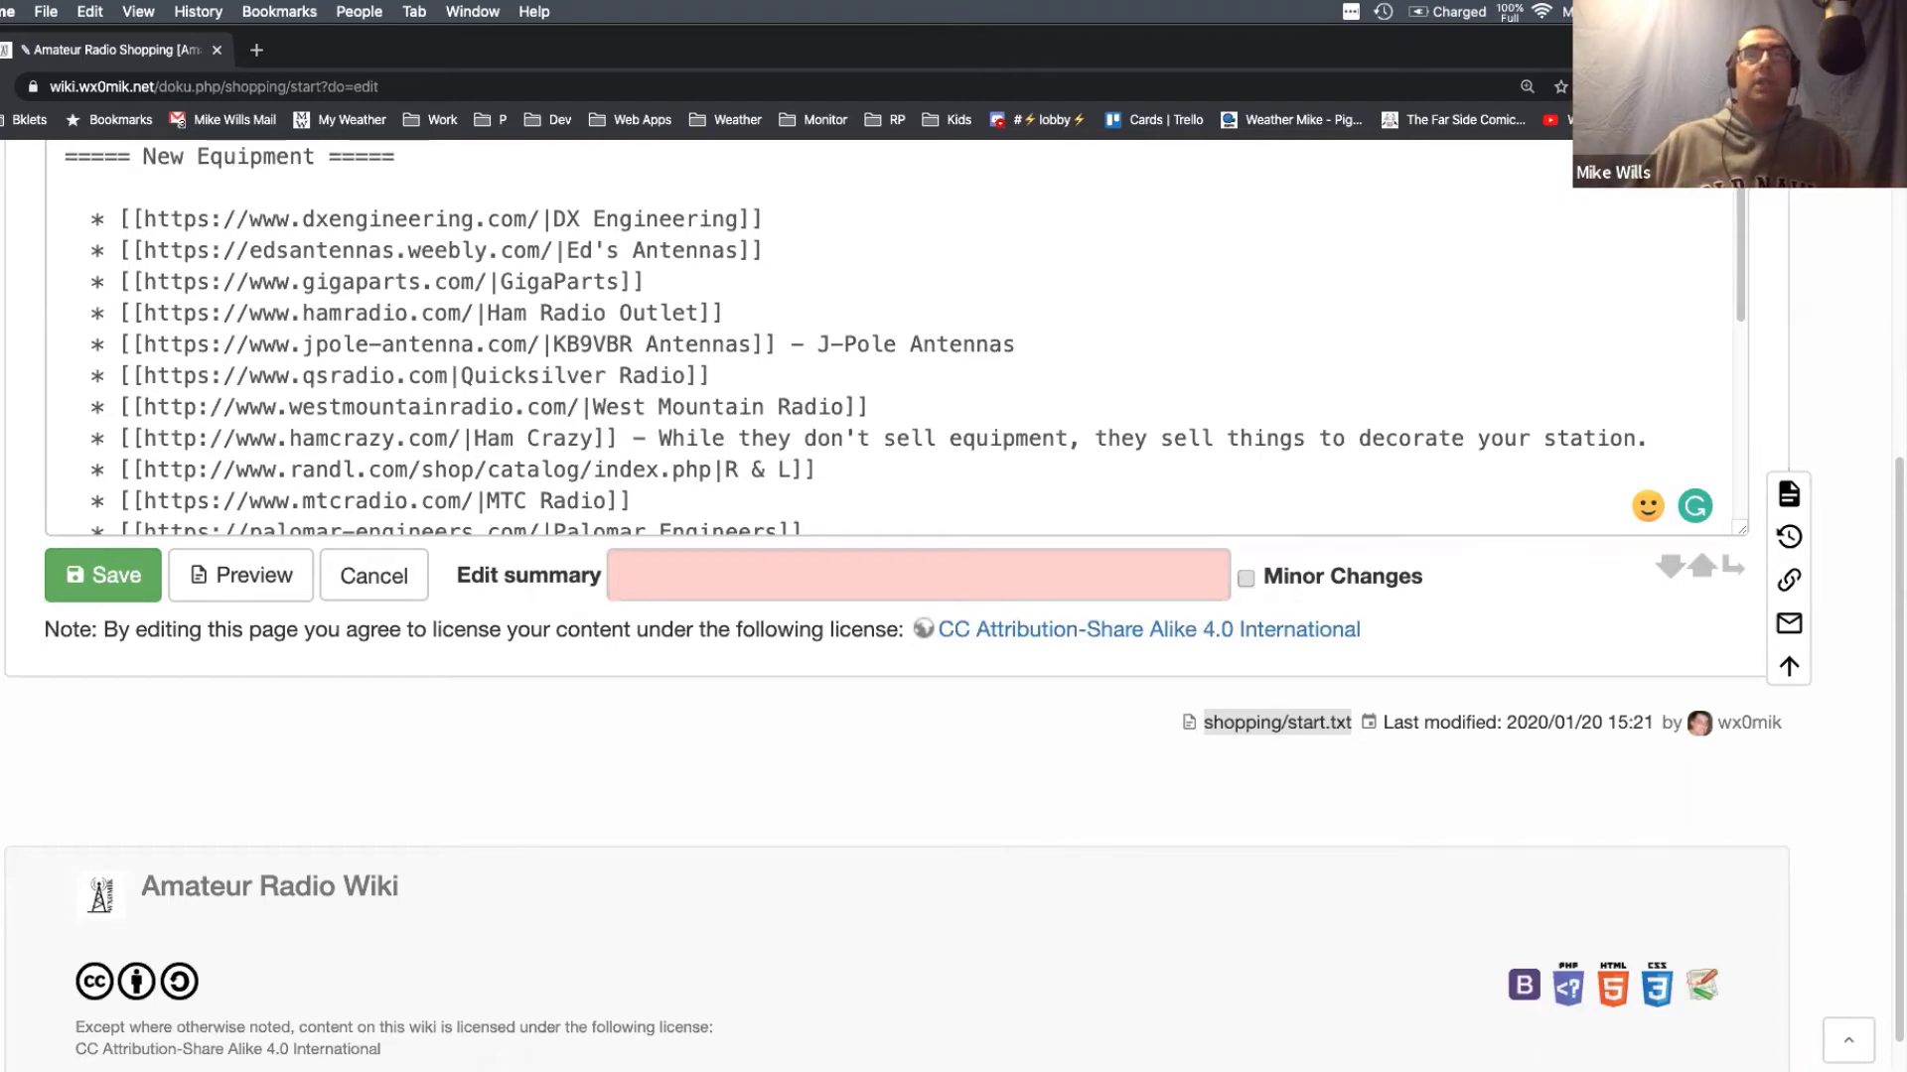
{"action": "scroll", "coordinate": [893, 417], "scroll_direction": "up", "scroll_amount": 3}
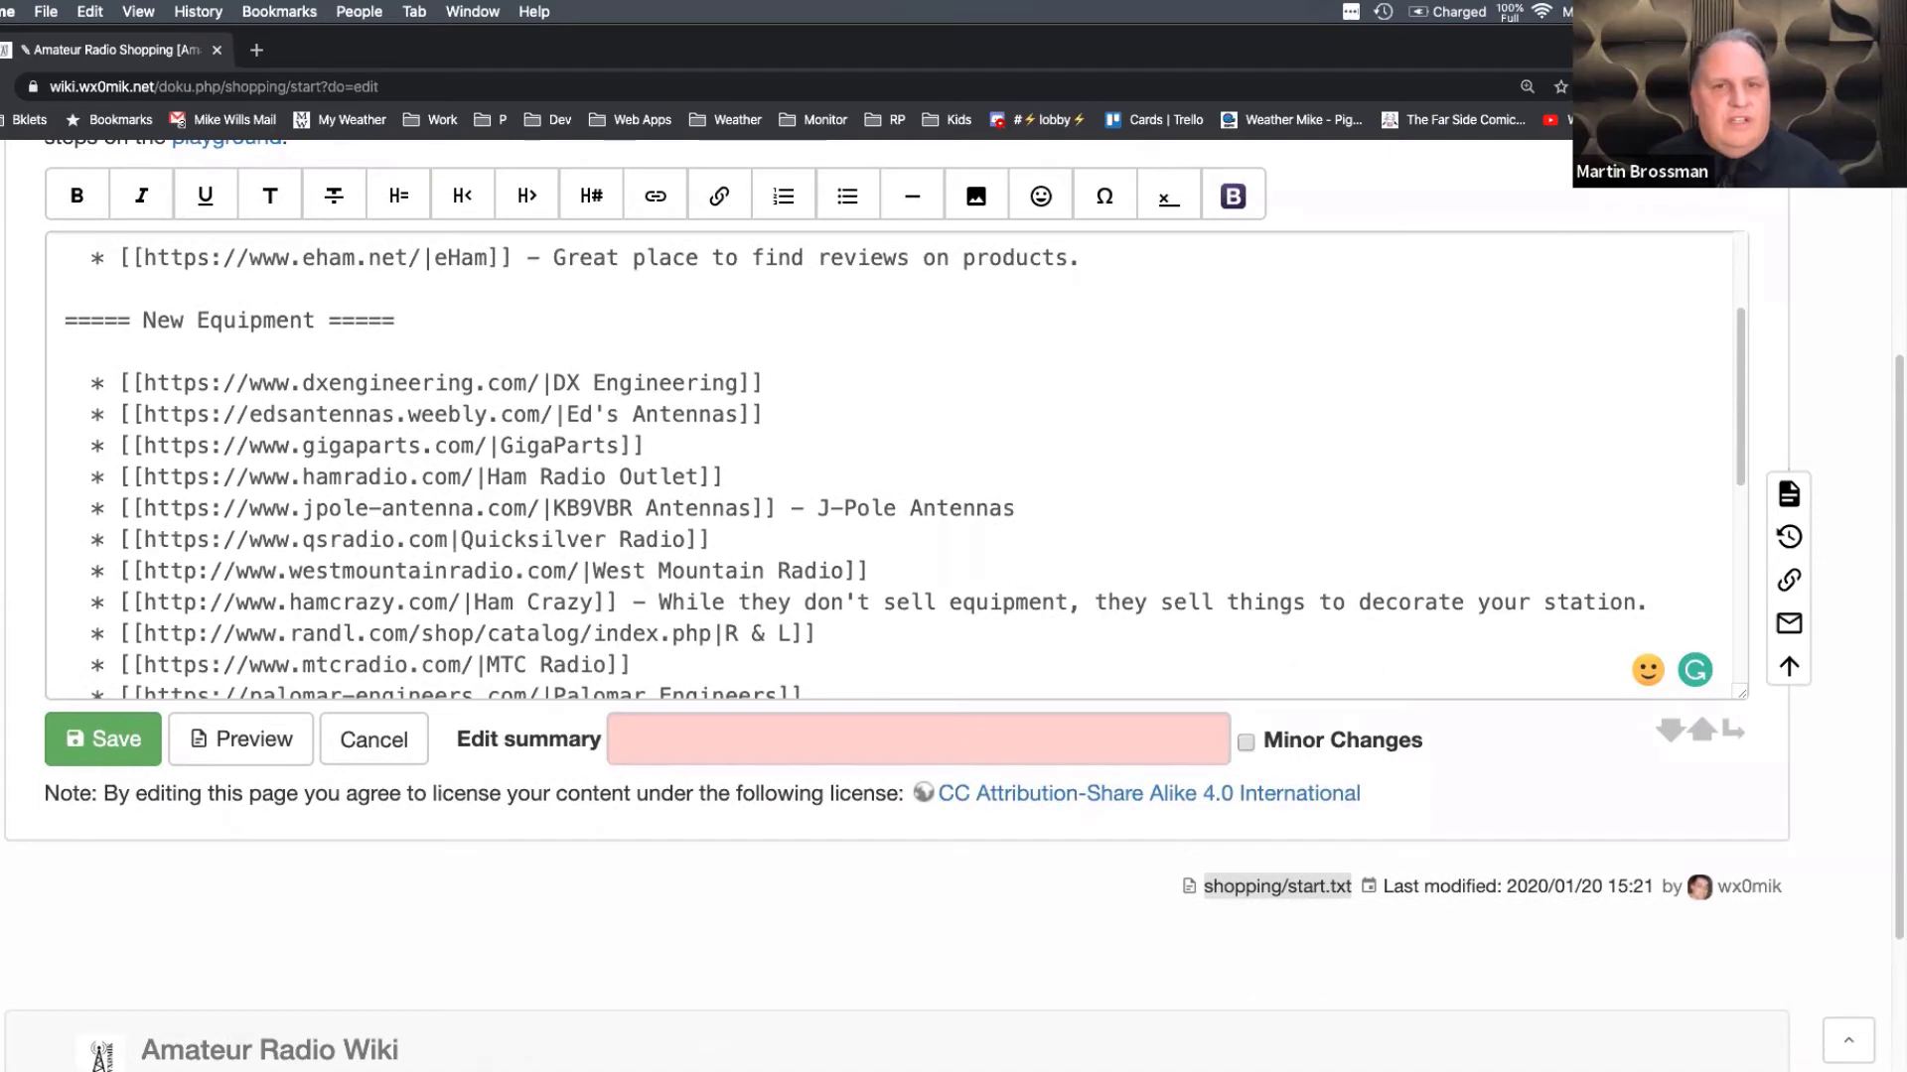
{"action": "scroll", "coordinate": [894, 497], "scroll_direction": "up", "scroll_amount": 2}
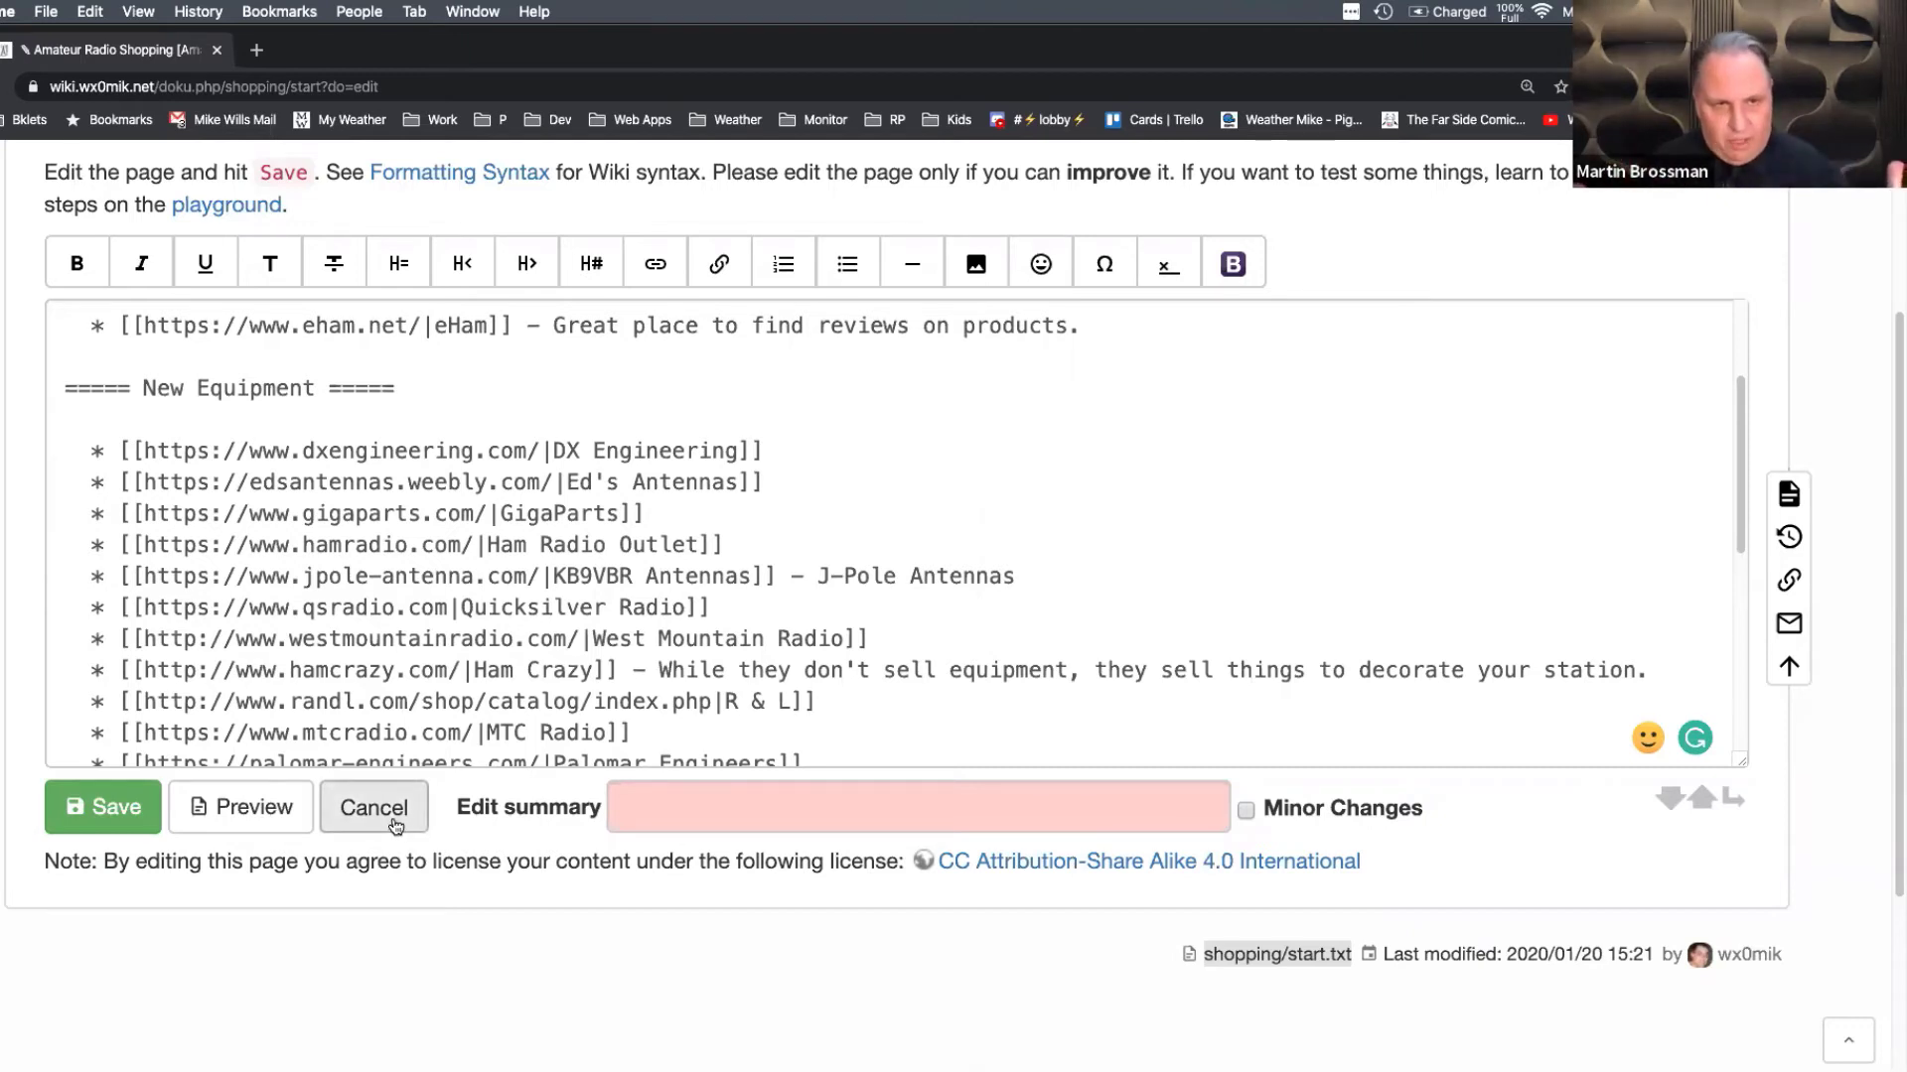
Step: Cancel the Shopping page edit, leave without saving, and open Antenna Topics
{"action": "left_click", "coordinate": [393, 822]}
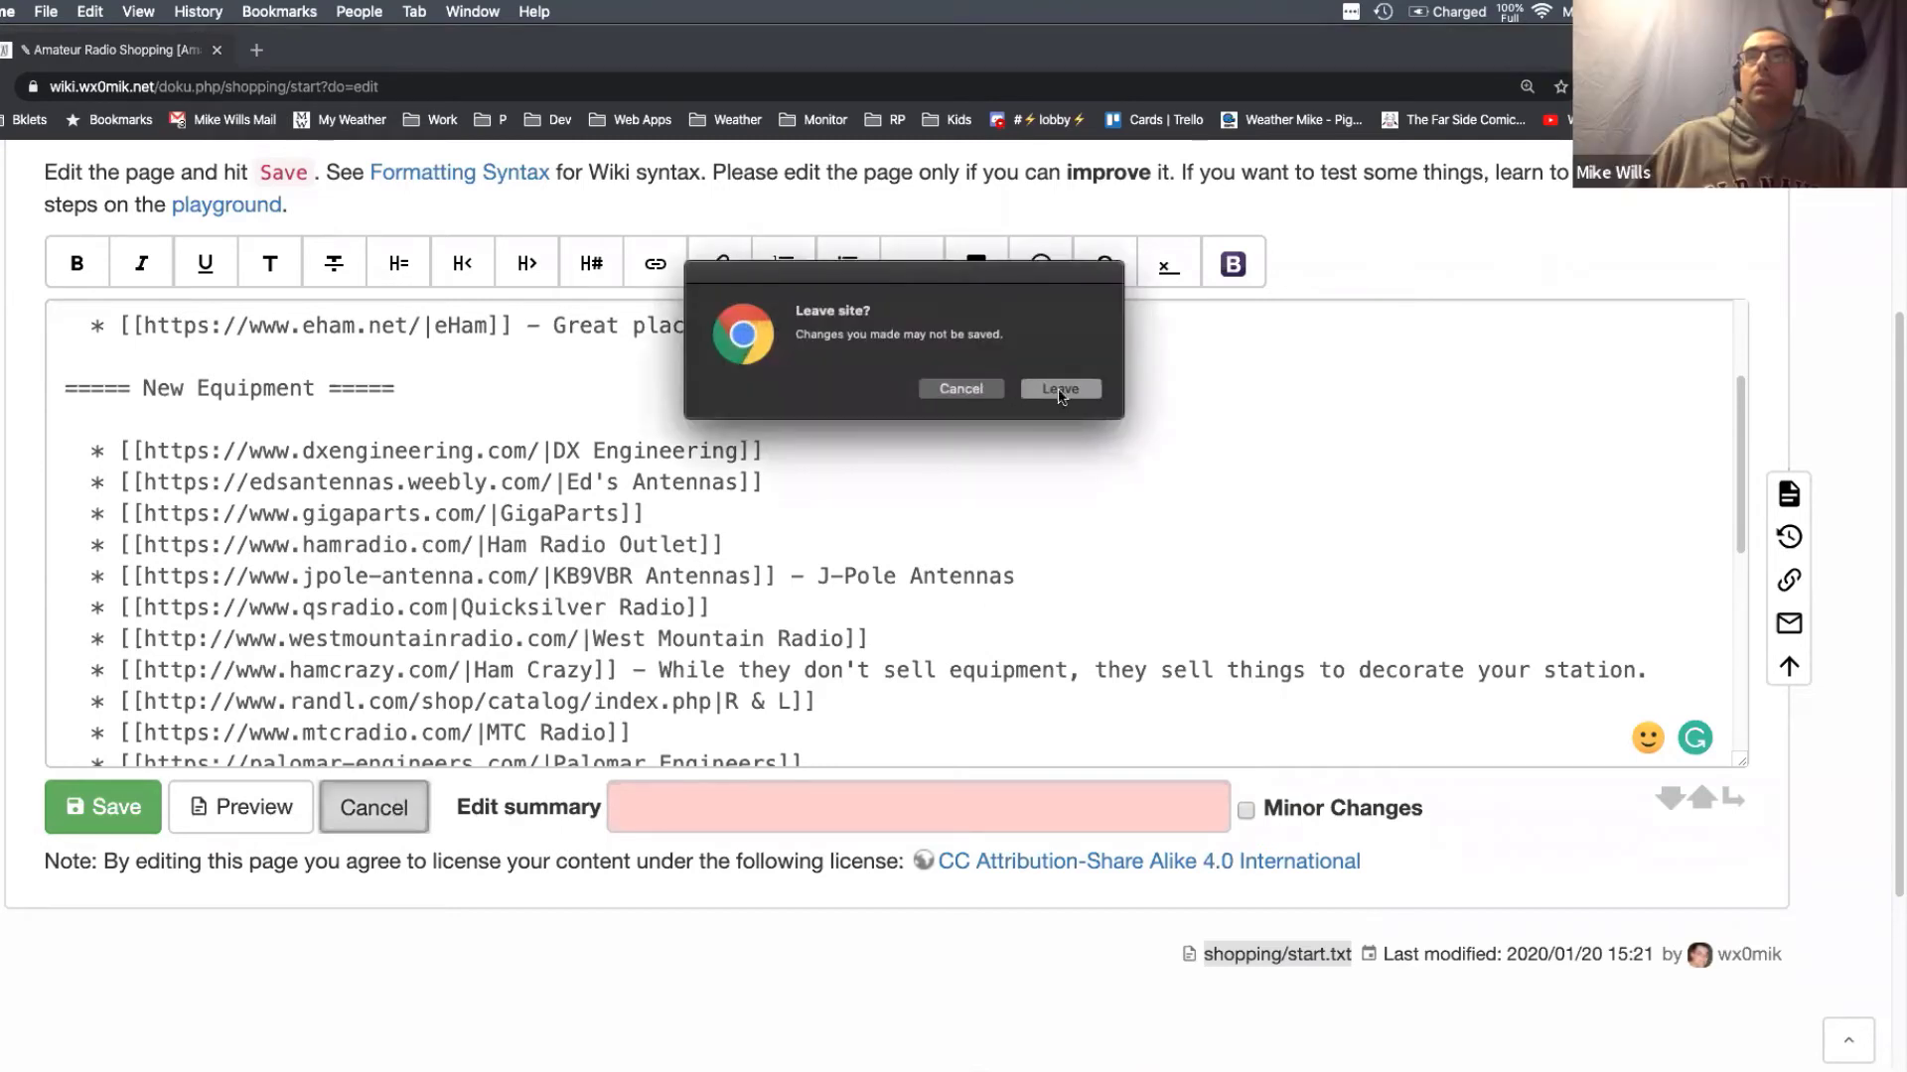
{"action": "left_click", "coordinate": [1061, 390]}
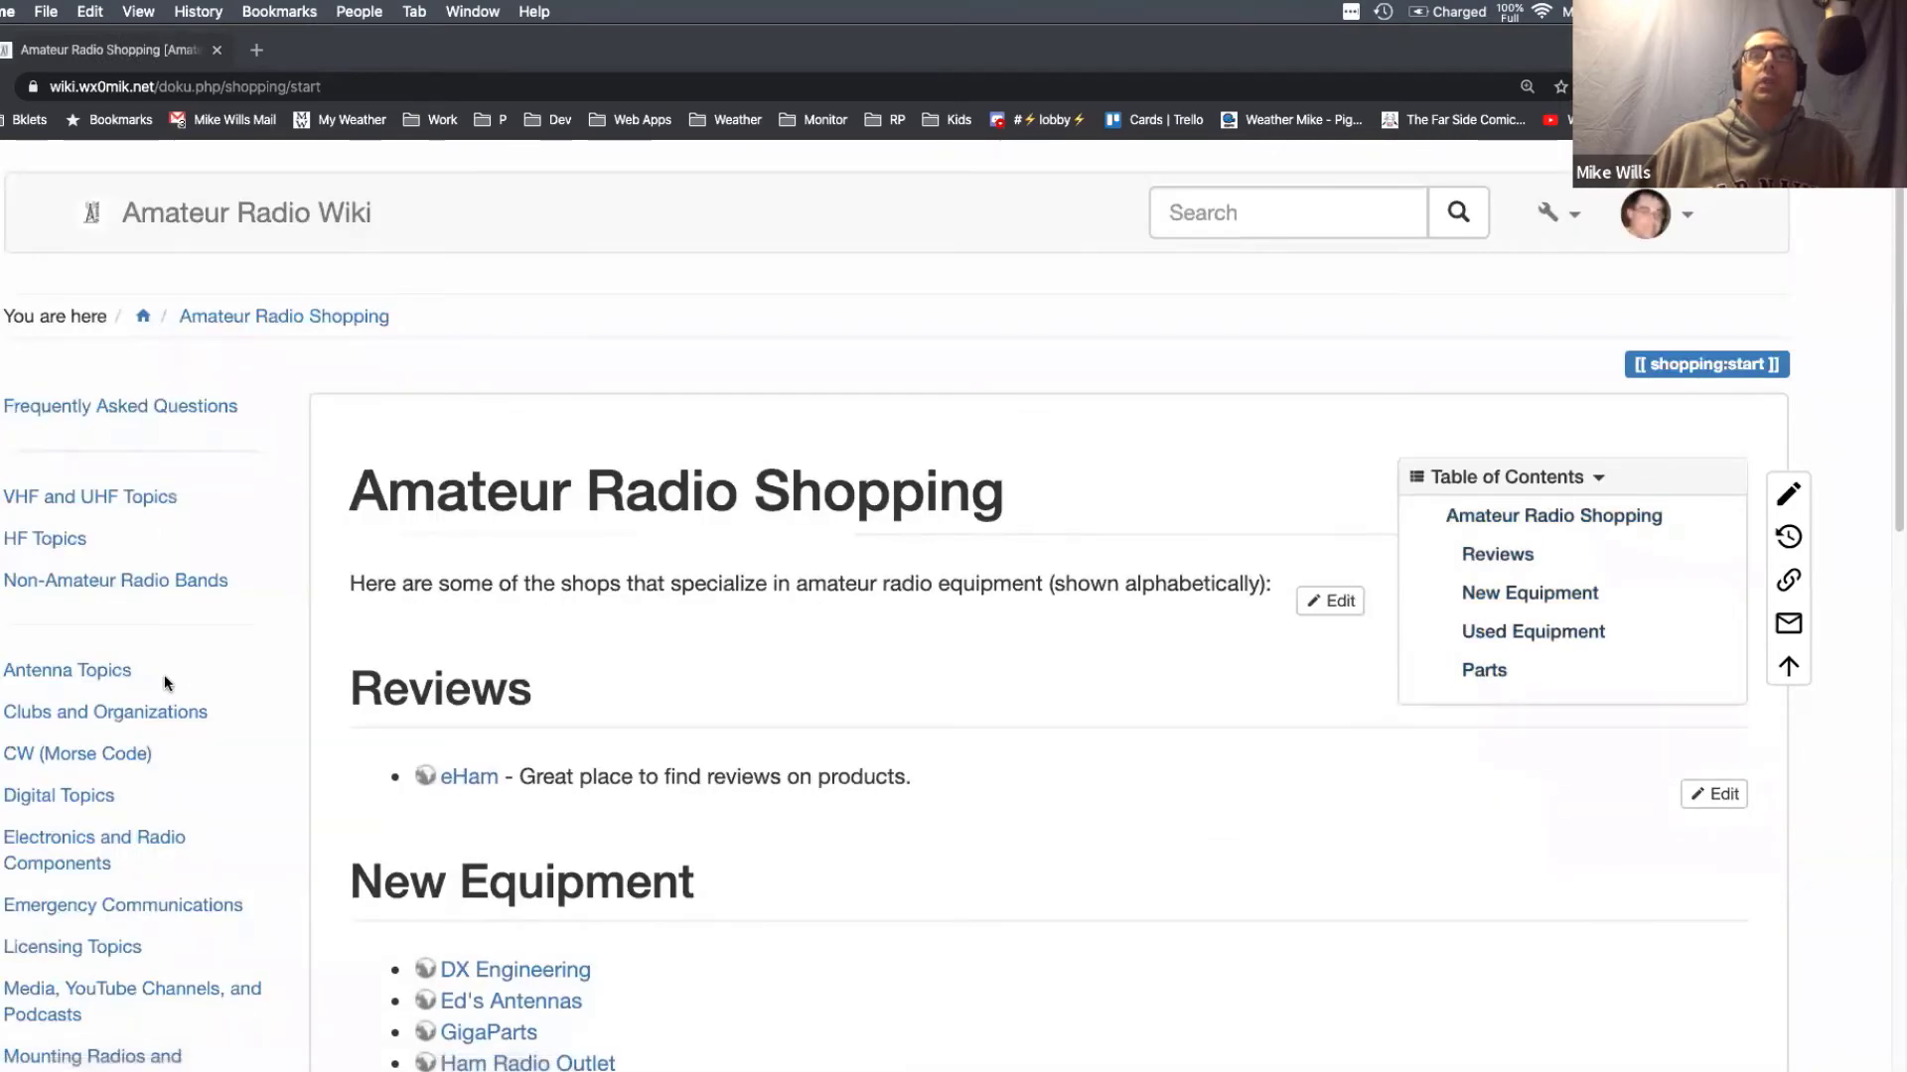
{"action": "left_click", "coordinate": [234, 647]}
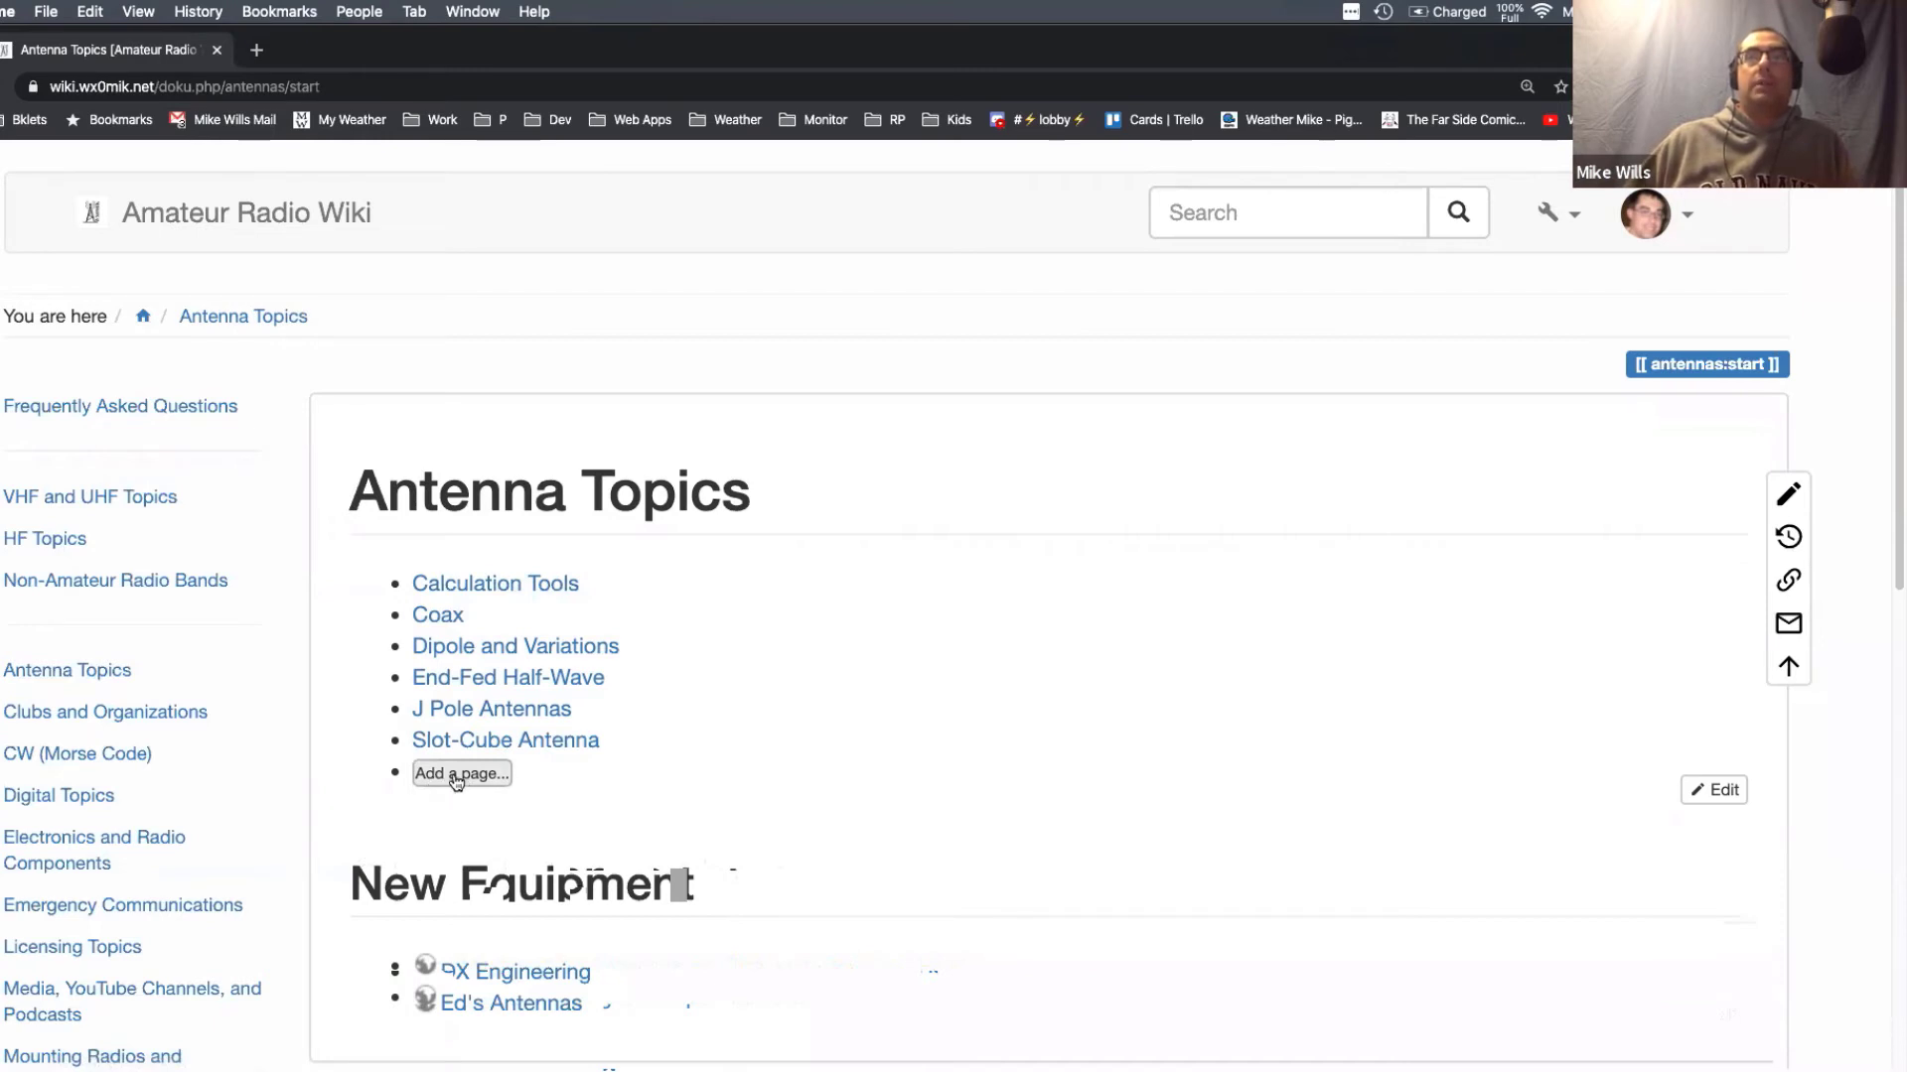
Step: Add a new page named 'random wire' under antennas and open it for editing
{"action": "left_click", "coordinate": [457, 781]}
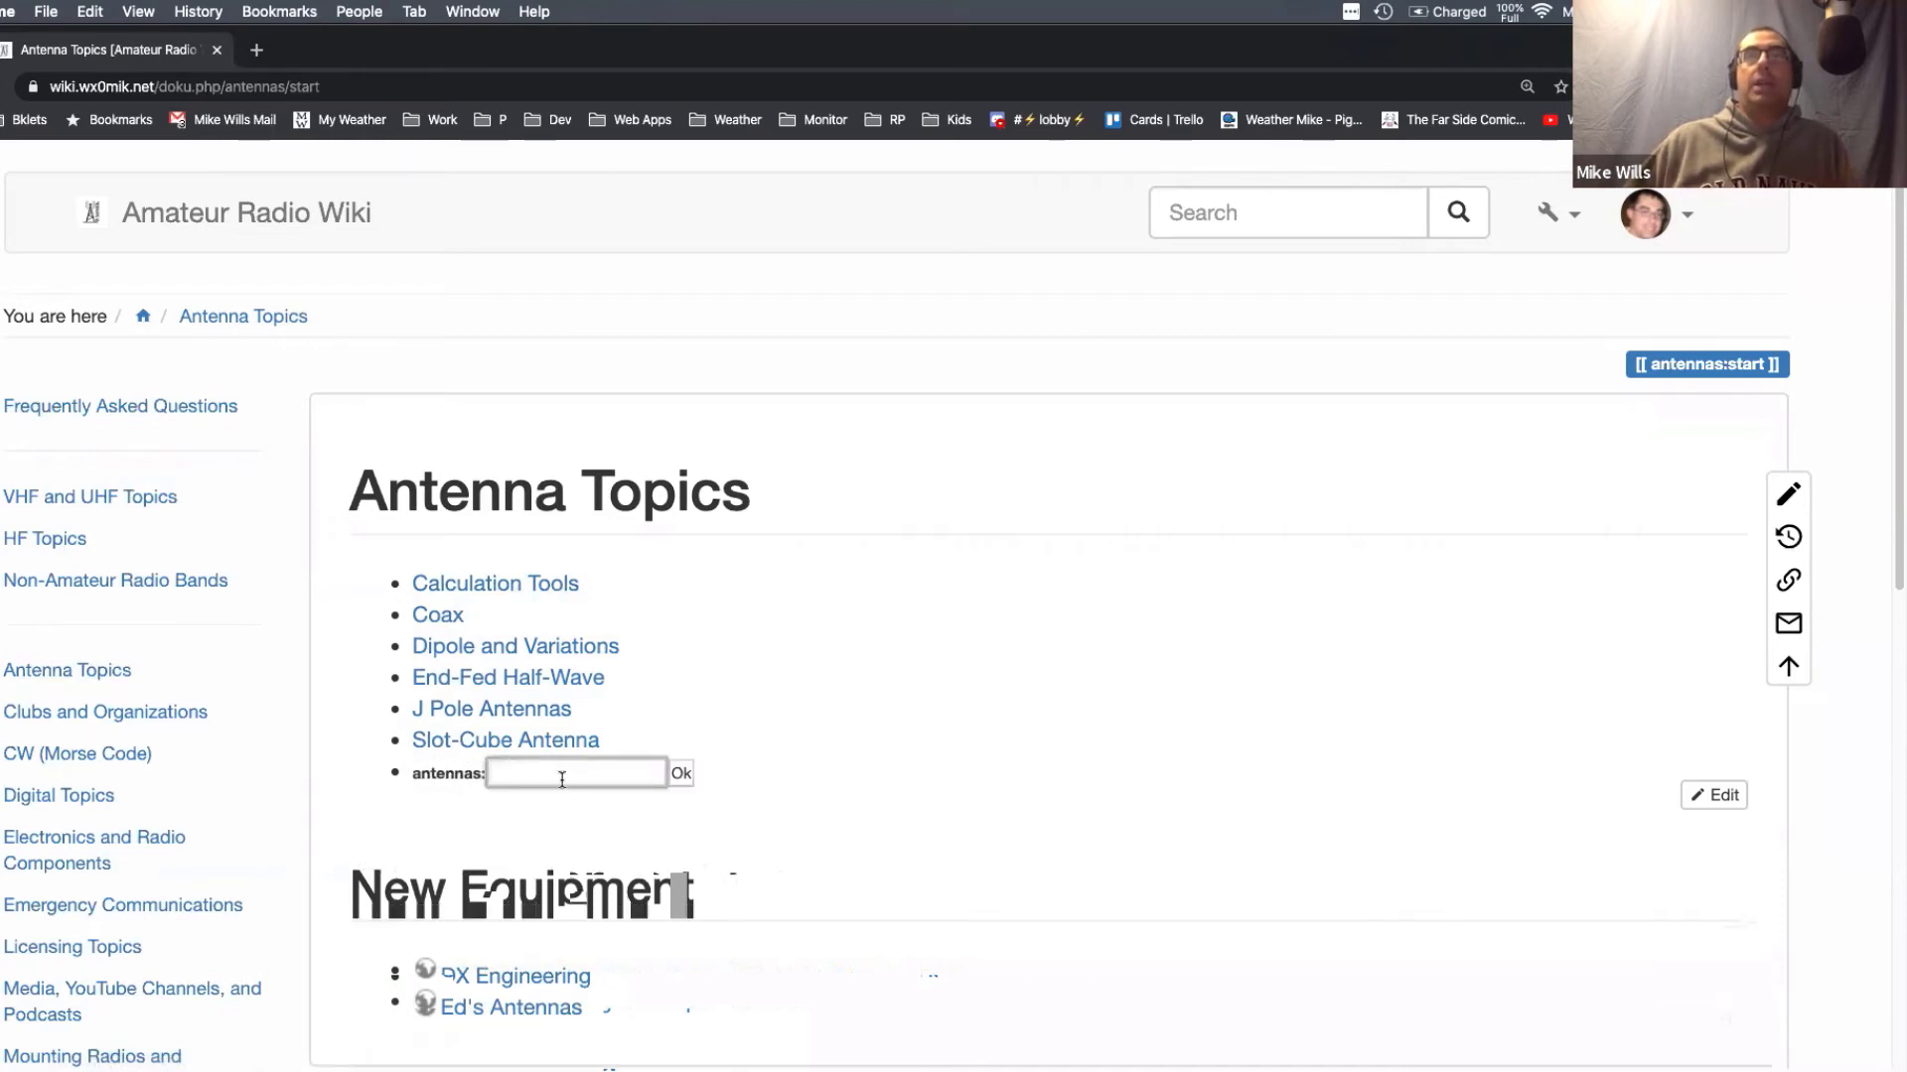
{"action": "type", "text": "rander"}
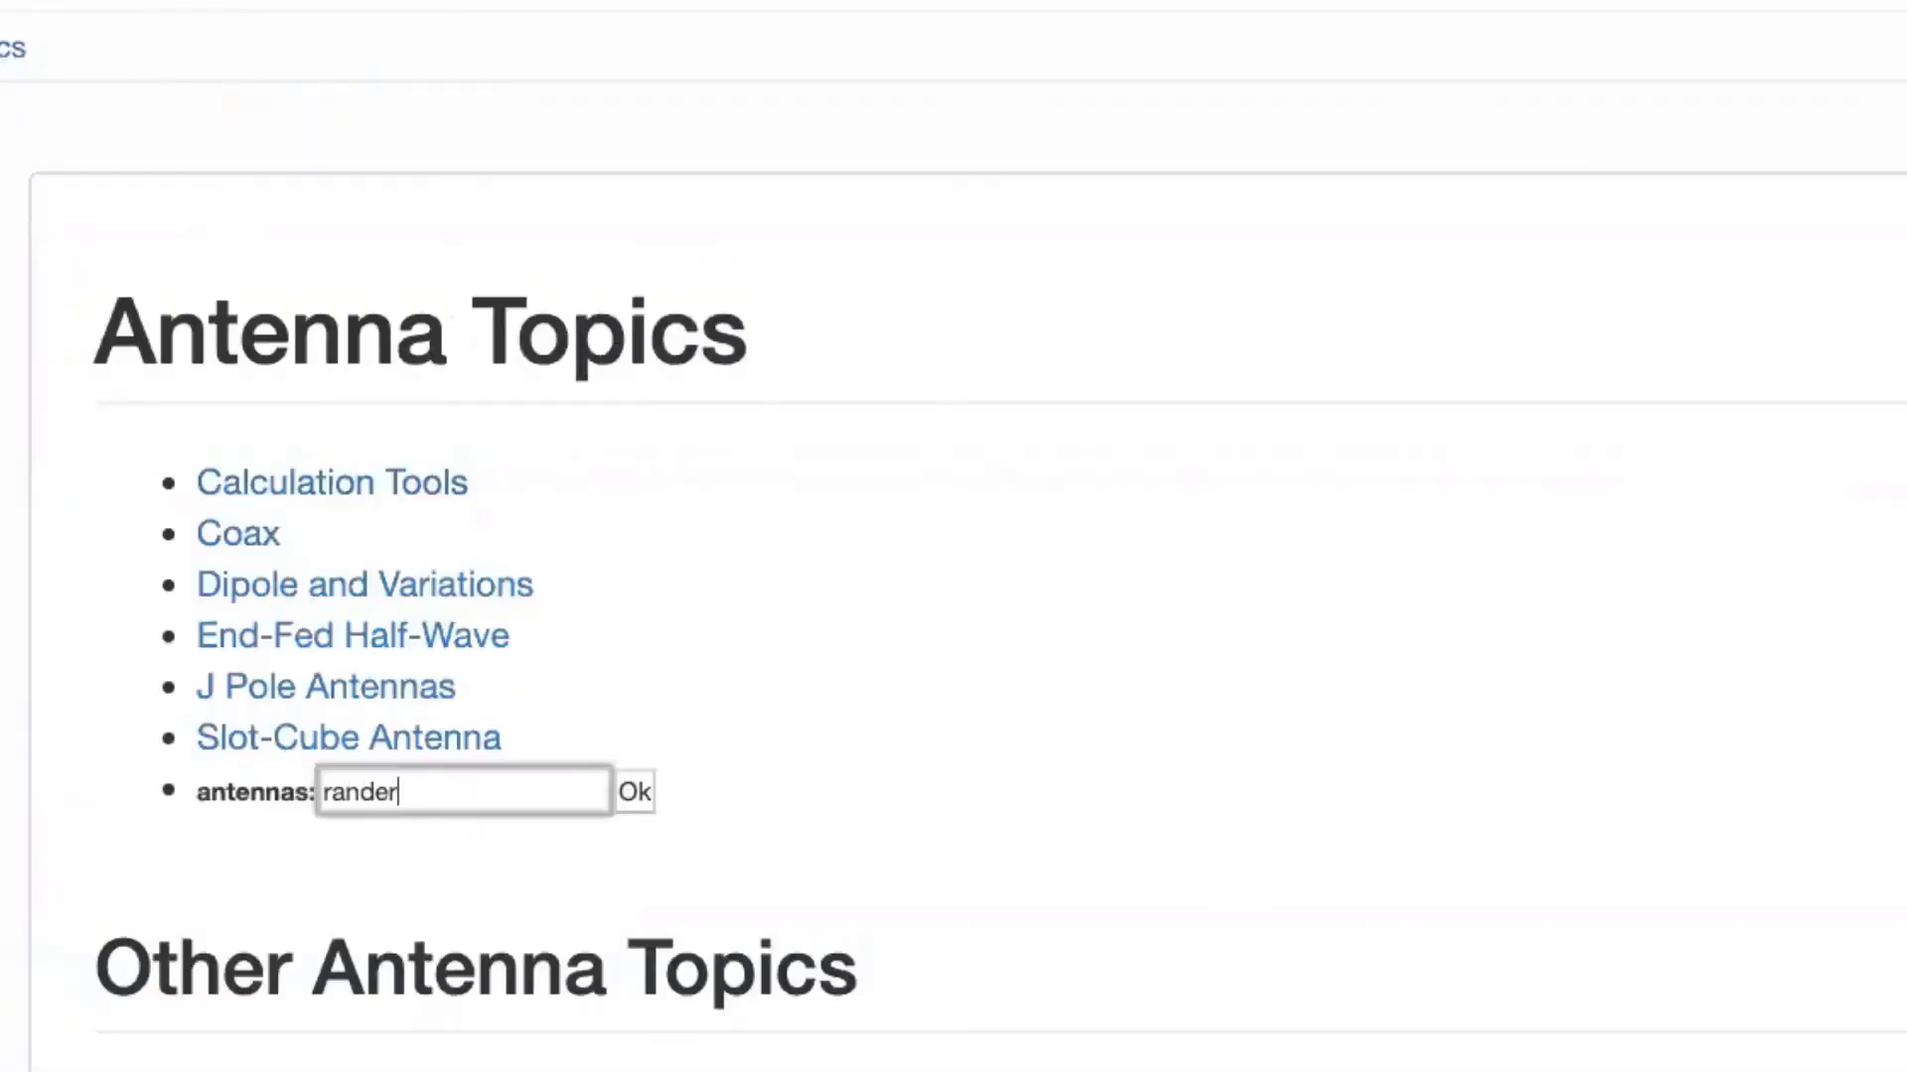
{"action": "key", "text": "BackSpace"}
{"action": "key", "text": "BackSpace"}
{"action": "type", "text": "ome"}
{"action": "key", "text": "BackSpace"}
{"action": "type", "text": "wire"}
{"action": "left_click_drag", "start_coordinate": [494, 791], "coordinate": [268, 796]}
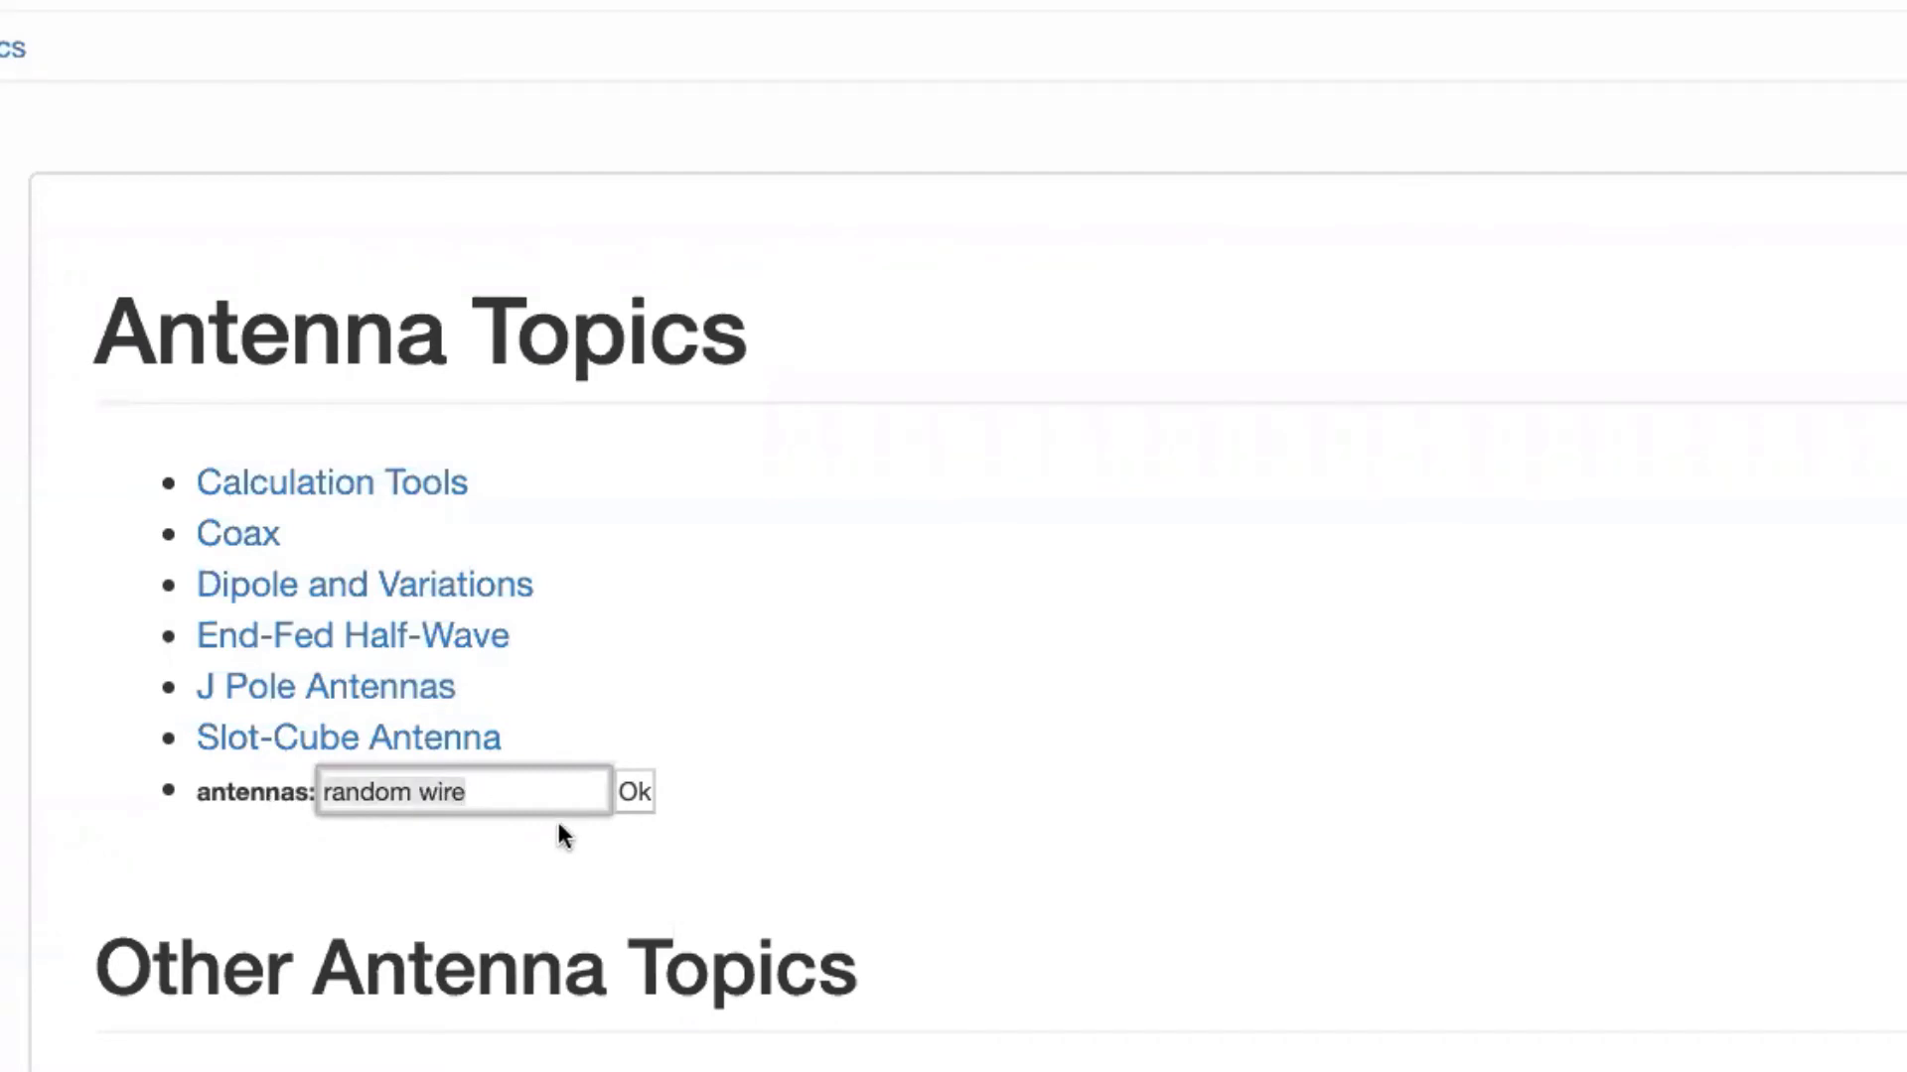
{"action": "left_click", "coordinate": [635, 794]}
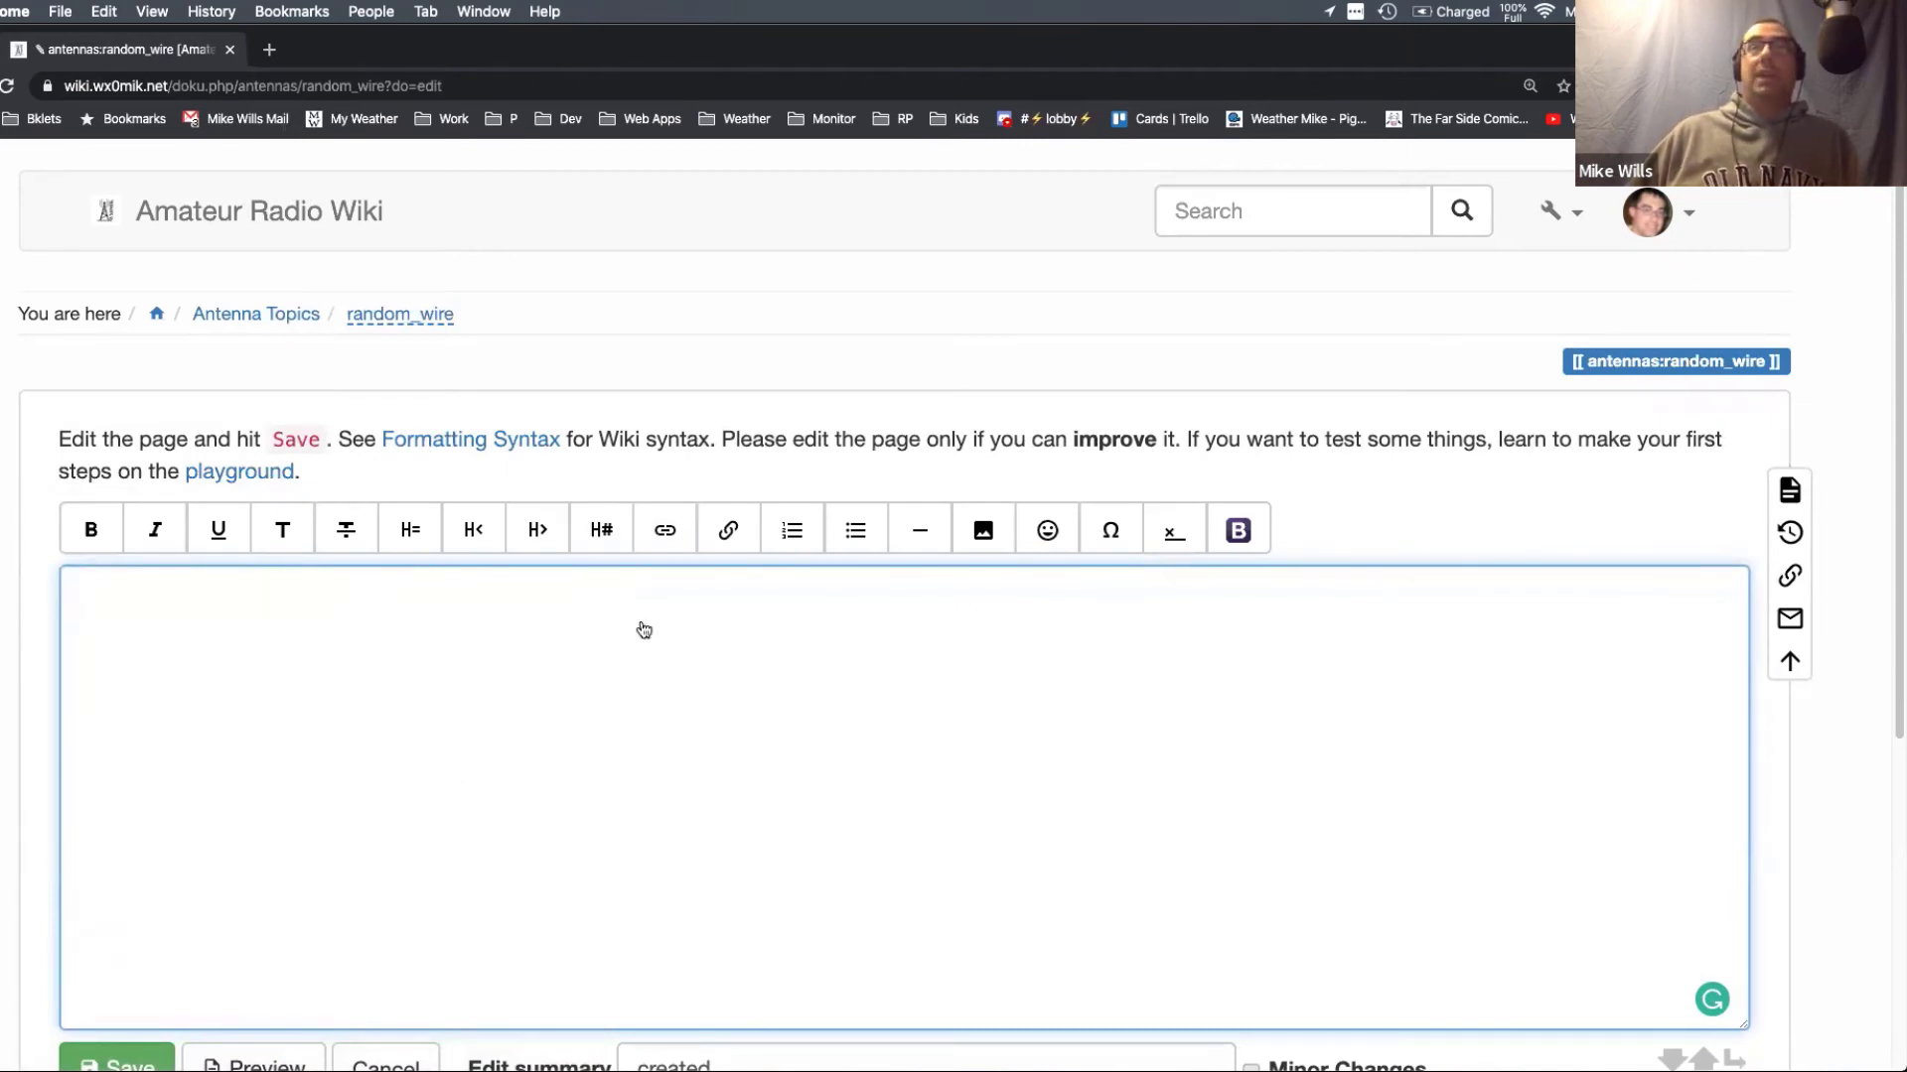
Step: Insert a level-1 headline reading 'Random Wire Antenna' at the top of the new page
{"action": "left_click", "coordinate": [596, 541]}
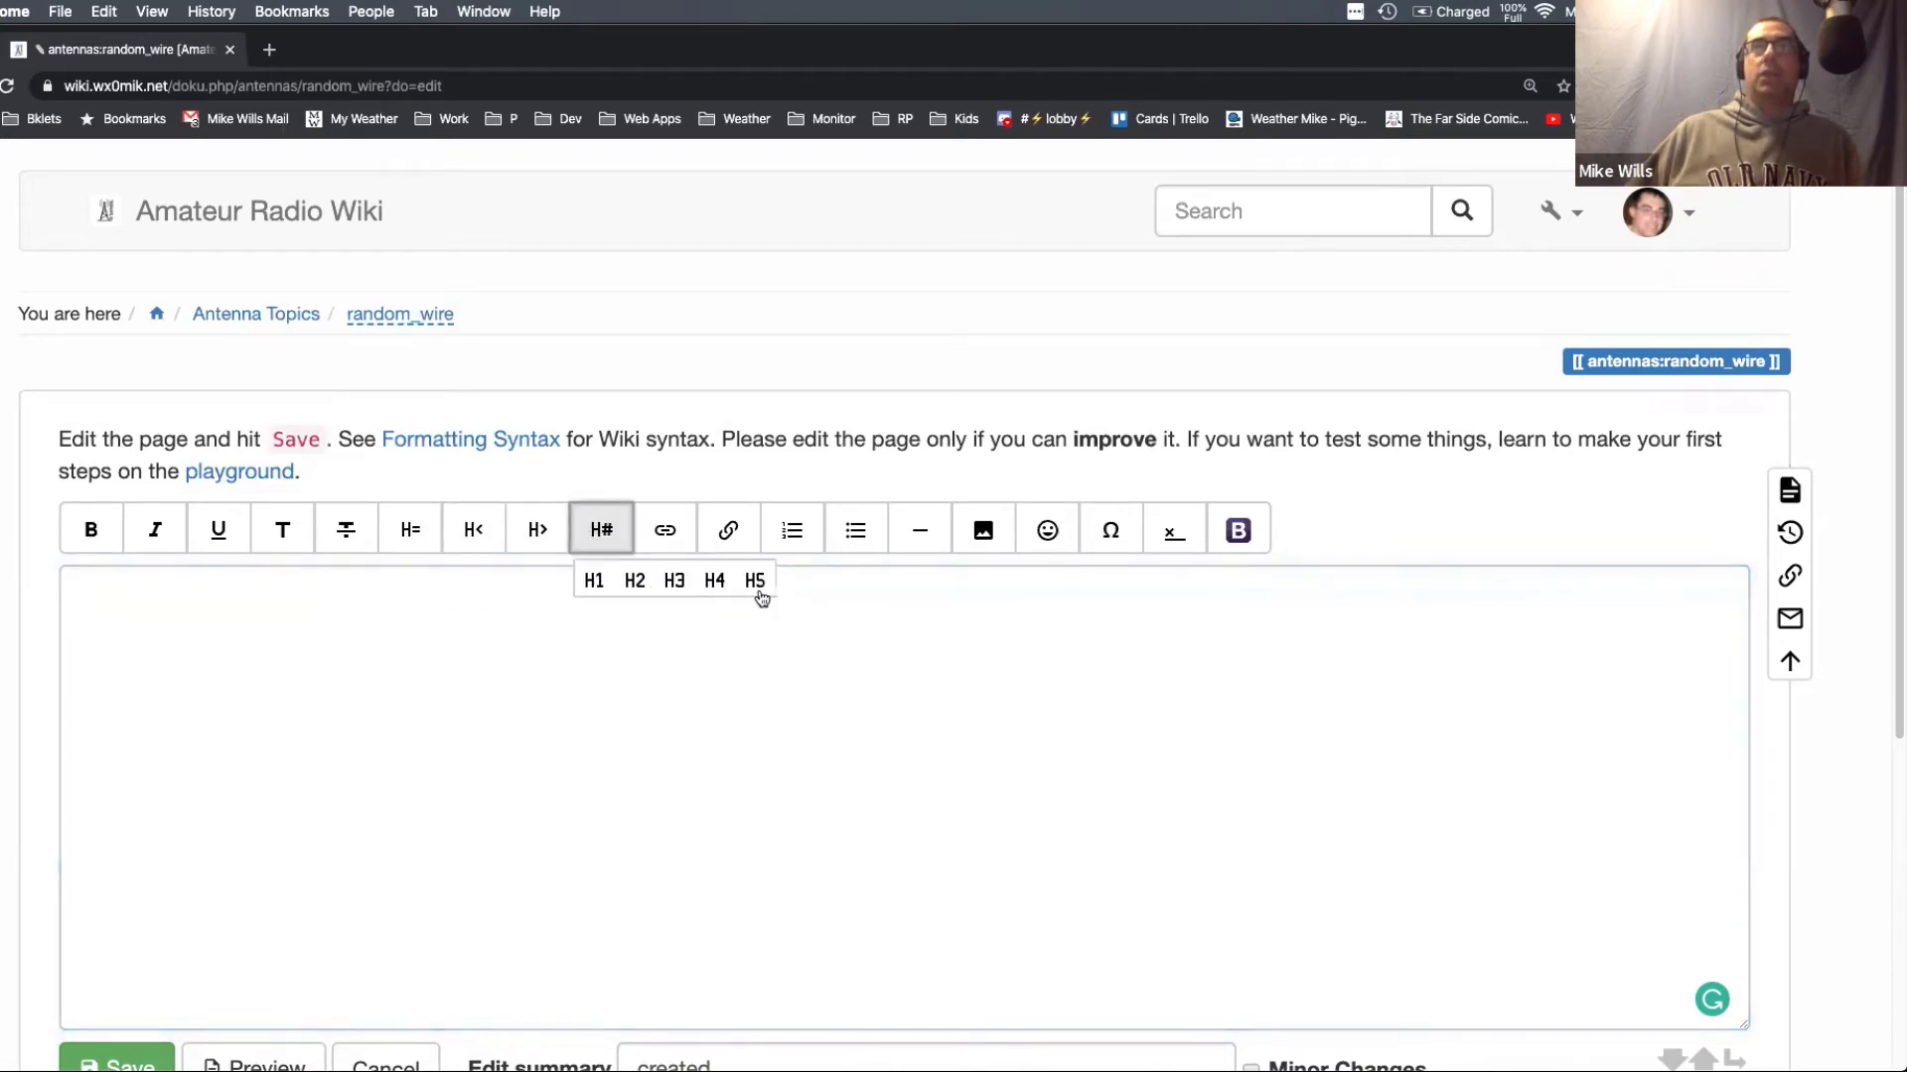
{"action": "left_click", "coordinate": [596, 585]}
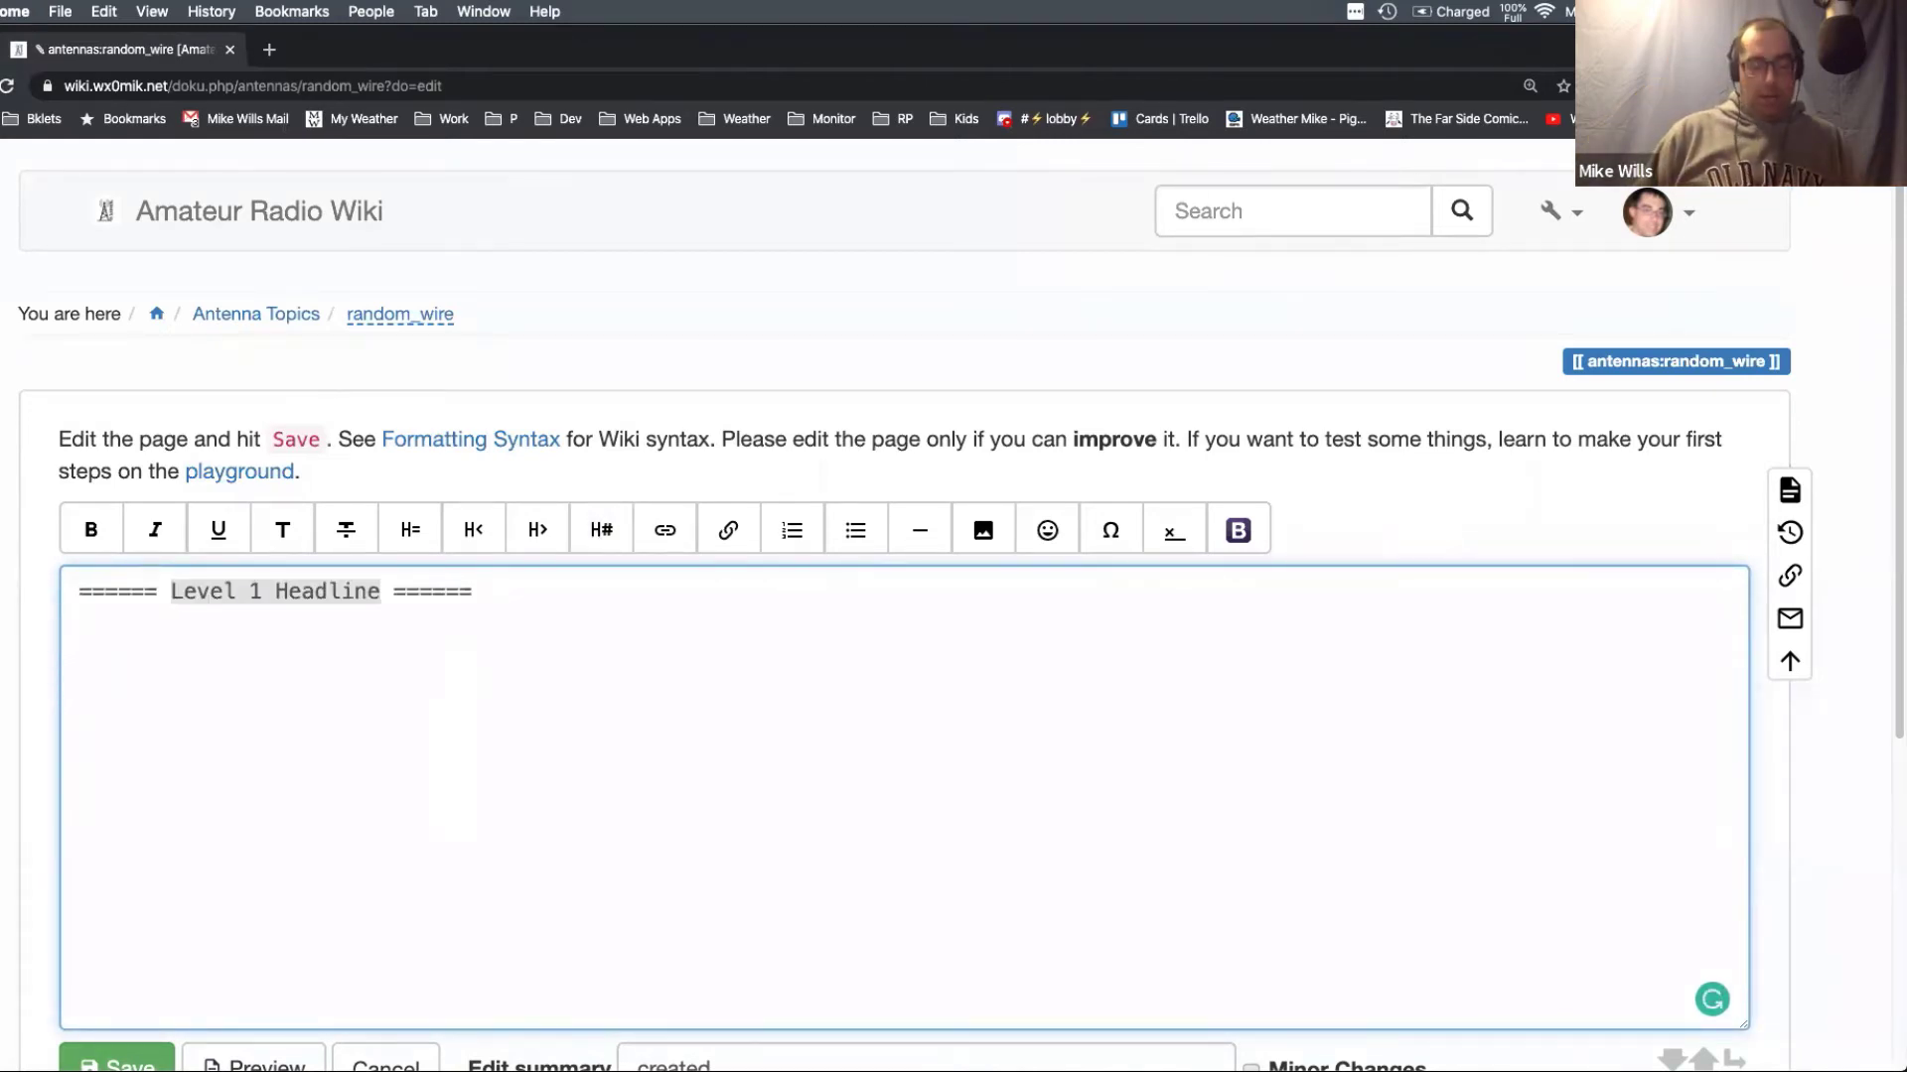
{"action": "type", "text": "Off"}
{"action": "key", "text": "BackSpace"}
{"action": "key", "text": "BackSpace"}
{"action": "key", "text": "BackSpace"}
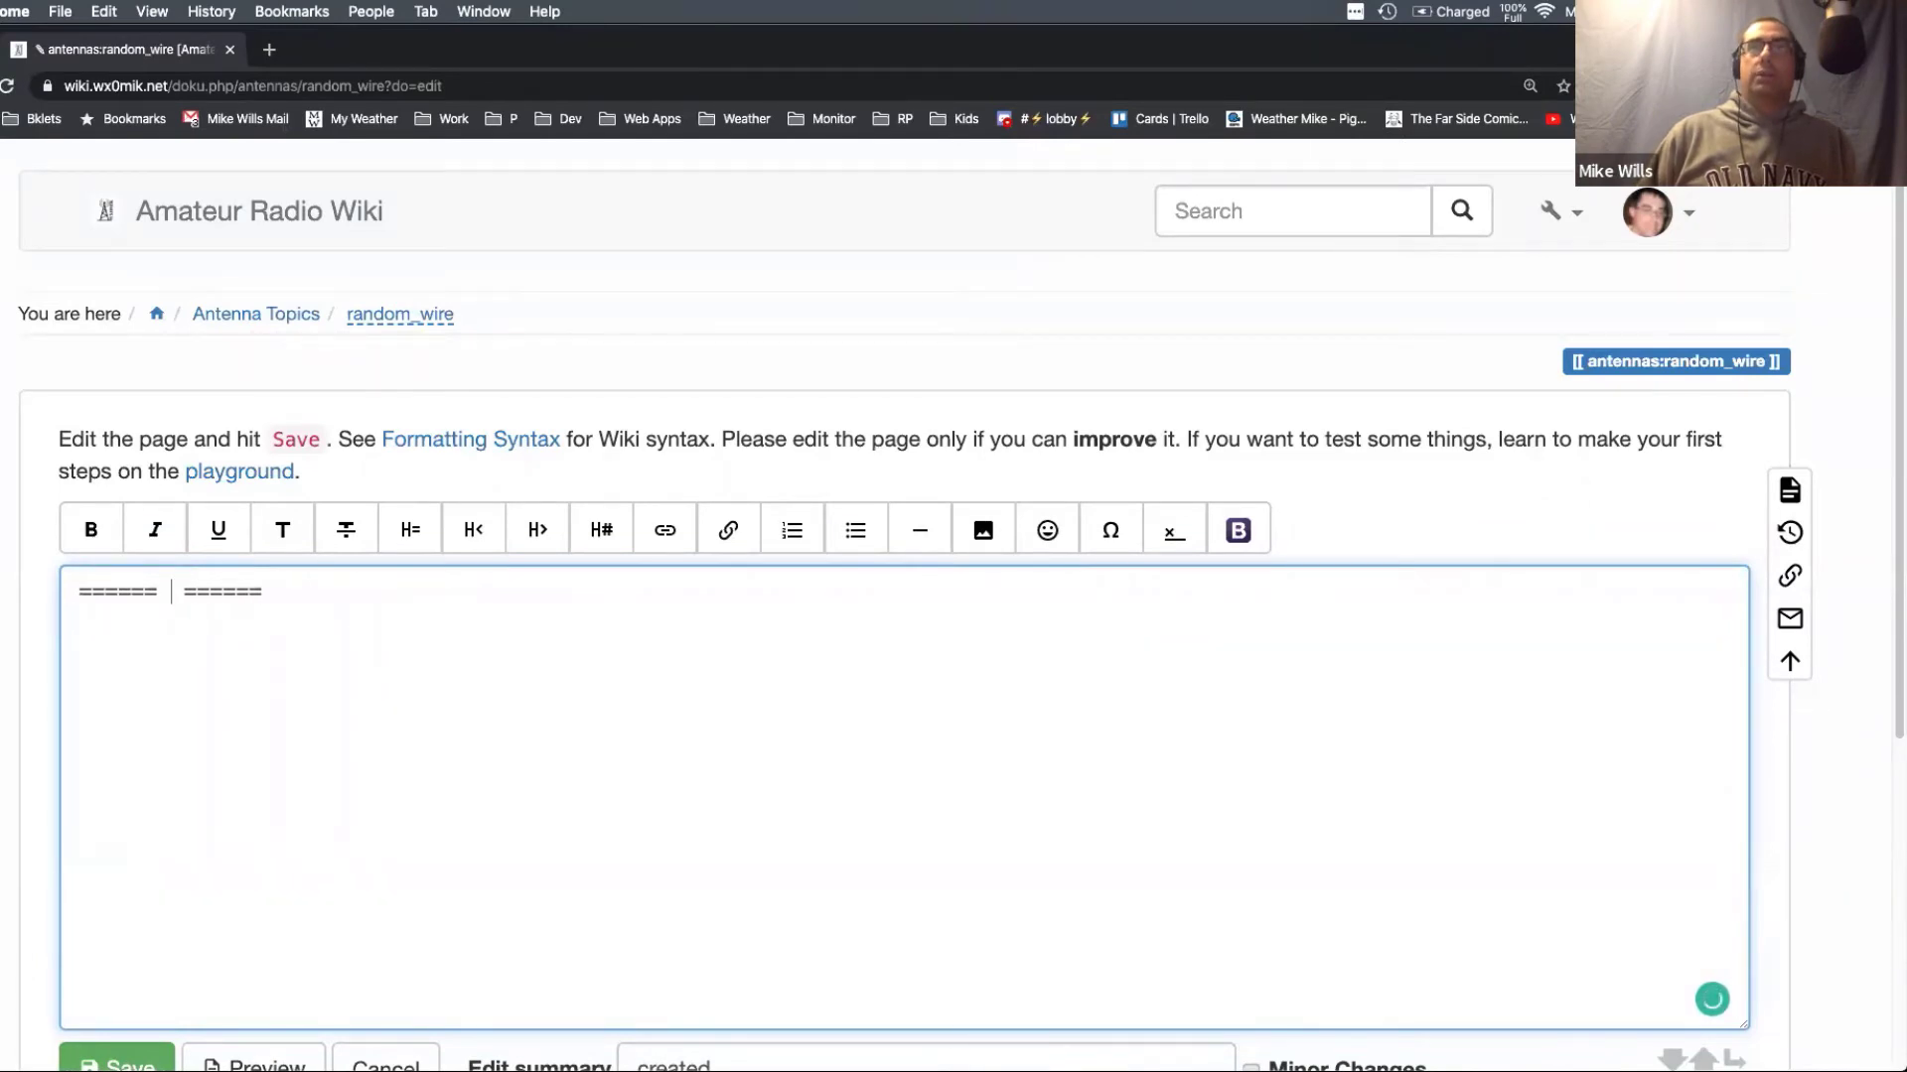
{"action": "type", "text": "Random W"}
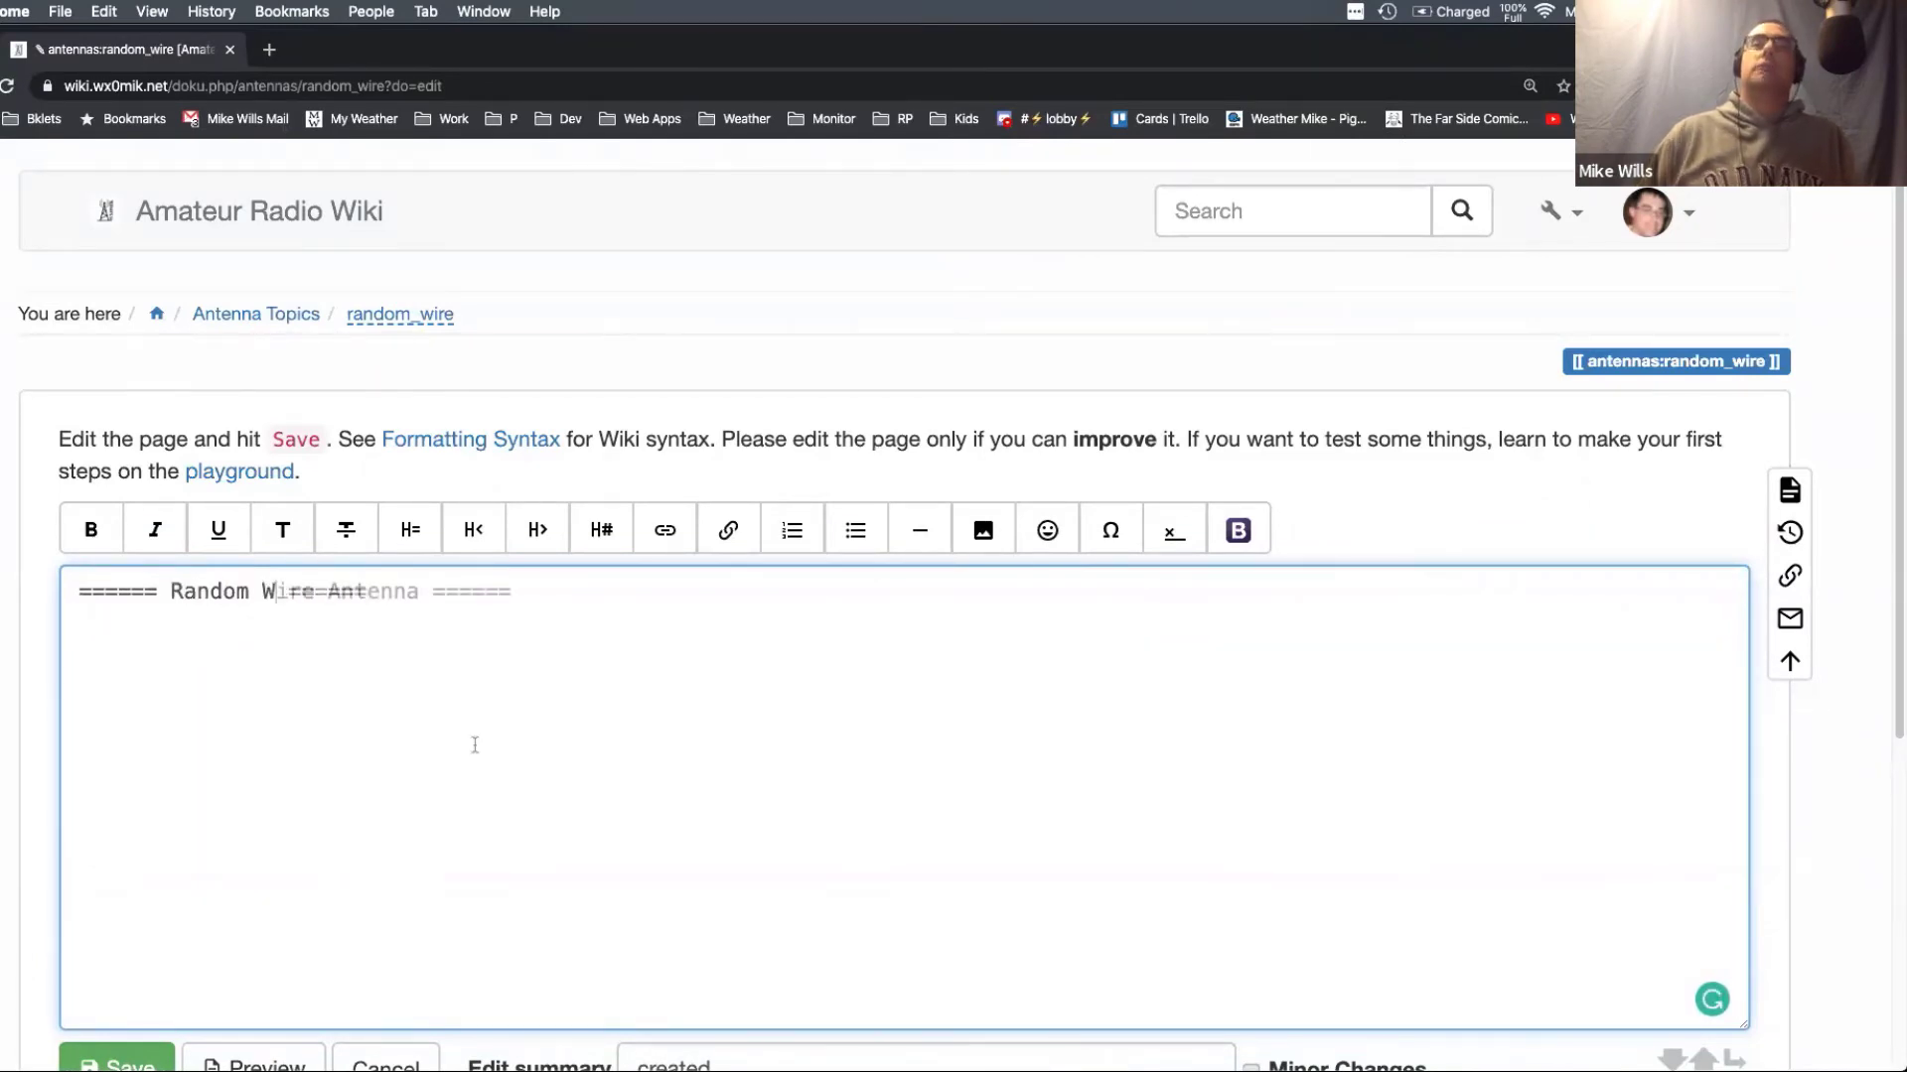
{"action": "type", "text": "ire Antenna"}
{"action": "key", "text": "Down"}
{"action": "key", "text": "Down"}
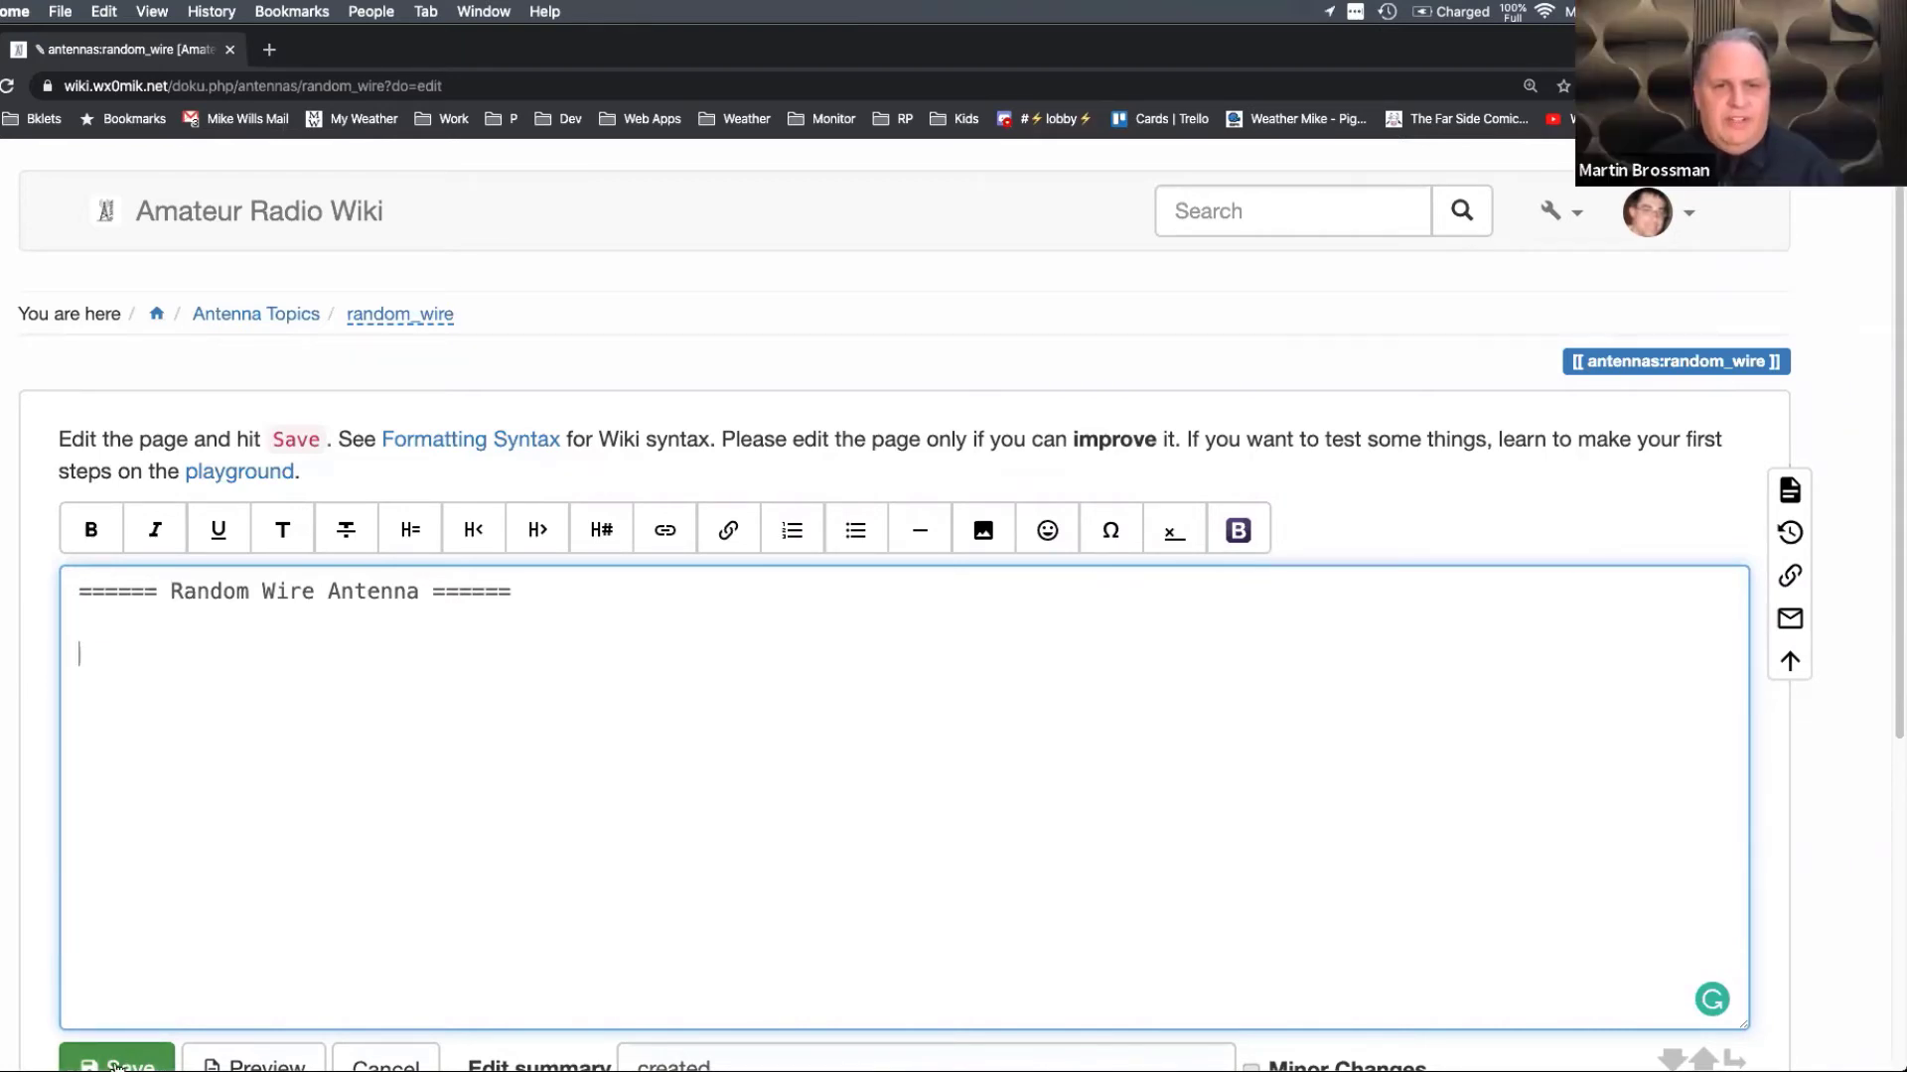
{"action": "scroll", "coordinate": [497, 834], "scroll_direction": "down", "scroll_amount": 1}
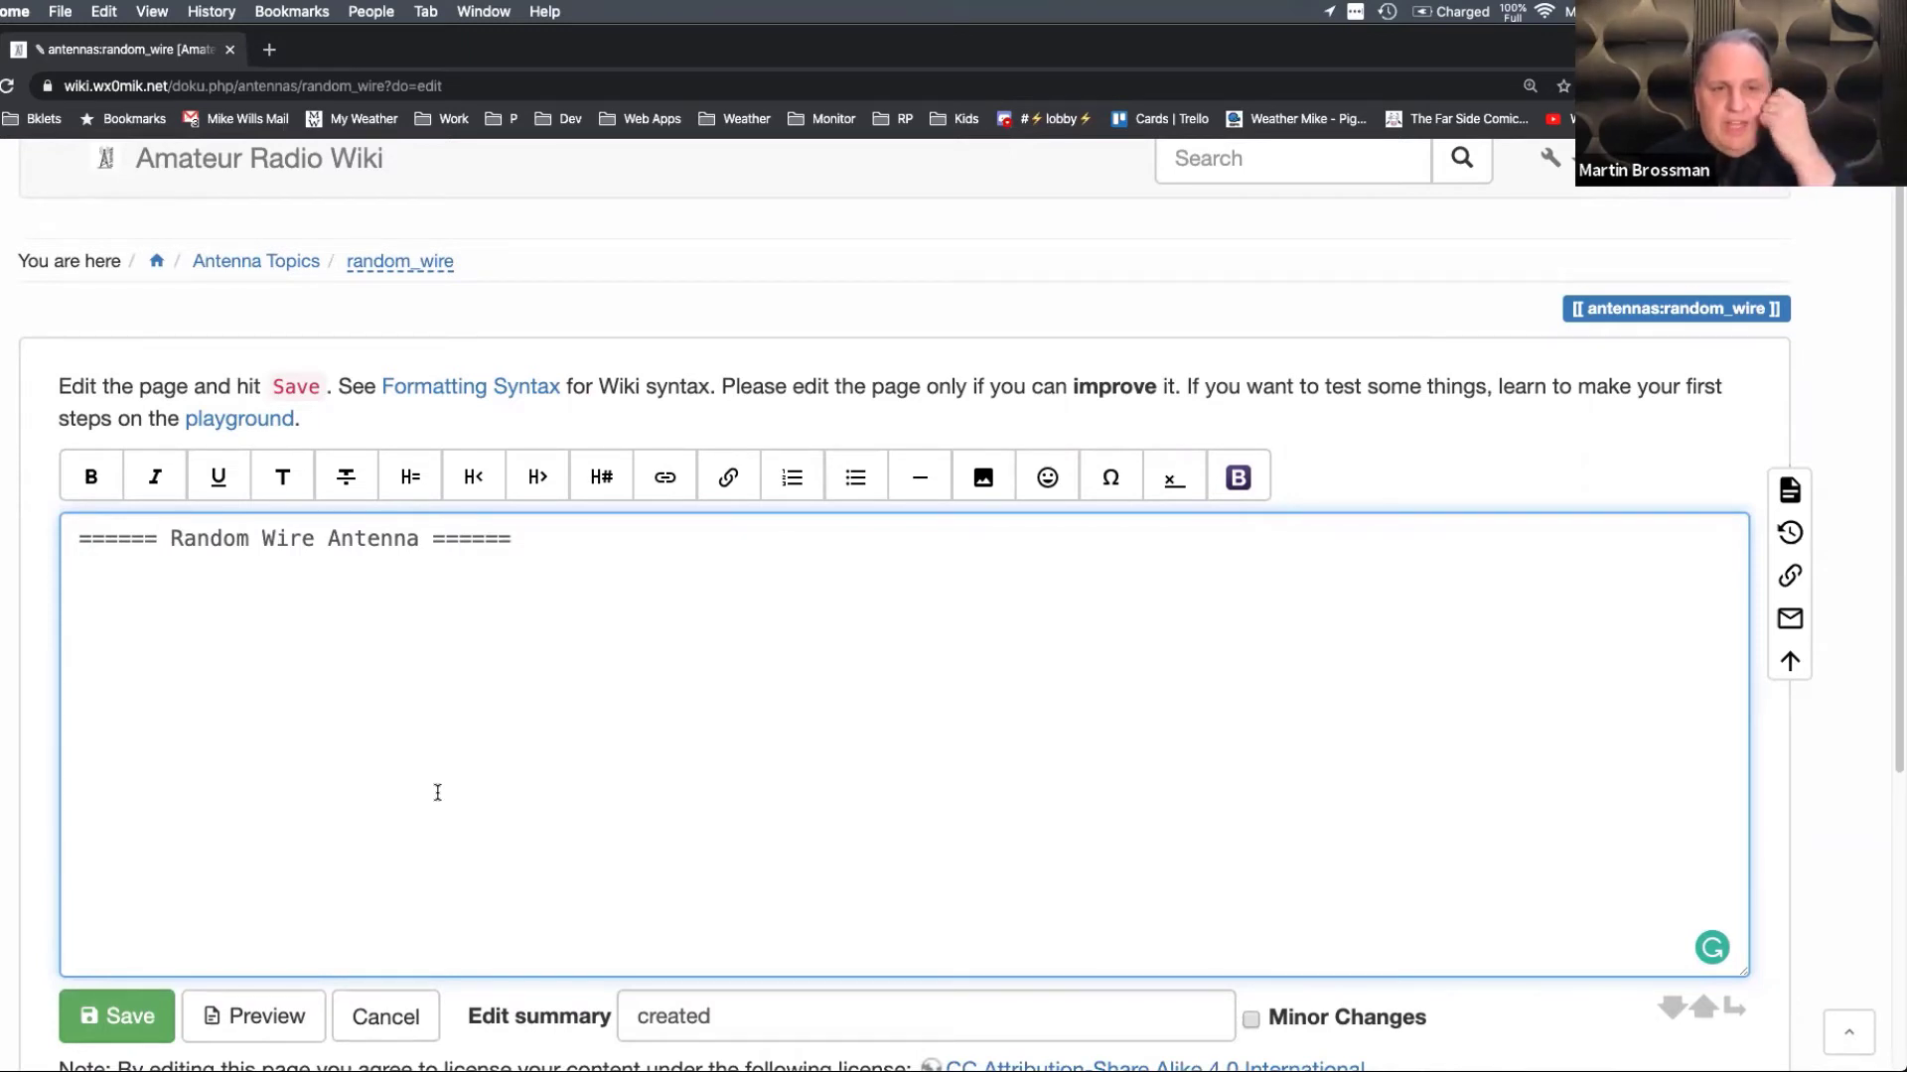
Step: Insert an External Link below the headline, save the page, and test the example.com link
{"action": "left_click", "coordinate": [740, 482]}
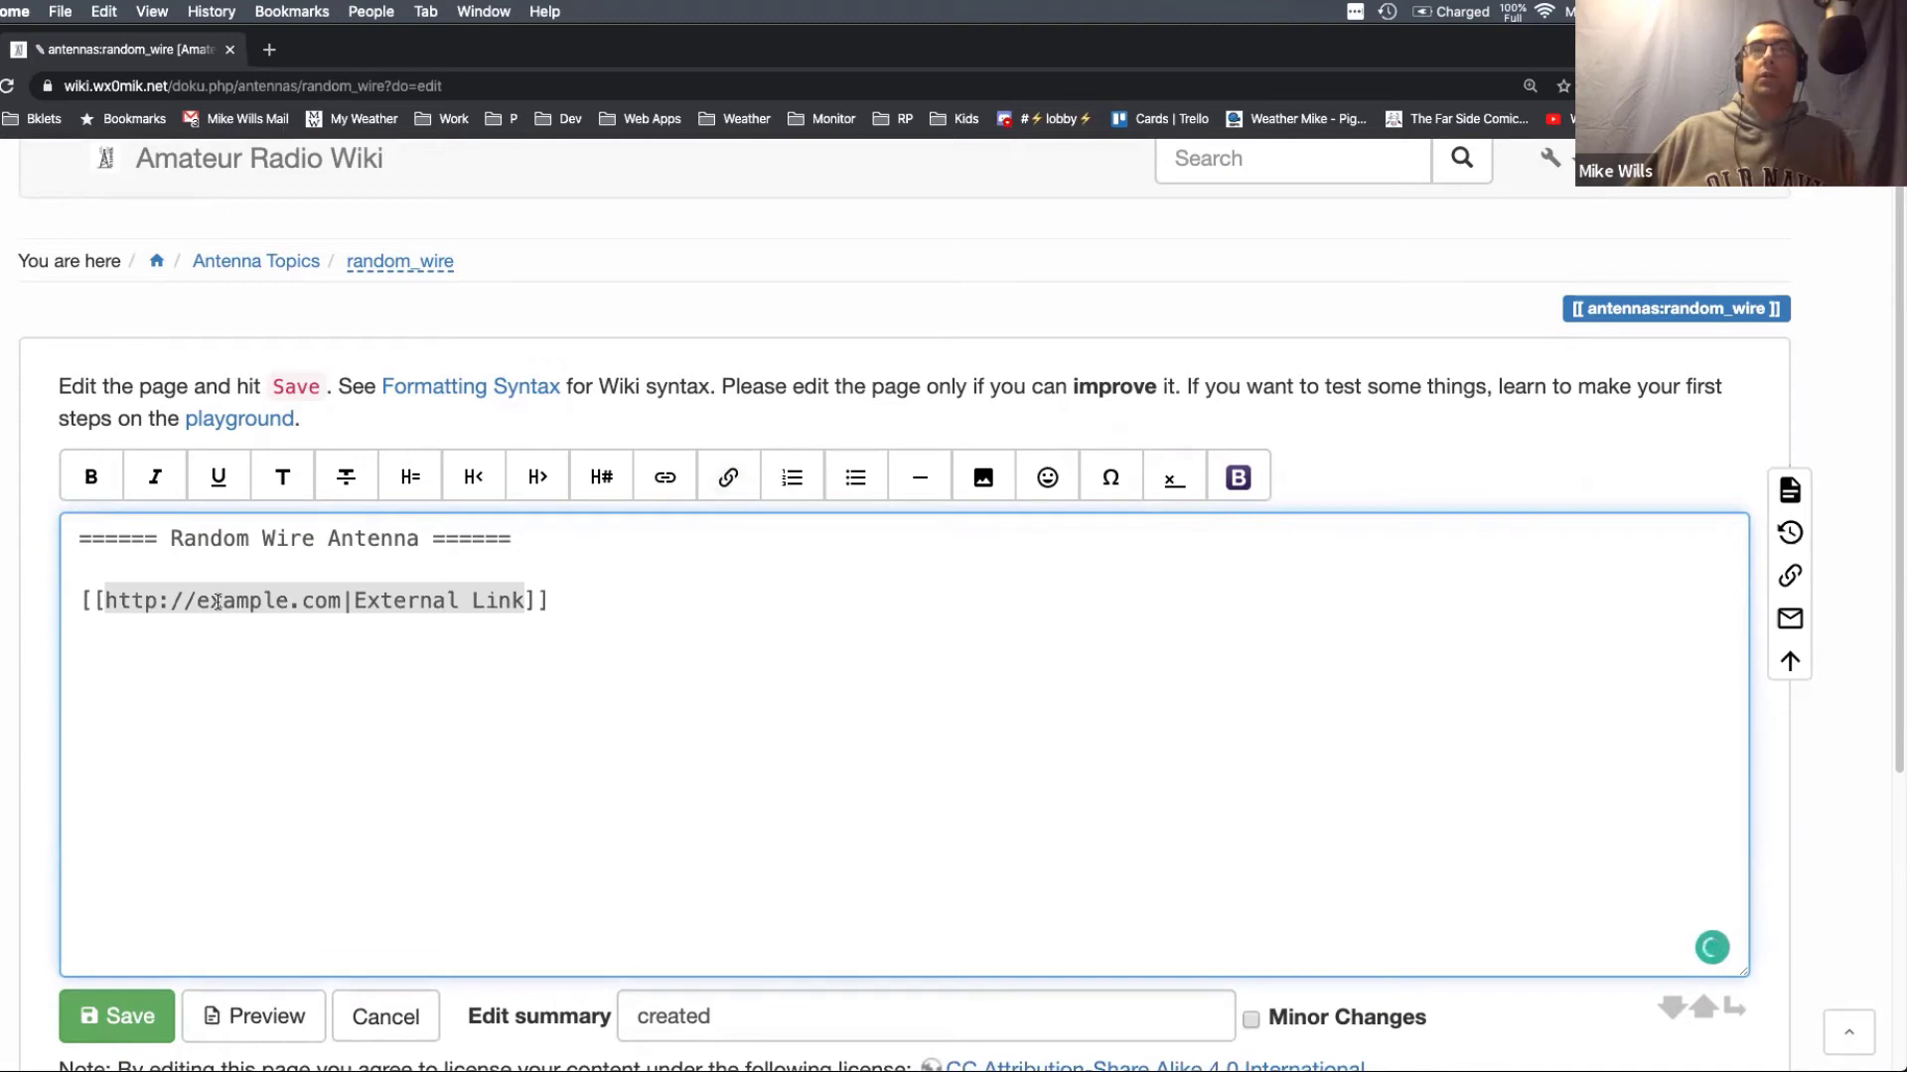
{"action": "left_click", "coordinate": [127, 608]}
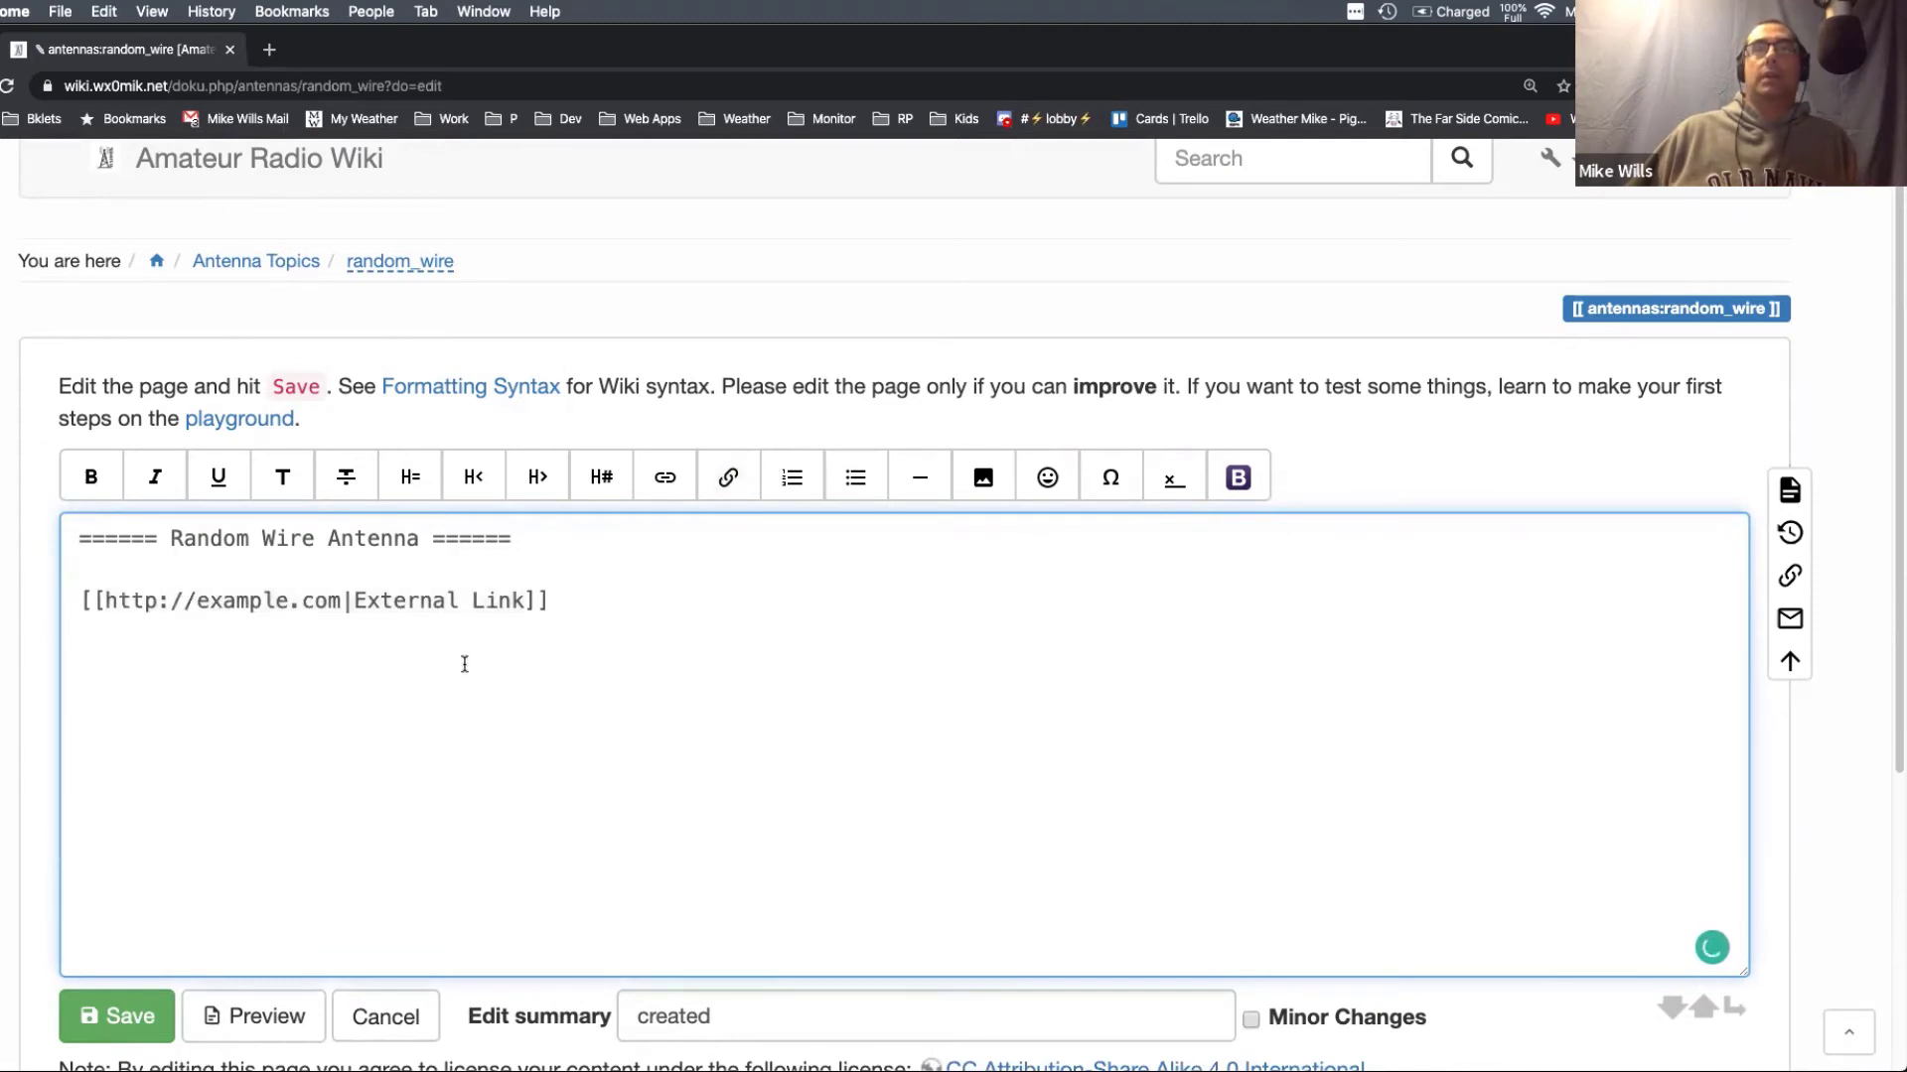
{"action": "left_click", "coordinate": [142, 1018]}
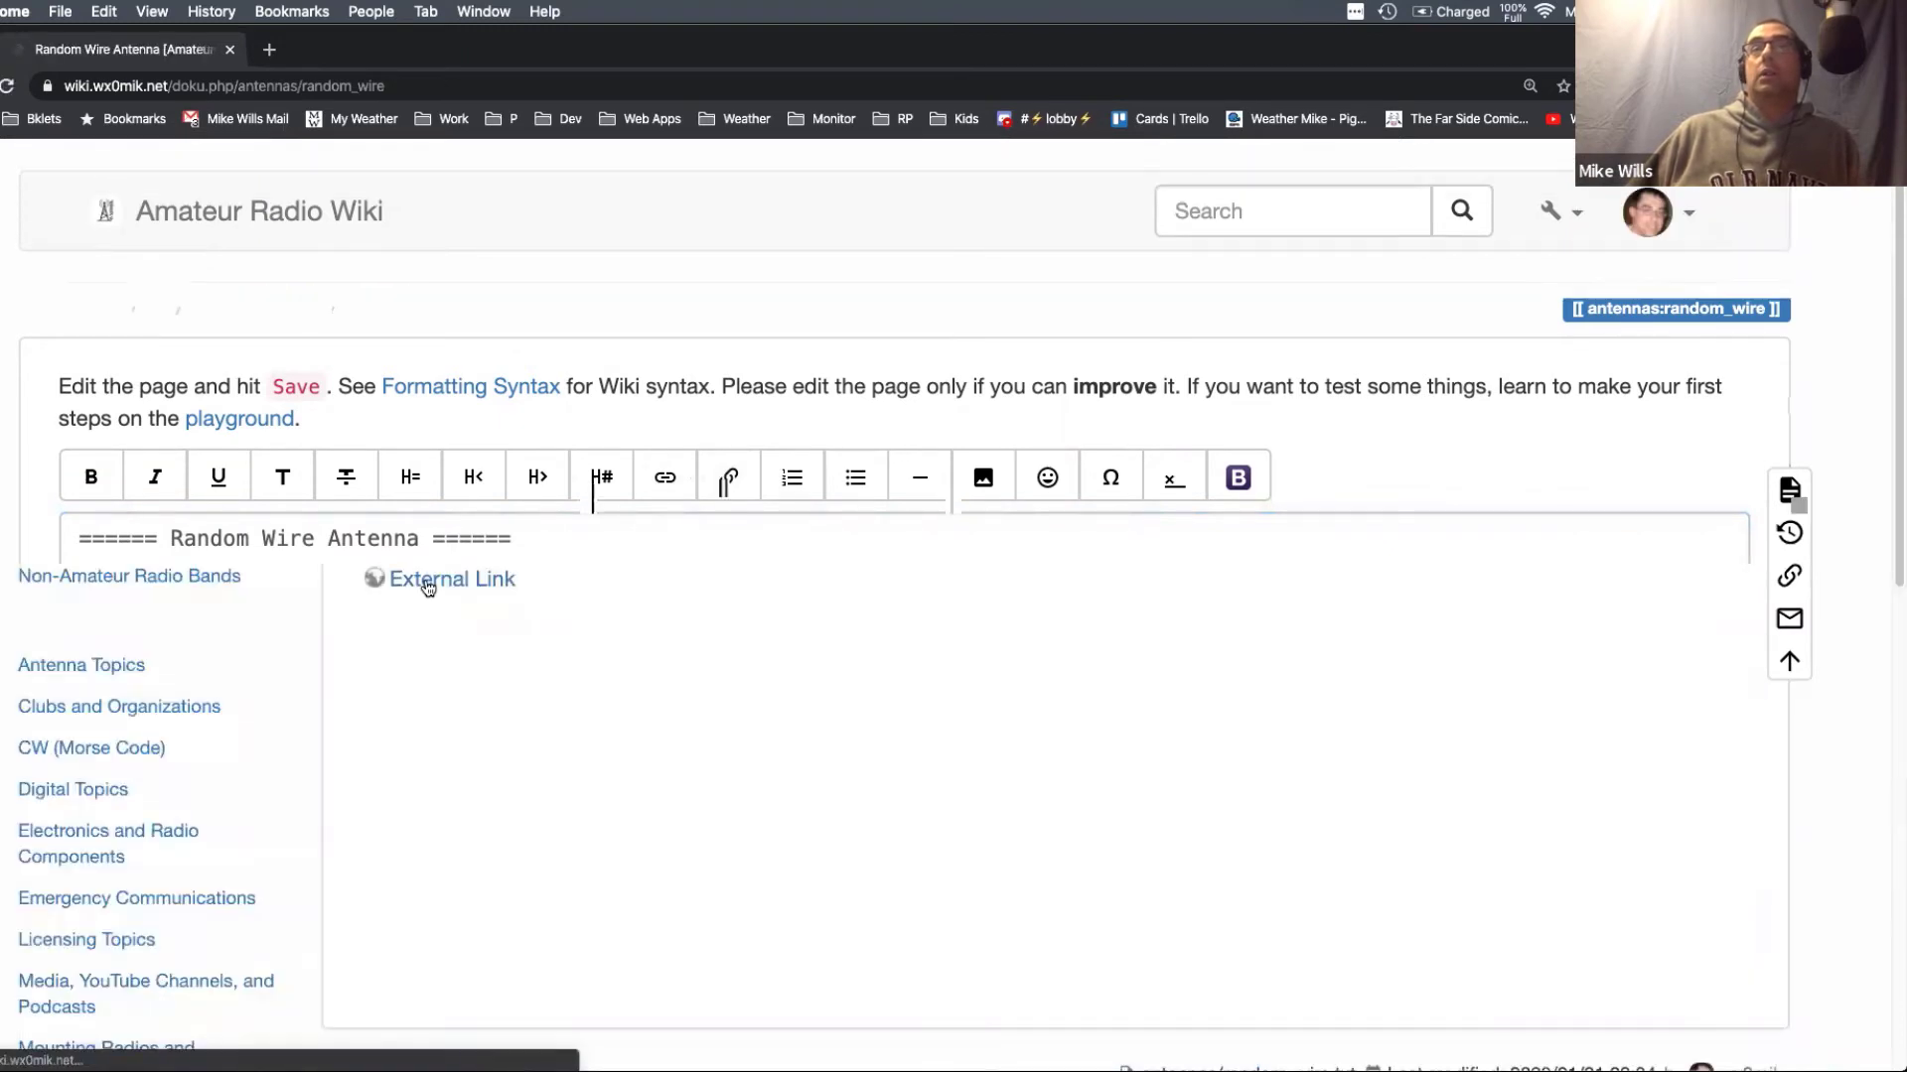
{"action": "left_click", "coordinate": [428, 585]}
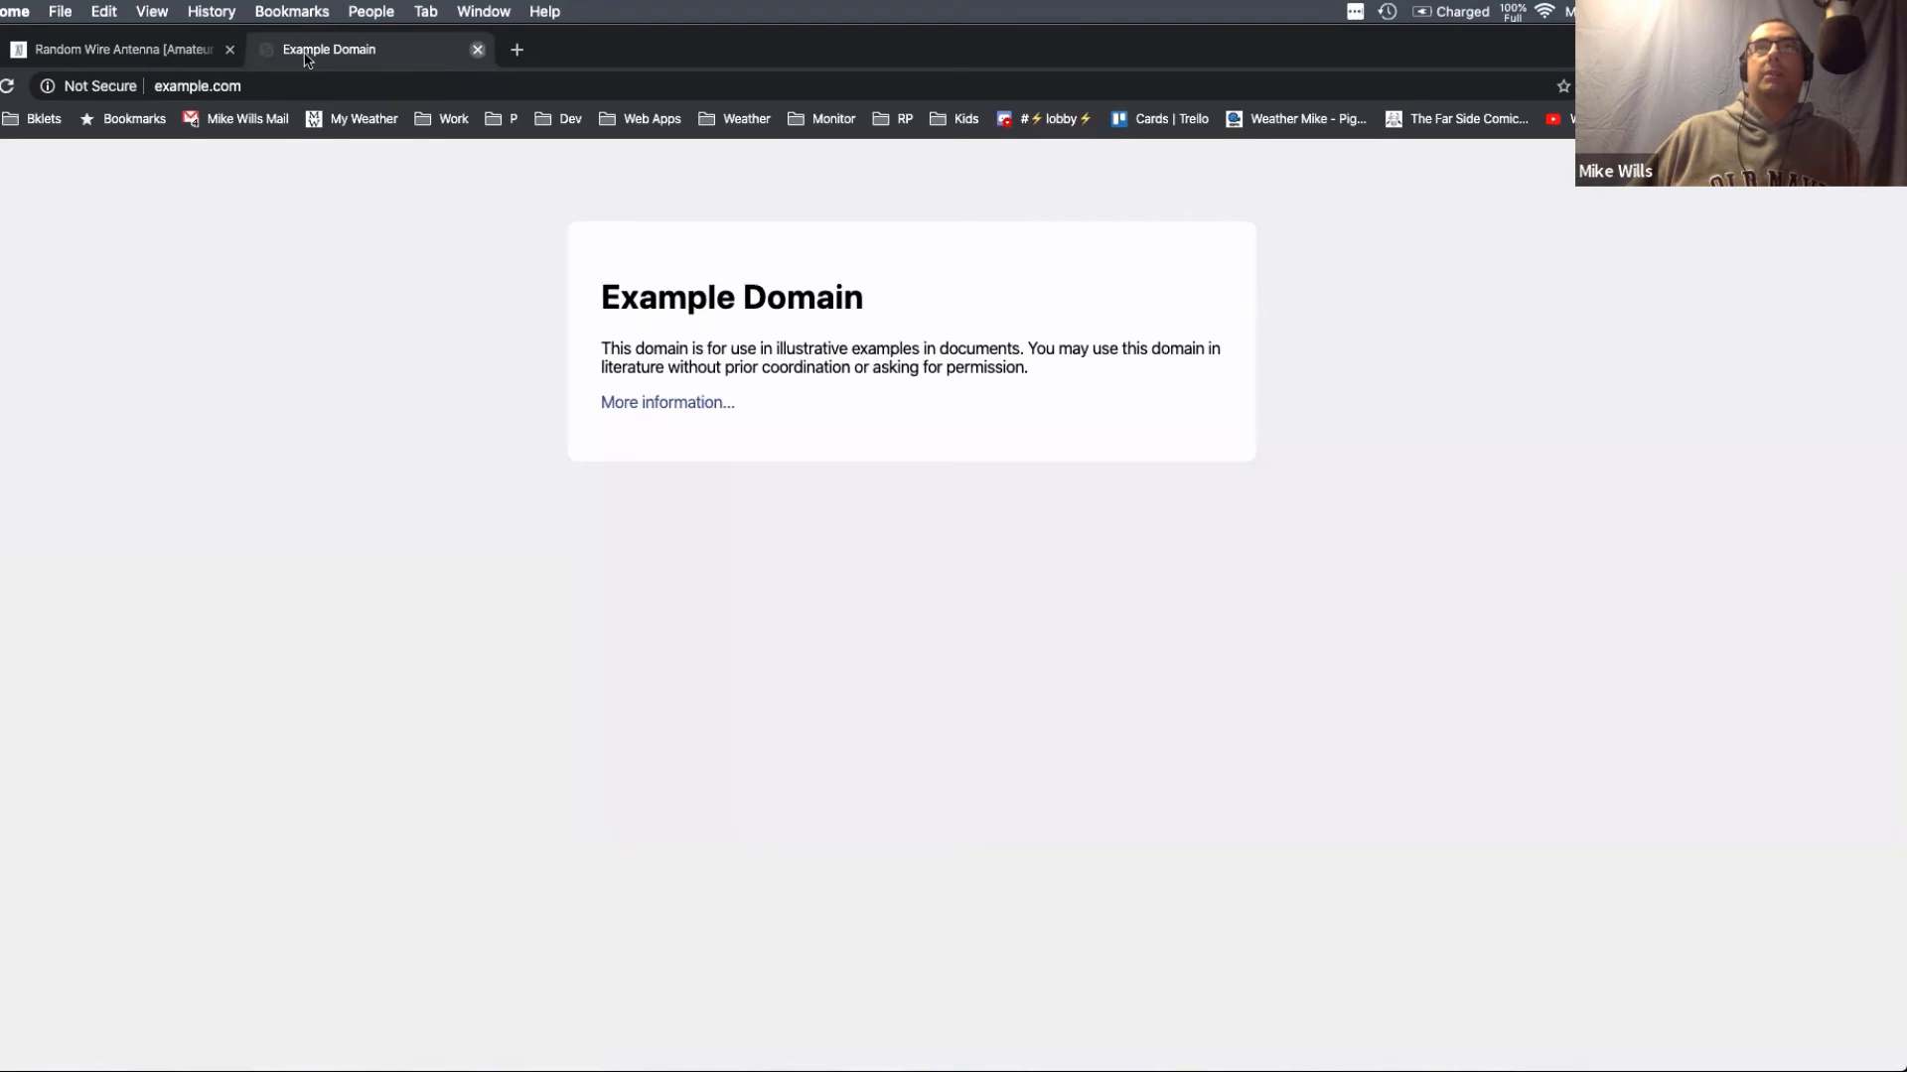
{"action": "left_click", "coordinate": [477, 50]}
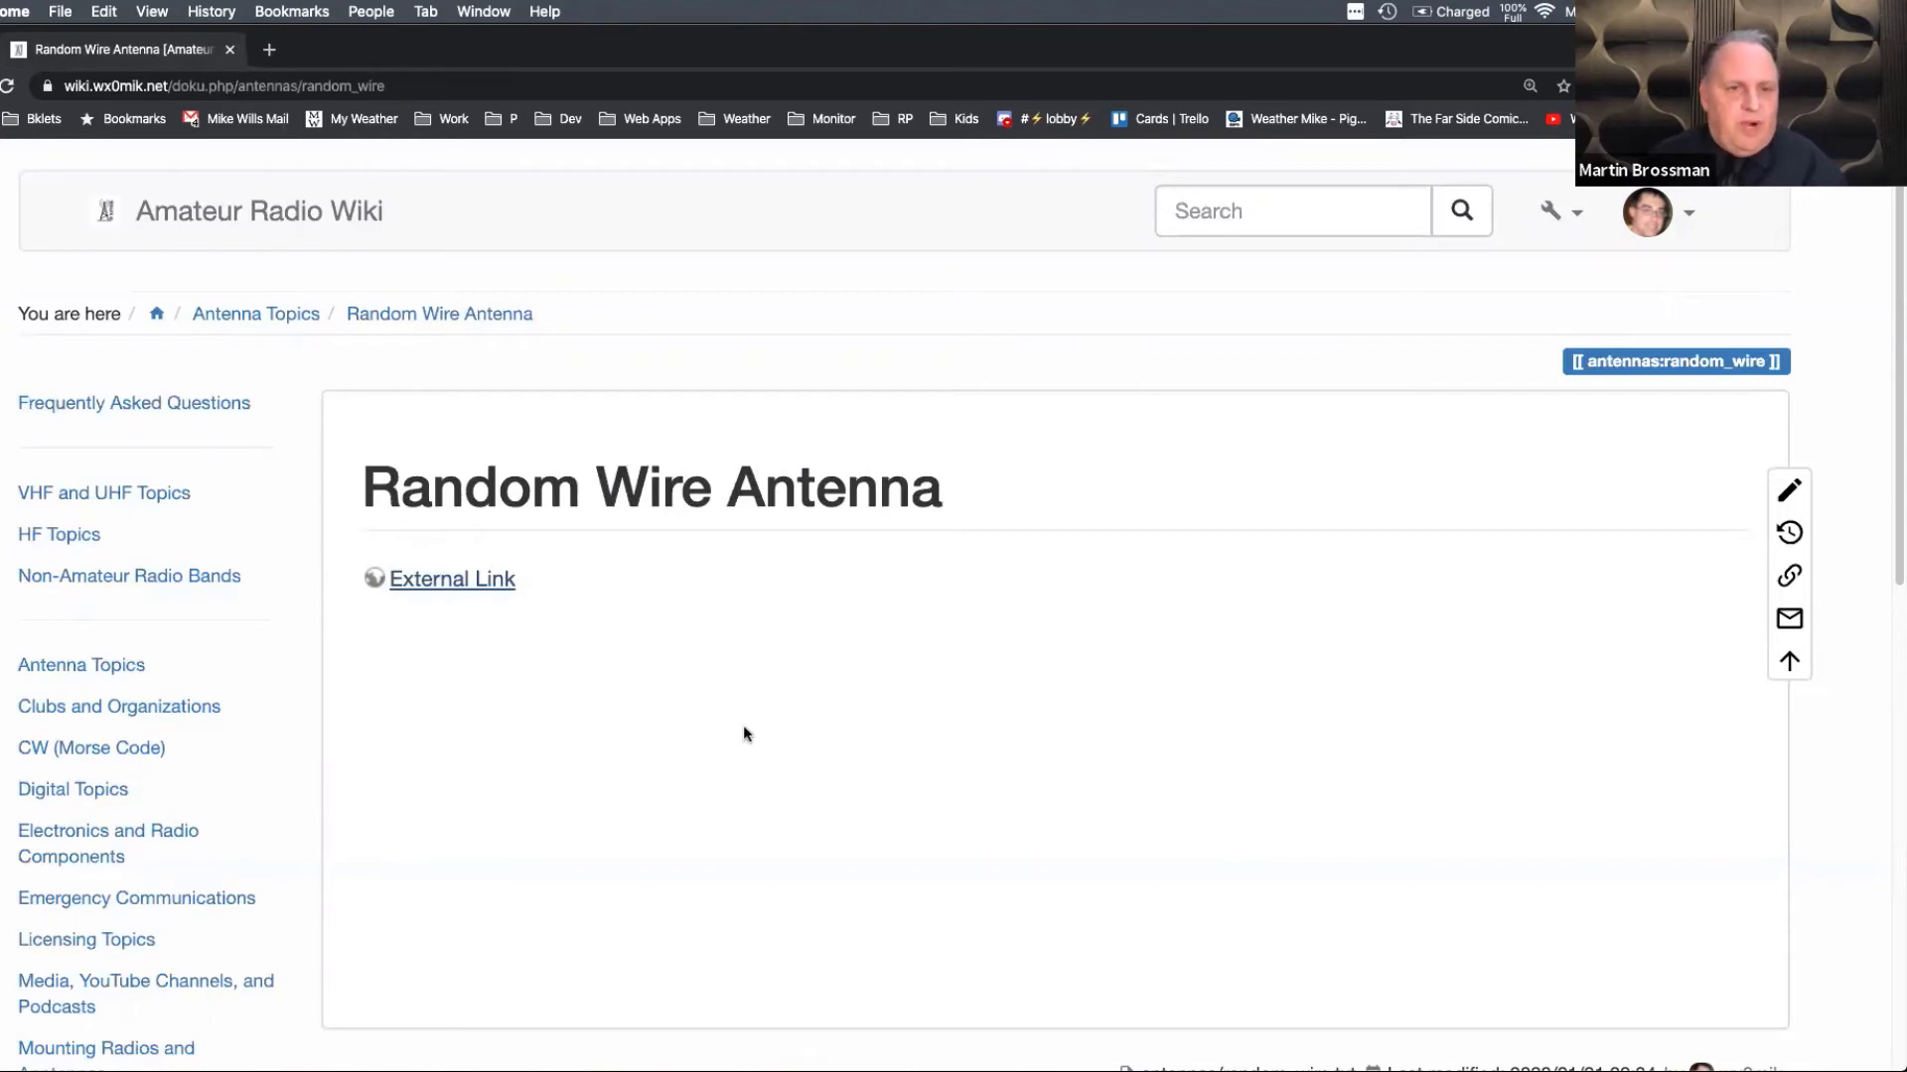
{"action": "scroll", "coordinate": [744, 730], "scroll_direction": "down", "scroll_amount": 1}
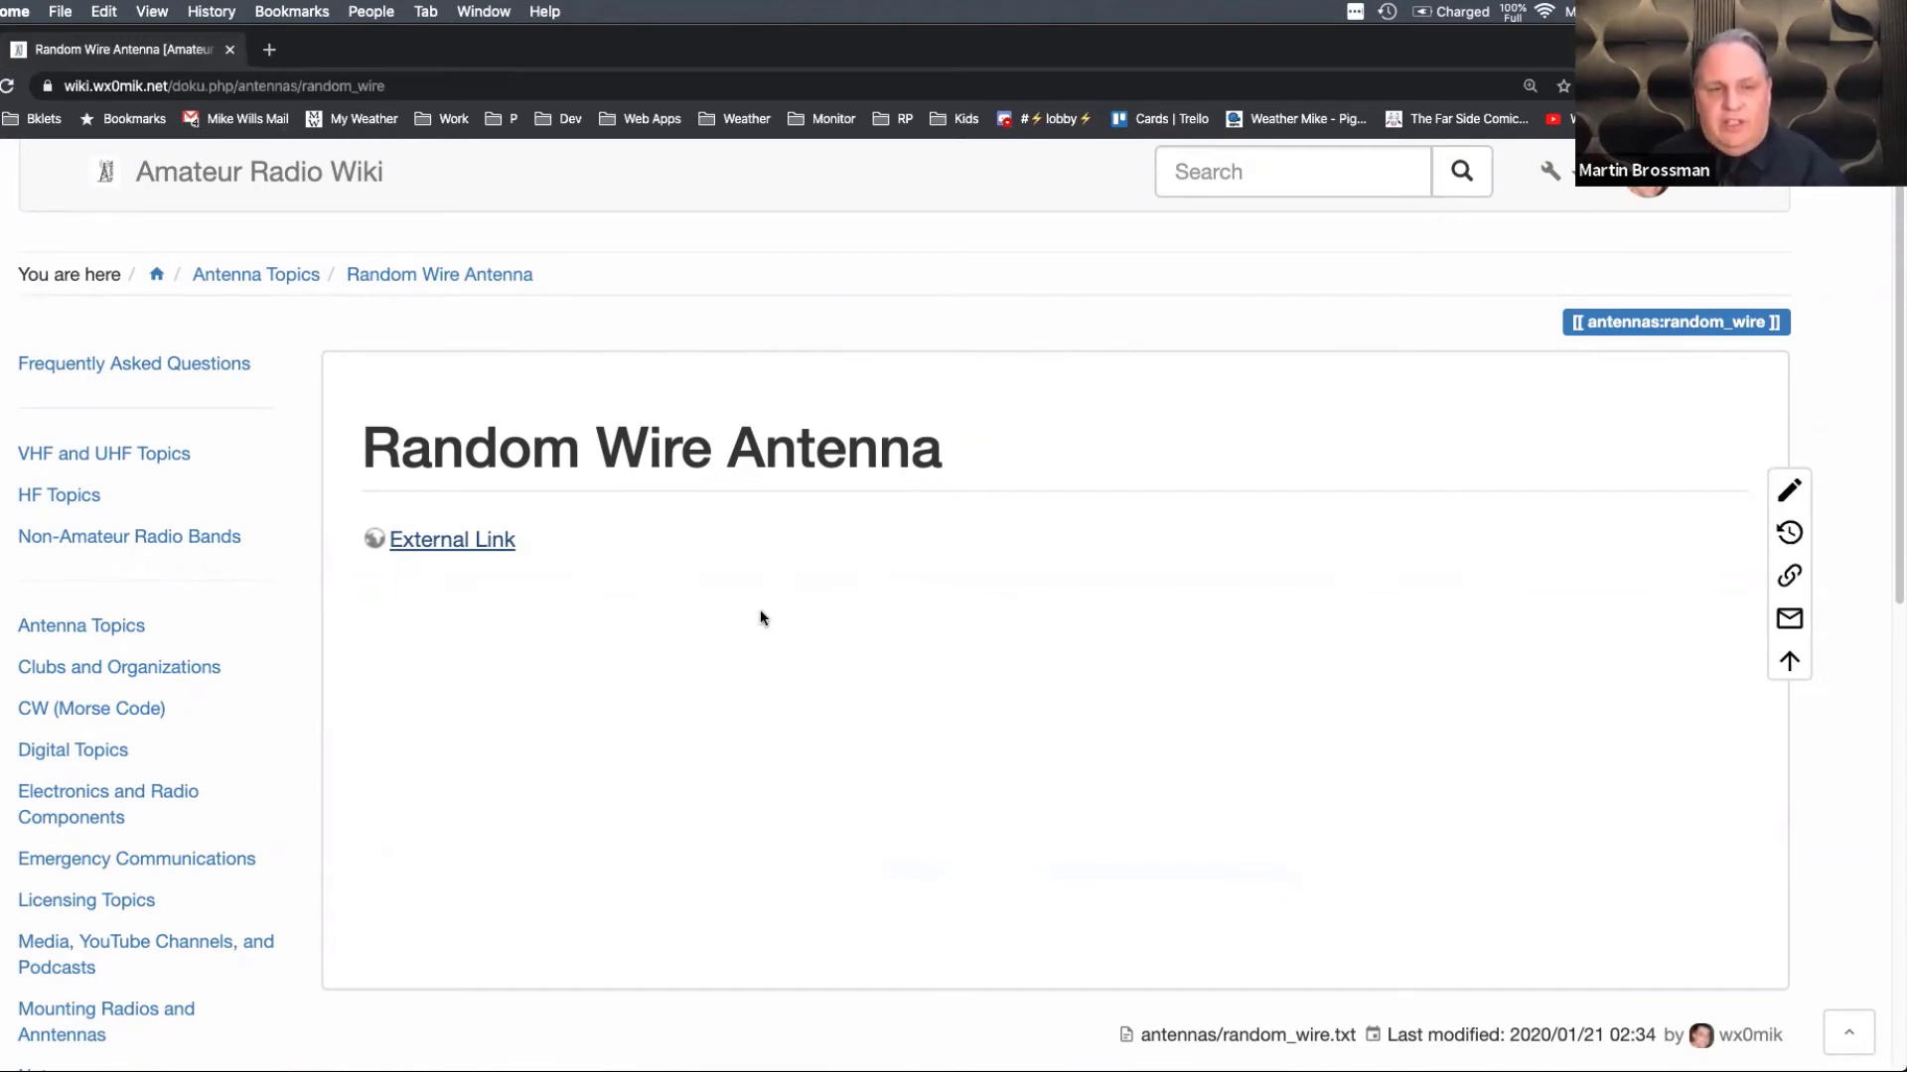
{"action": "scroll", "coordinate": [504, 632], "scroll_direction": "down", "scroll_amount": 1}
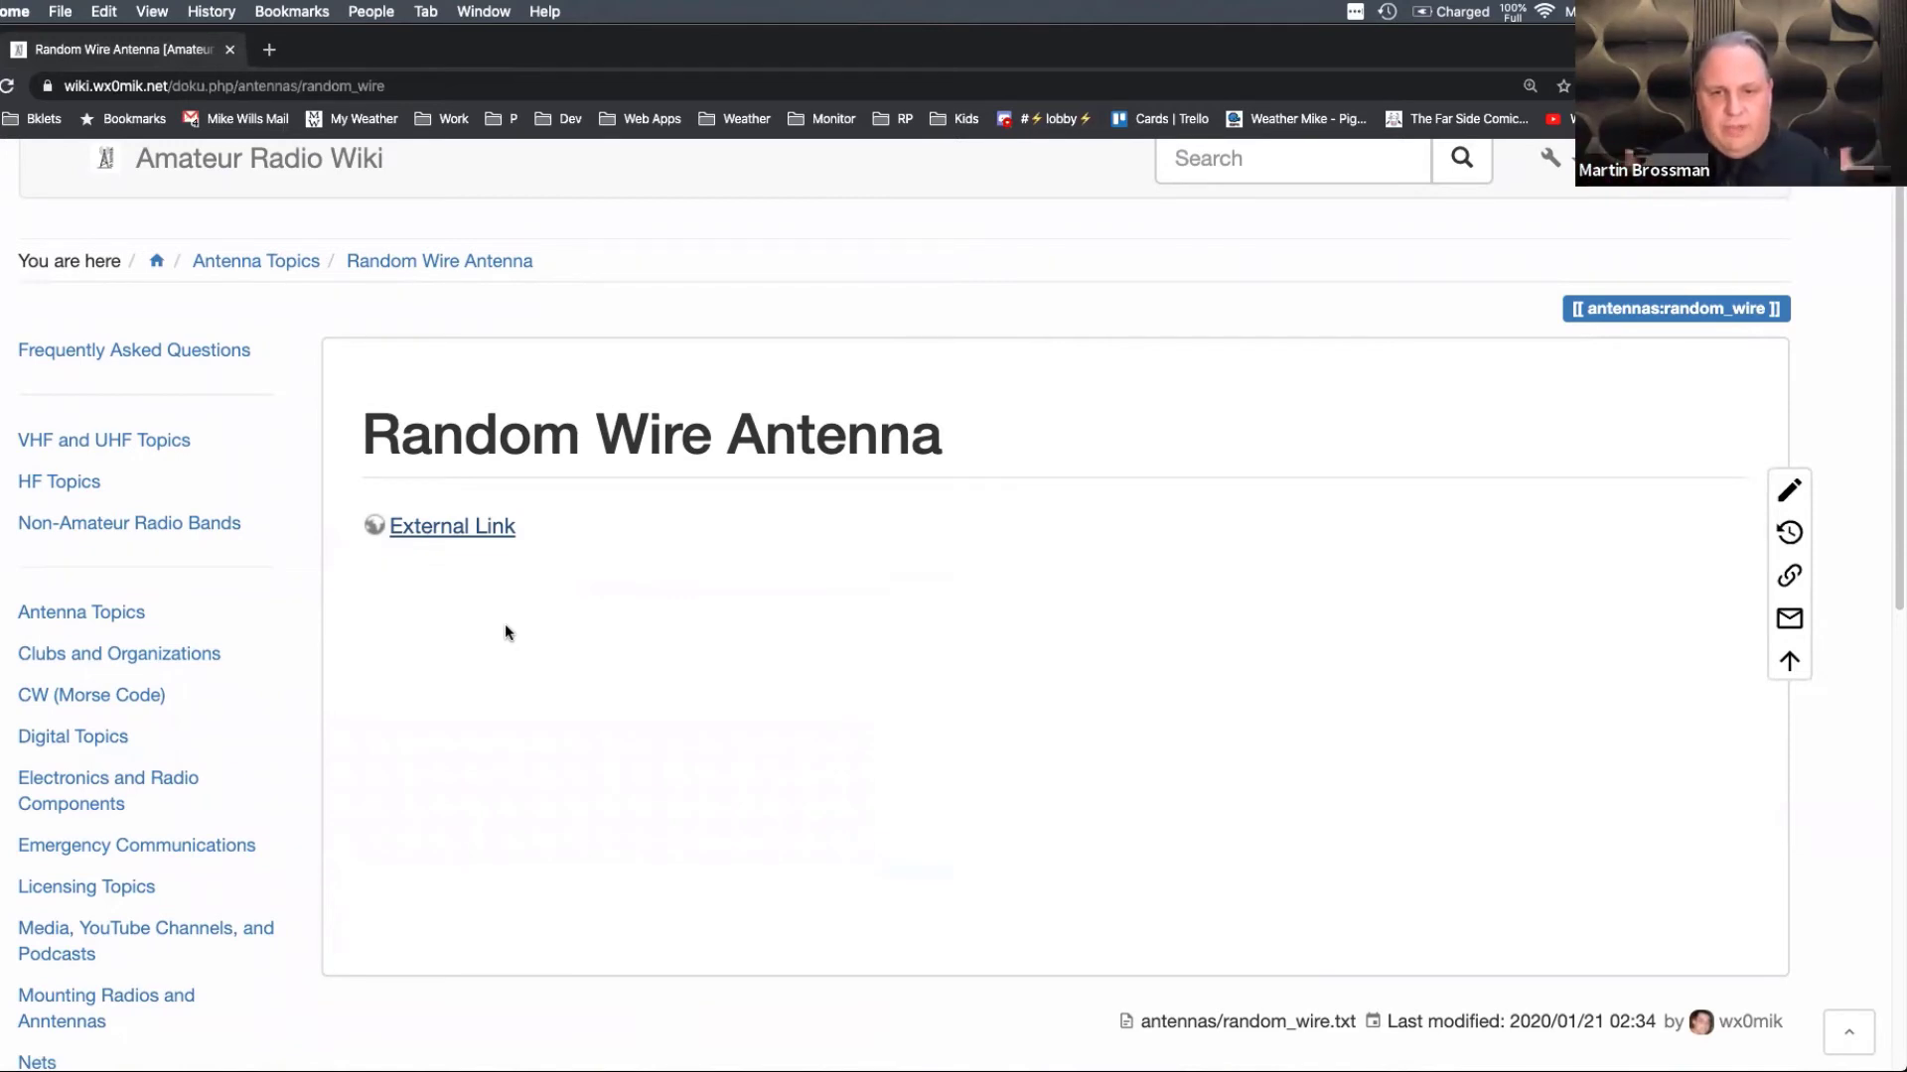
{"action": "scroll", "coordinate": [505, 632], "scroll_direction": "down", "scroll_amount": 1}
{"action": "scroll", "coordinate": [505, 632], "scroll_direction": "down", "scroll_amount": 2}
{"action": "scroll", "coordinate": [505, 633], "scroll_direction": "down", "scroll_amount": 2}
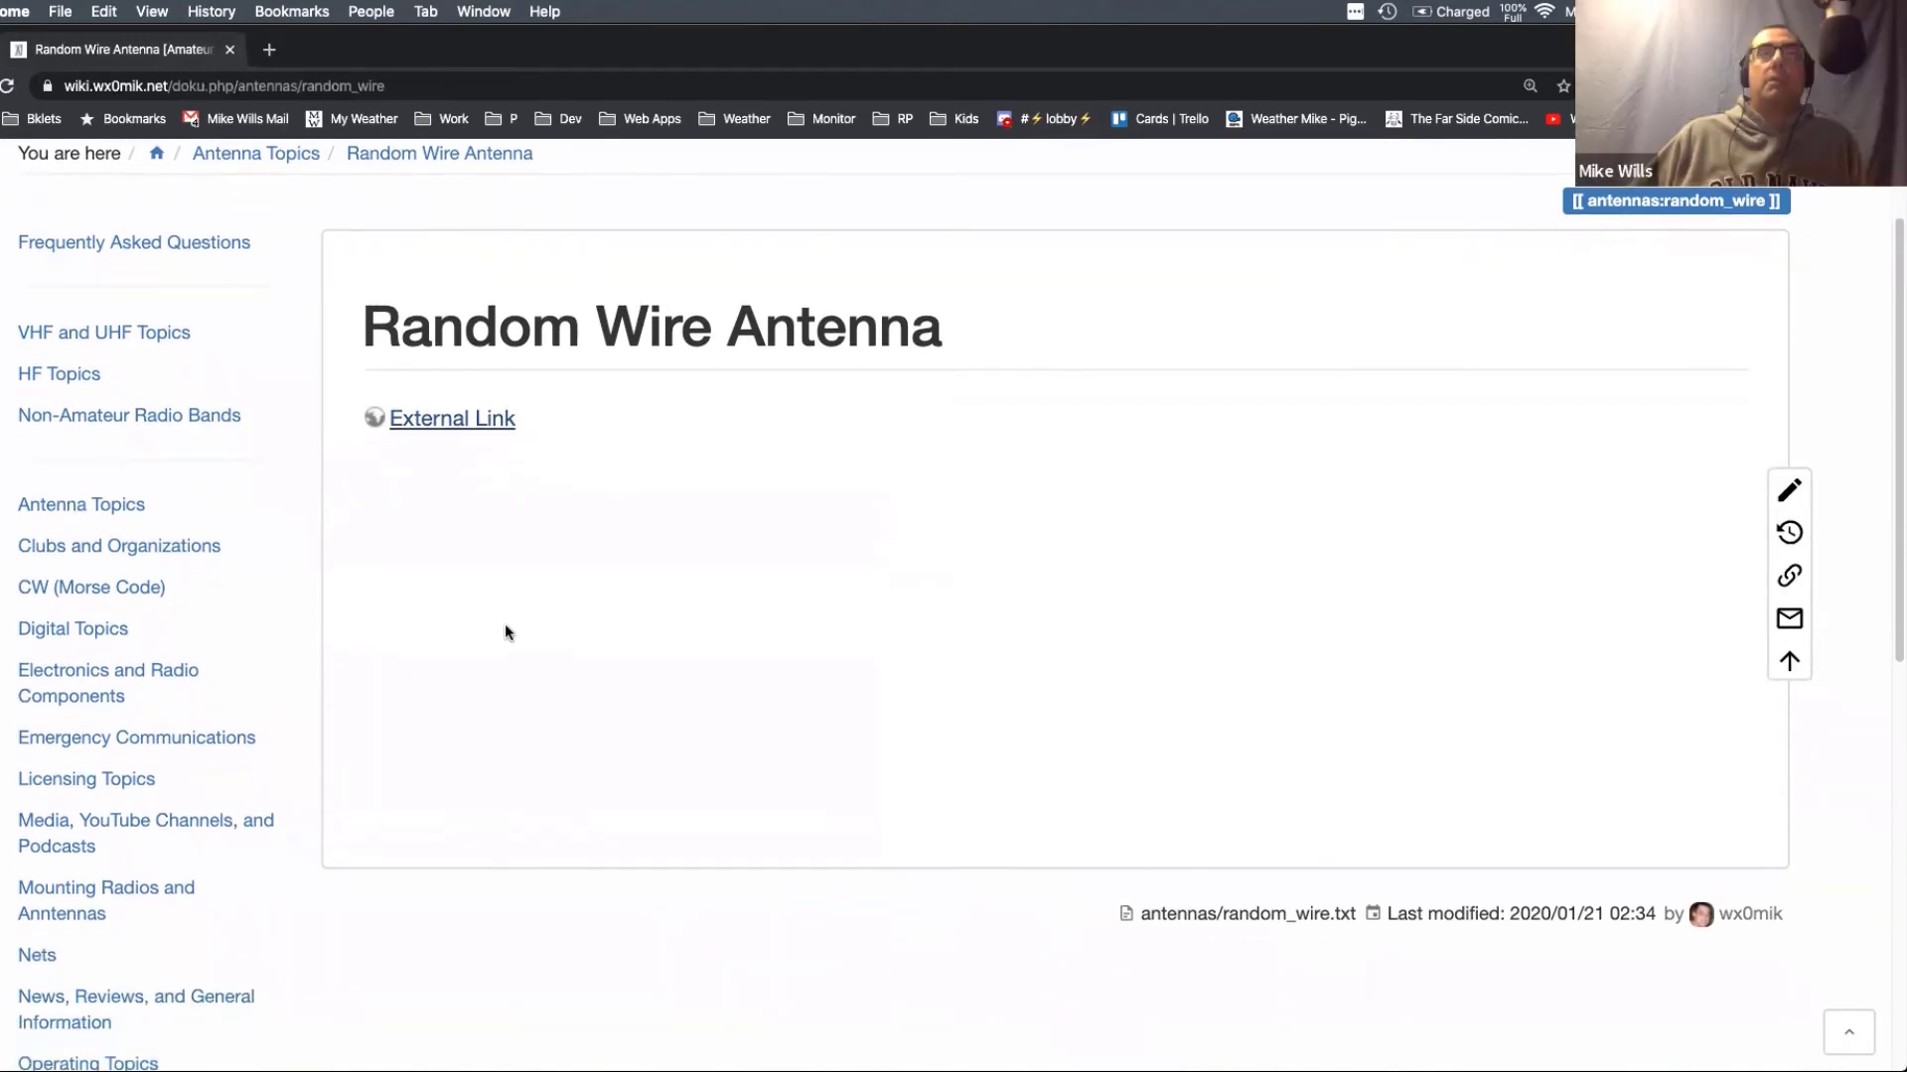
{"action": "scroll", "coordinate": [504, 633], "scroll_direction": "down", "scroll_amount": 8}
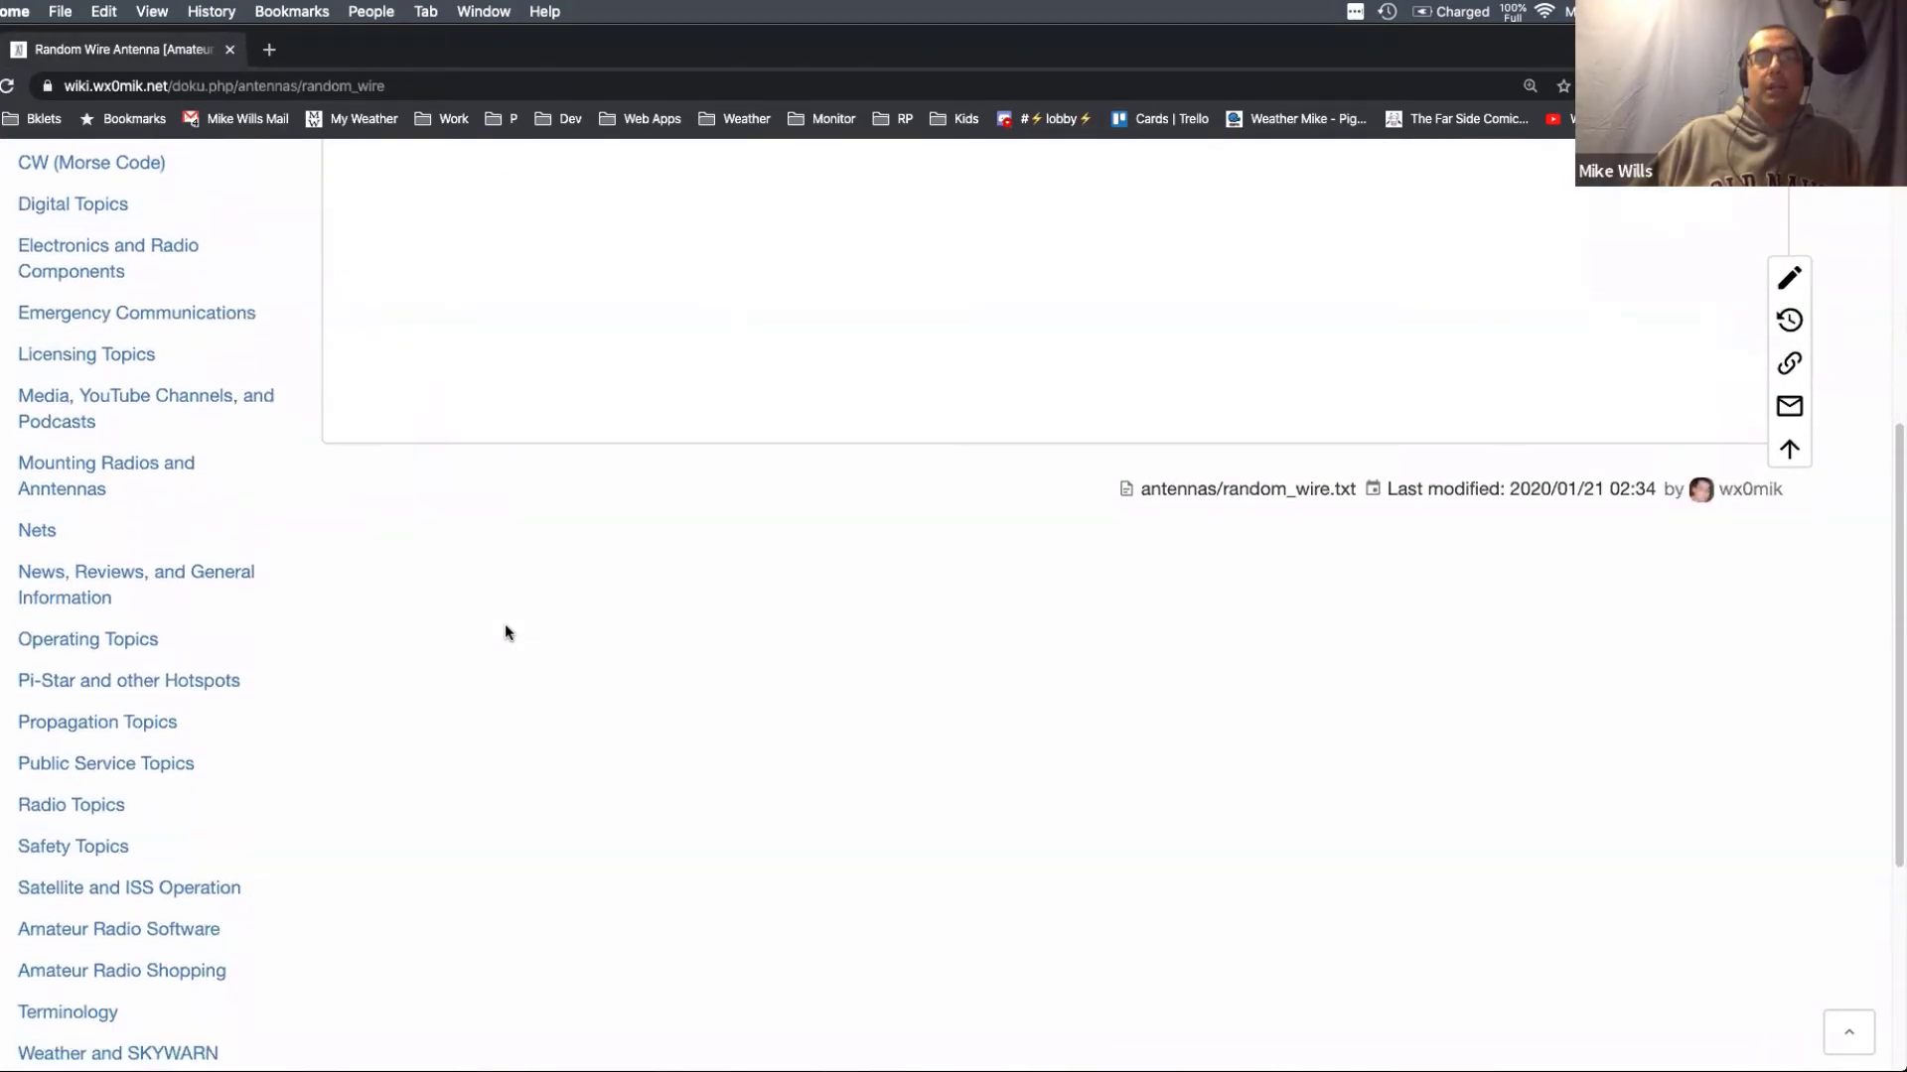
{"action": "scroll", "coordinate": [505, 633], "scroll_direction": "up", "scroll_amount": 10}
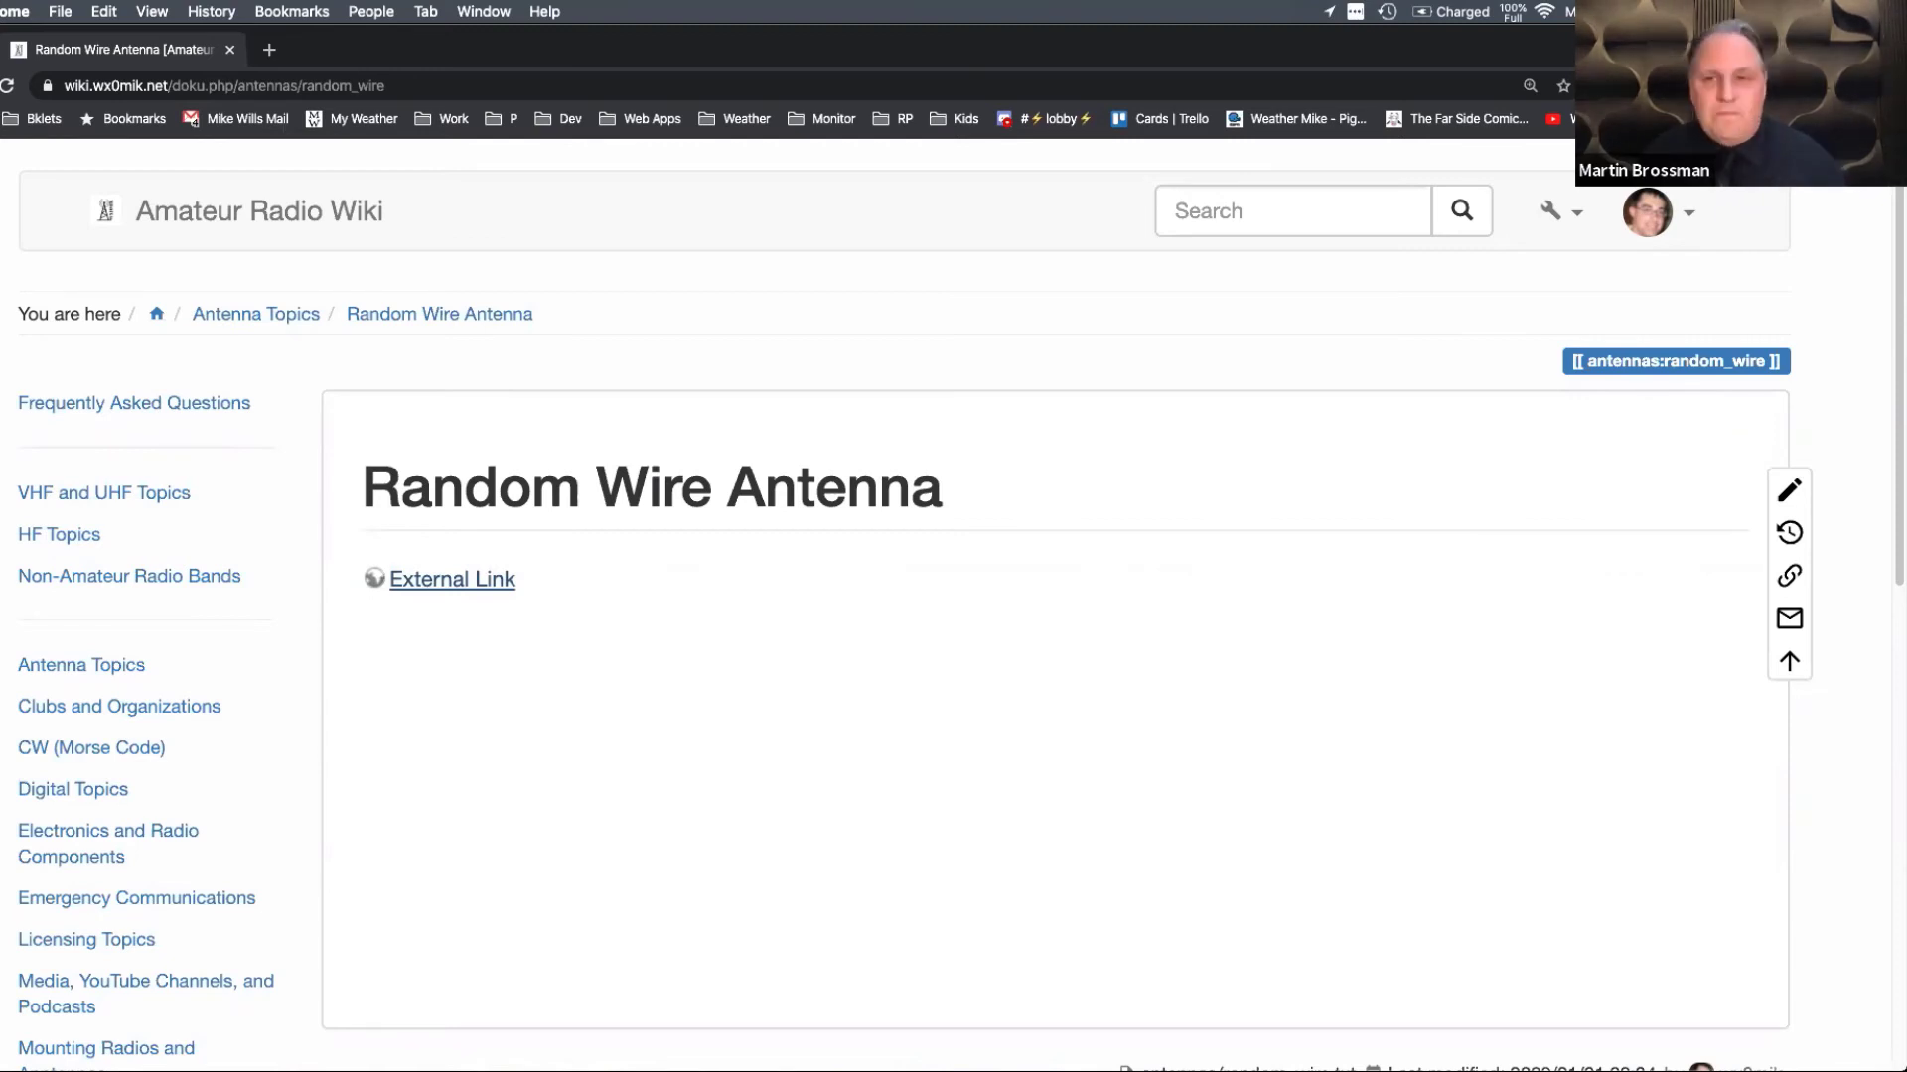
{"action": "scroll", "coordinate": [954, 596], "scroll_direction": "down", "scroll_amount": 1}
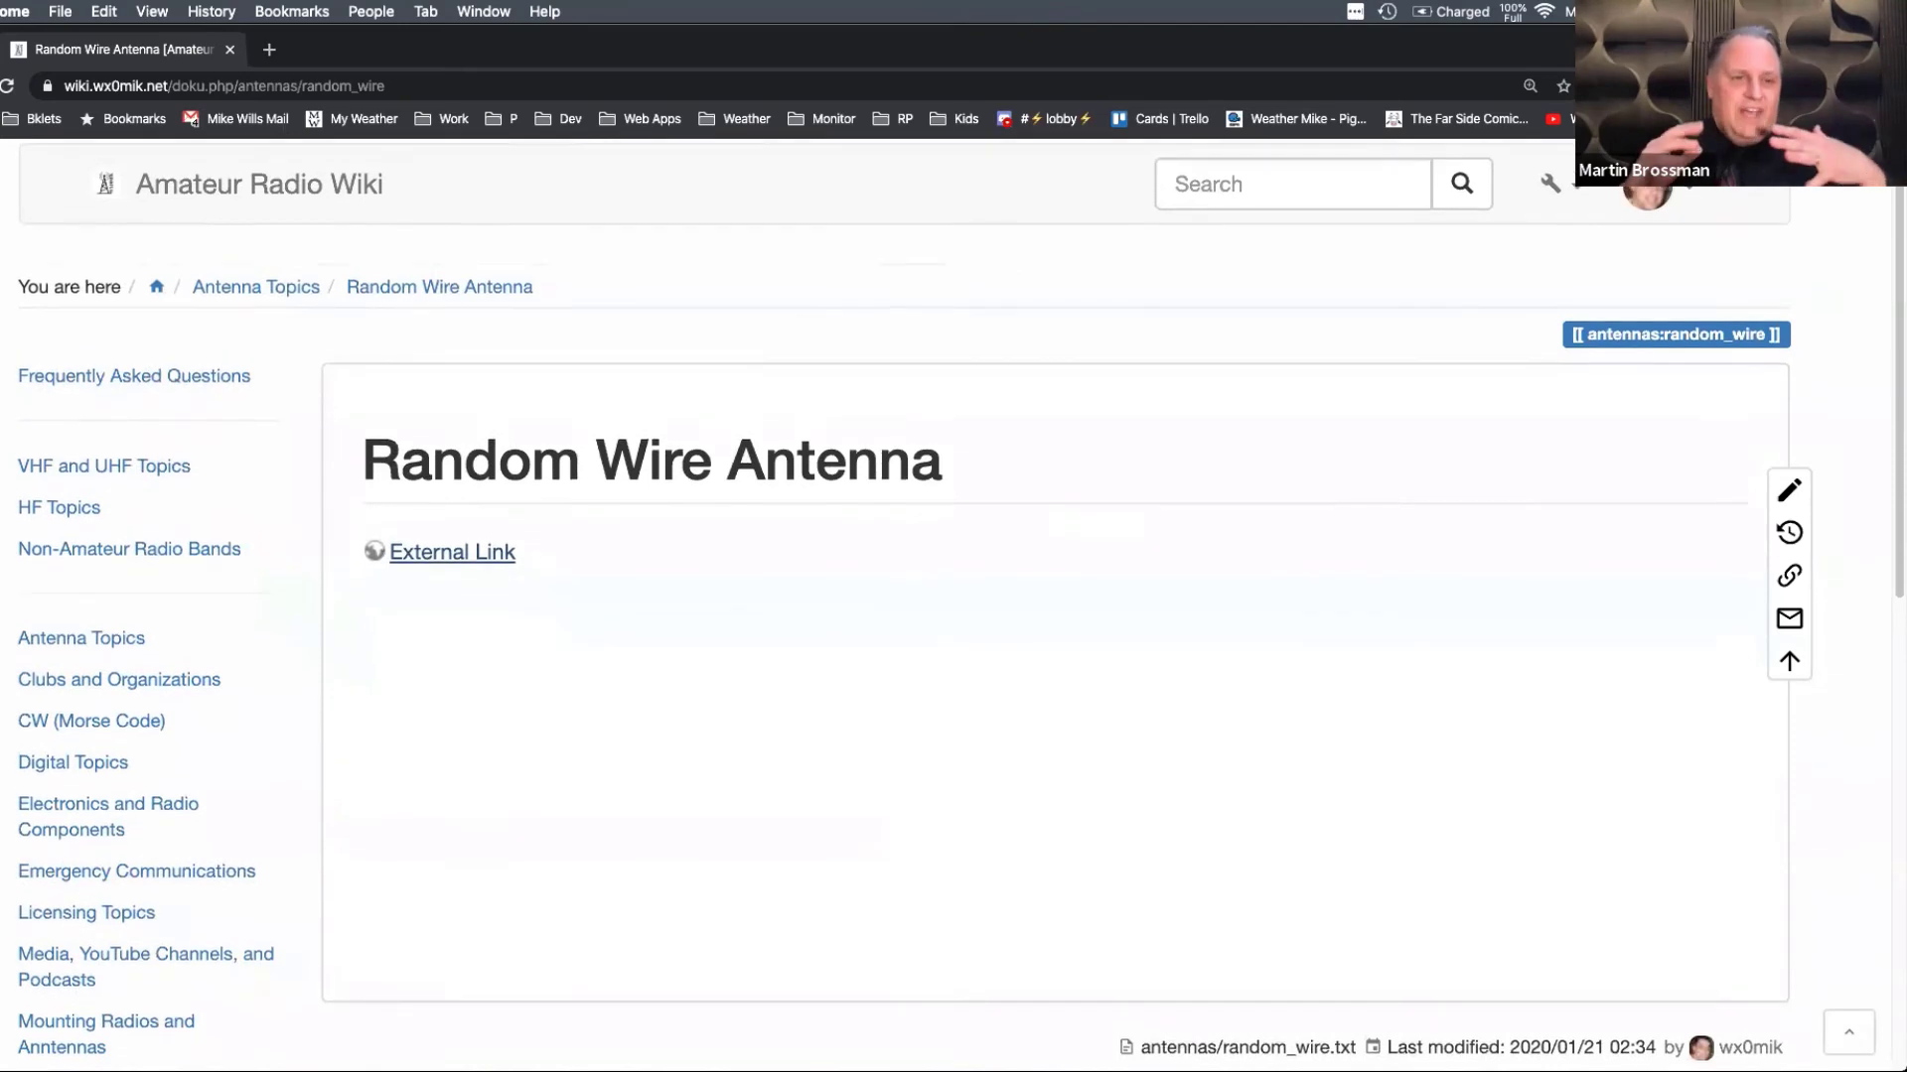
{"action": "scroll", "coordinate": [953, 595], "scroll_direction": "up", "scroll_amount": 1}
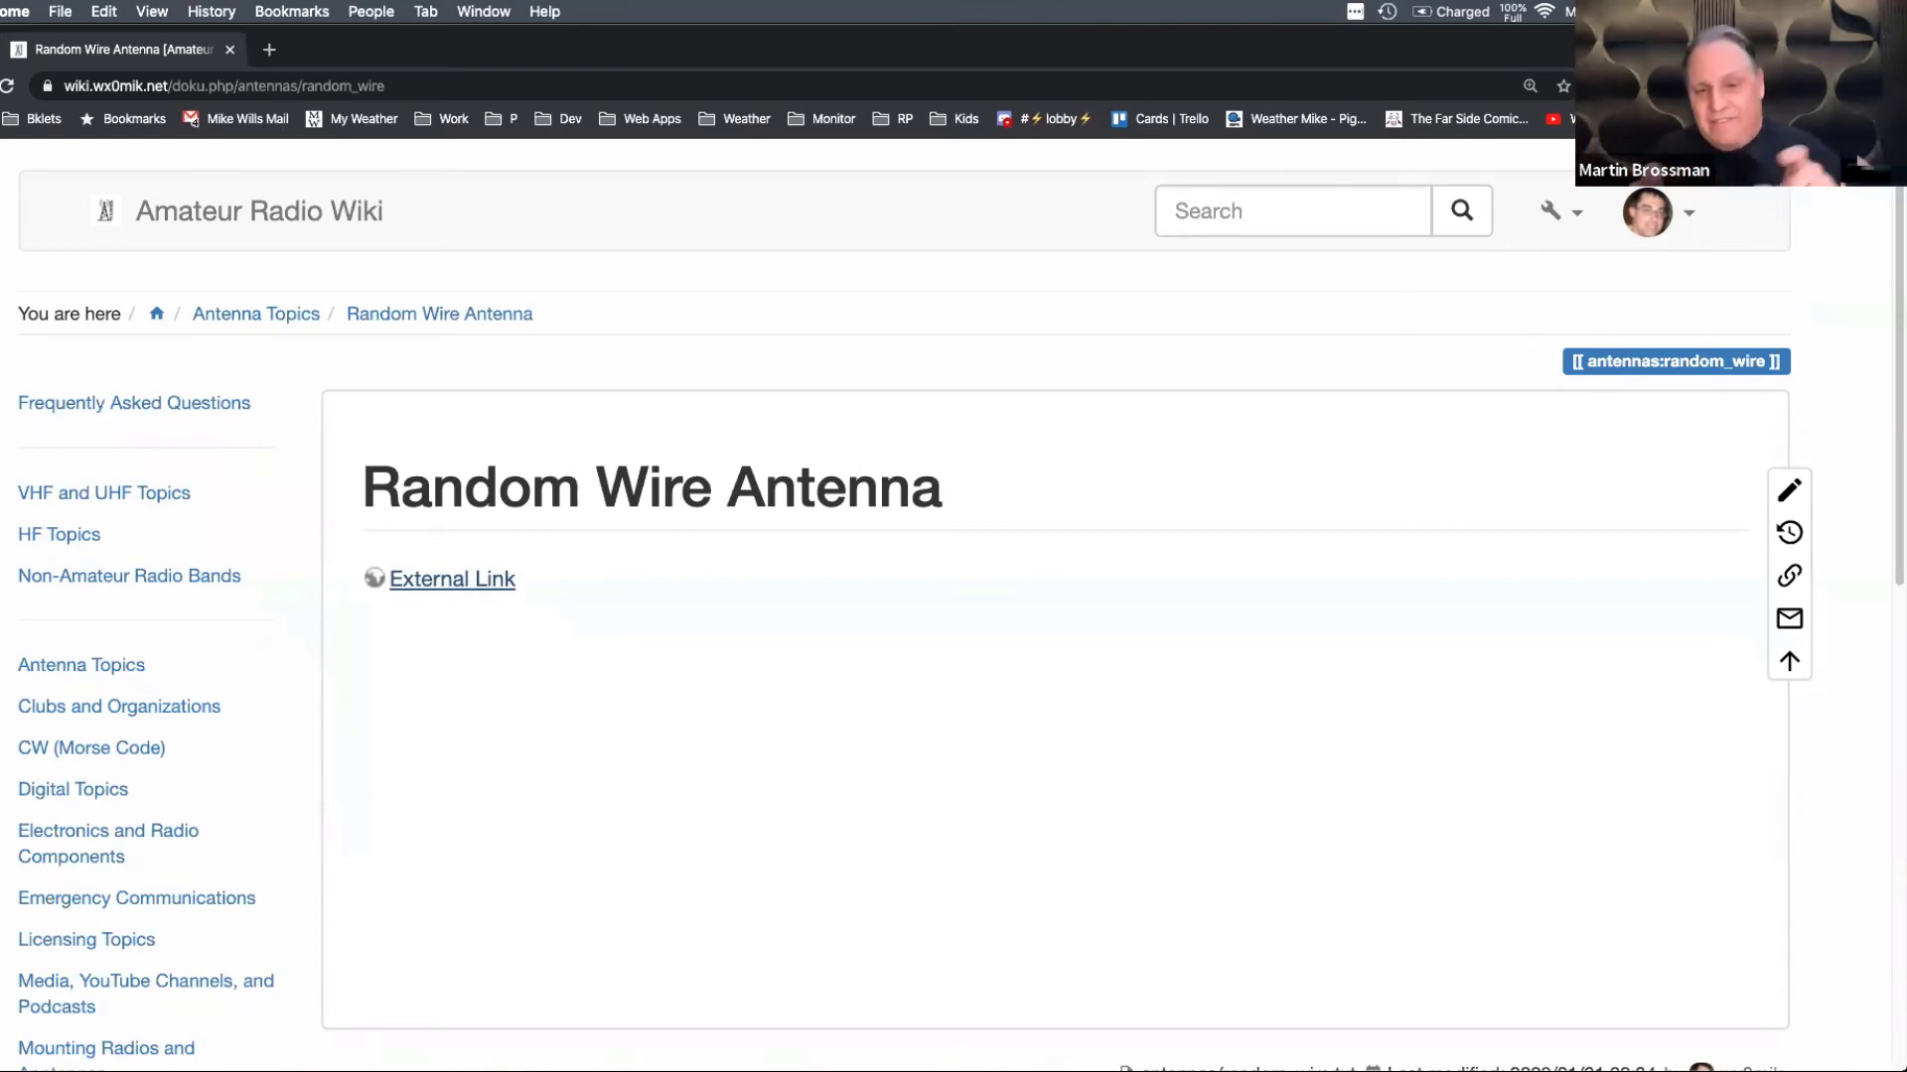
{"action": "scroll", "coordinate": [39, 800], "scroll_direction": "down", "scroll_amount": 9}
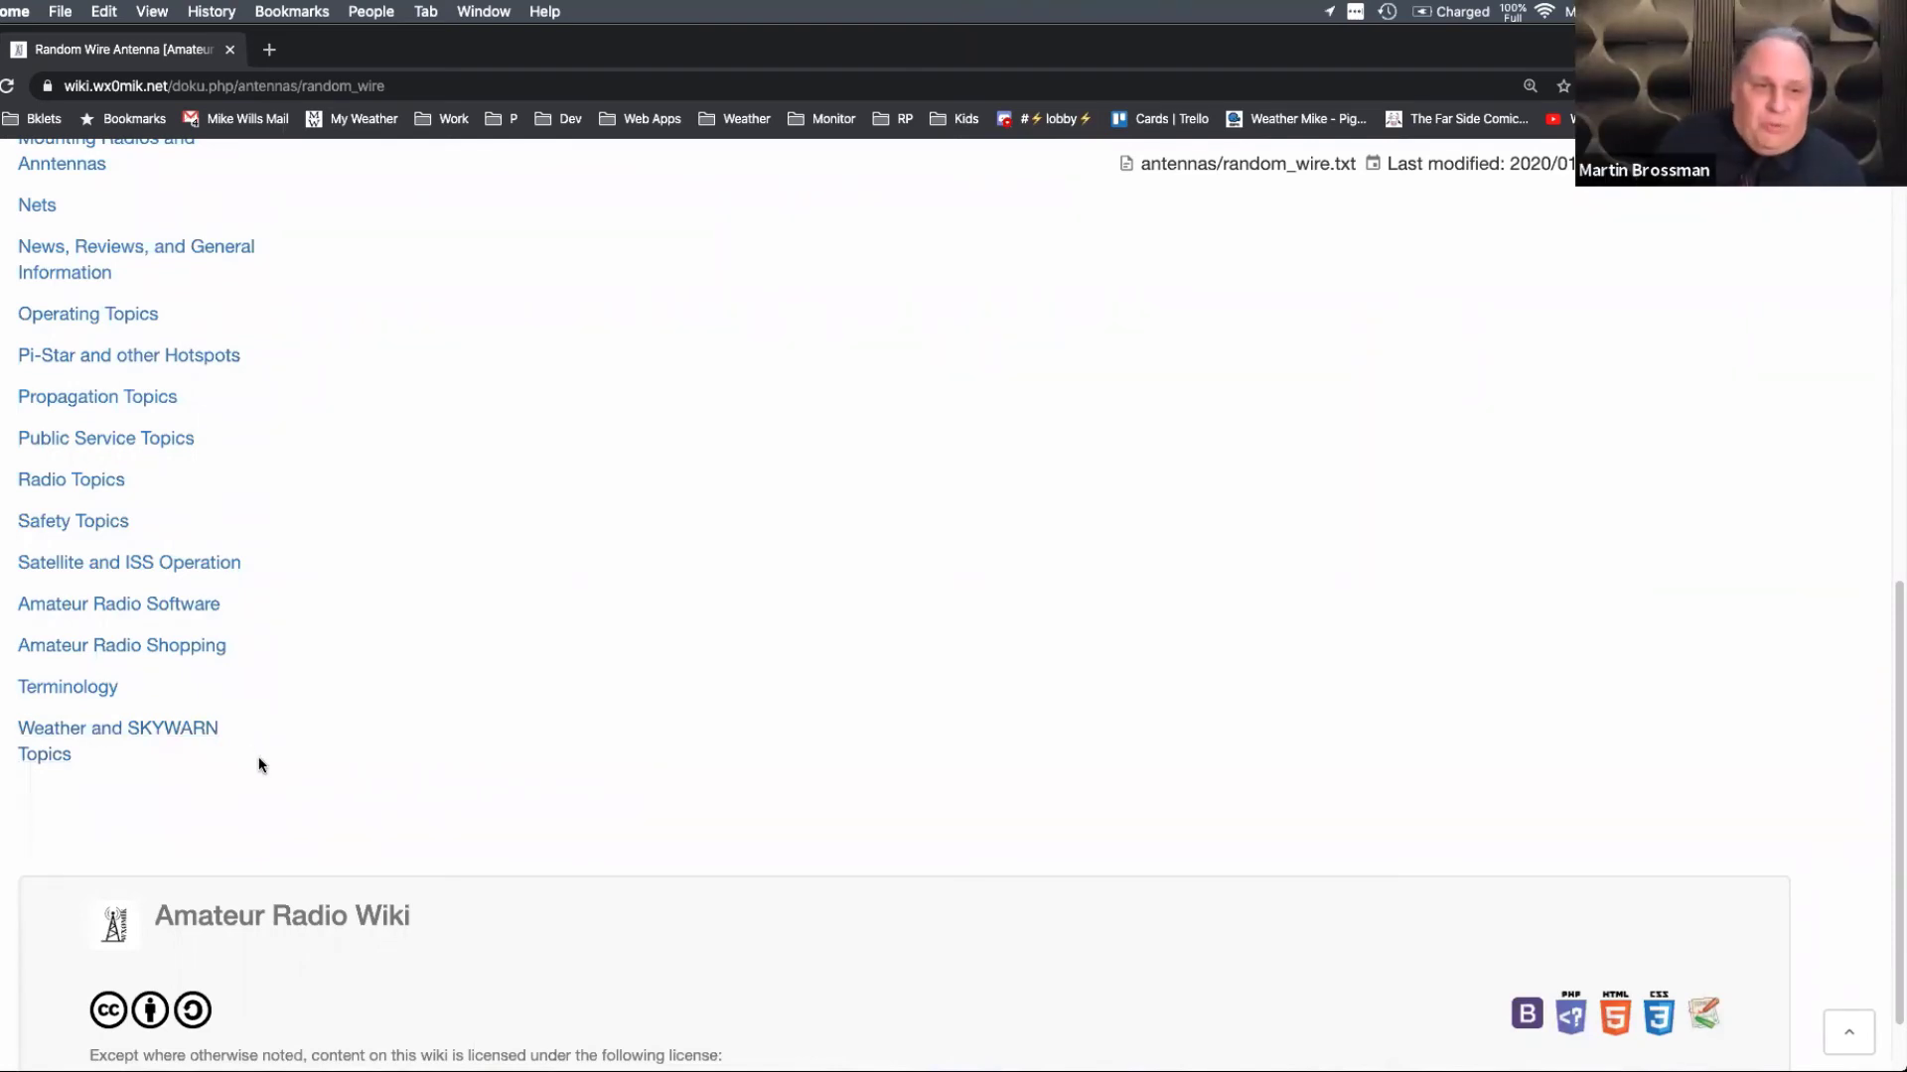
{"action": "scroll", "coordinate": [259, 764], "scroll_direction": "up", "scroll_amount": 15}
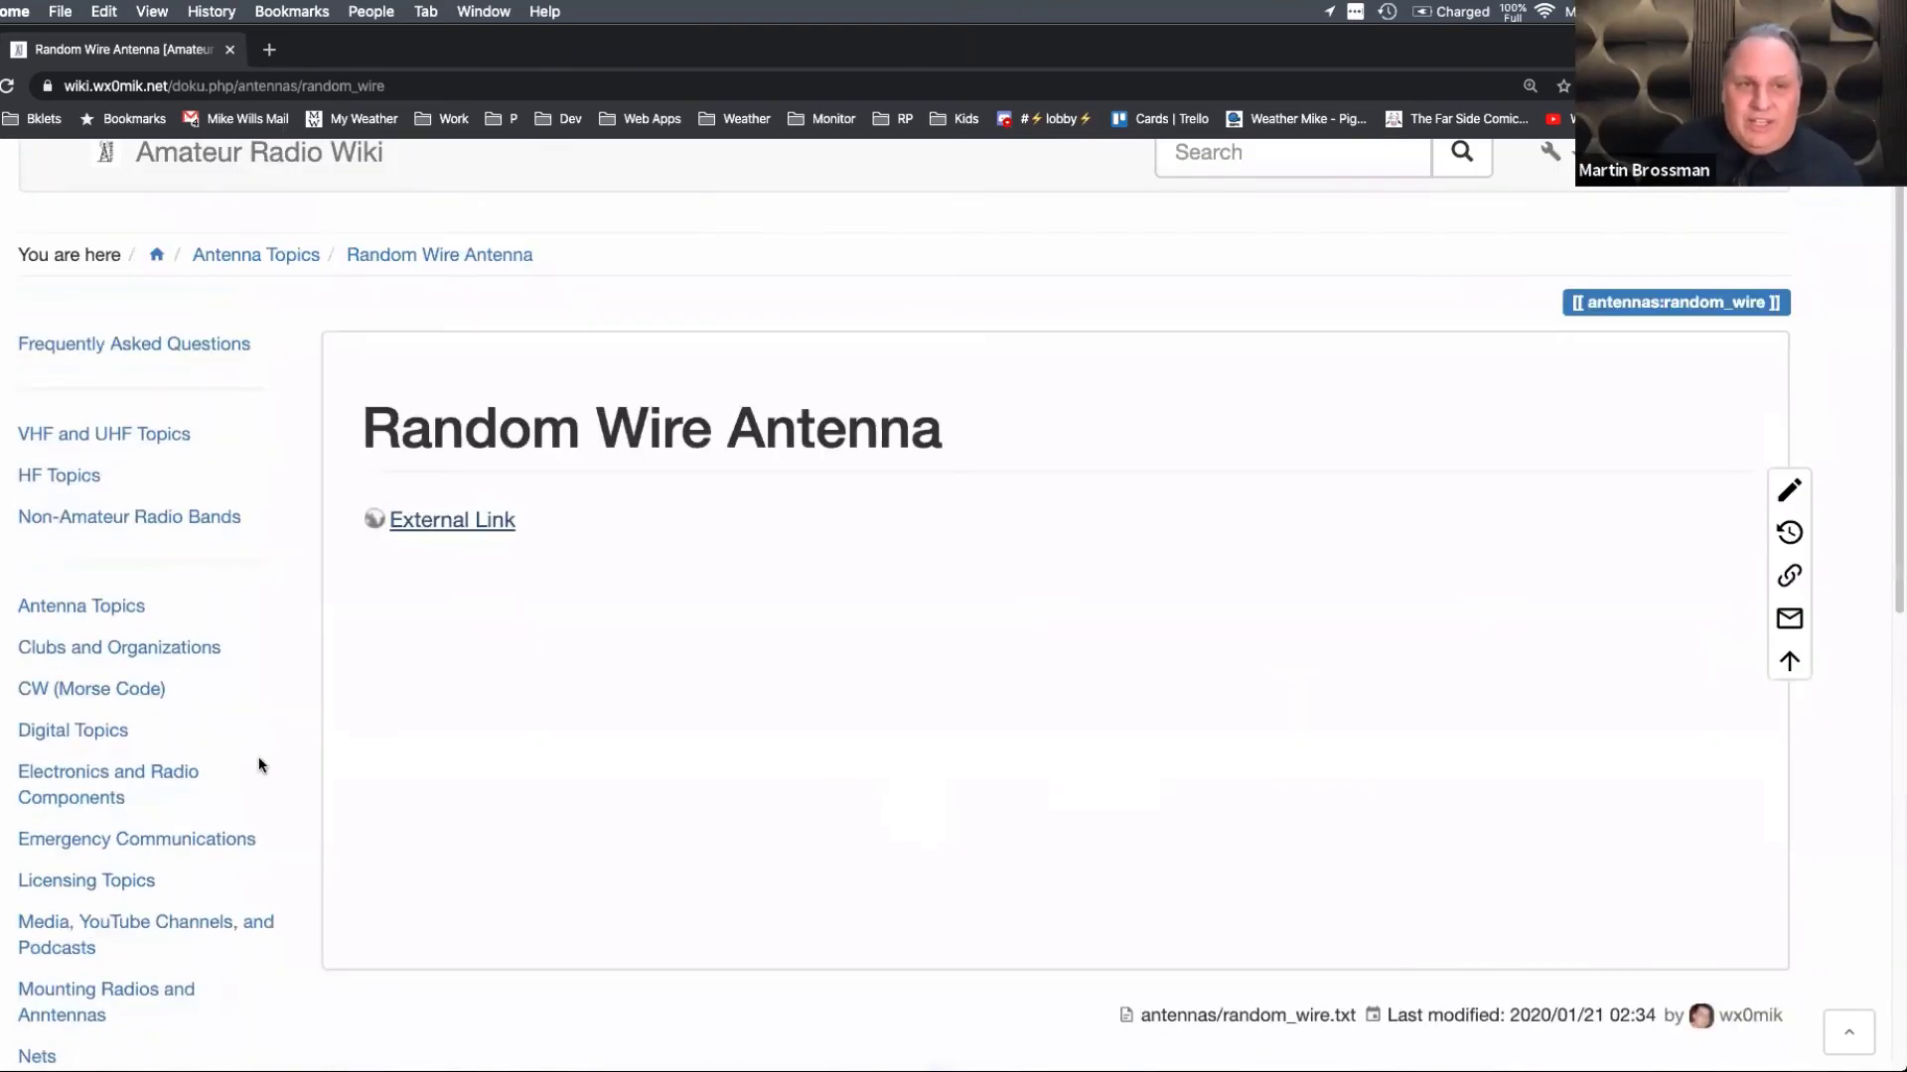
{"action": "scroll", "coordinate": [258, 764], "scroll_direction": "up", "scroll_amount": 1}
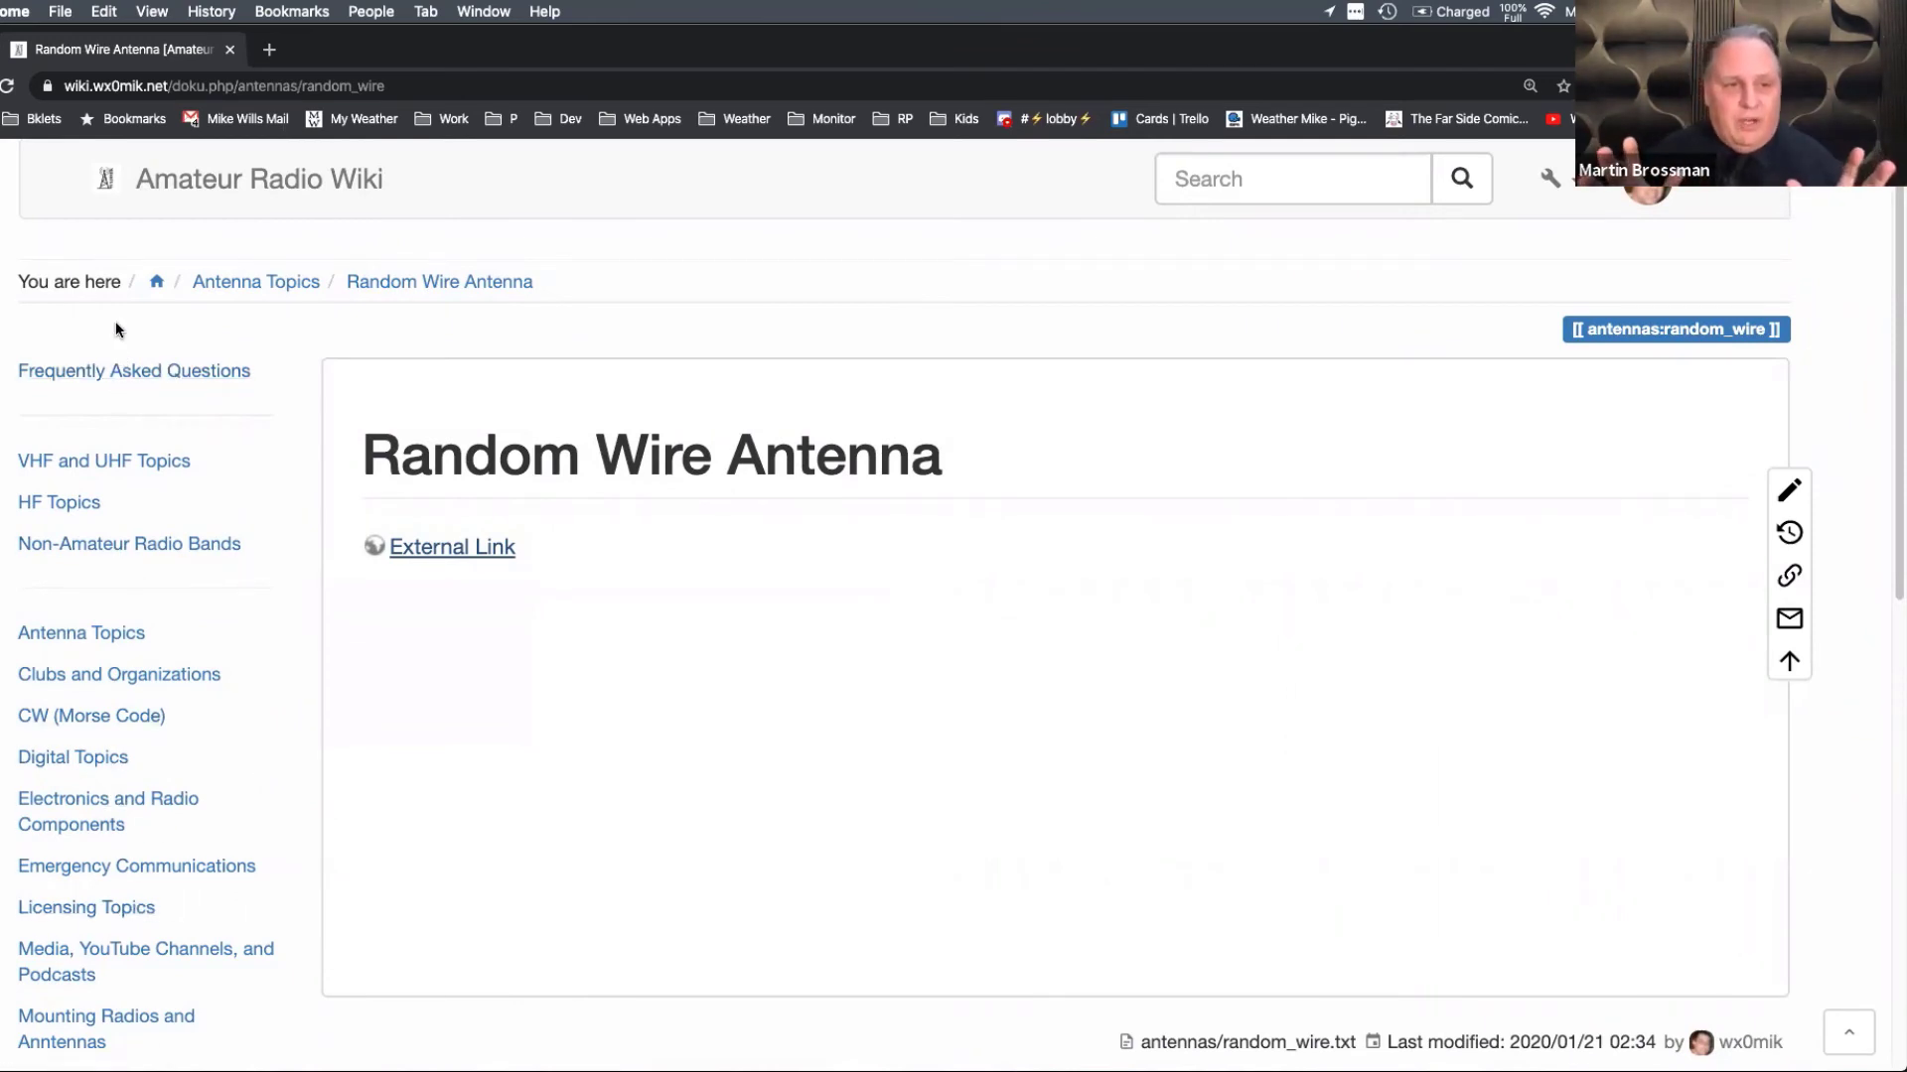
Step: From the home page, go via US licensing and Technician pages to the Facebook study group
{"action": "left_click", "coordinate": [156, 281]}
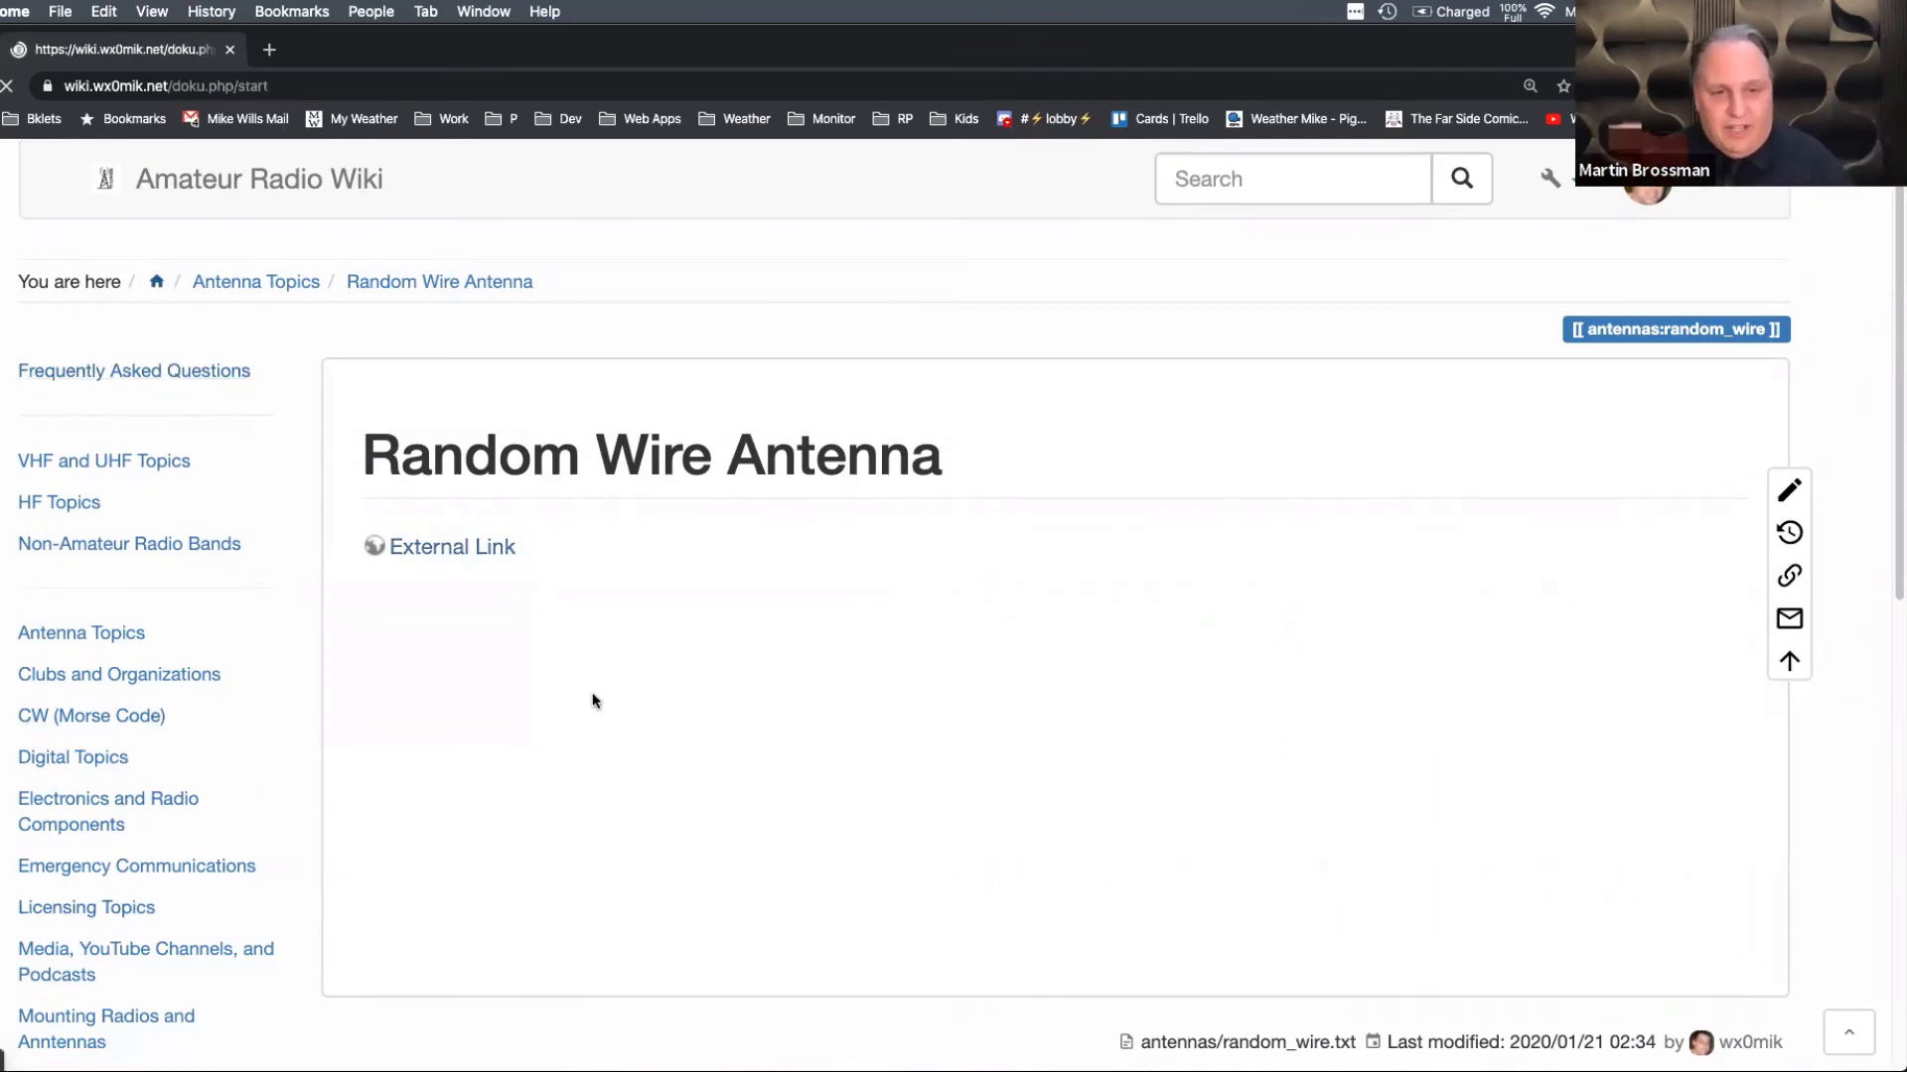
{"action": "scroll", "coordinate": [651, 887], "scroll_direction": "down", "scroll_amount": 2}
{"action": "scroll", "coordinate": [651, 886], "scroll_direction": "down", "scroll_amount": 5}
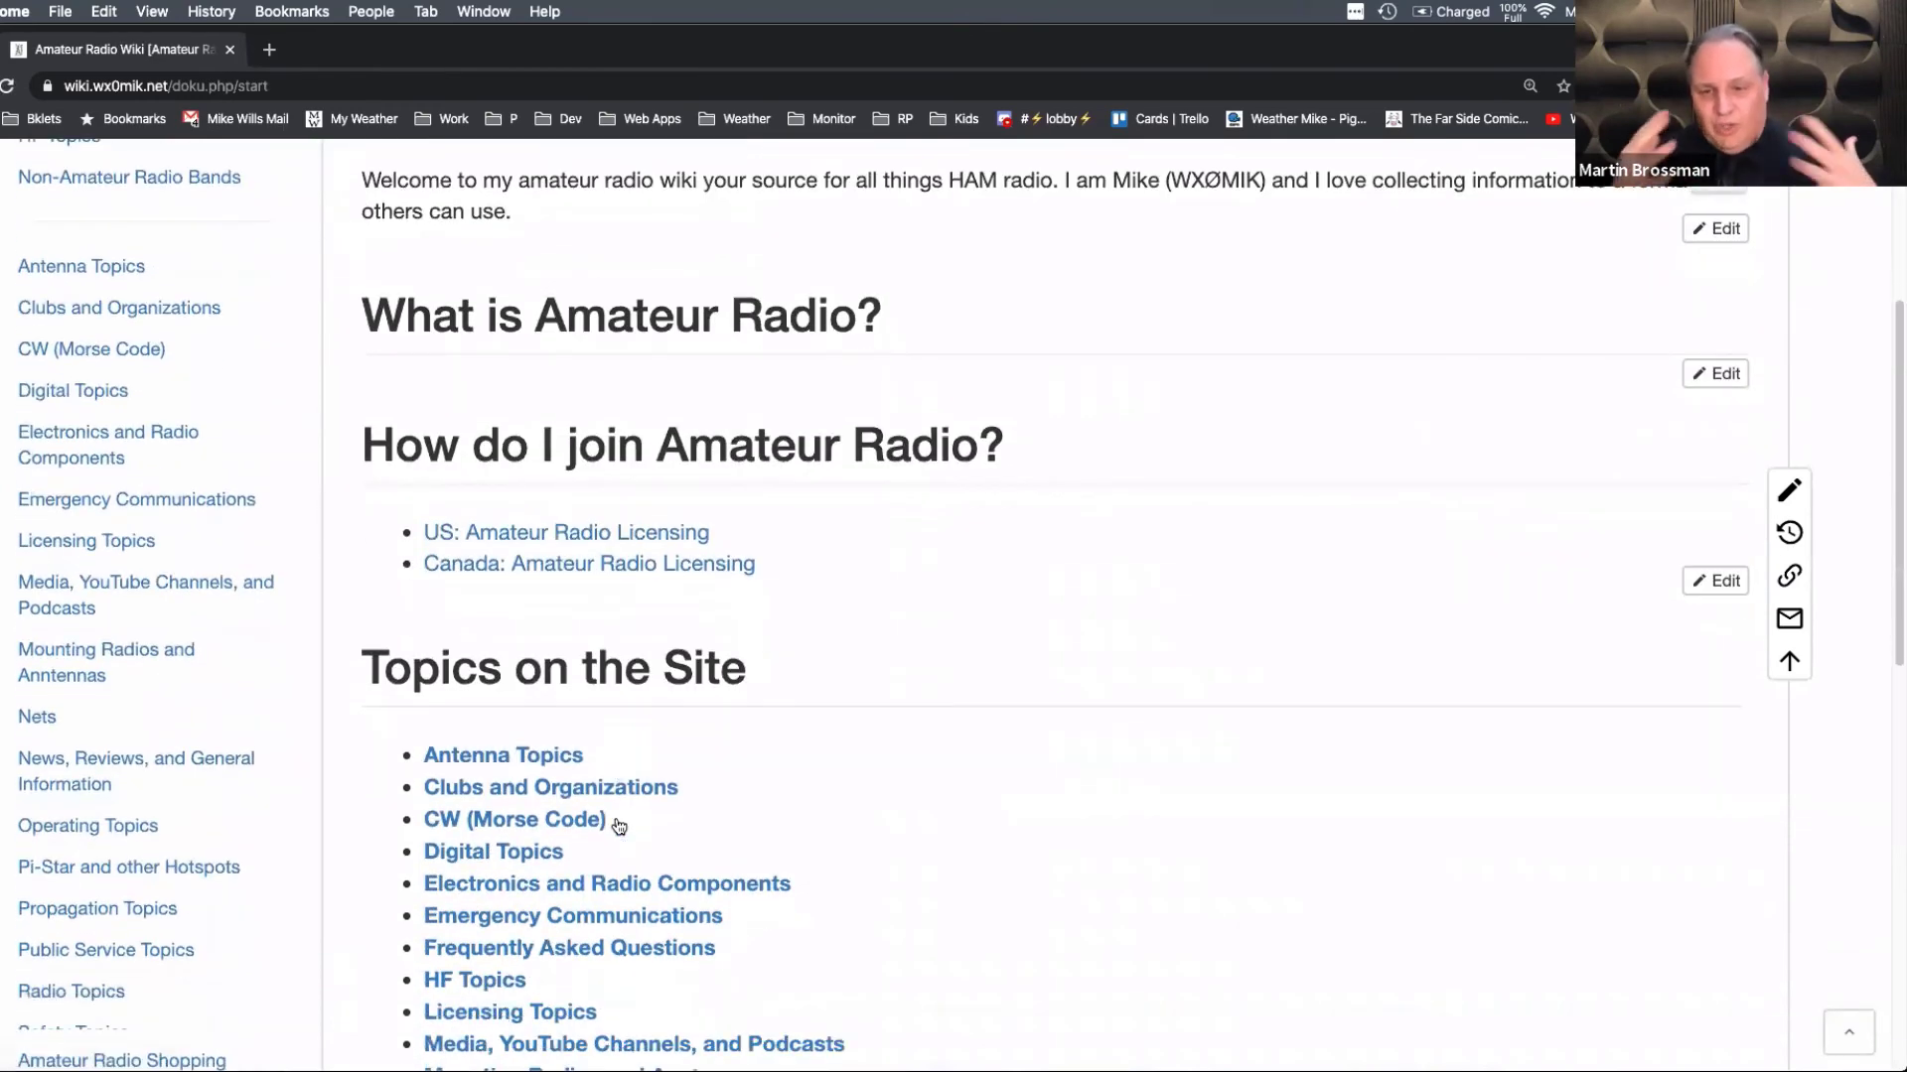
{"action": "scroll", "coordinate": [596, 715], "scroll_direction": "up", "scroll_amount": 2}
{"action": "scroll", "coordinate": [584, 679], "scroll_direction": "up", "scroll_amount": 2}
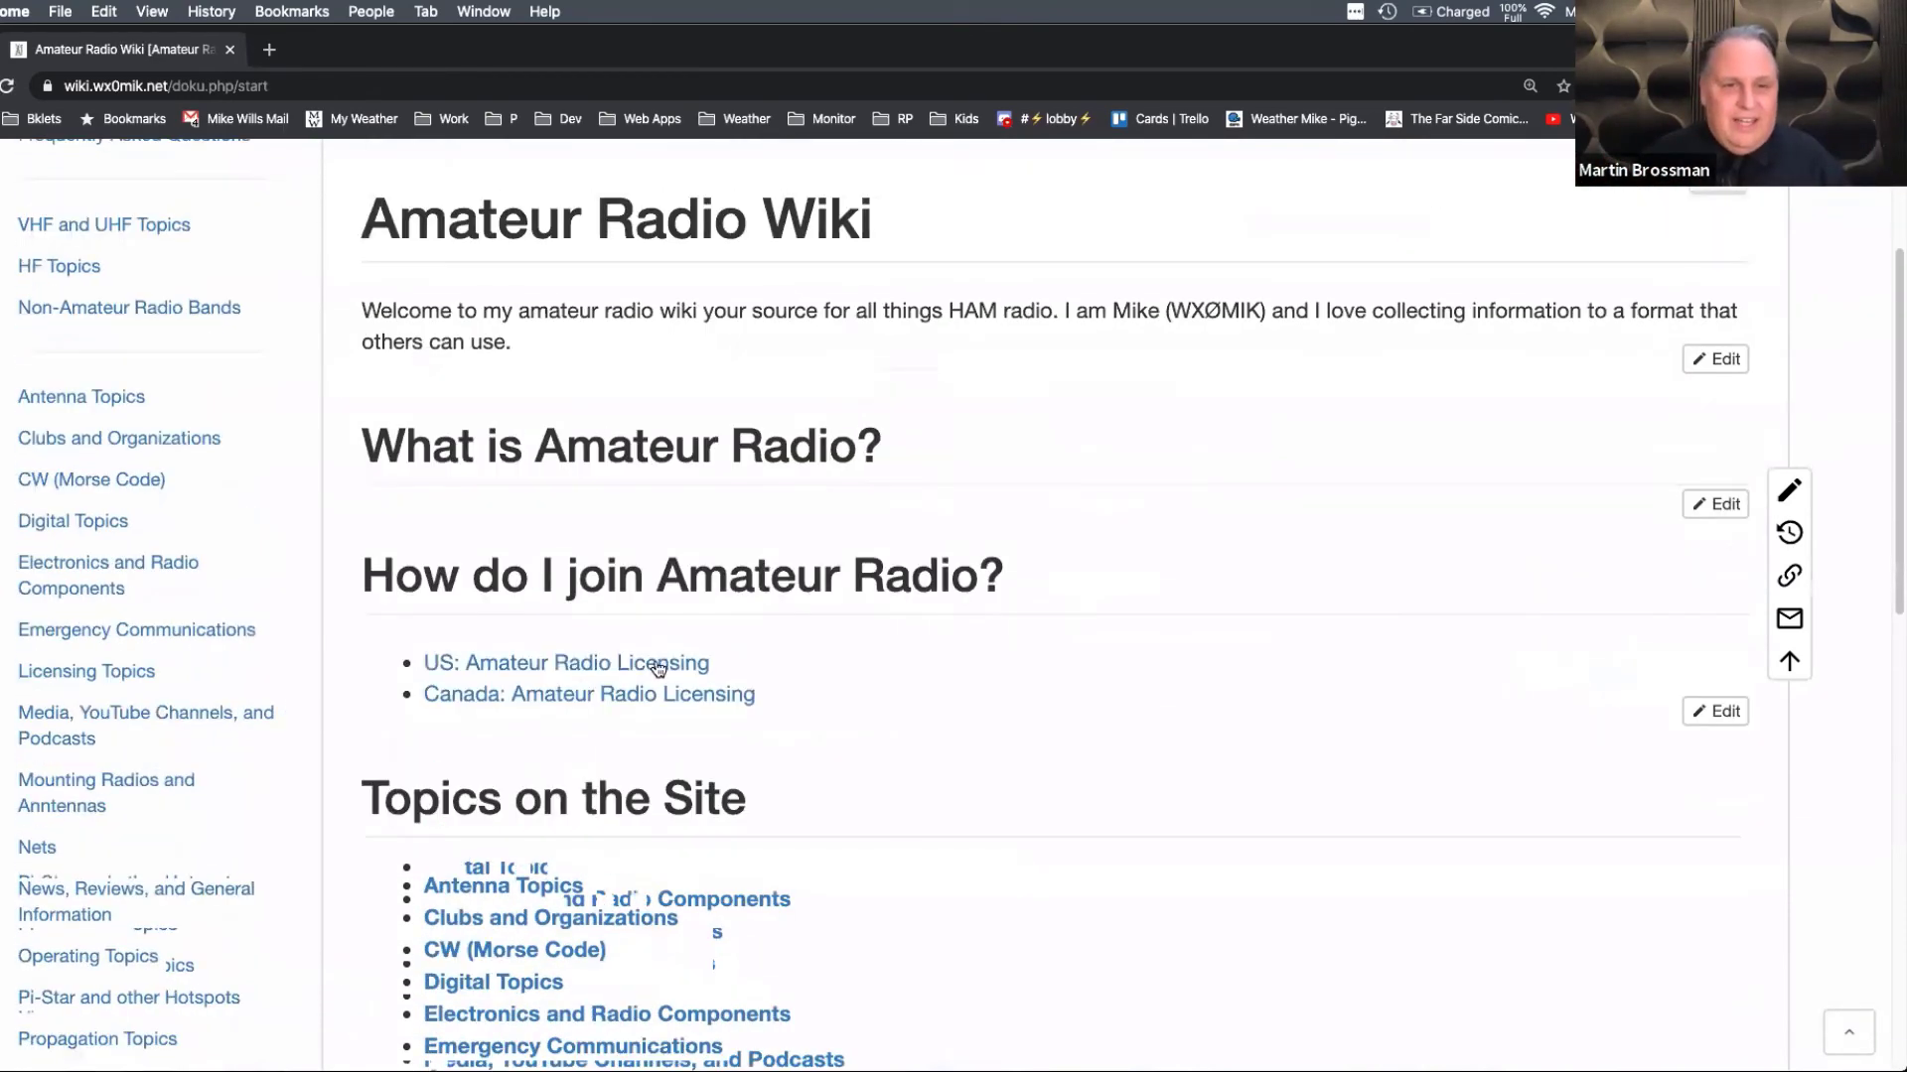
{"action": "left_click", "coordinate": [679, 671]}
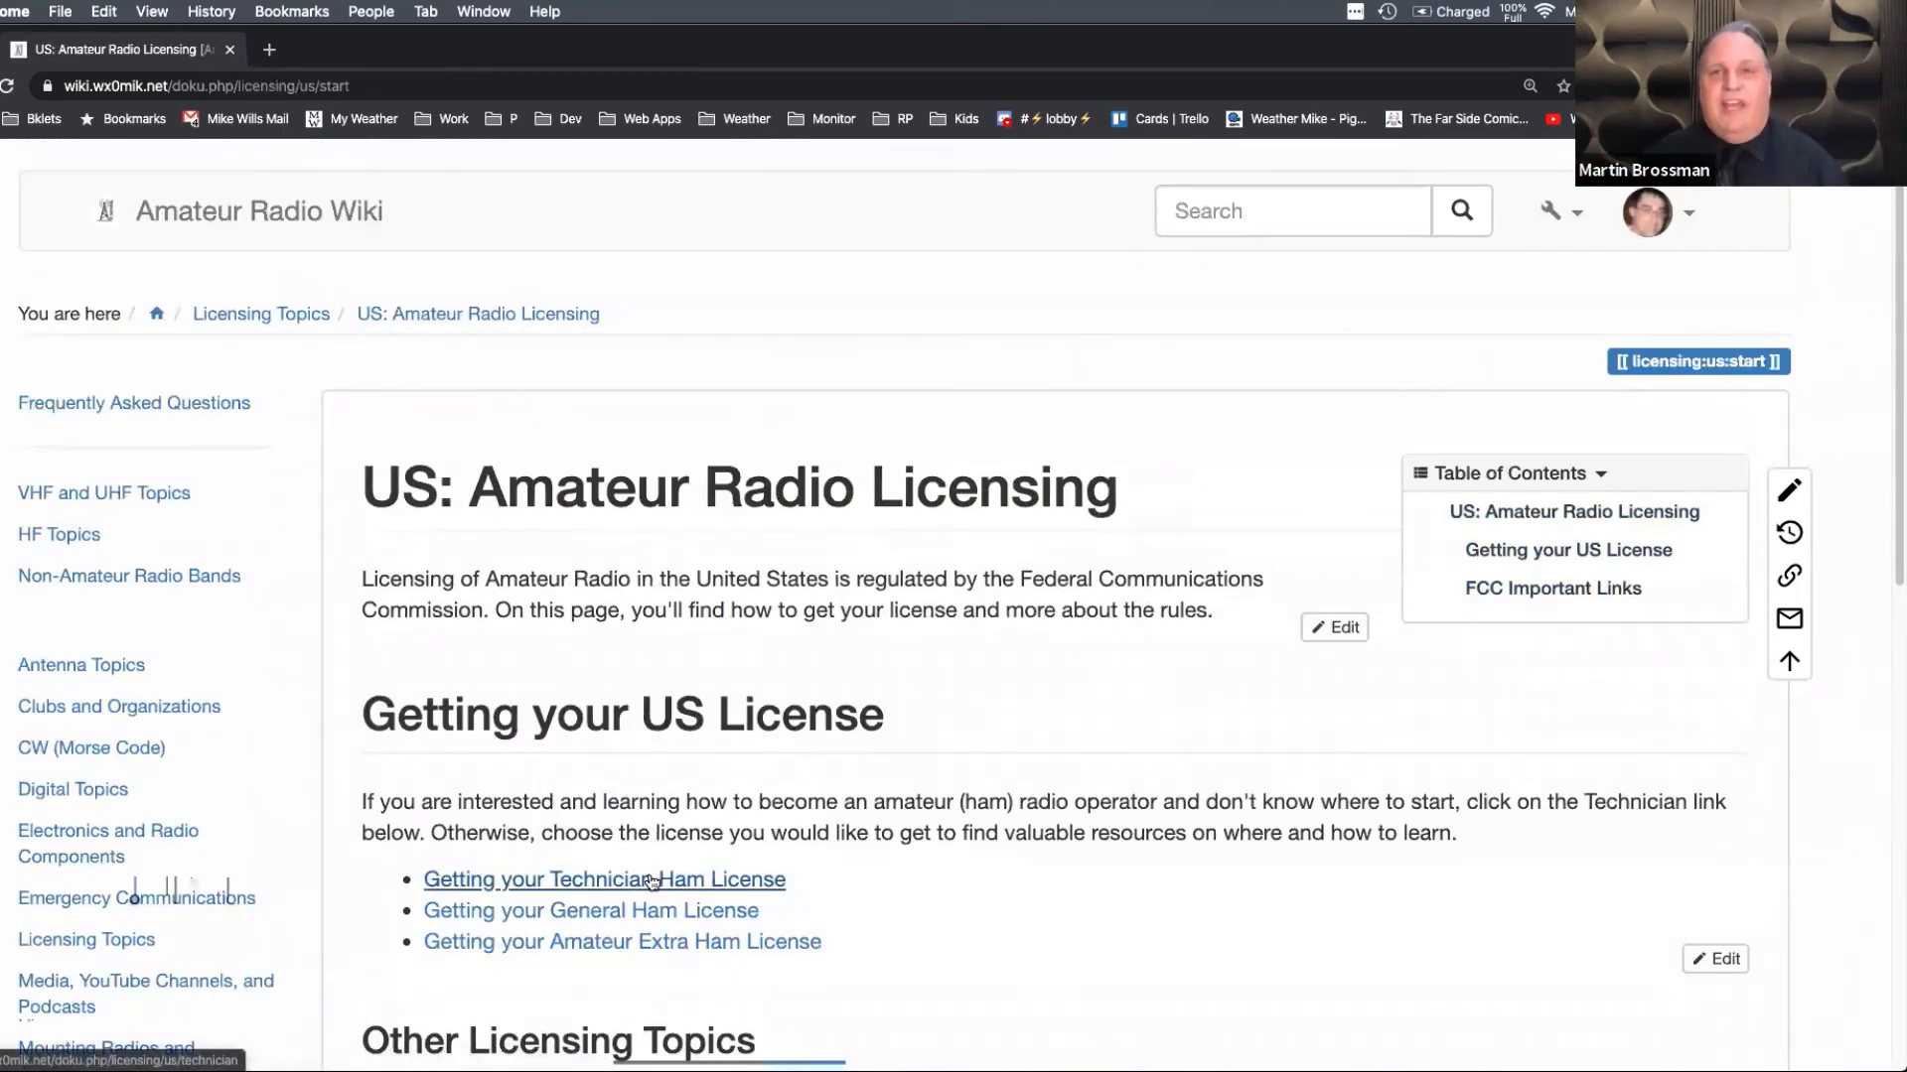
{"action": "left_click", "coordinate": [652, 881]}
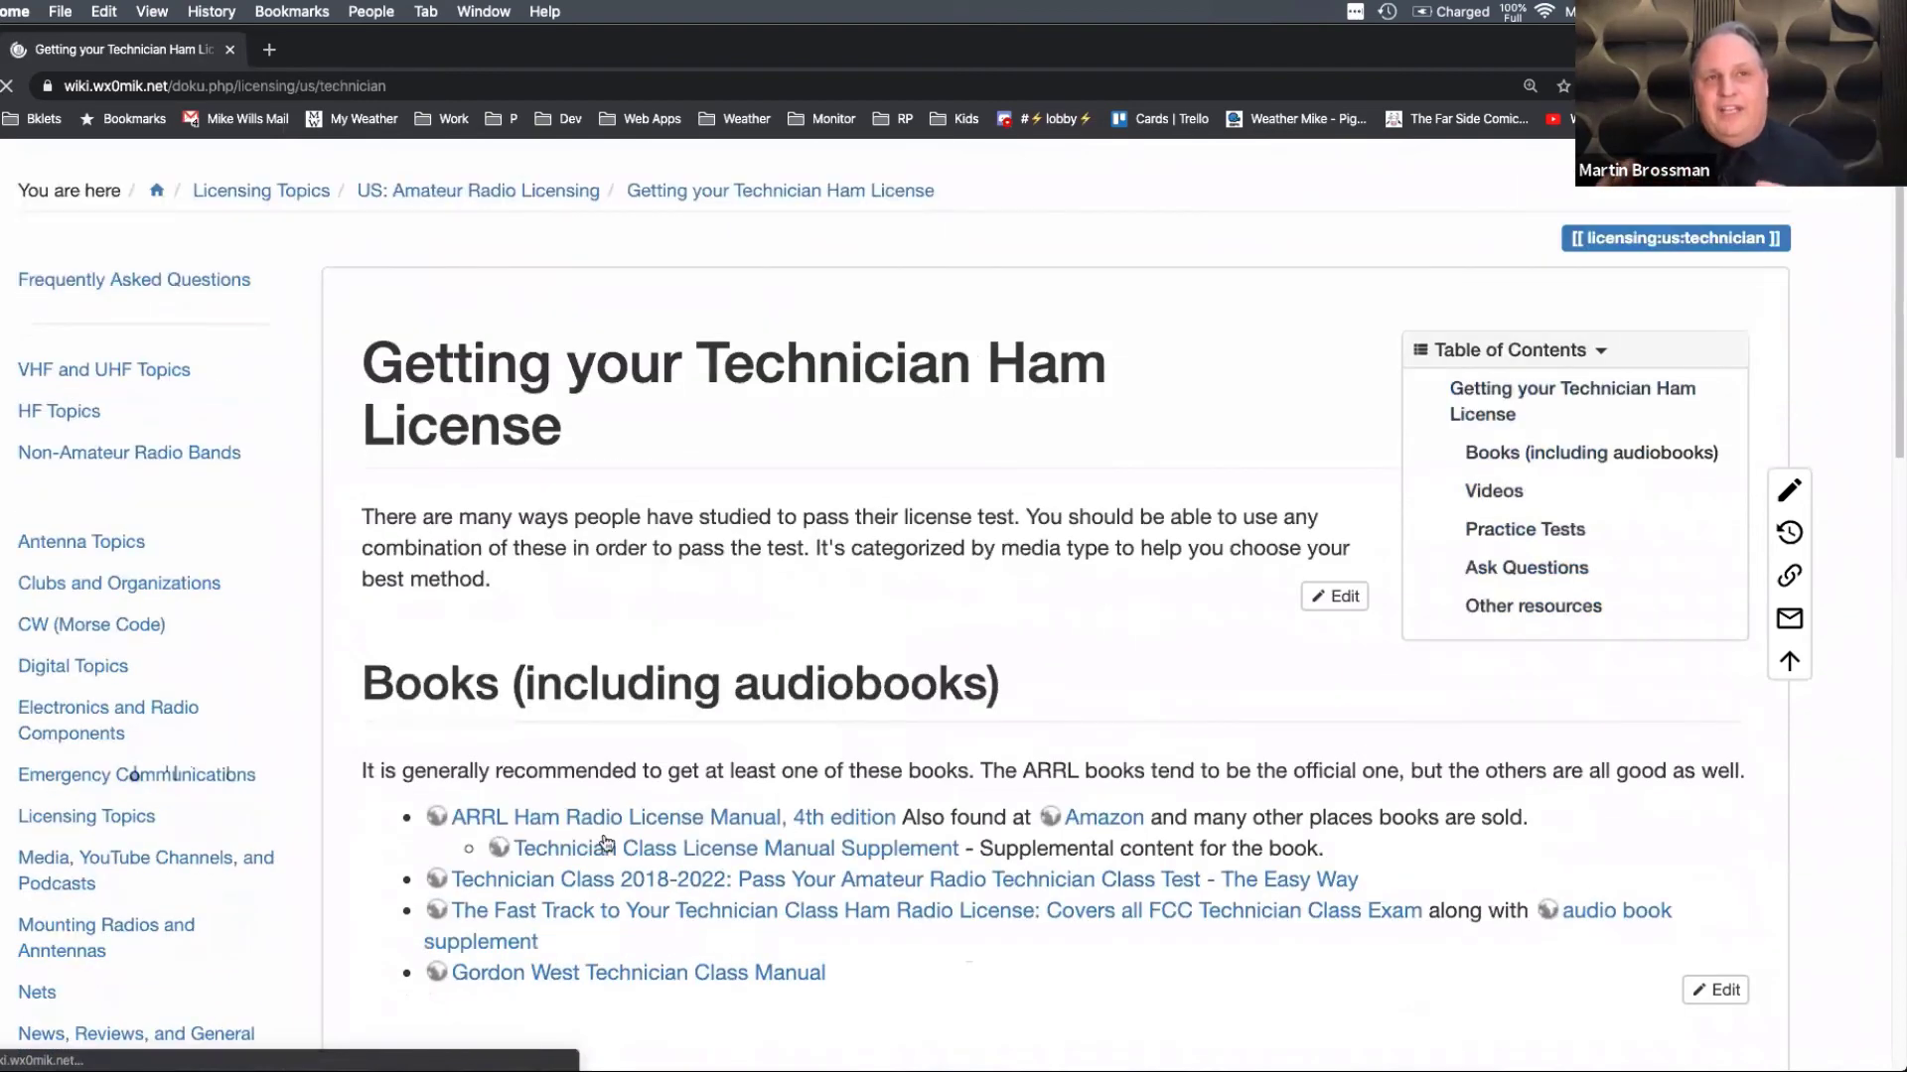
{"action": "scroll", "coordinate": [596, 814], "scroll_direction": "down", "scroll_amount": 10}
{"action": "left_click", "coordinate": [552, 773]}
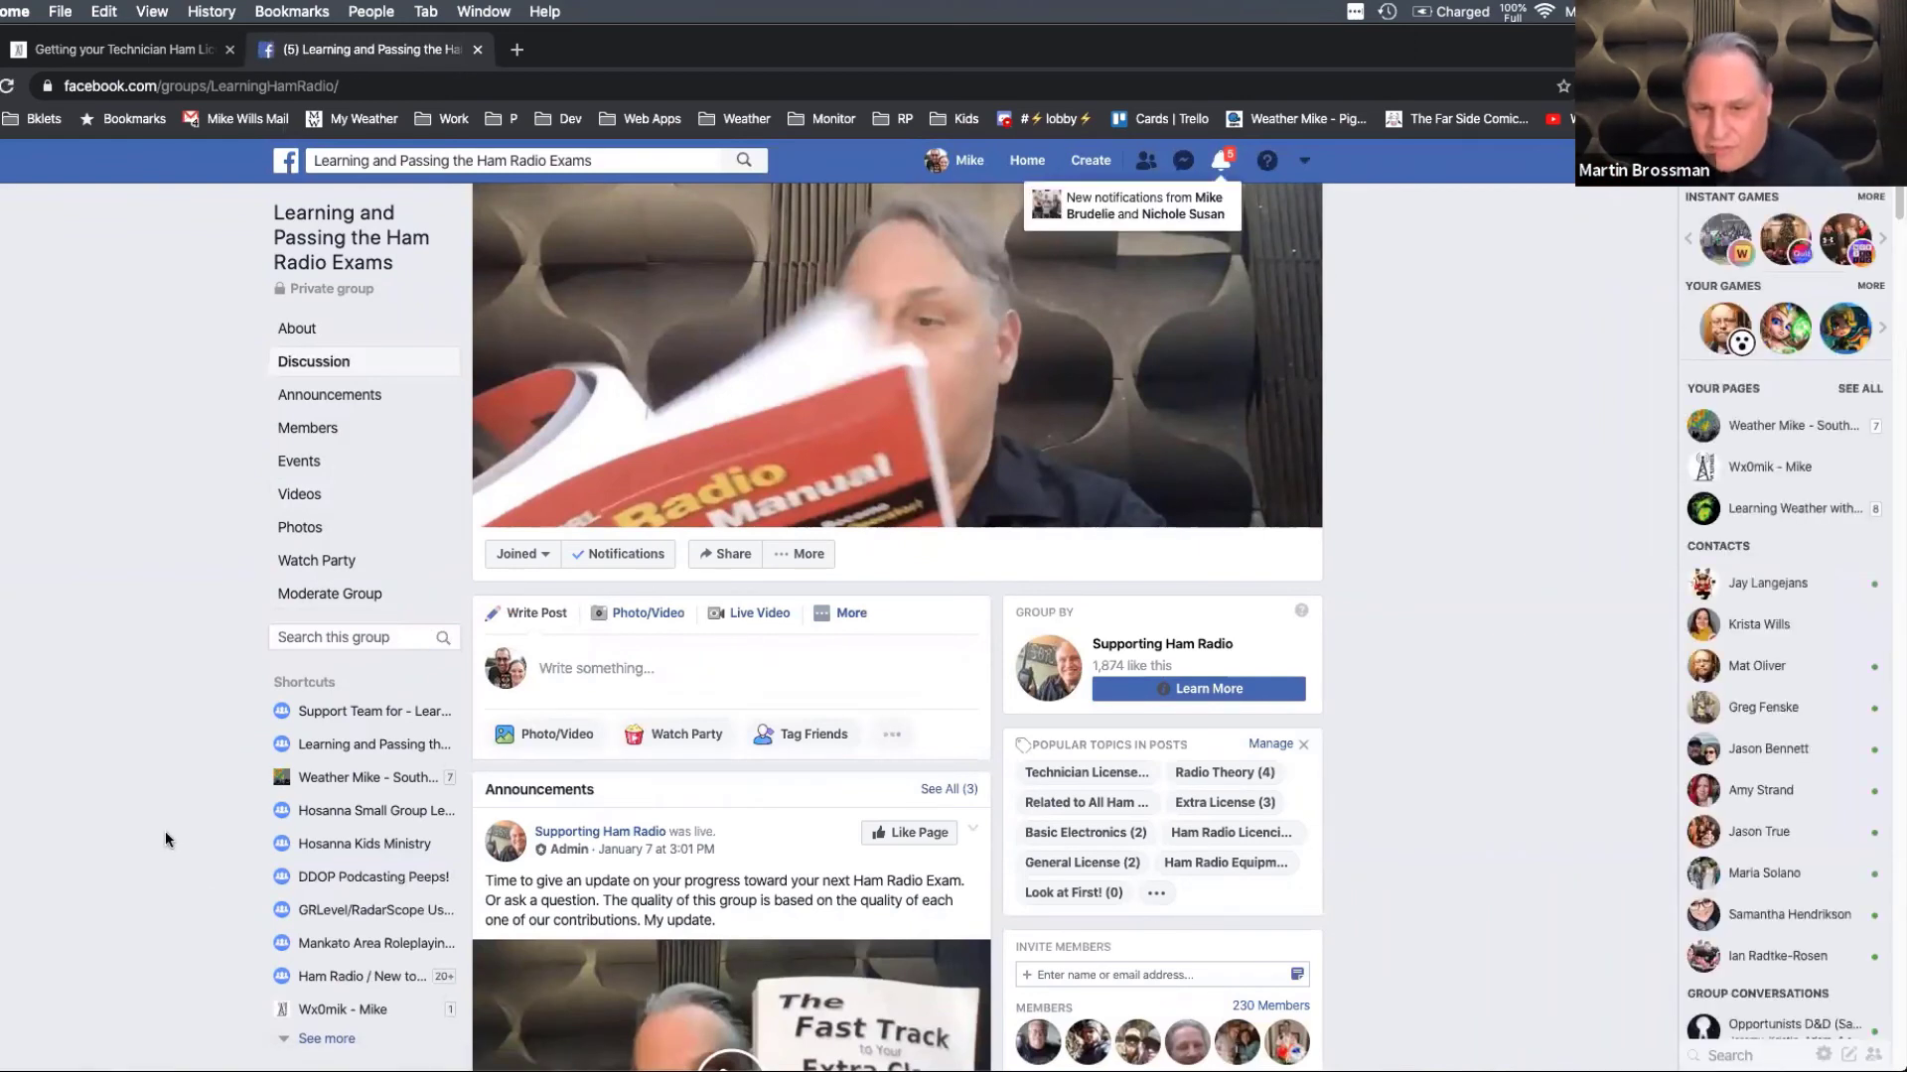
{"action": "scroll", "coordinate": [165, 832], "scroll_direction": "down", "scroll_amount": 1}
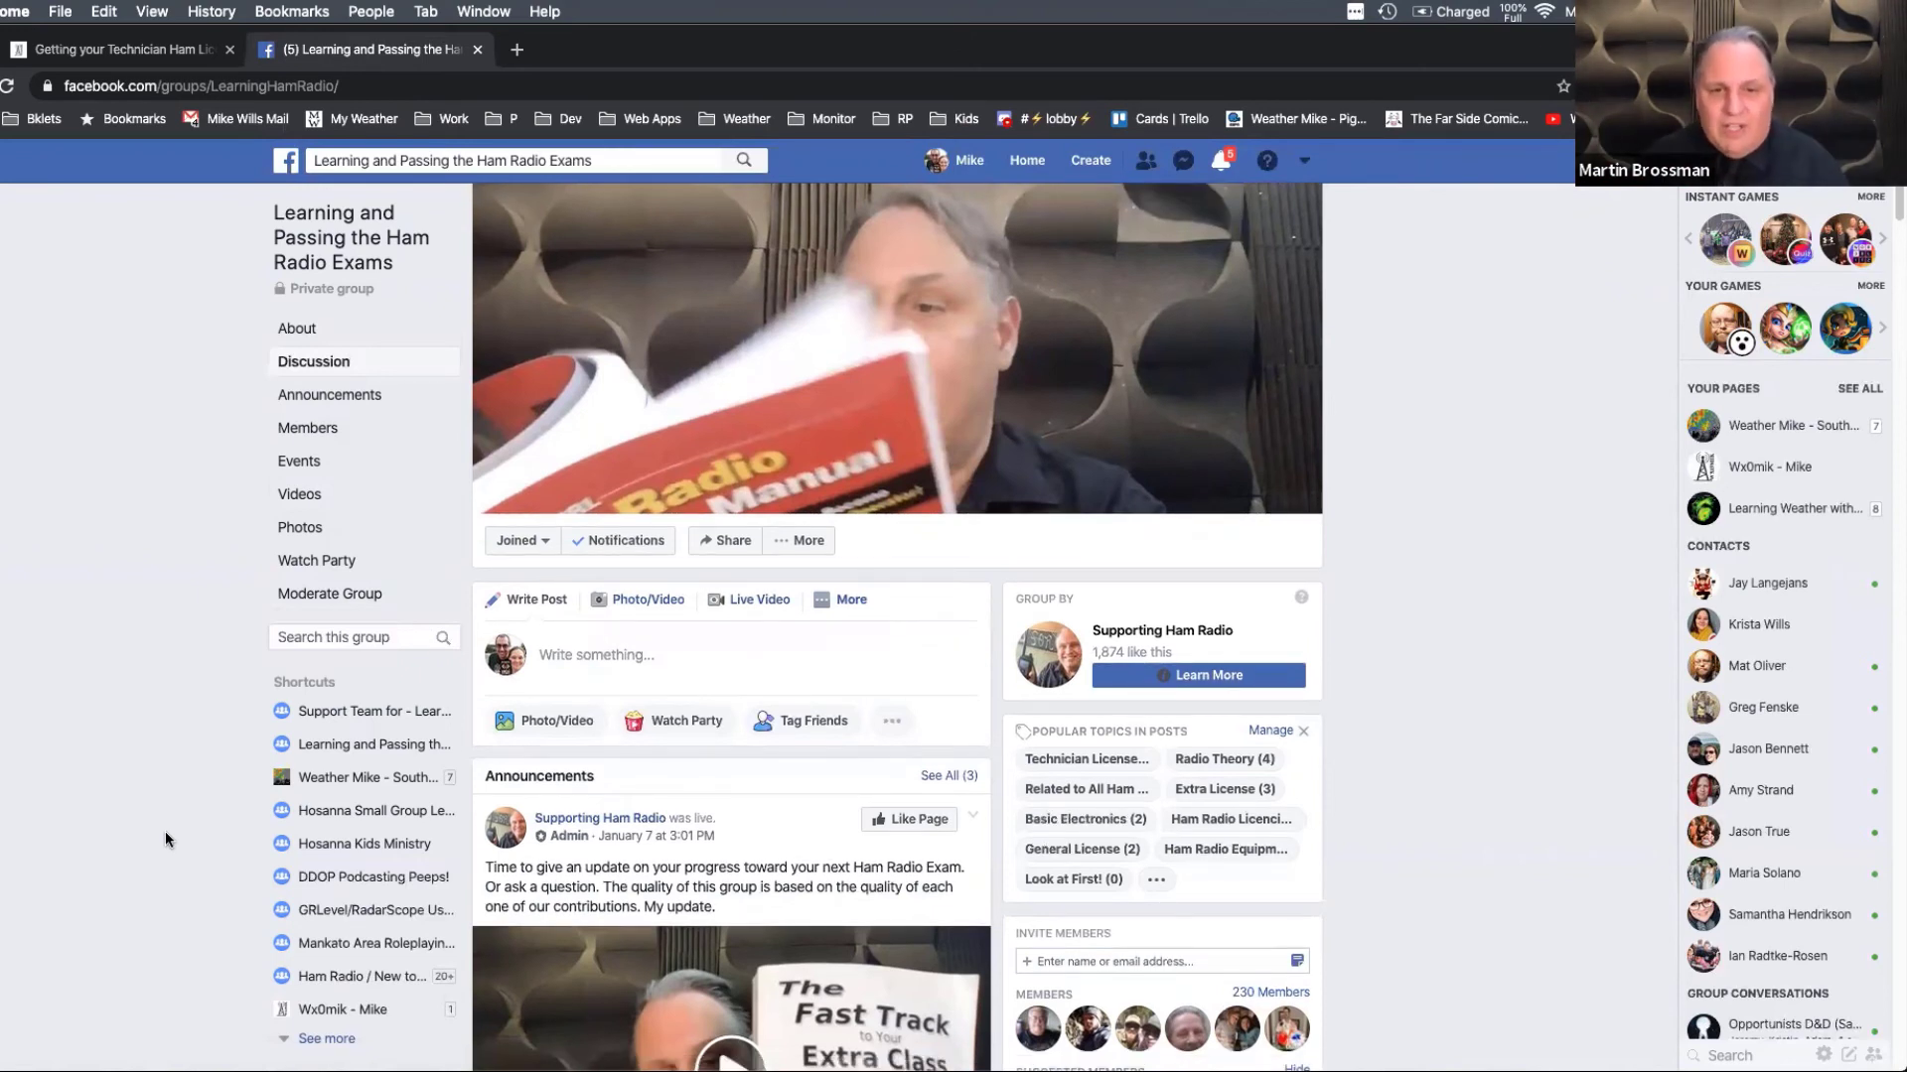